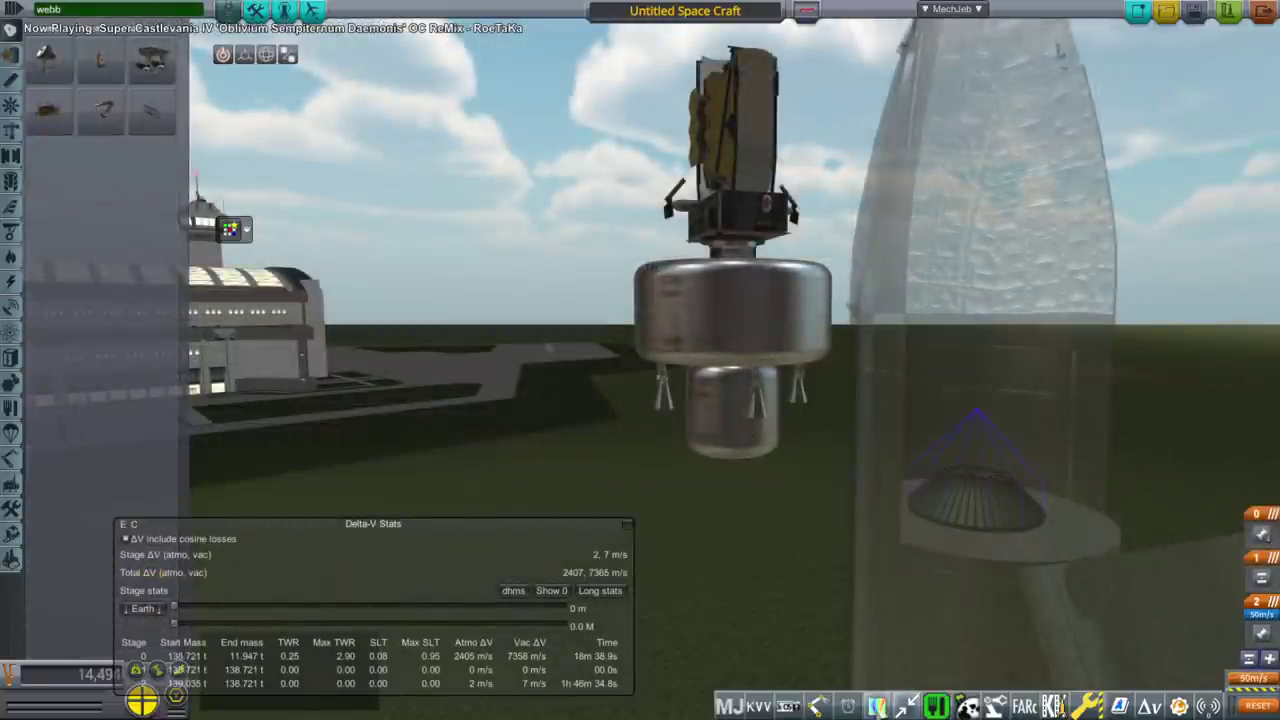
Open the Transfer Window Planner and look through the destination bodies available for a departure from Earth.
{"action": "left_click", "coordinate": [876, 706]}
{"action": "left_click", "coordinate": [292, 226]}
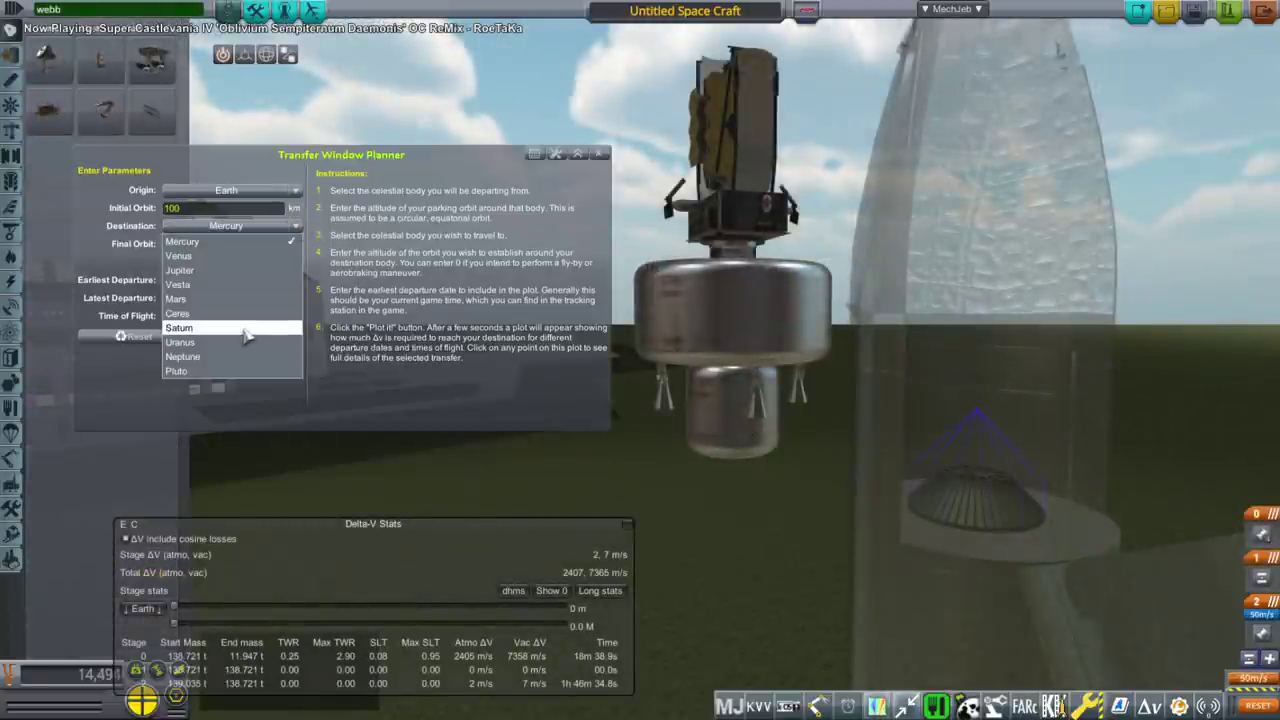
{"action": "left_click", "coordinate": [315, 327]}
{"action": "left_click", "coordinate": [268, 339]}
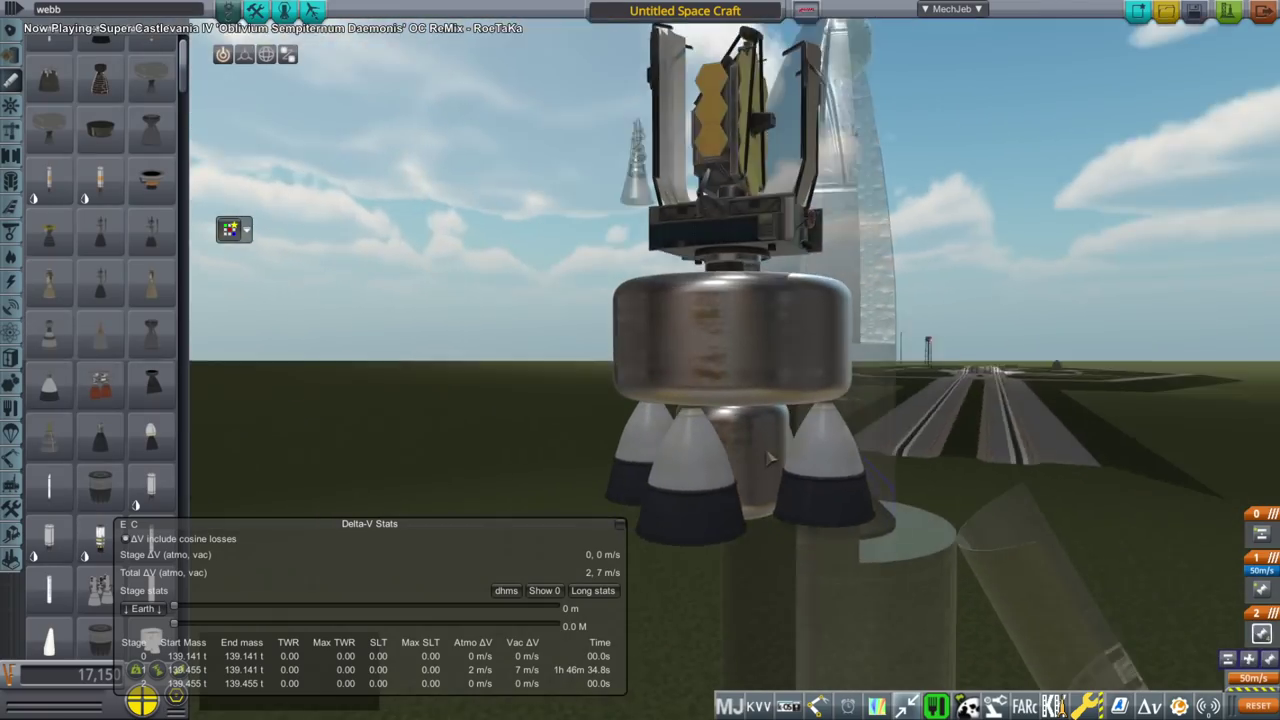
{"action": "right_click_drag", "start_coordinate": [770, 459], "coordinate": [760, 422]}
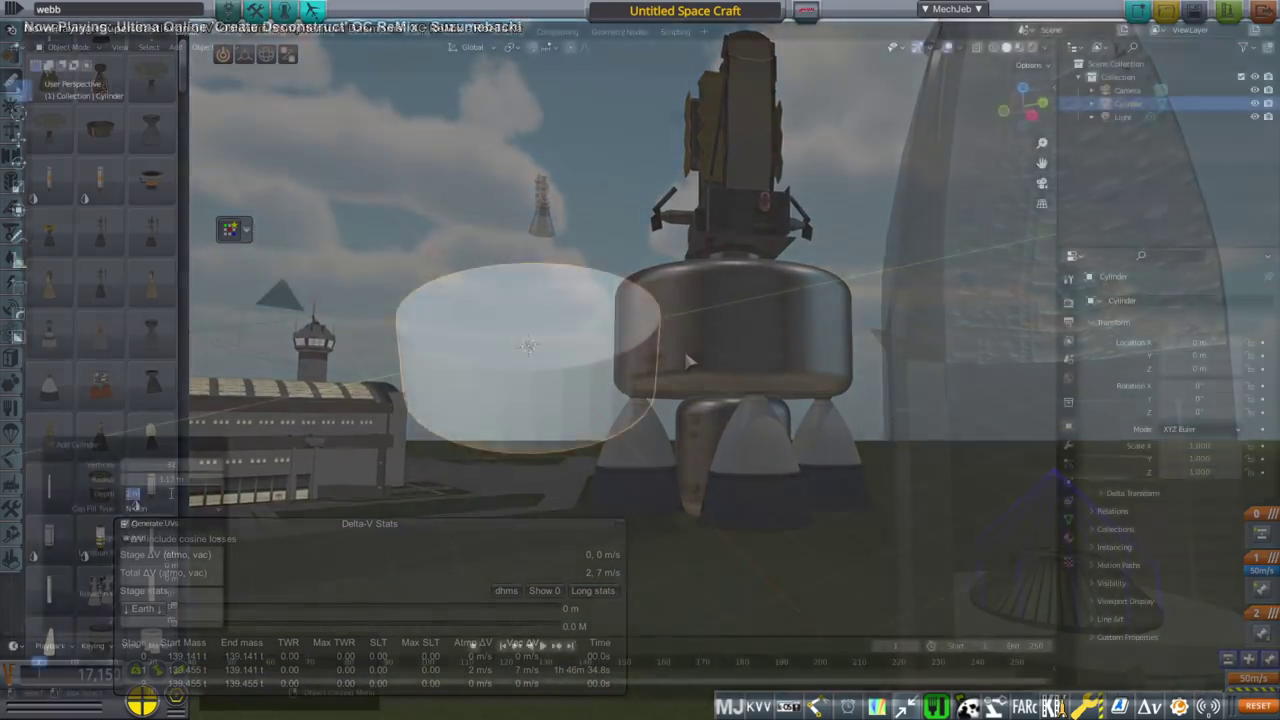
Switch to Blender, set the large tank cylinder's depth to 3 m, and raise the smaller tank cylinder toward its underside.
{"action": "type", "text": "3"}
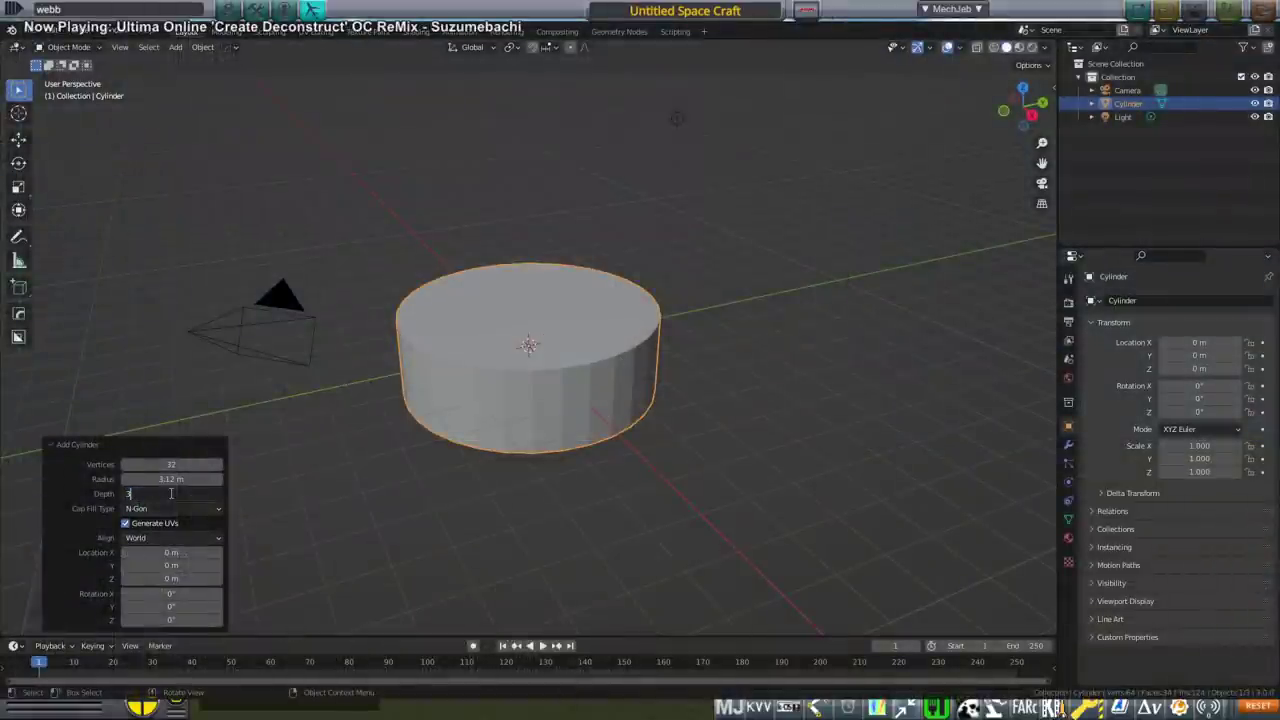
{"action": "key", "text": "Return"}
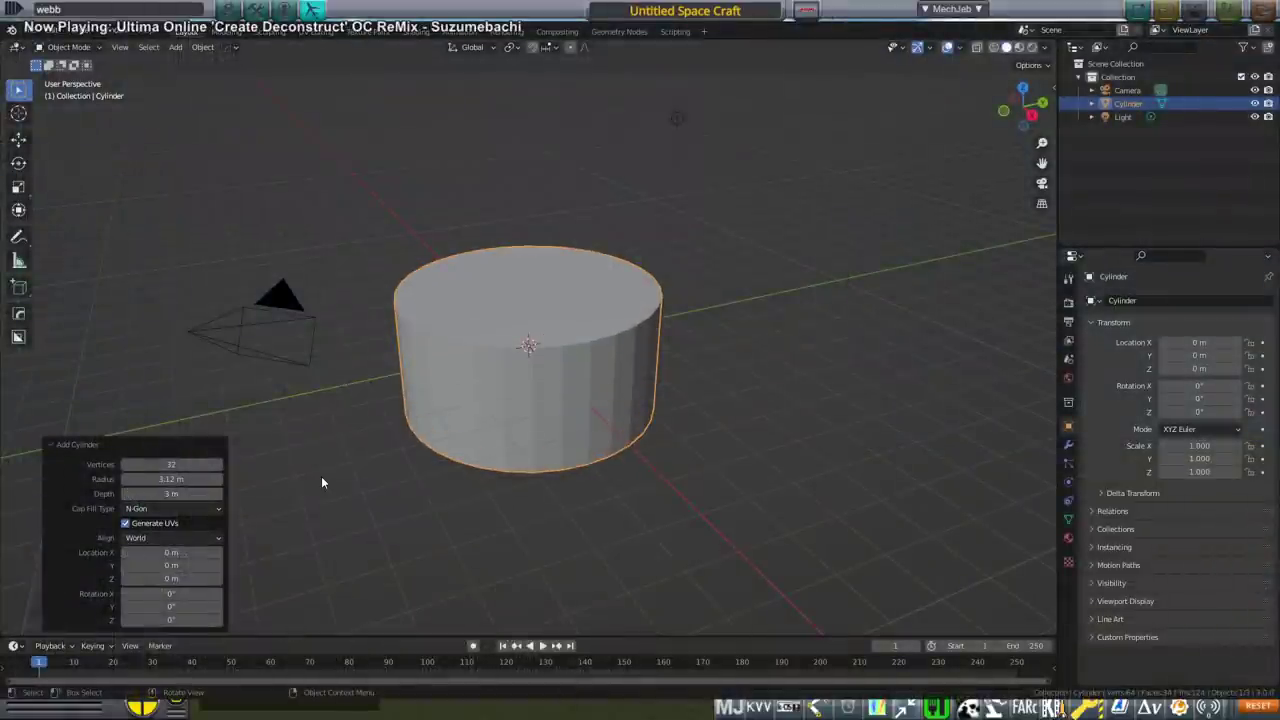
{"action": "middle_click_drag", "start_coordinate": [321, 476], "coordinate": [515, 380]}
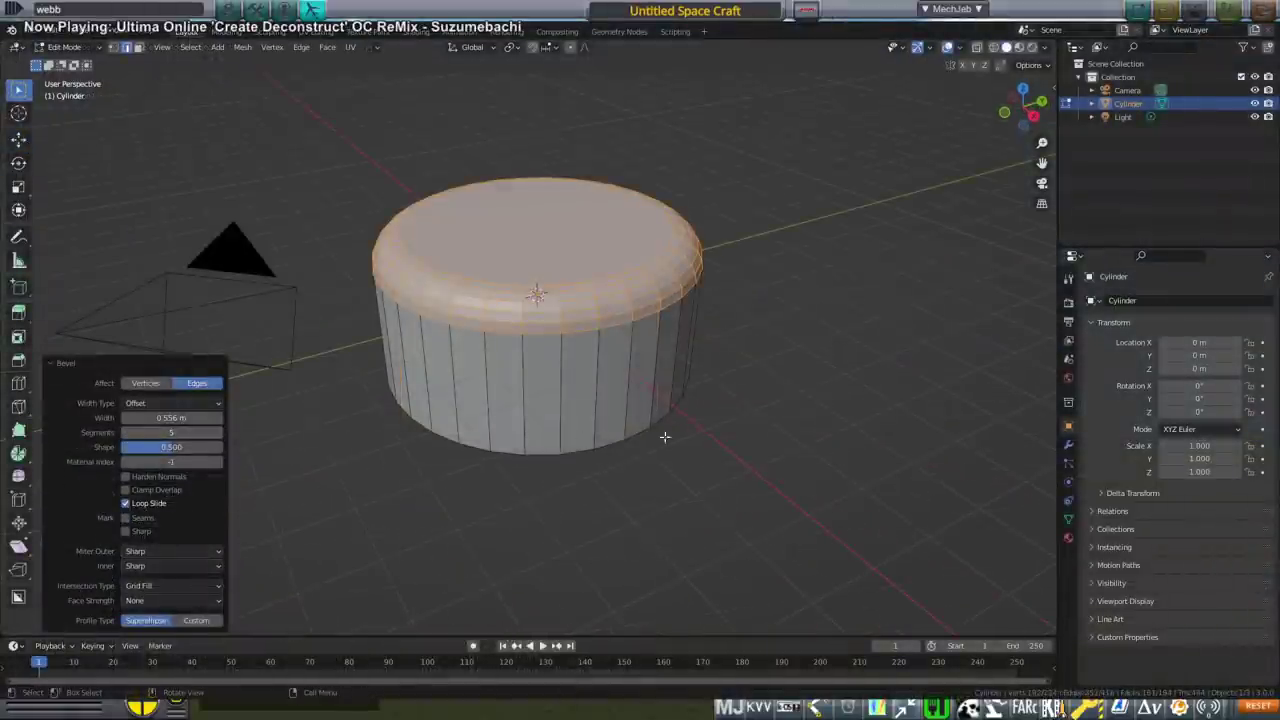
{"action": "mouse_move", "coordinate": [665, 437]}
{"action": "middle_mouse_down"}
{"action": "mouse_move", "coordinate": [694, 386]}
{"action": "mouse_move", "coordinate": [677, 426]}
{"action": "middle_mouse_up"}
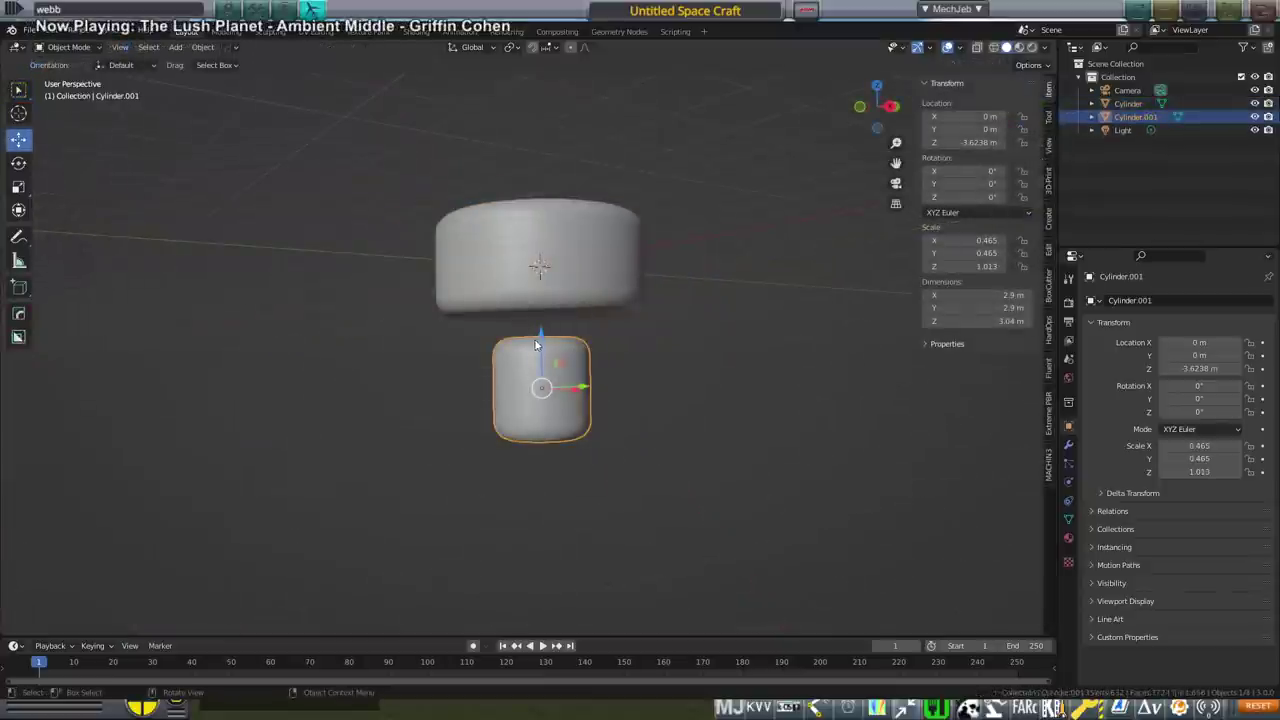
{"action": "left_click_drag", "start_coordinate": [541, 337], "coordinate": [540, 320]}
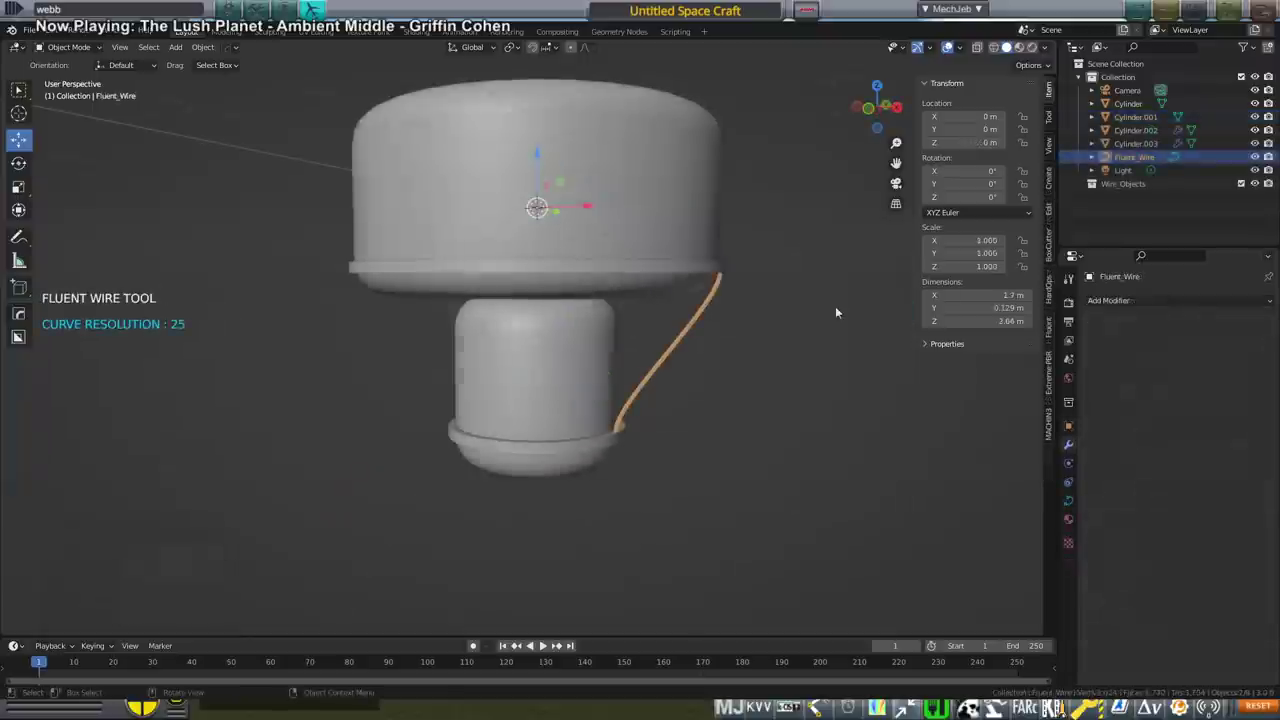
Set the curve resolution of the wire strut between the two tanks to 25 and start adjusting its root strength.
{"action": "left_click", "coordinate": [829, 346]}
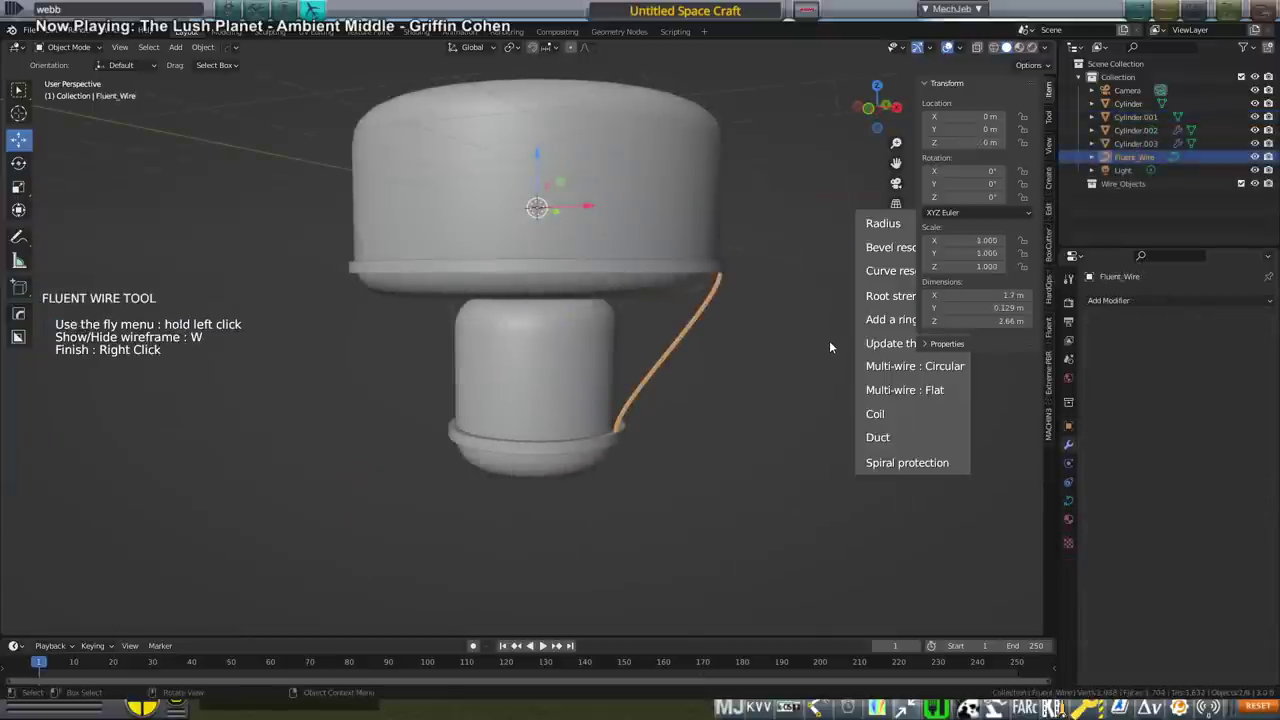
{"action": "left_click", "coordinate": [880, 296]}
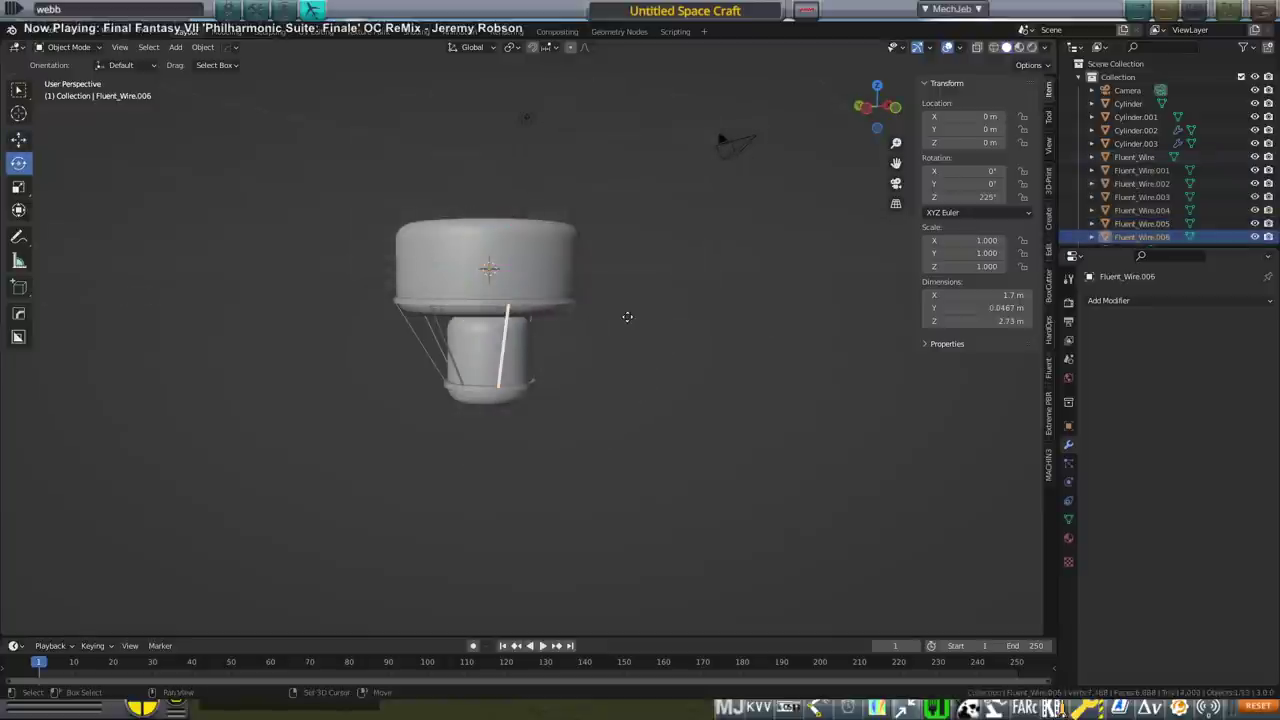
Duplicate the wire strut in place and set the copy's Z rotation to 270°.
{"action": "key", "text": "shift+d"}
{"action": "key", "text": "Escape"}
{"action": "double_click", "coordinate": [982, 197]}
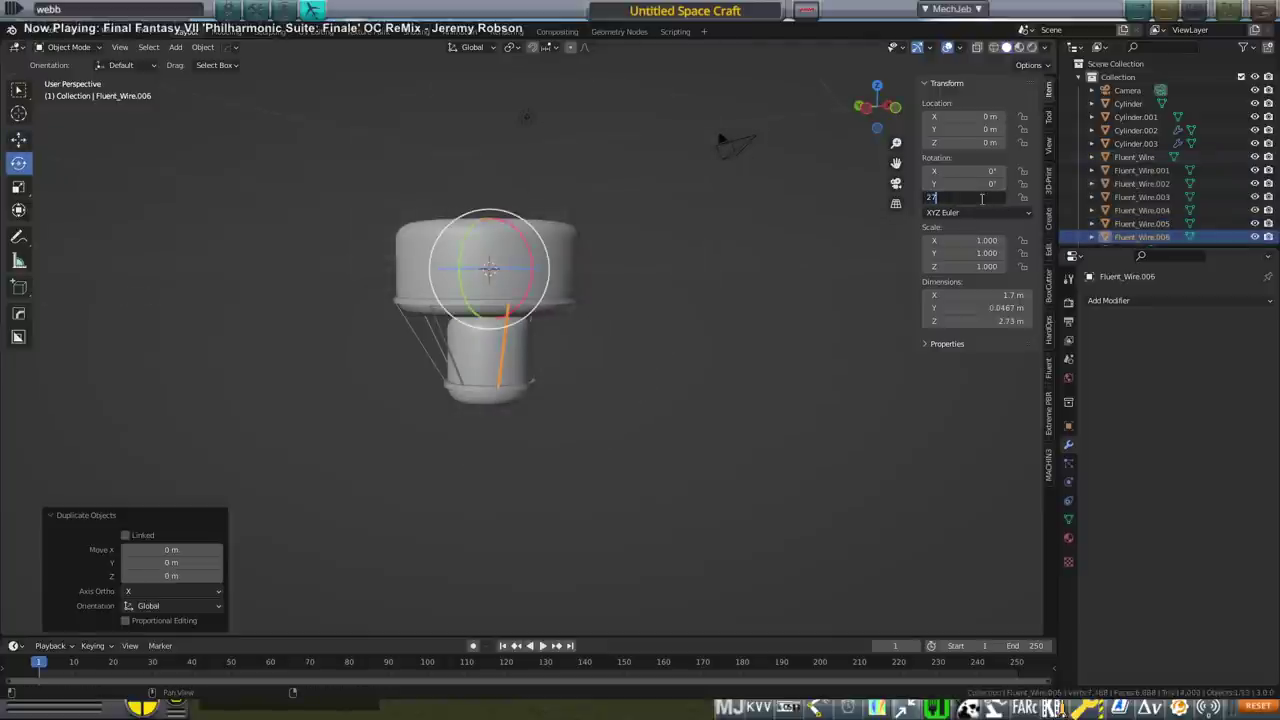
{"action": "type", "text": "270"}
{"action": "key", "text": "Return"}
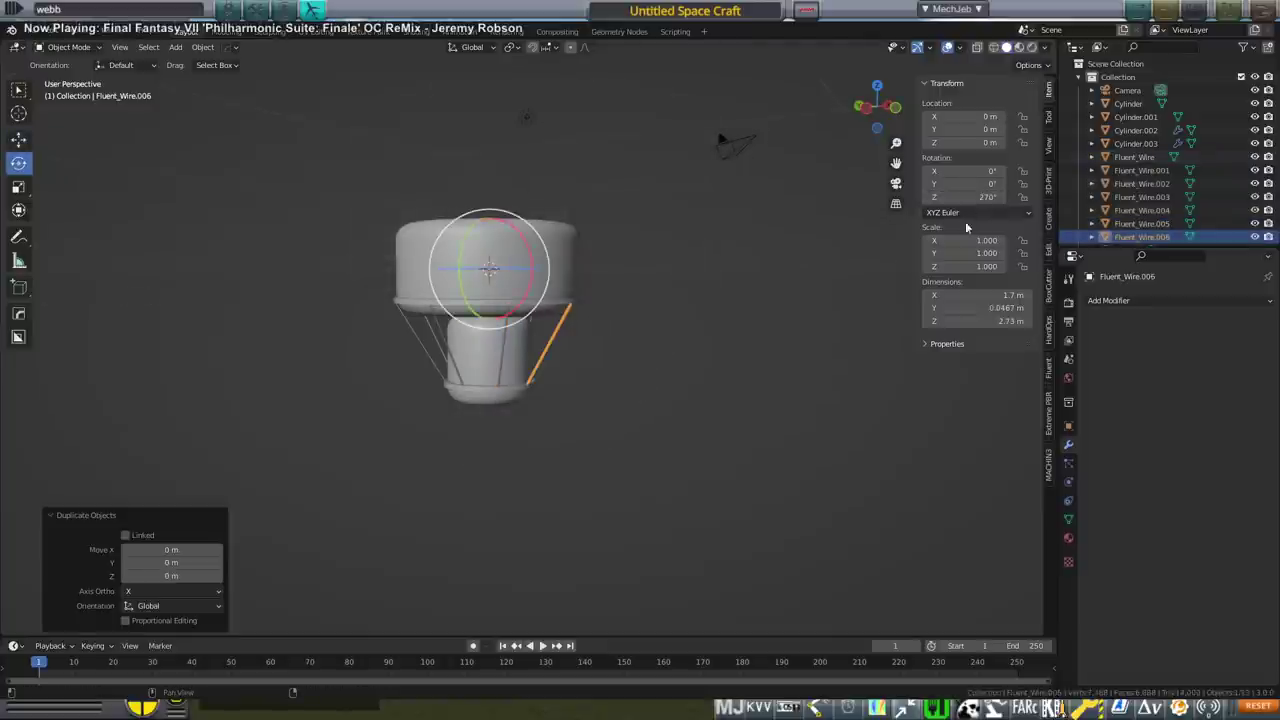
{"action": "middle_click_drag", "start_coordinate": [670, 320], "coordinate": [628, 280]}
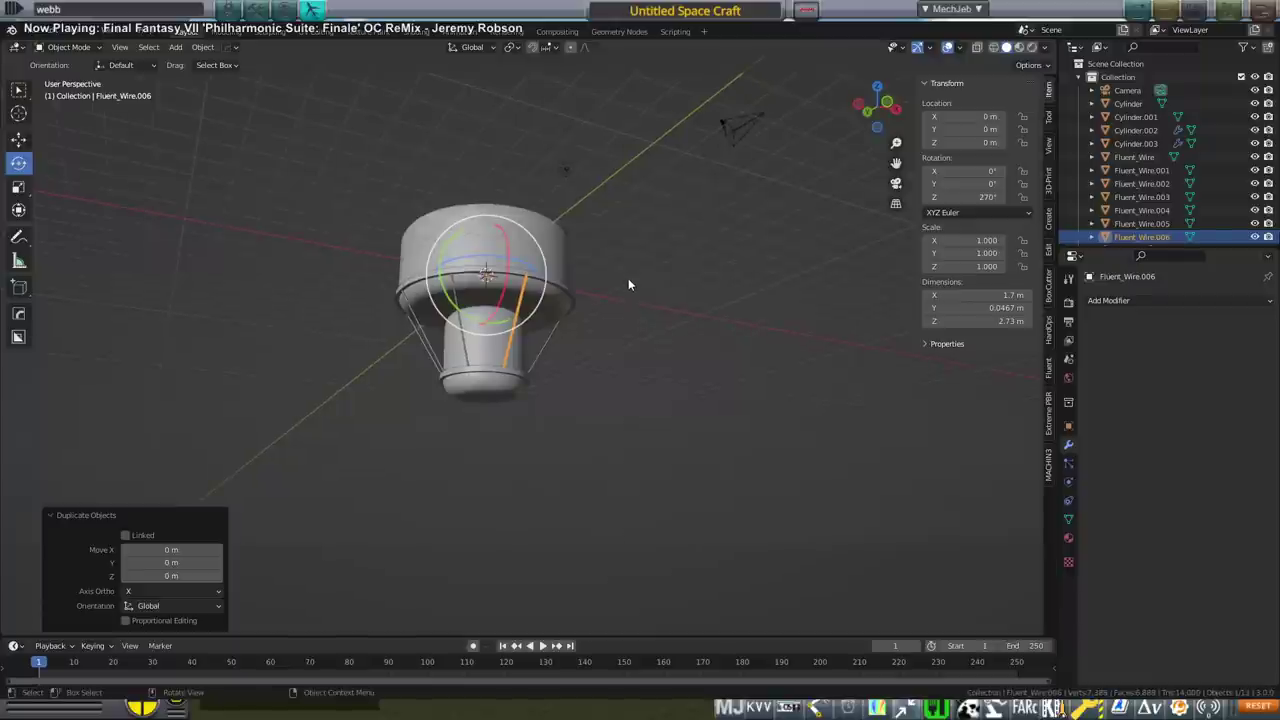
{"action": "scroll", "coordinate": [676, 286], "scroll_direction": "up", "scroll_amount": 2}
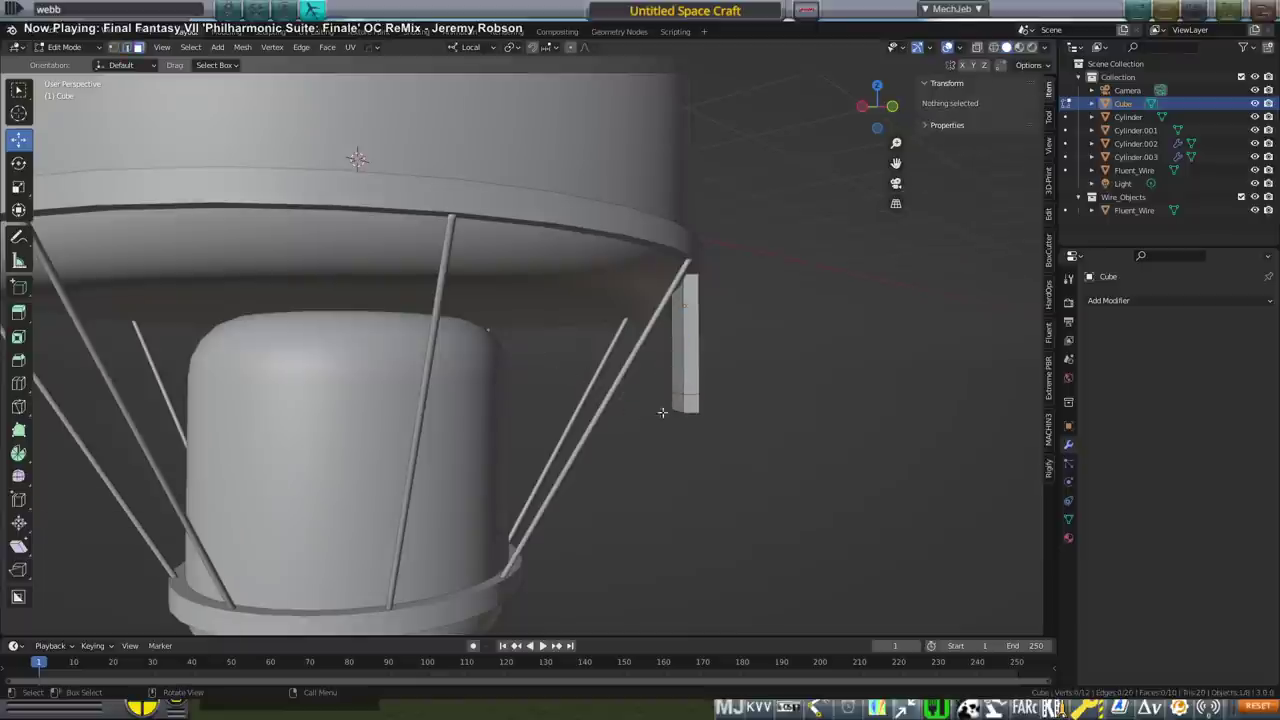
Extrude the bracket's lower inner face about 1.53 m toward the smaller tank and nudge its end about 0.04 m along local Y.
{"action": "key", "text": "e"}
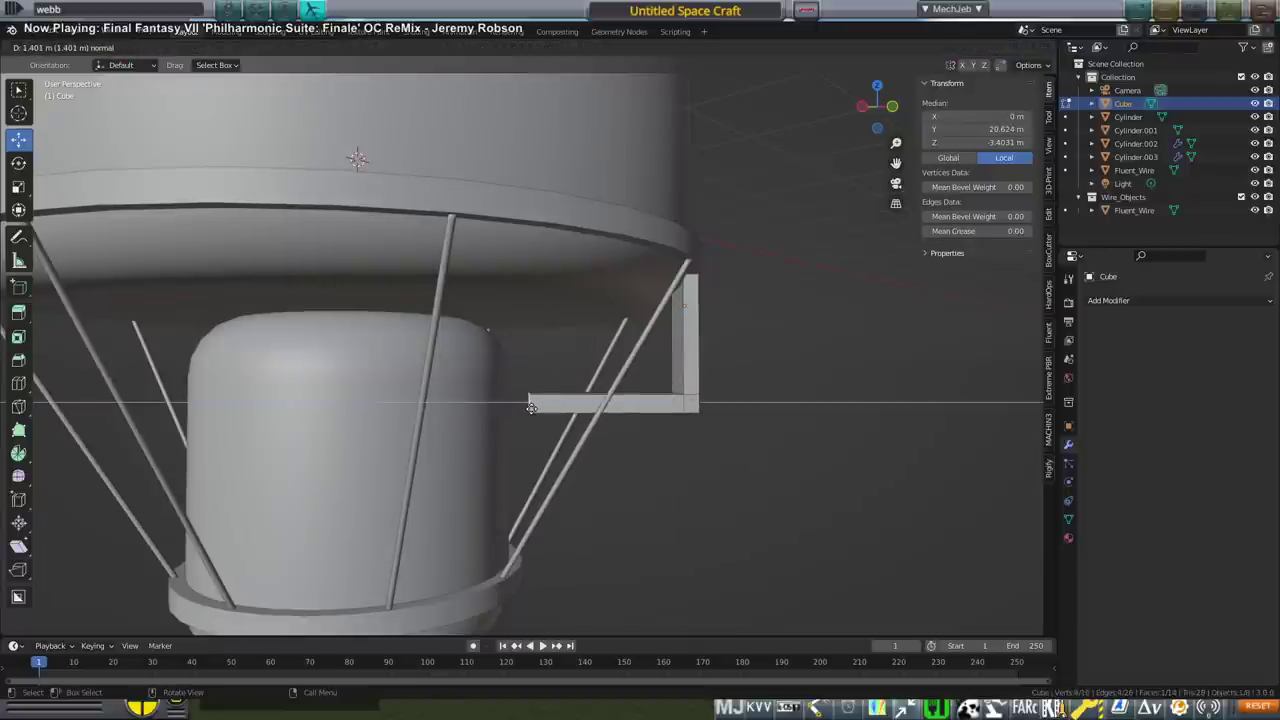
{"action": "left_click", "coordinate": [517, 408]}
{"action": "mouse_move", "coordinate": [517, 408]}
{"action": "middle_mouse_down"}
{"action": "mouse_move", "coordinate": [557, 318]}
{"action": "mouse_move", "coordinate": [510, 400]}
{"action": "middle_mouse_up"}
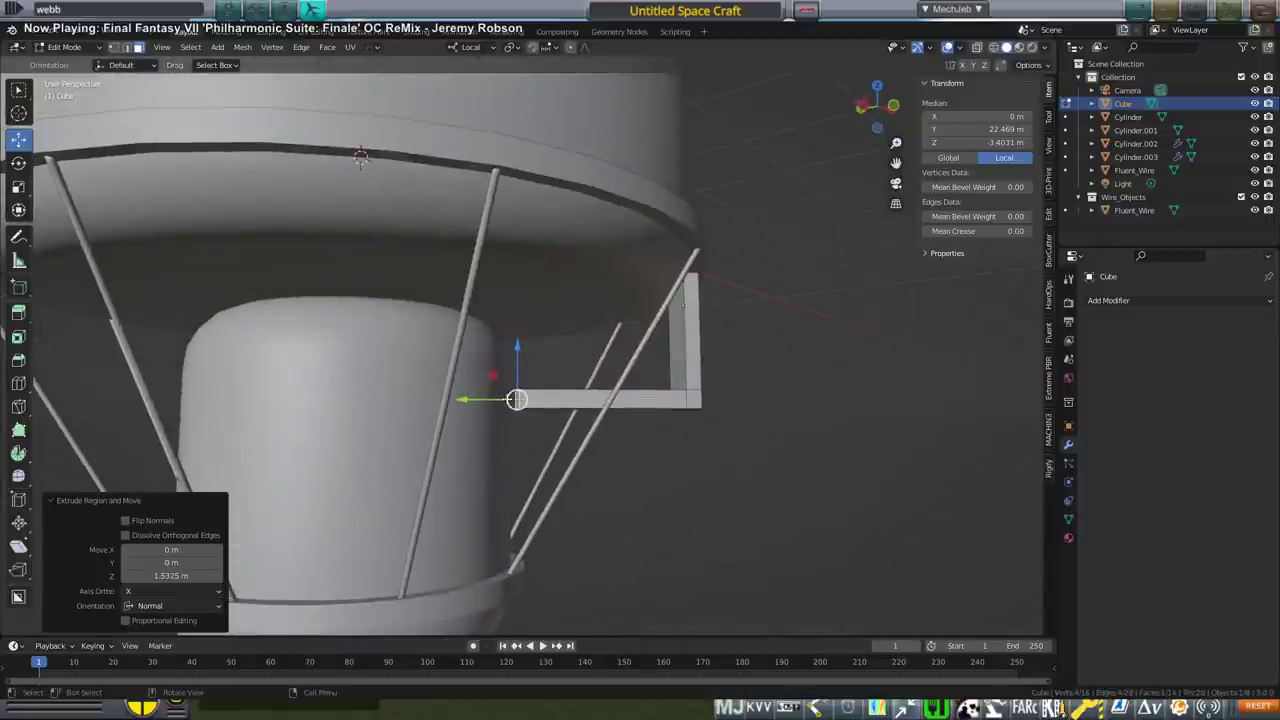
{"action": "left_click_drag", "start_coordinate": [463, 400], "coordinate": [461, 401]}
{"action": "middle_click_drag", "start_coordinate": [509, 391], "coordinate": [491, 371]}
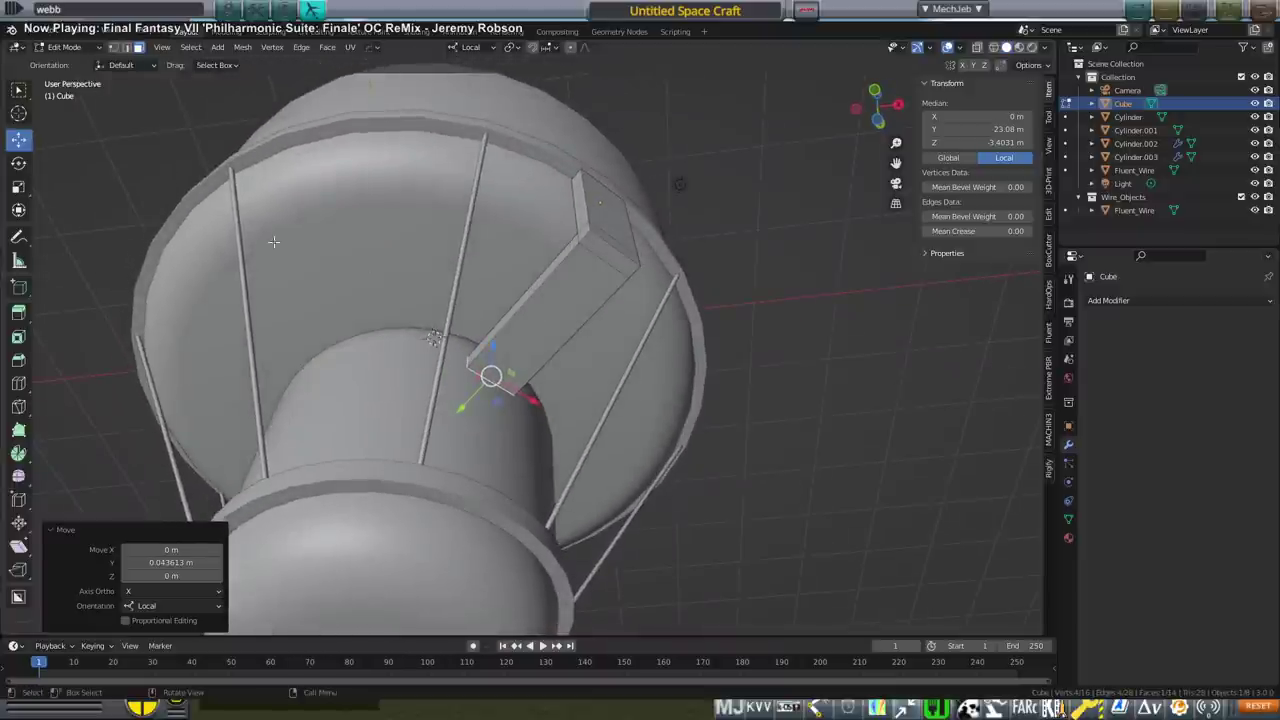
Add a loop cut across the bracket's horizontal arm close to its inner end, with a slide factor of -0.844.
{"action": "left_click", "coordinate": [18, 383]}
{"action": "left_click_drag", "start_coordinate": [548, 360], "coordinate": [478, 402]}
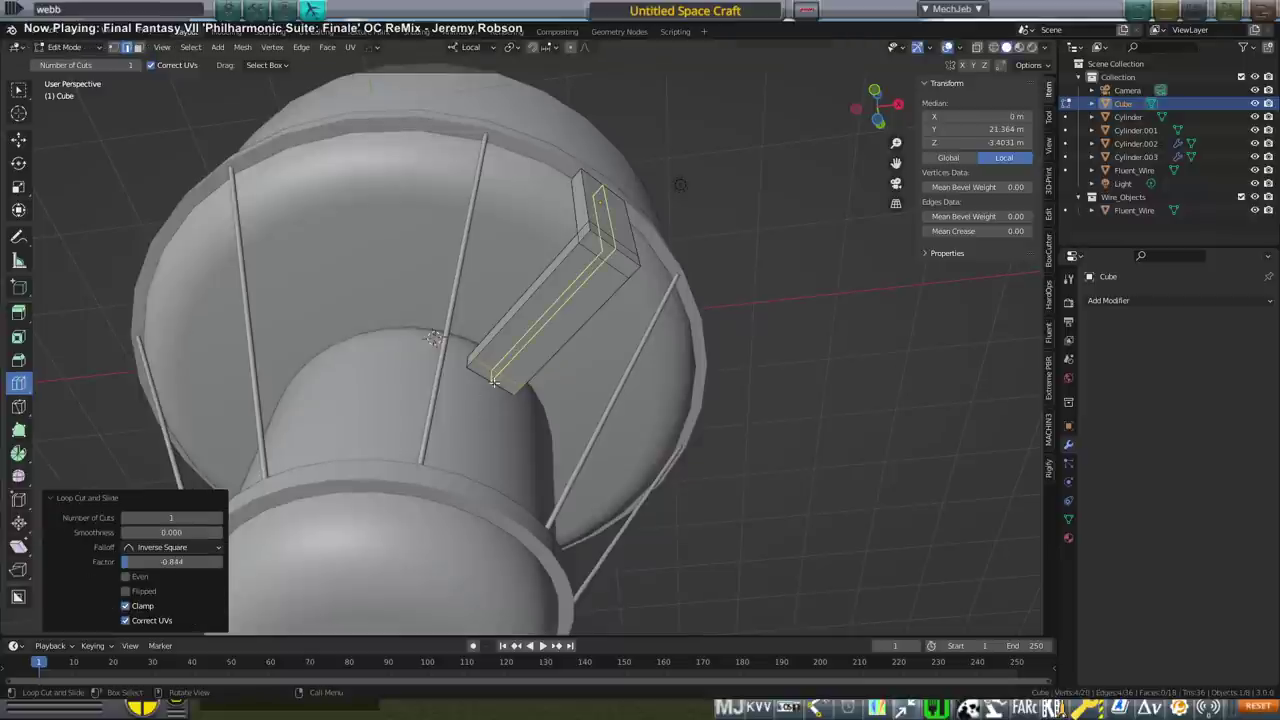
{"action": "key", "text": "alt+a"}
Extrude the underside face at the arm's inner end downward to form a leg reaching the smaller tank's ring.
{"action": "left_click", "coordinate": [18, 138]}
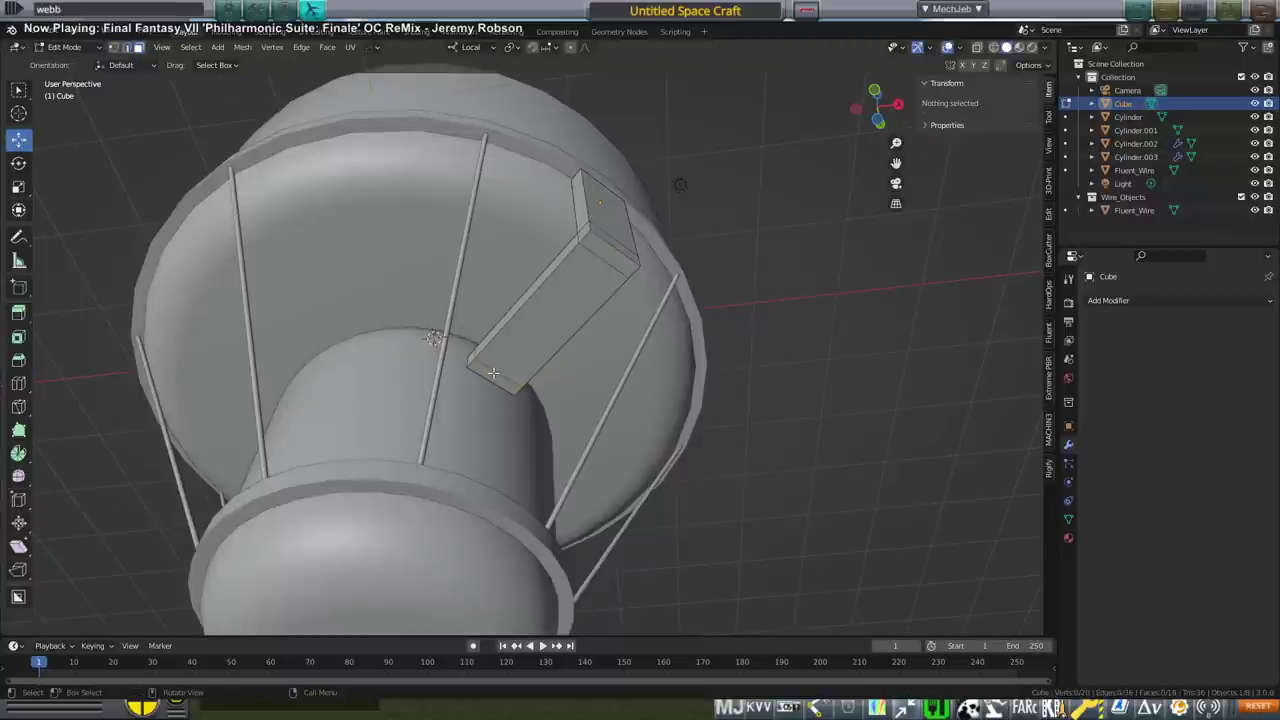
{"action": "left_click", "coordinate": [493, 373]}
{"action": "middle_click_drag", "start_coordinate": [542, 378], "coordinate": [613, 455]}
{"action": "key", "text": "e"}
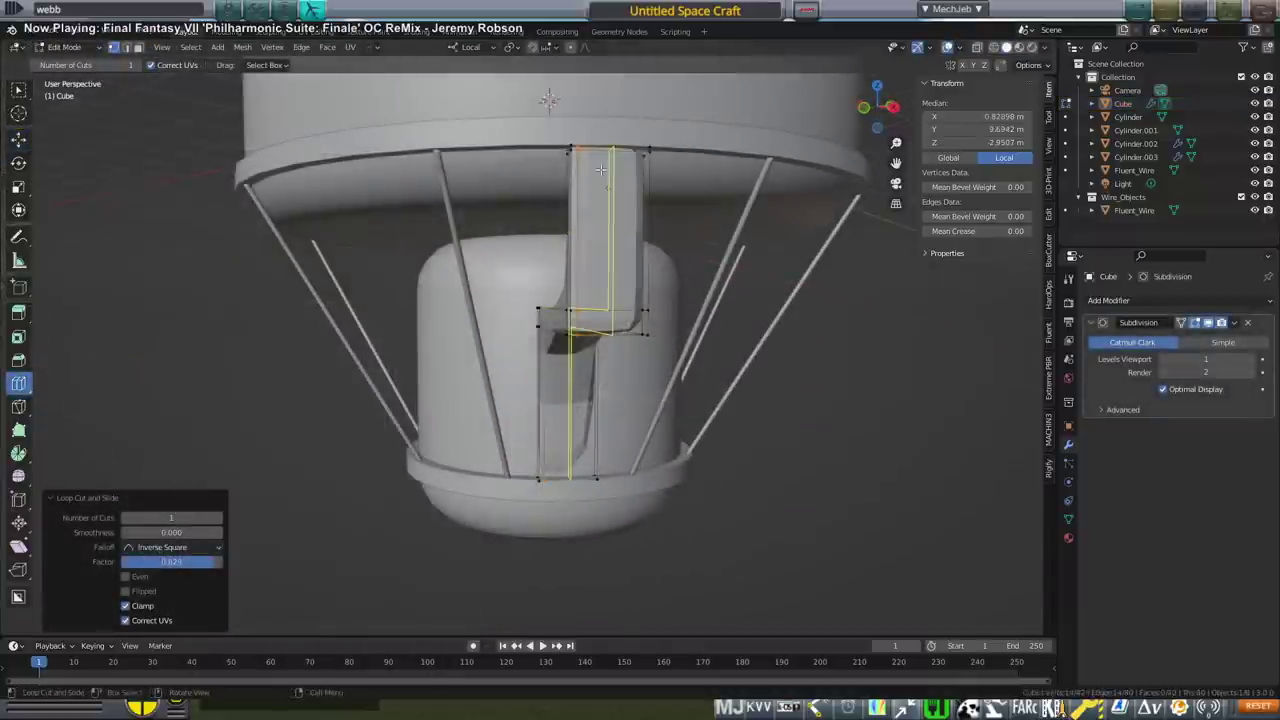
Add loop cuts to the subdivided bracket, one lengthwise near its side edge with factor -0.771 and one across the upright beside the outer bend.
{"action": "left_click_drag", "start_coordinate": [610, 240], "coordinate": [632, 159]}
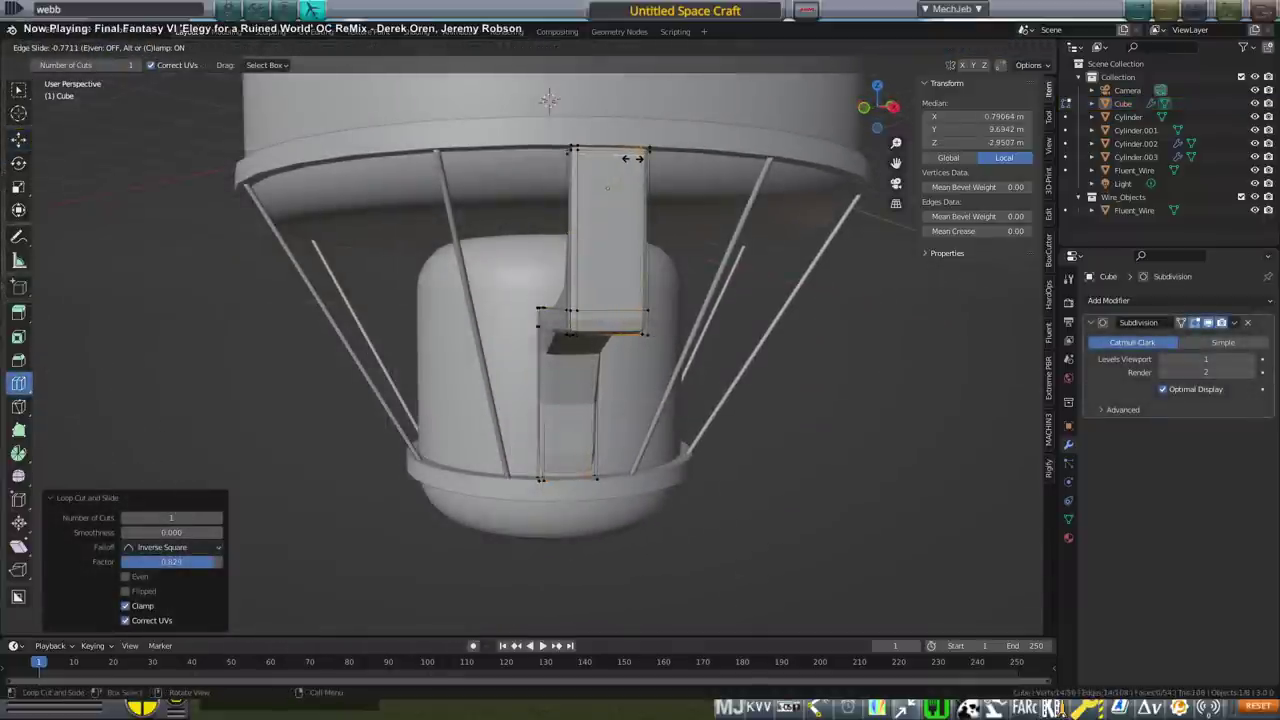
{"action": "left_click", "coordinate": [632, 159]}
{"action": "middle_click_drag", "start_coordinate": [657, 264], "coordinate": [762, 242]}
{"action": "key", "text": "g"}
{"action": "key", "text": "g"}
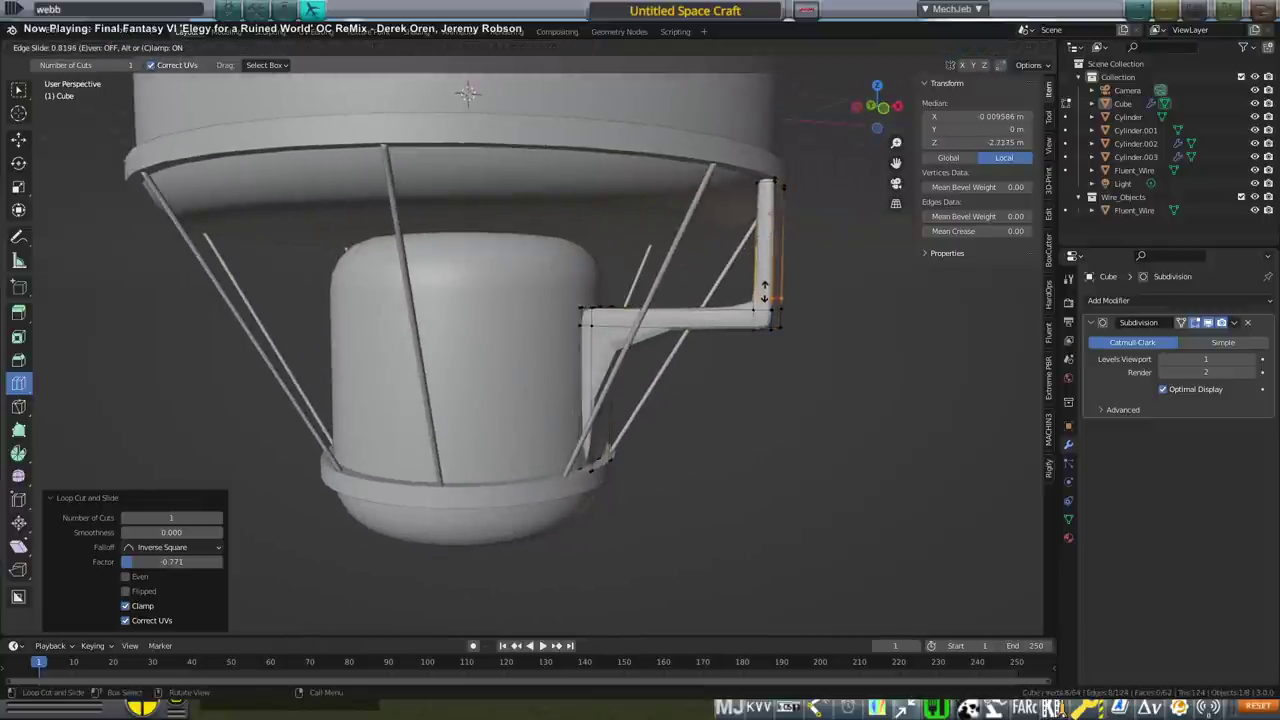
{"action": "left_click", "coordinate": [765, 300]}
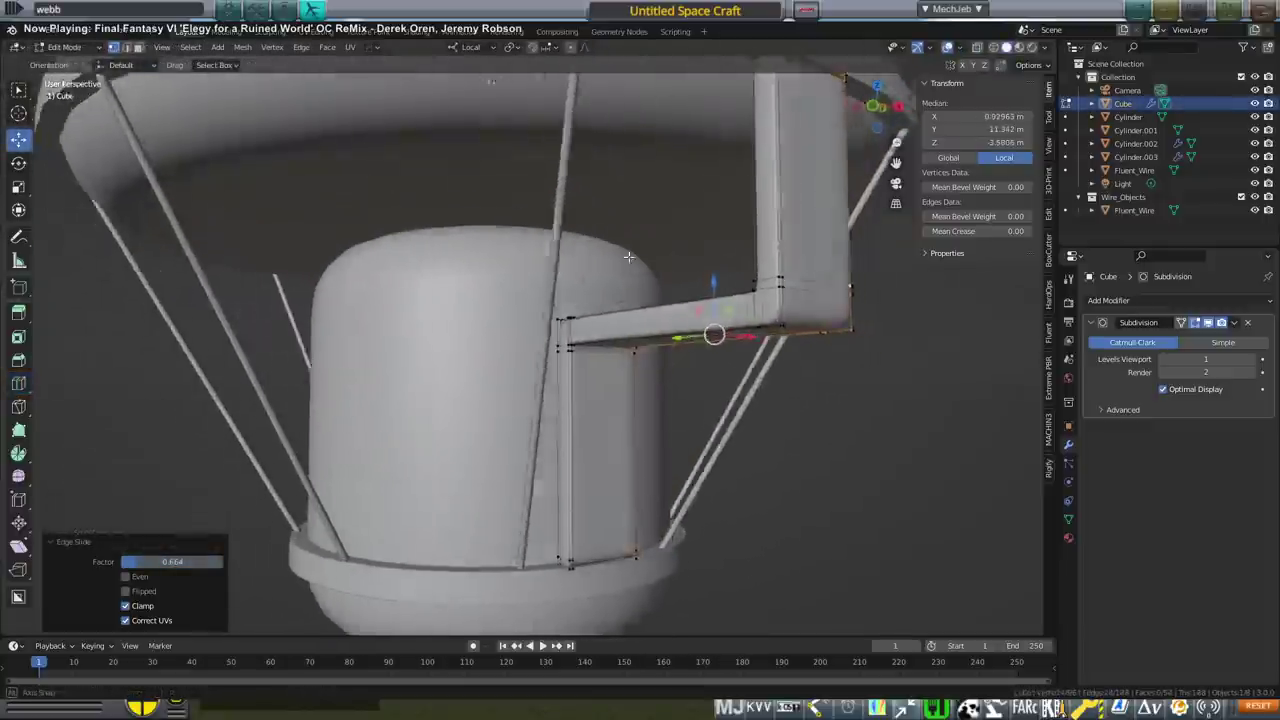
Move the new 0.4 m wide, 0.5 m deep cylinder about 0.40 m down, below the bracket arm.
{"action": "mouse_move", "coordinate": [628, 257]}
{"action": "middle_mouse_down"}
{"action": "mouse_move", "coordinate": [607, 240]}
{"action": "mouse_move", "coordinate": [625, 243]}
{"action": "middle_mouse_up"}
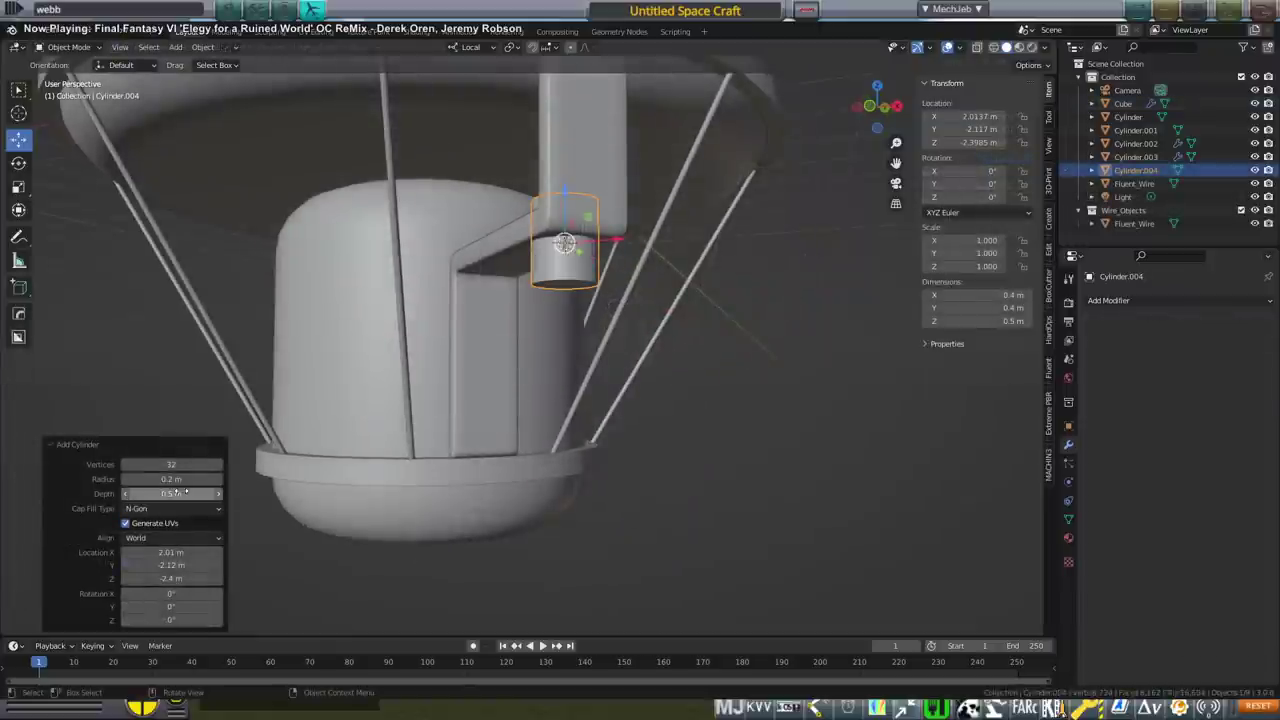
{"action": "left_click_drag", "start_coordinate": [568, 207], "coordinate": [568, 273]}
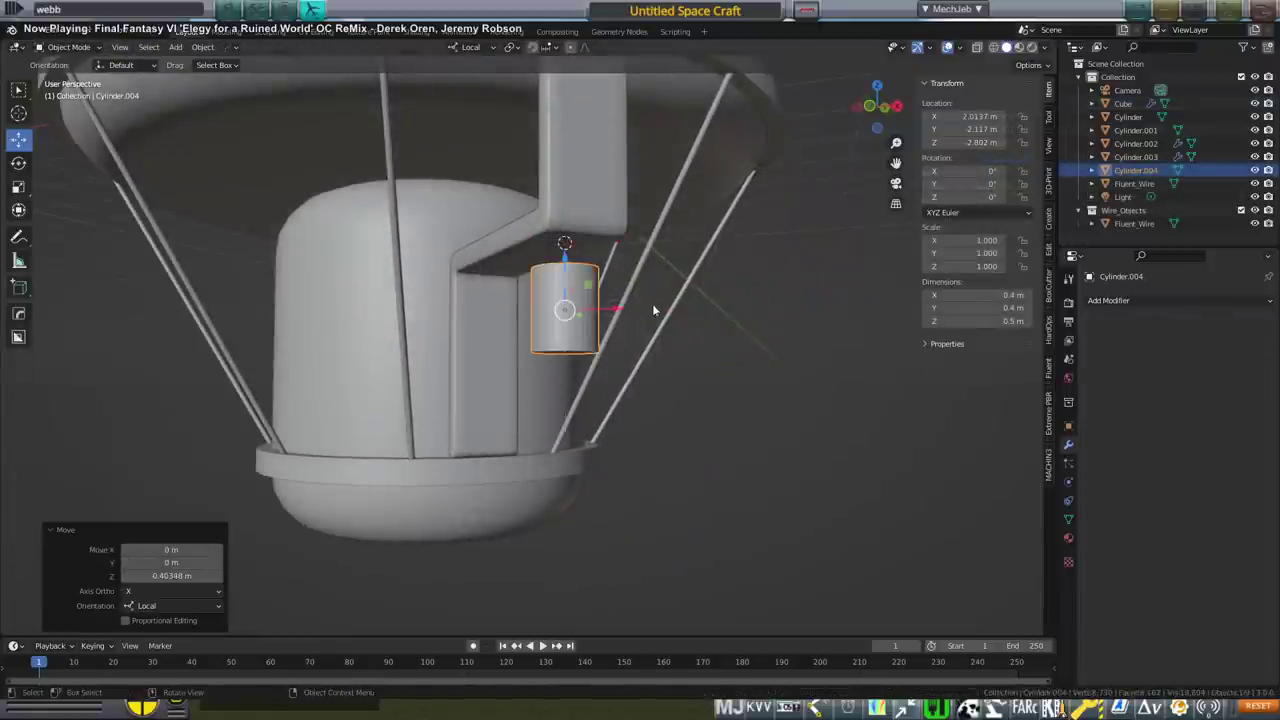
{"action": "middle_click_drag", "start_coordinate": [652, 304], "coordinate": [780, 322]}
{"action": "scroll", "coordinate": [780, 322], "scroll_direction": "down", "scroll_amount": 4}
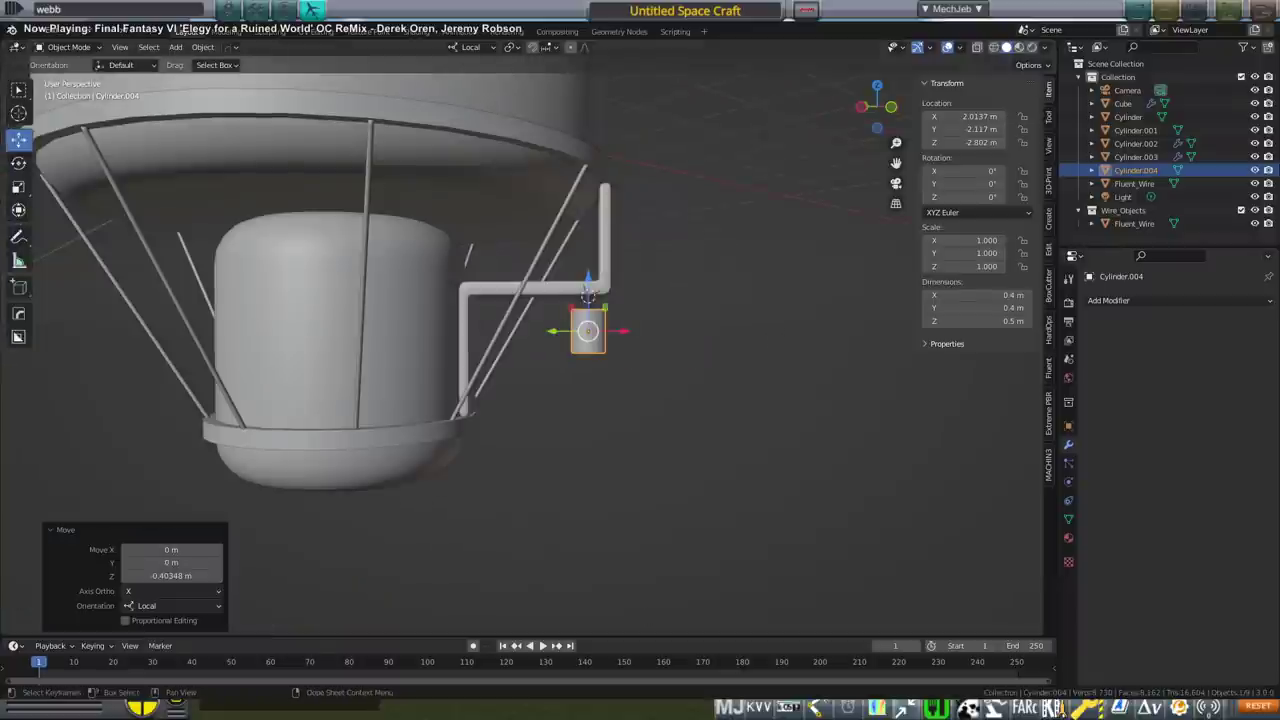
Switch to the rocket engine analysis program and add H2O2(L),95% as the oxidizer for the RP-1 bipropellant.
{"action": "key", "text": "alt+Tab"}
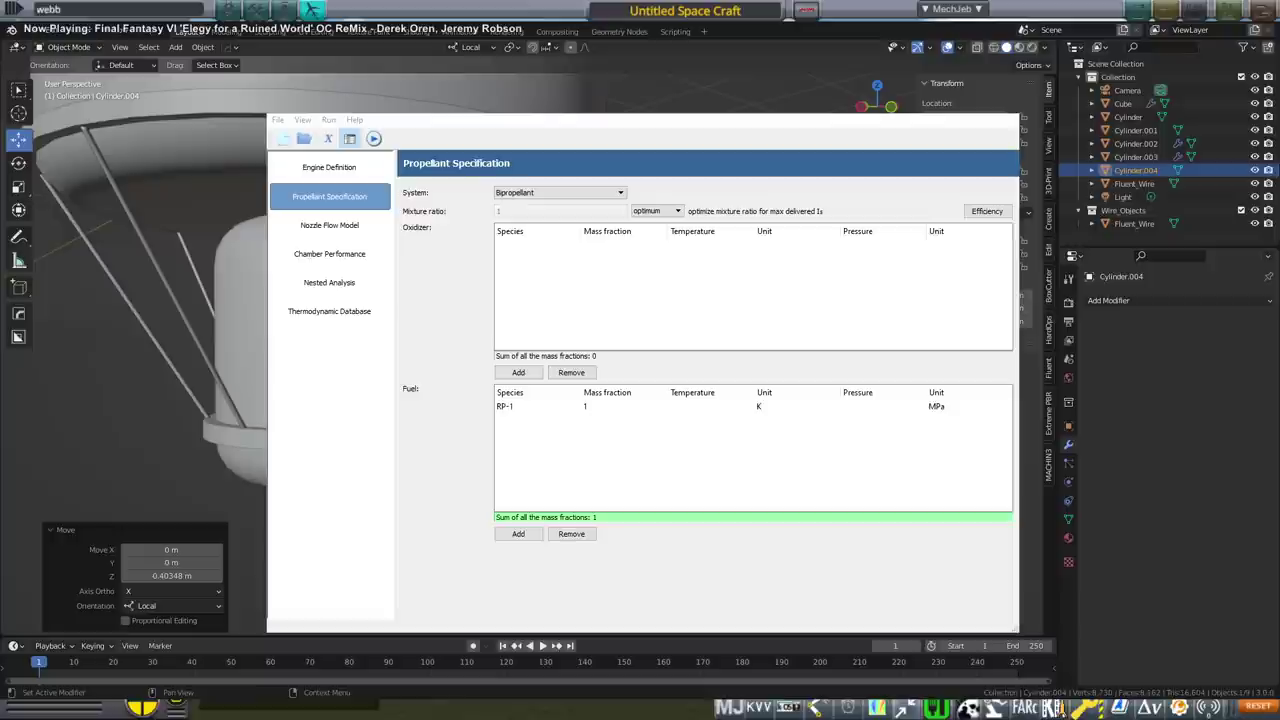
{"action": "key", "text": "Return"}
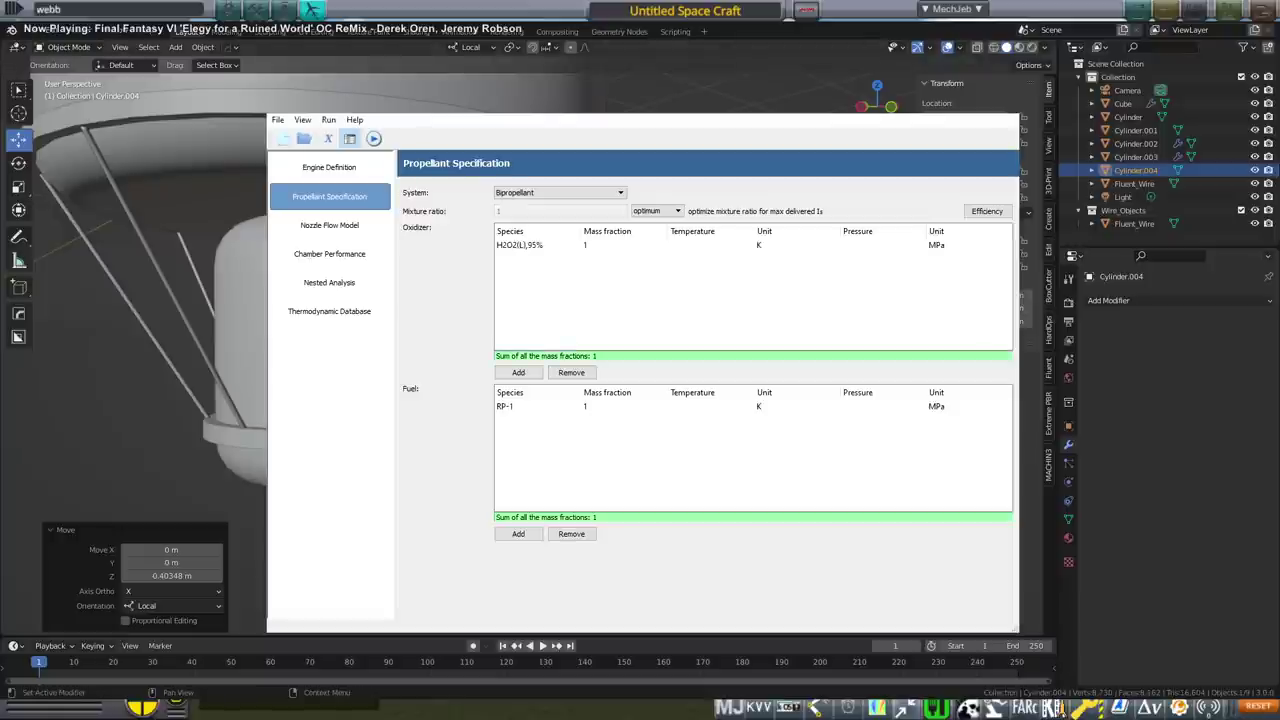
Set the nozzle exit condition to an expansion area ratio of 80 and check the nozzle shape and efficiency settings.
{"action": "left_click", "coordinate": [334, 228]}
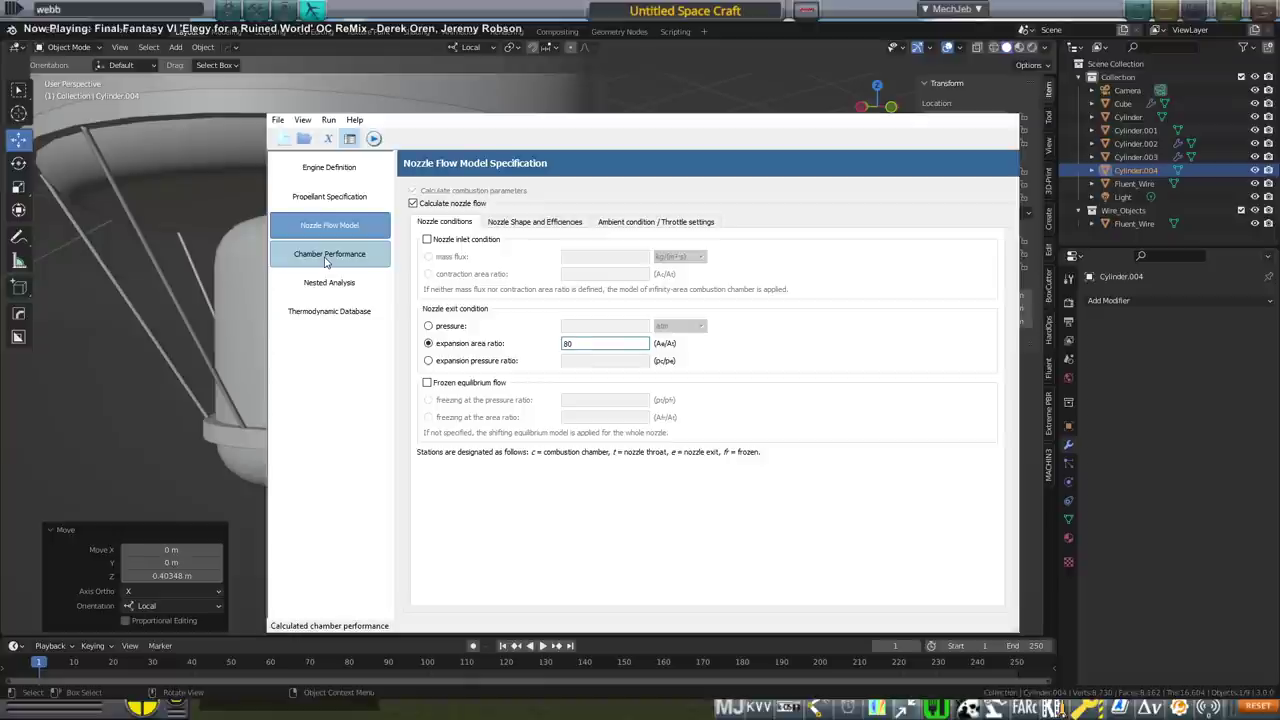
{"action": "left_click", "coordinate": [515, 221]}
{"action": "left_click", "coordinate": [455, 221]}
Review the chamber's thermodynamic properties and its theoretical and estimated delivered performance.
{"action": "left_click", "coordinate": [351, 253]}
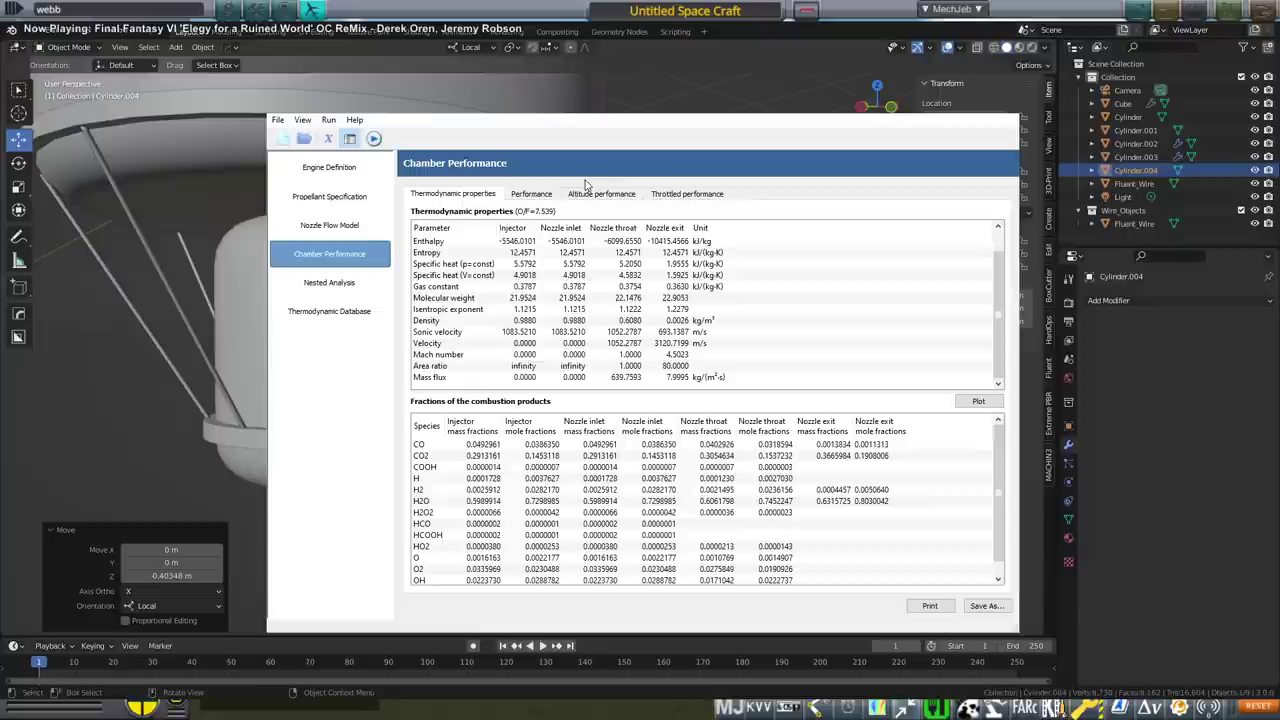
{"action": "left_click", "coordinate": [560, 196]}
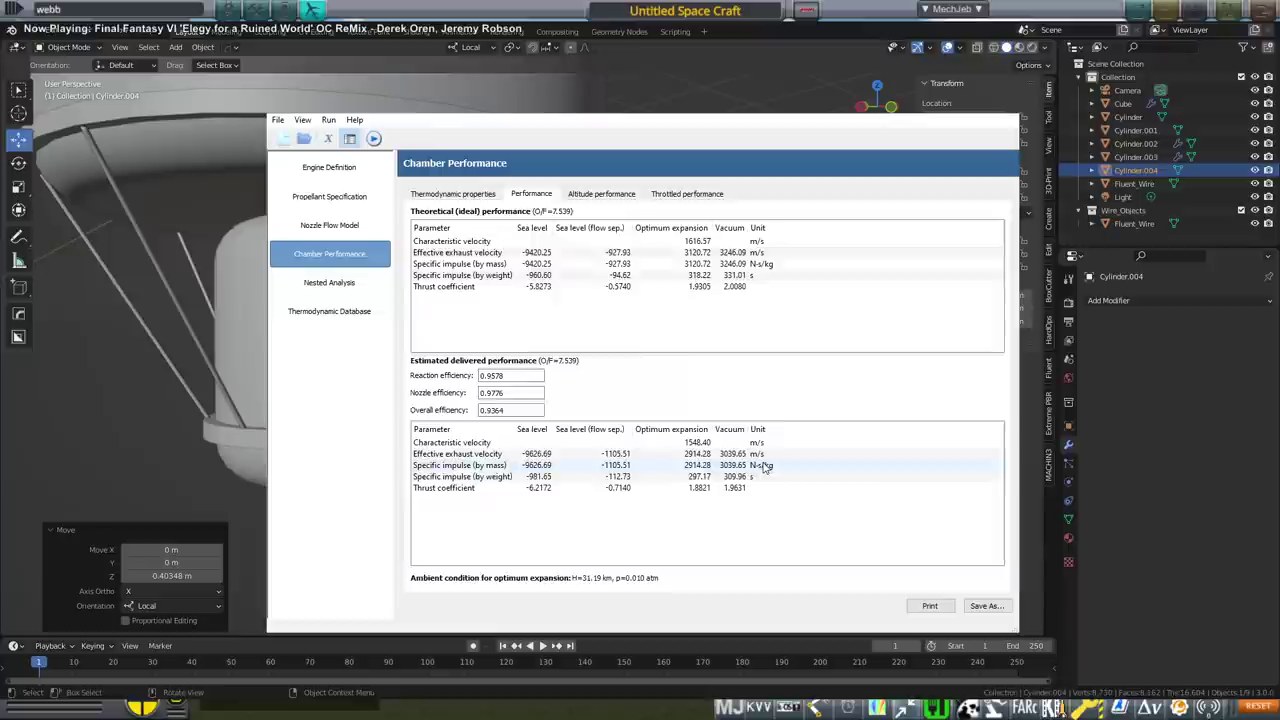
{"action": "left_click", "coordinate": [468, 194]}
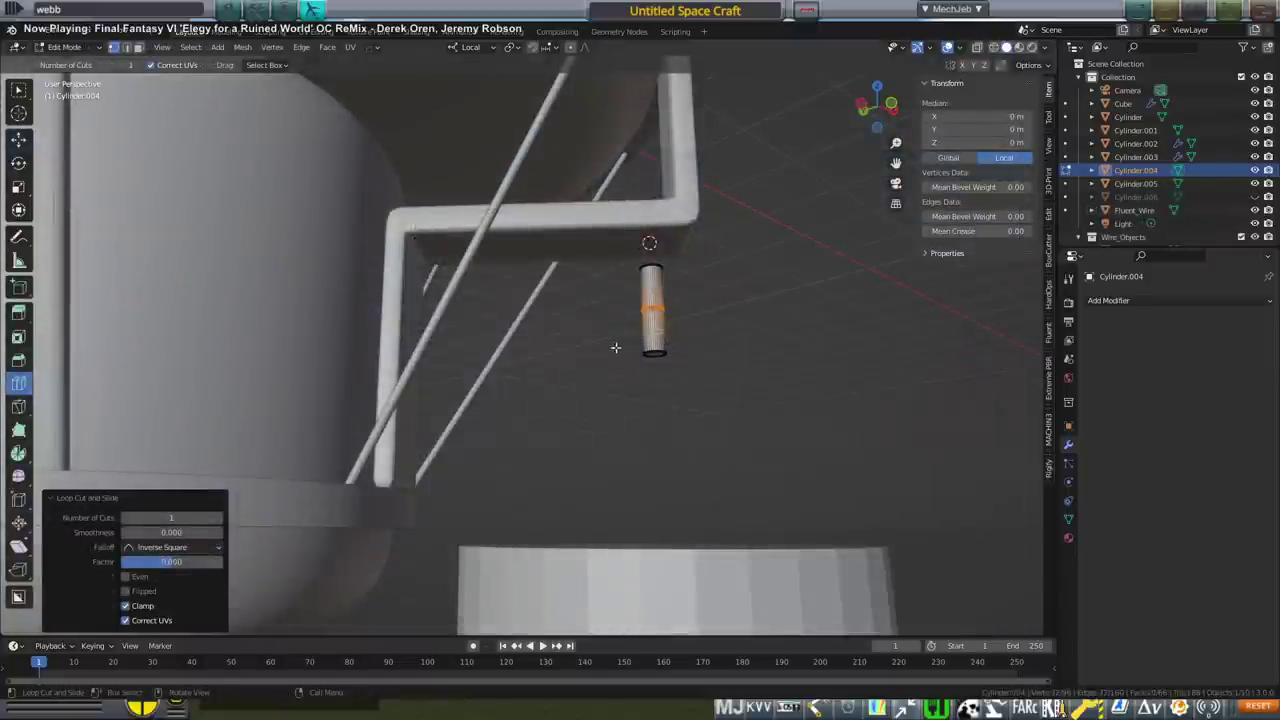
Flare the small cylinder's bottom face outward, scaling it by about 4.15 and then by about 4.9.
{"action": "left_click", "coordinate": [601, 324]}
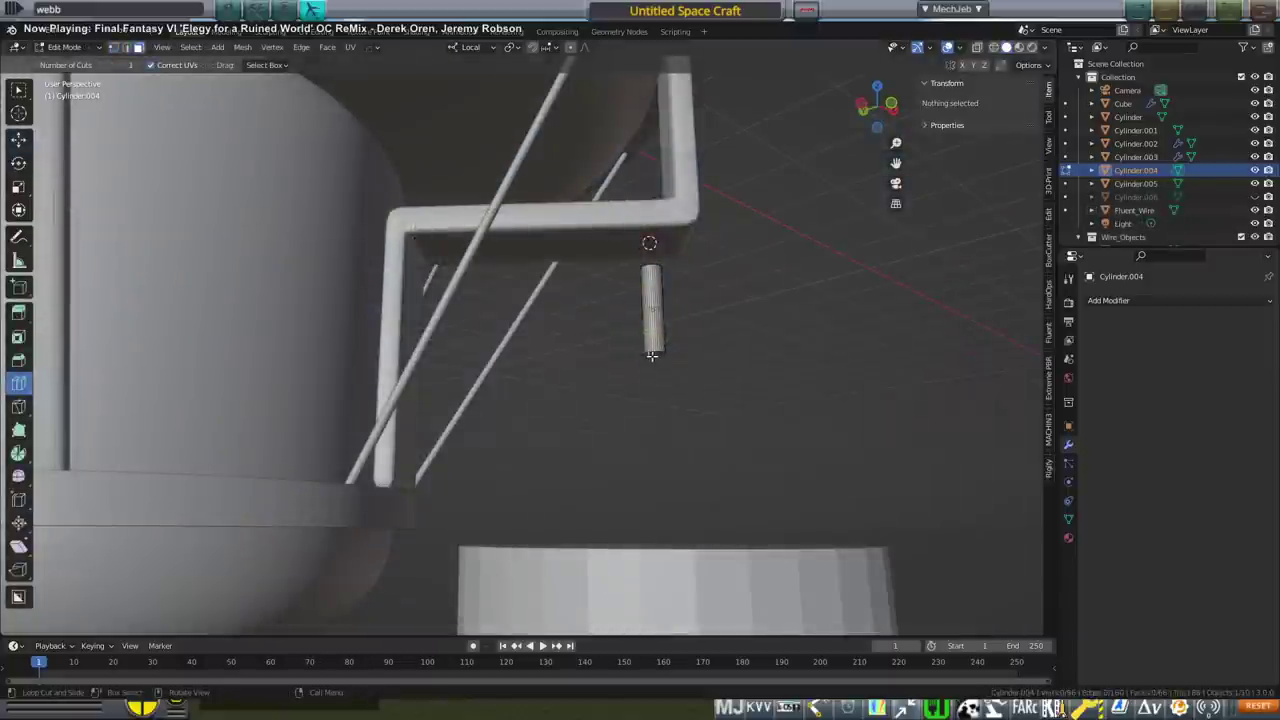
{"action": "left_click", "coordinate": [18, 141]}
{"action": "left_click", "coordinate": [649, 351]}
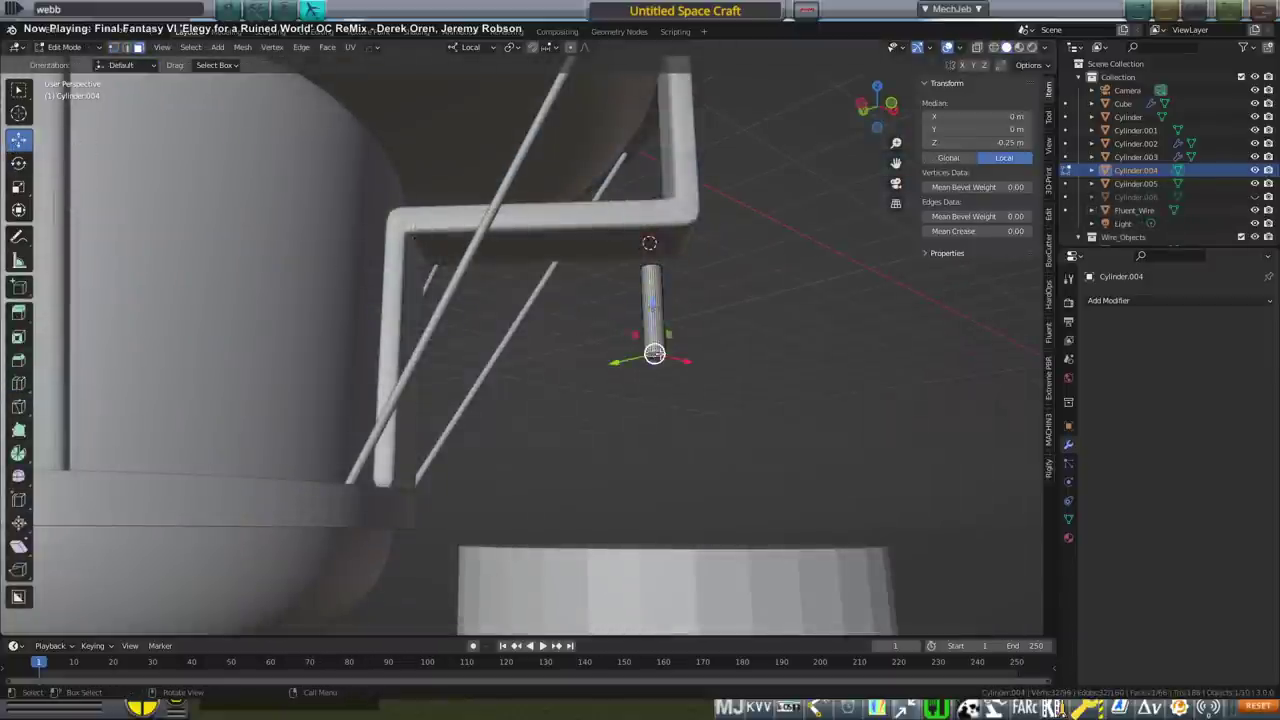
{"action": "scroll", "coordinate": [666, 343], "scroll_direction": "down", "scroll_amount": 4}
{"action": "middle_click_drag", "start_coordinate": [666, 343], "coordinate": [671, 371]}
{"action": "key", "text": "s"}
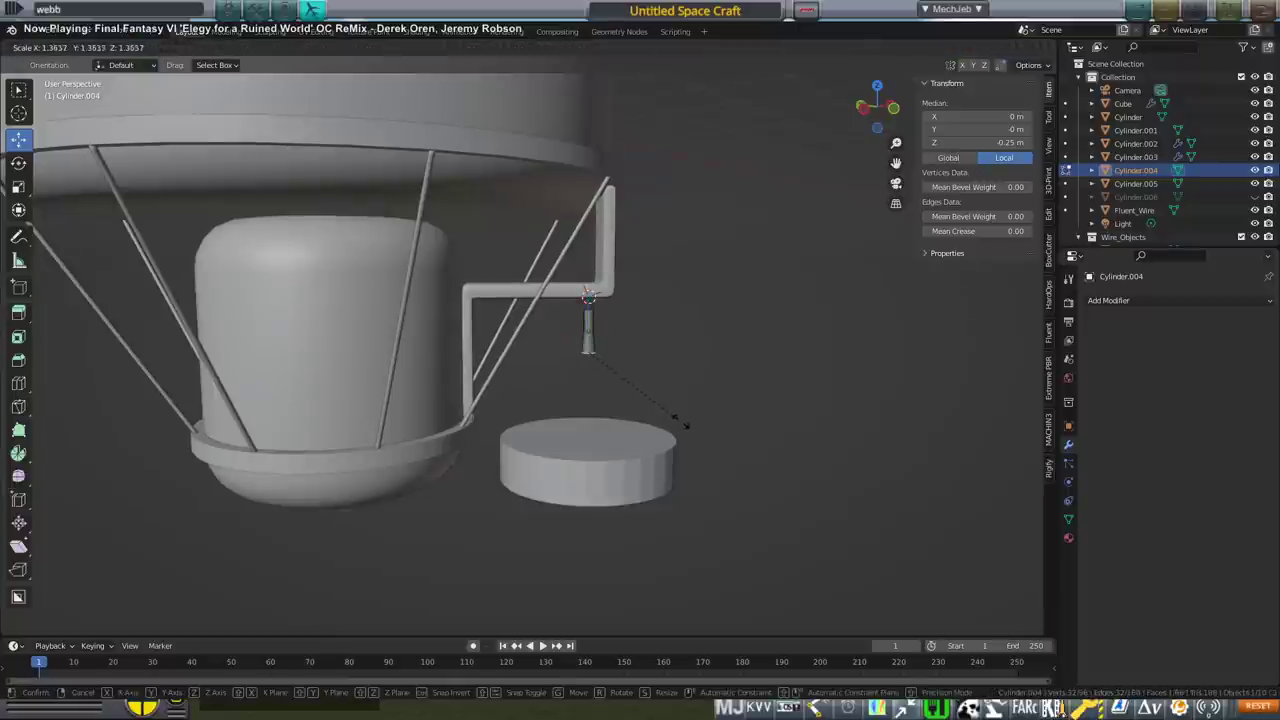
{"action": "left_click", "coordinate": [938, 387]}
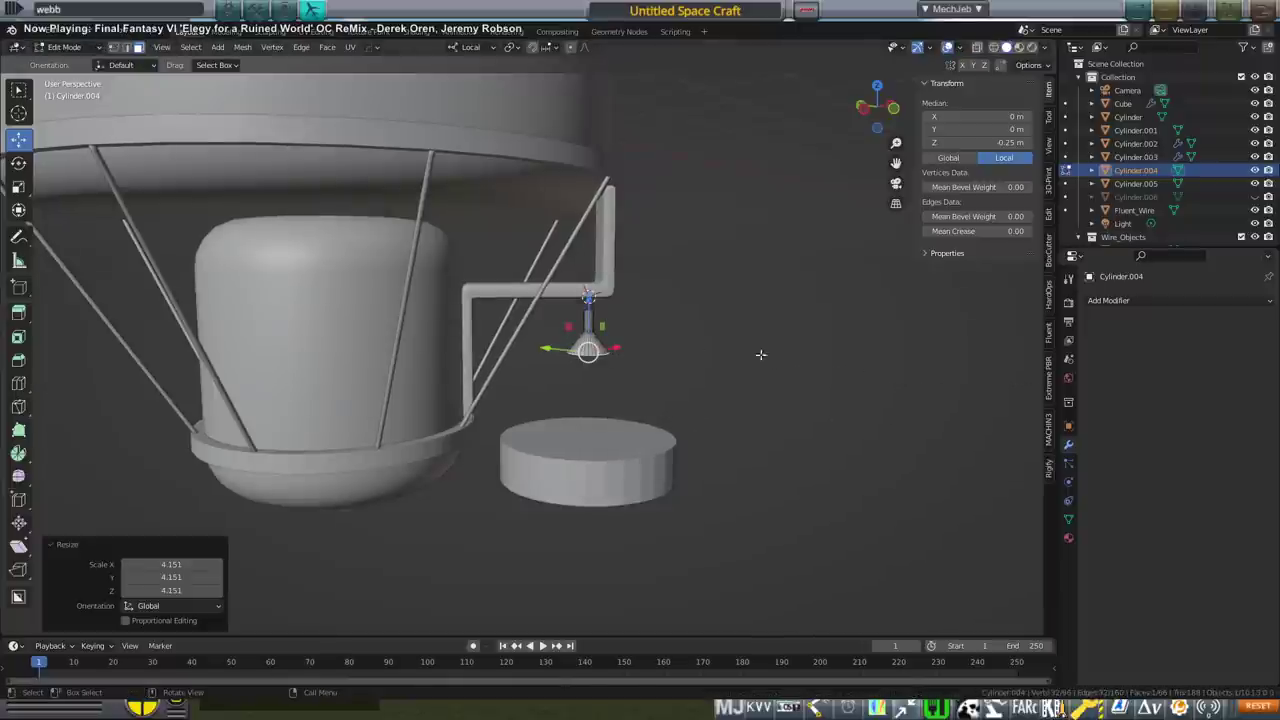
{"action": "key", "text": "s"}
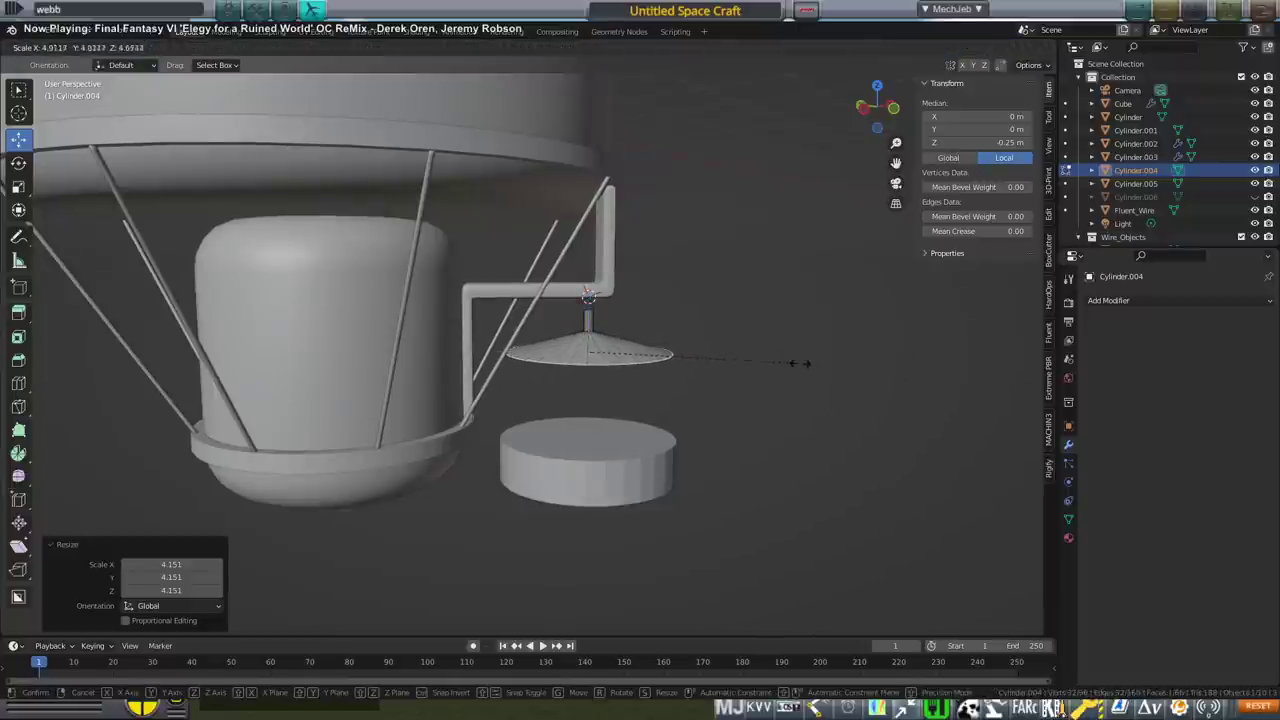
{"action": "left_click", "coordinate": [795, 363]}
Lower the flared face about 1.02 m and scale it by 1.078 to match the reference disc's rim.
{"action": "left_click_drag", "start_coordinate": [588, 299], "coordinate": [602, 391]}
{"action": "key", "text": "s"}
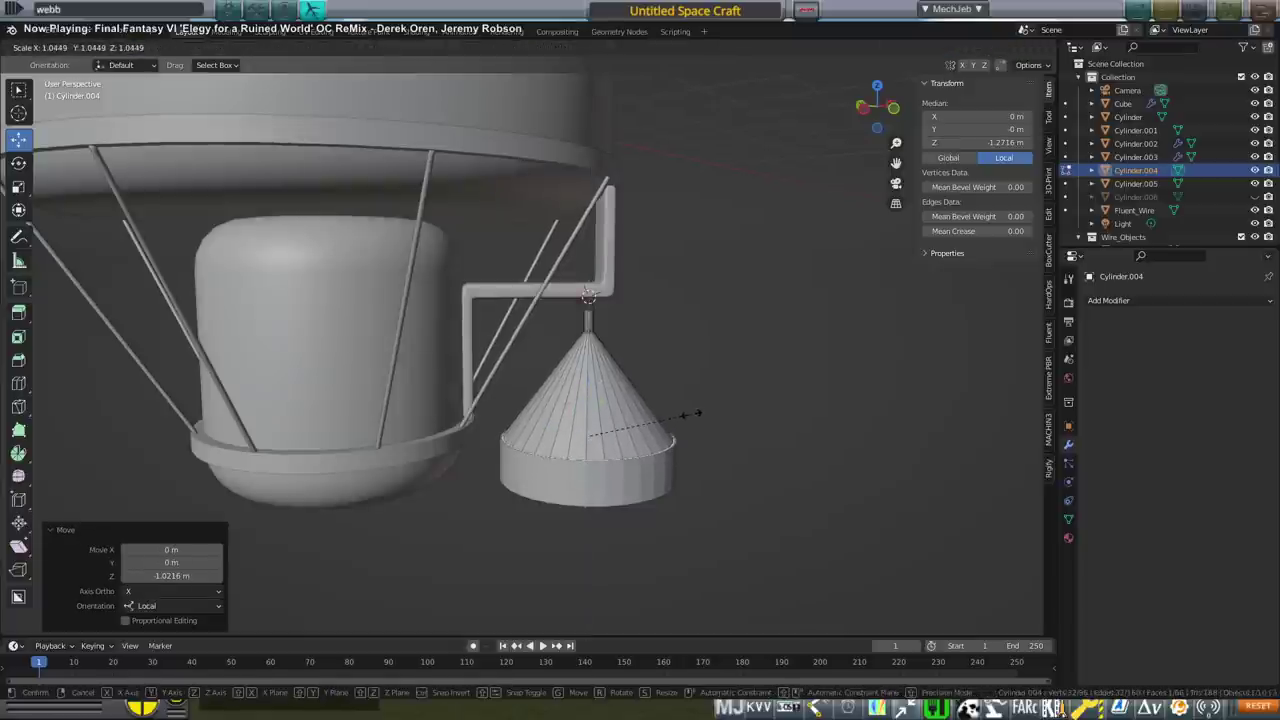
{"action": "left_click", "coordinate": [695, 413]}
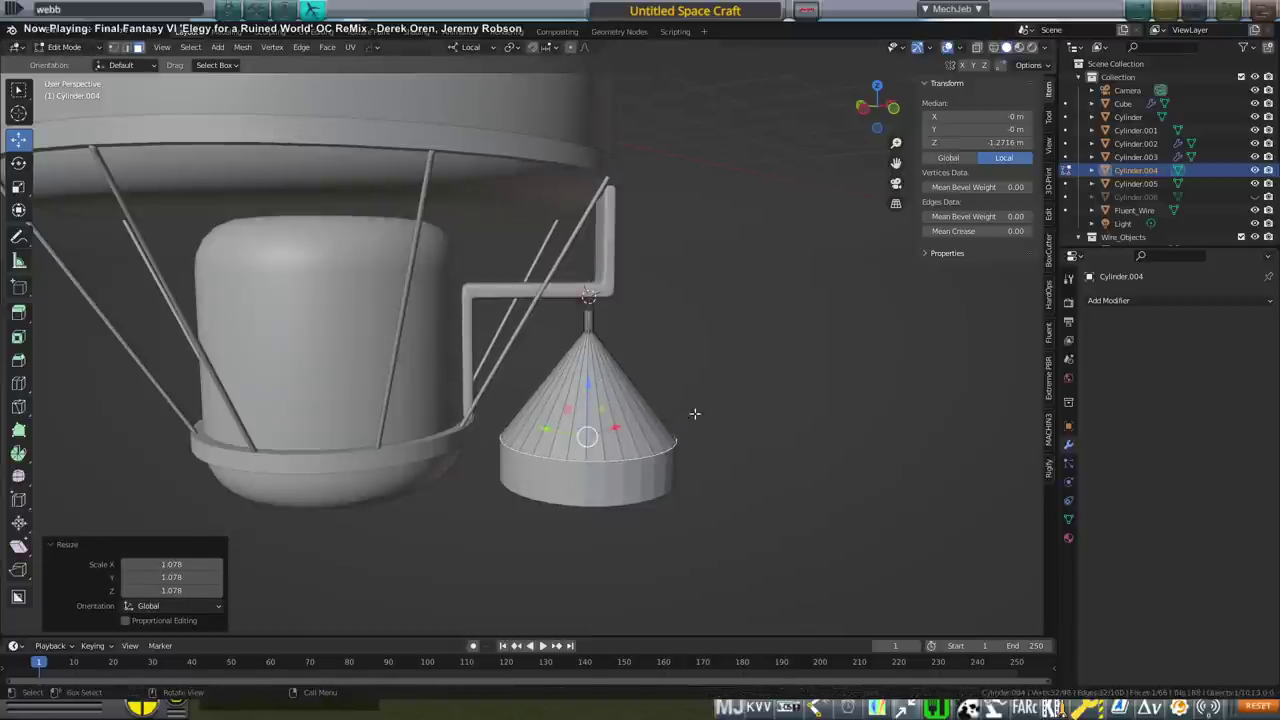
{"action": "key", "text": "alt+a"}
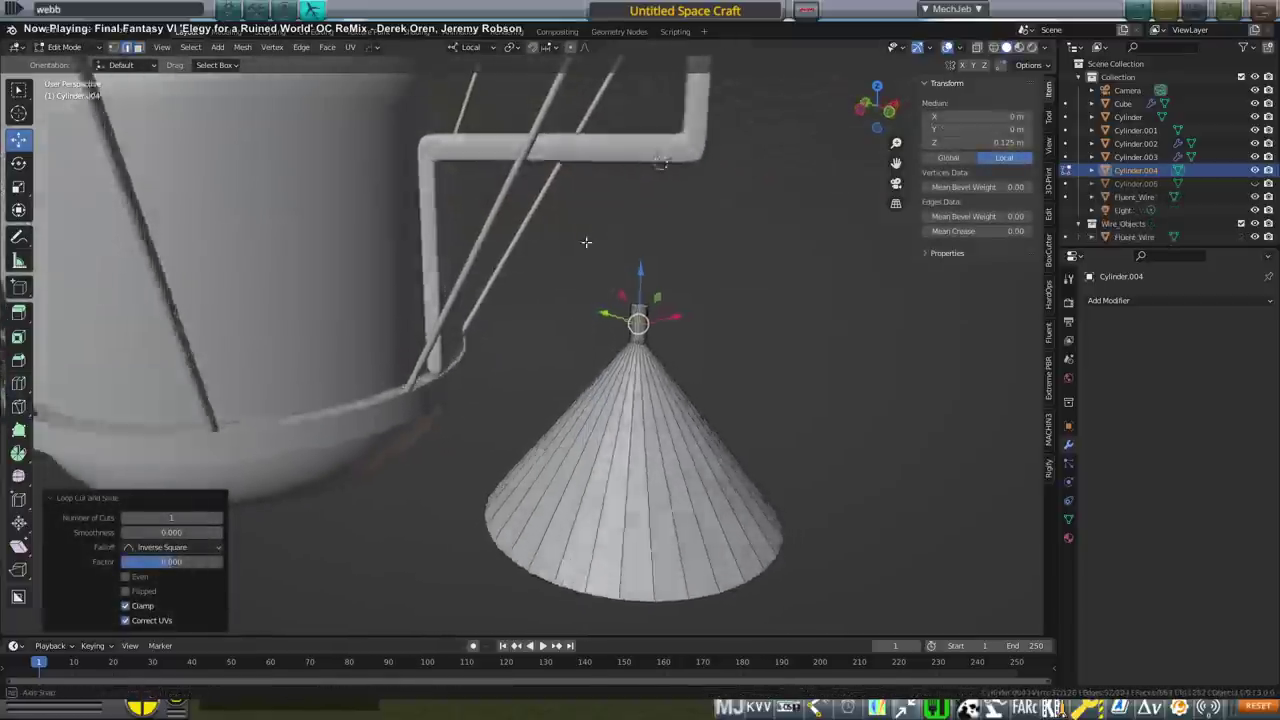
Scale the upper section of the engine's neck by 1.976 to form a wider chamber and extend it upward.
{"action": "middle_click_drag", "start_coordinate": [586, 240], "coordinate": [645, 267]}
{"action": "scroll", "coordinate": [611, 275], "scroll_direction": "up", "scroll_amount": 3}
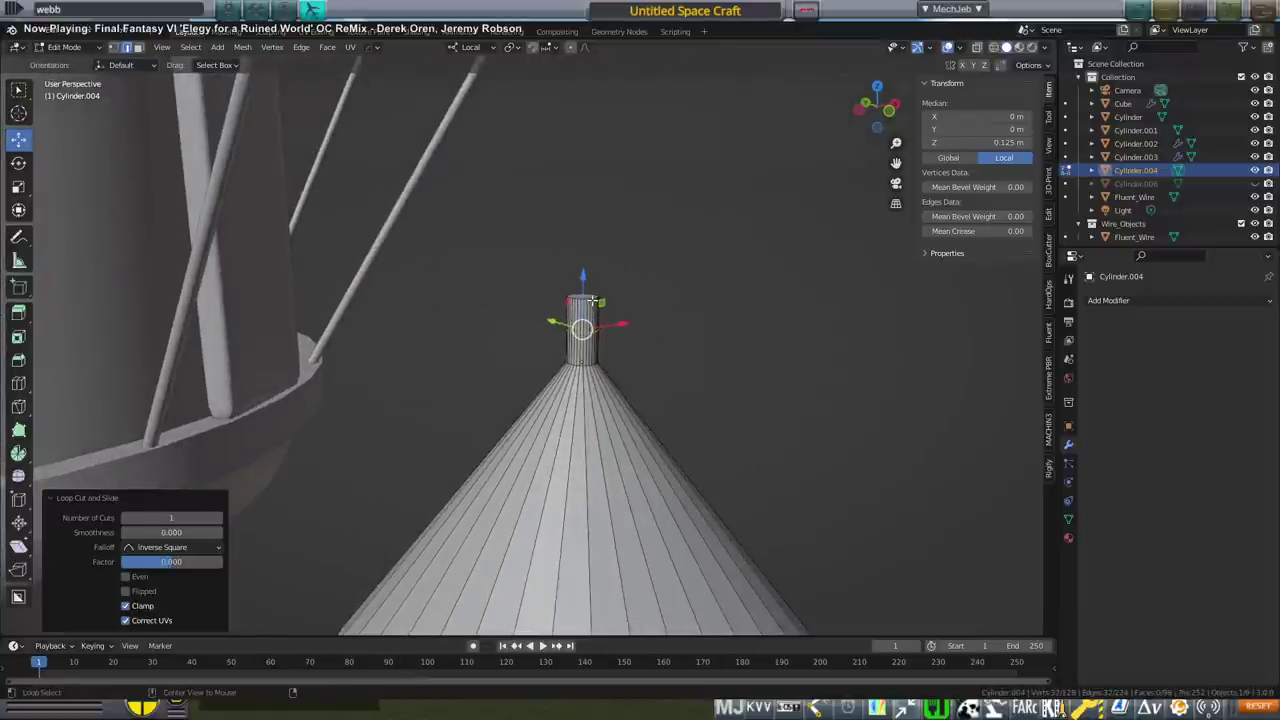
{"action": "left_click", "coordinate": [591, 301], "text": "alt"}
{"action": "left_click", "coordinate": [588, 300], "text": "alt"}
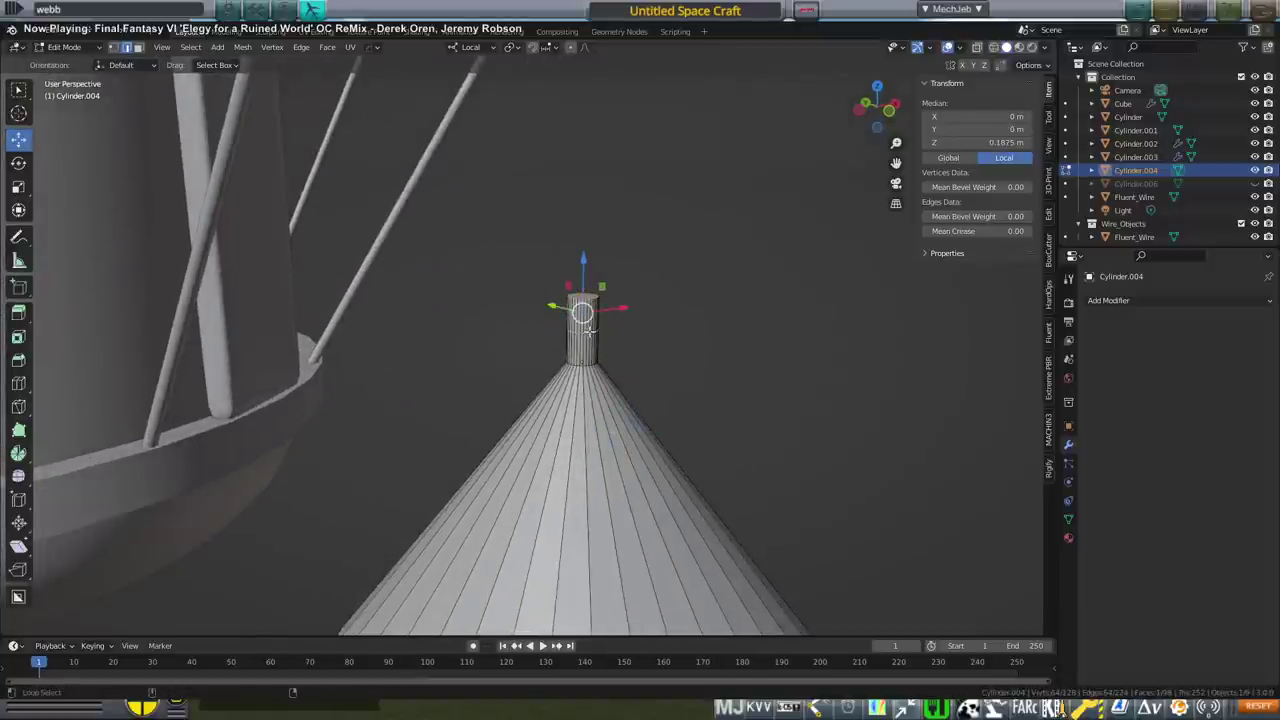
{"action": "key", "text": "s"}
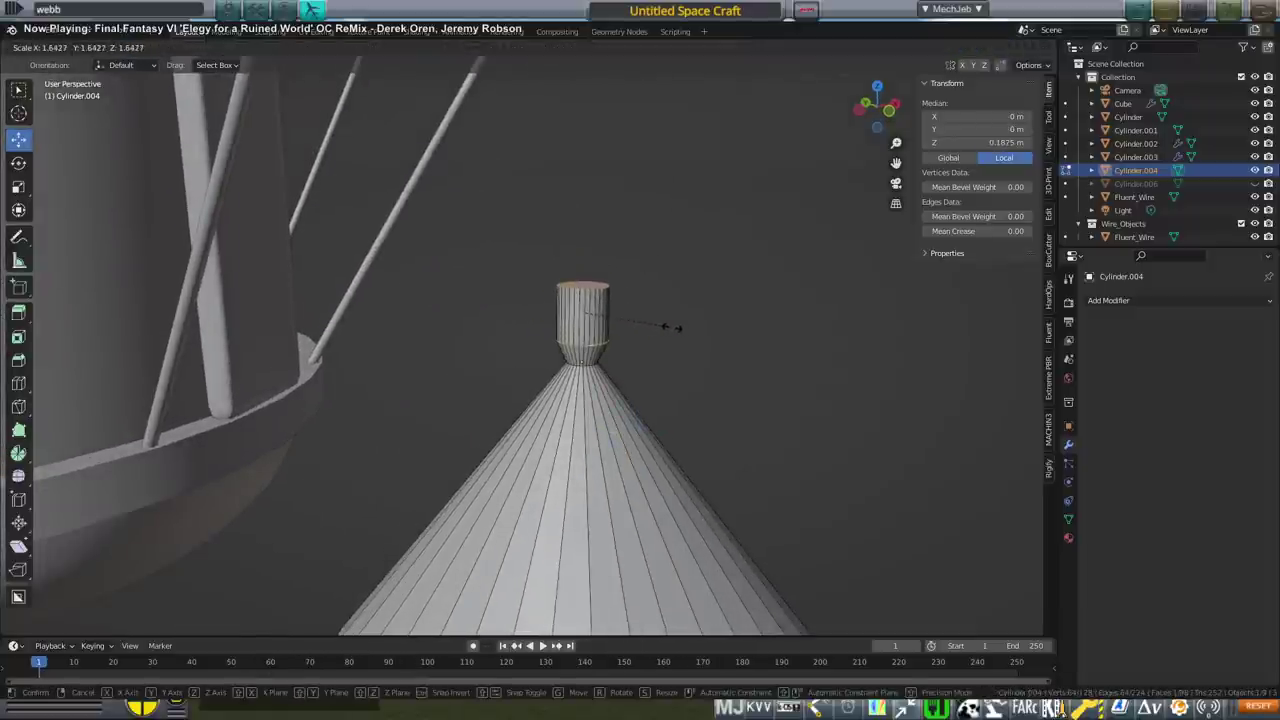
{"action": "left_click", "coordinate": [690, 327]}
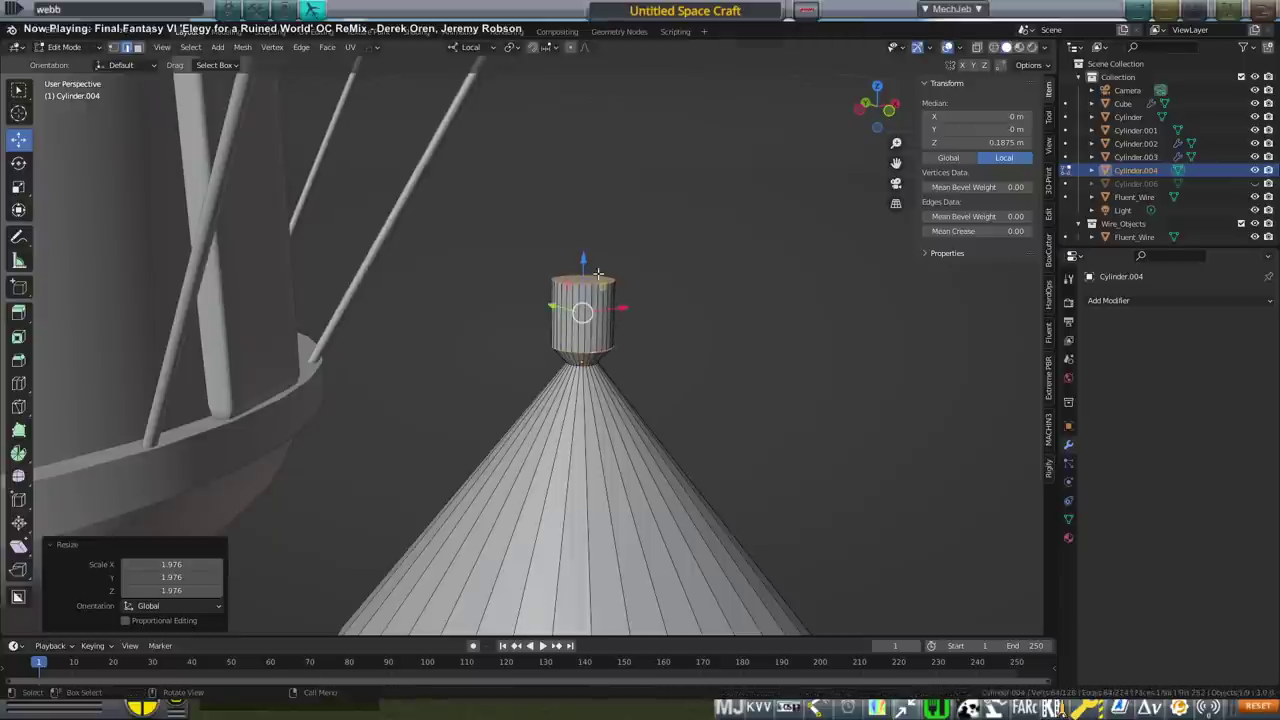
{"action": "left_click_drag", "start_coordinate": [585, 261], "coordinate": [583, 226]}
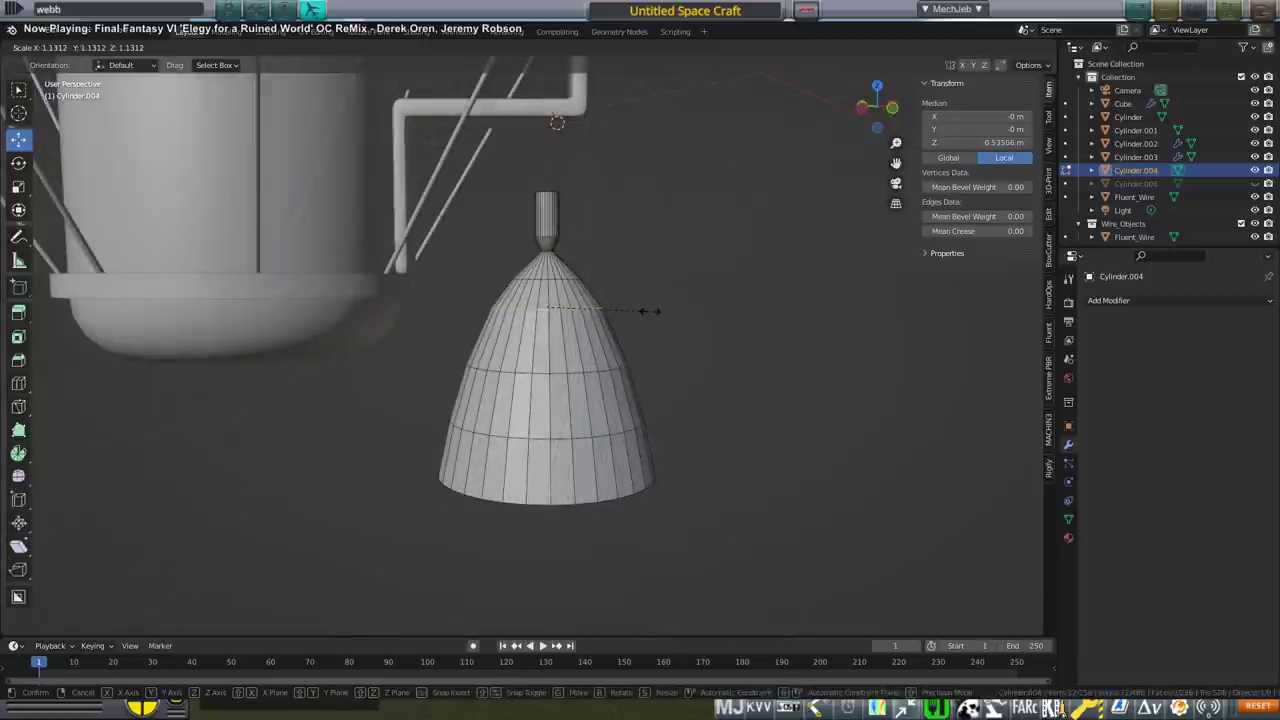
Widen the edge loop in the upper part of the nozzle by 1.138 to round the bell, and select the loop above.
{"action": "left_click", "coordinate": [648, 311]}
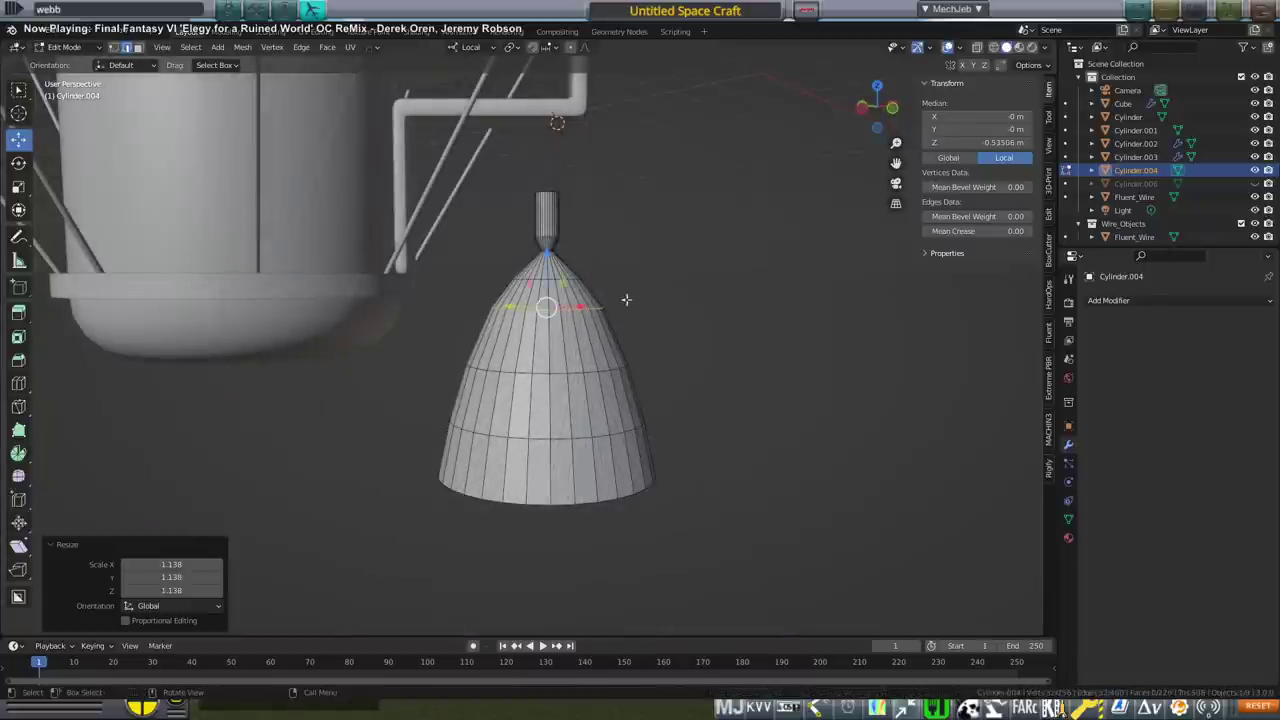
{"action": "left_click", "coordinate": [566, 277], "text": "alt"}
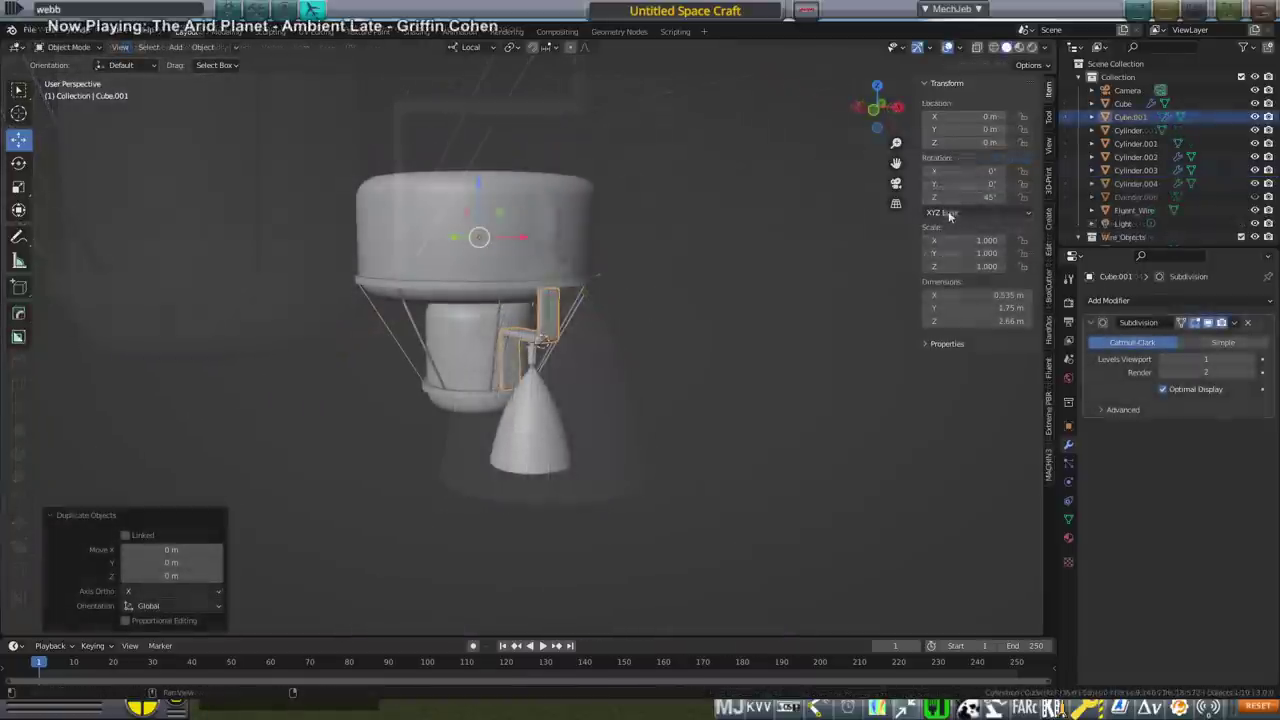
Try to set a new Z rotation for the duplicated bracket and undo the change.
{"action": "double_click", "coordinate": [946, 198]}
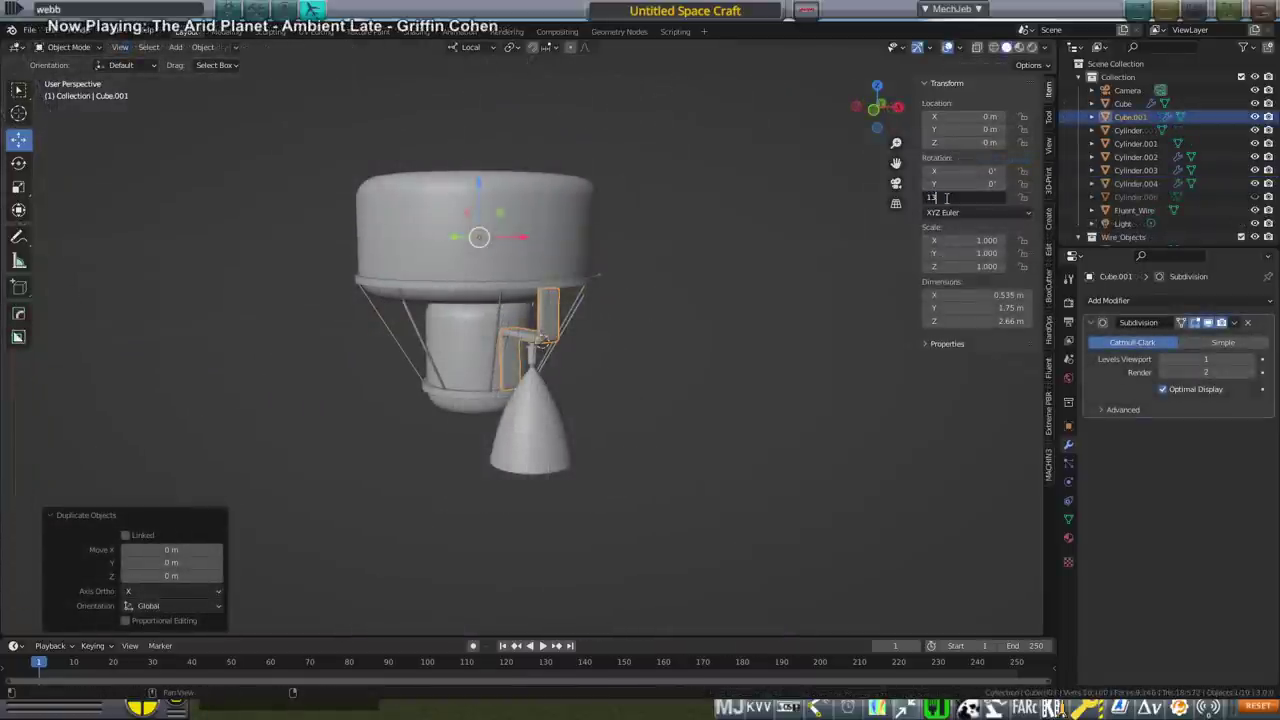
{"action": "key", "text": "Return"}
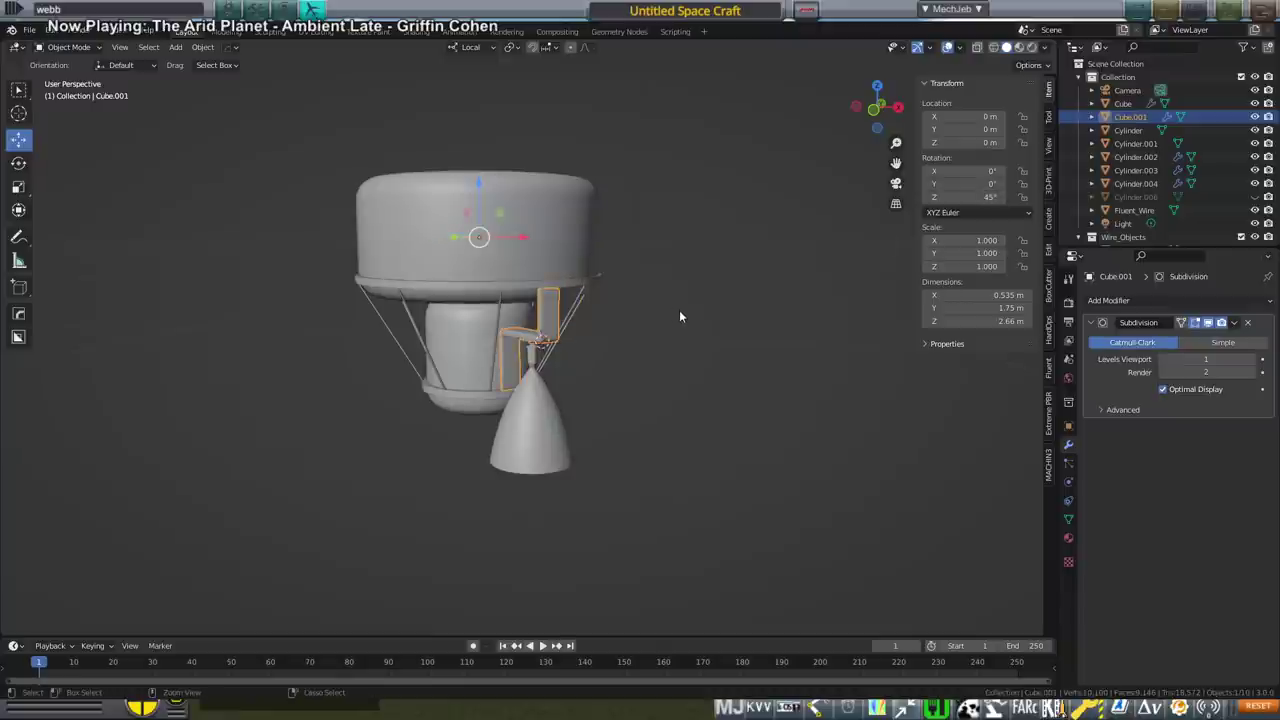
{"action": "key", "text": "ctrl+z"}
{"action": "mouse_move", "coordinate": [680, 311]}
{"action": "middle_mouse_down"}
{"action": "mouse_move", "coordinate": [711, 316]}
{"action": "mouse_move", "coordinate": [752, 281]}
{"action": "mouse_move", "coordinate": [703, 289]}
{"action": "mouse_move", "coordinate": [715, 346]}
{"action": "mouse_move", "coordinate": [716, 324]}
{"action": "mouse_move", "coordinate": [686, 315]}
{"action": "middle_mouse_up"}
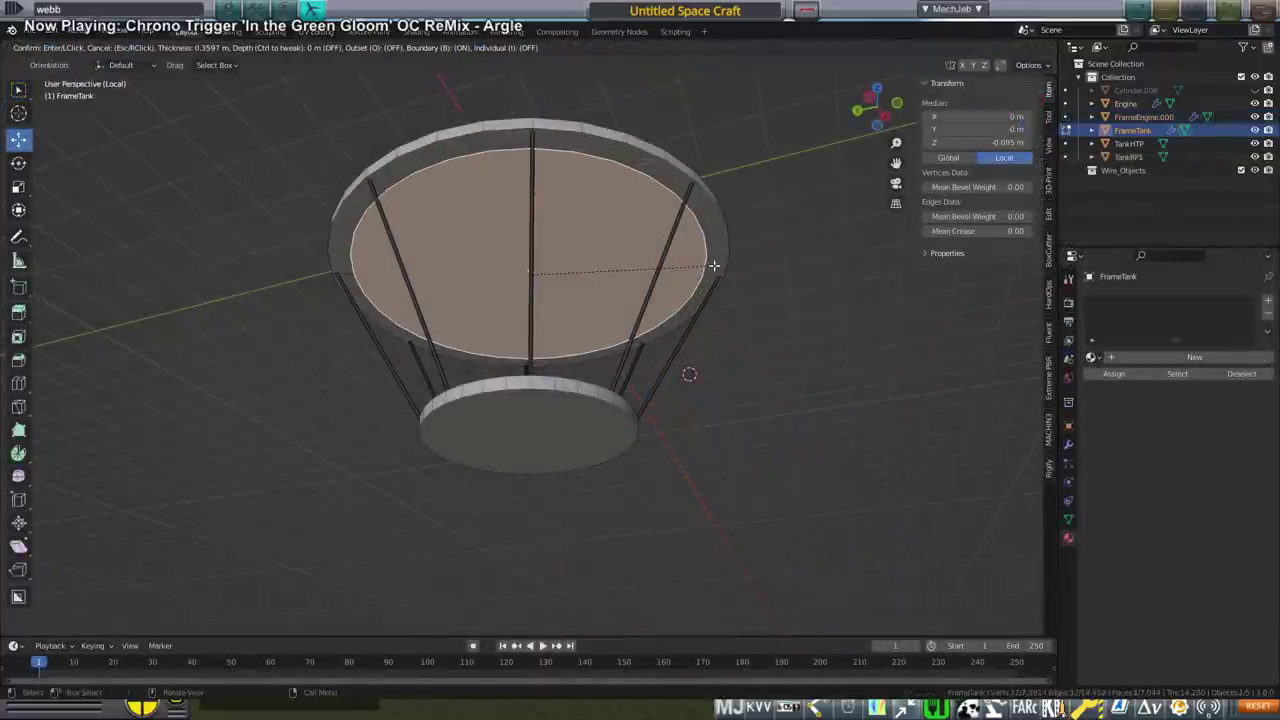
Inset the tank frame's large disc by about 0.36 m and delete its inner top and underside faces to leave an open ring.
{"action": "left_click", "coordinate": [714, 266]}
{"action": "middle_click_drag", "start_coordinate": [714, 266], "coordinate": [722, 360]}
{"action": "left_click", "coordinate": [614, 282], "text": "shift"}
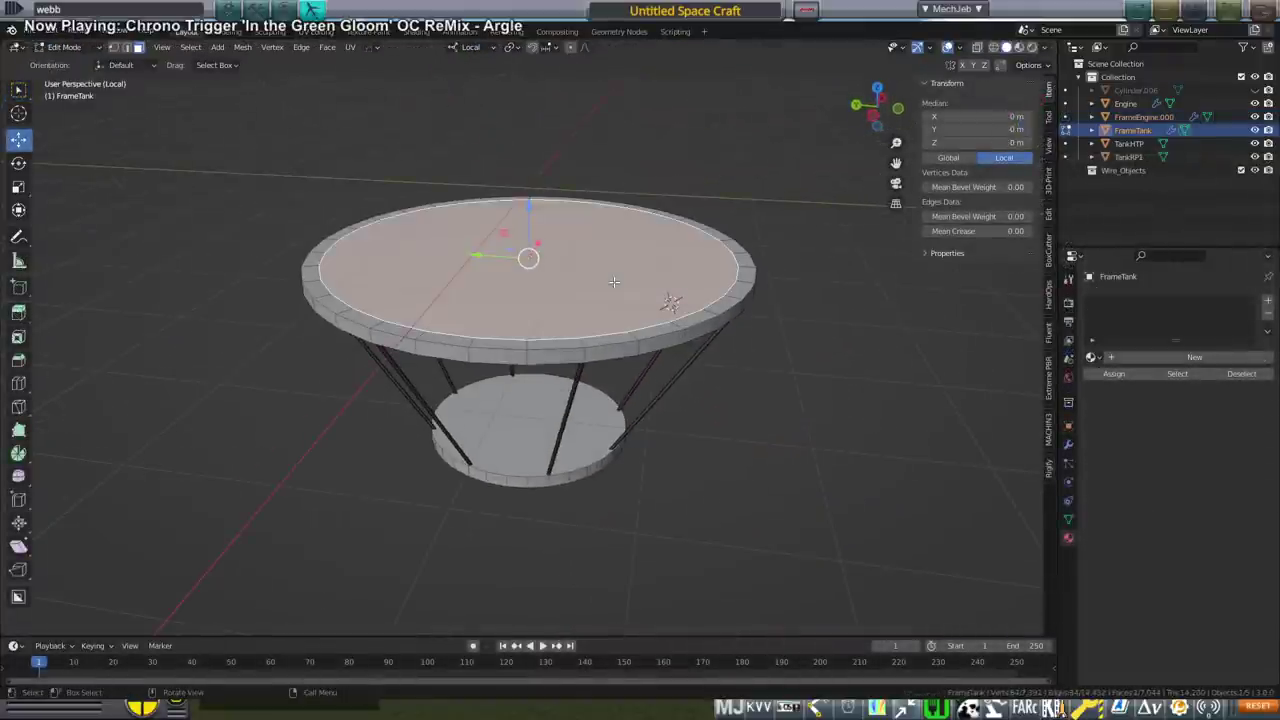
{"action": "key", "text": "x"}
{"action": "left_click", "coordinate": [680, 313]}
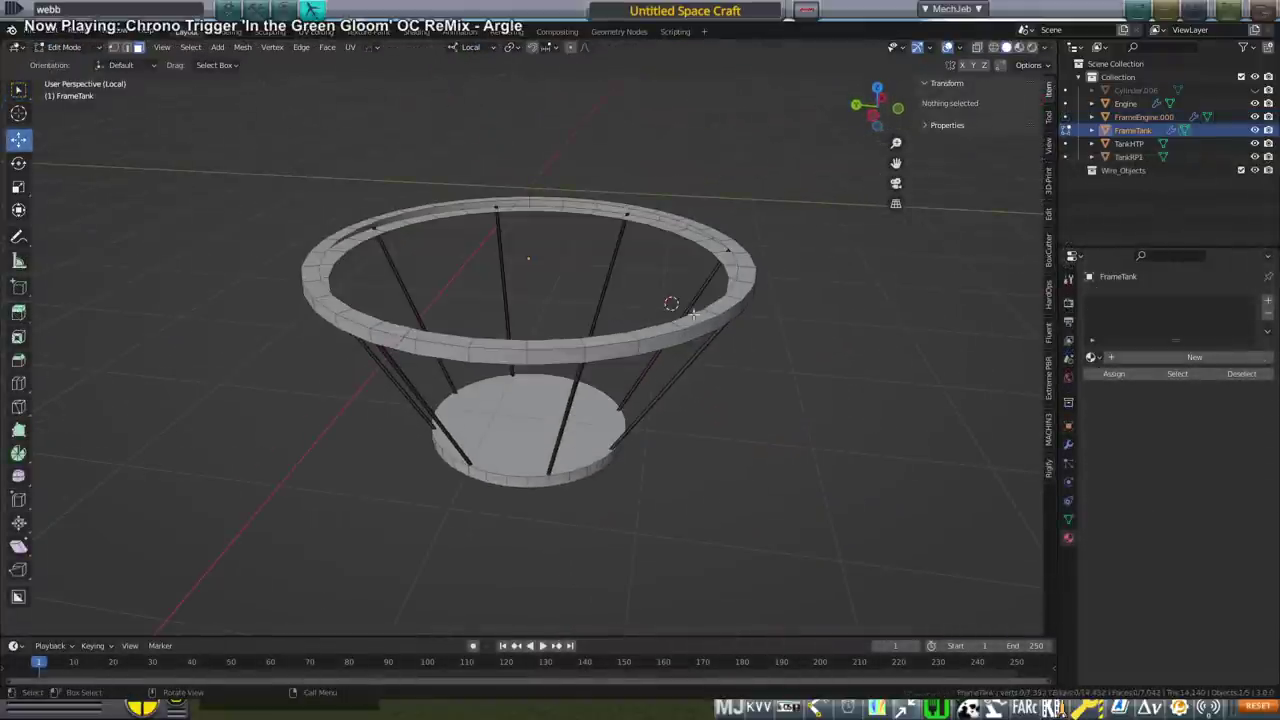
Inset the top face of the tank frame's smaller lower disc.
{"action": "middle_click_drag", "start_coordinate": [693, 313], "coordinate": [598, 407]}
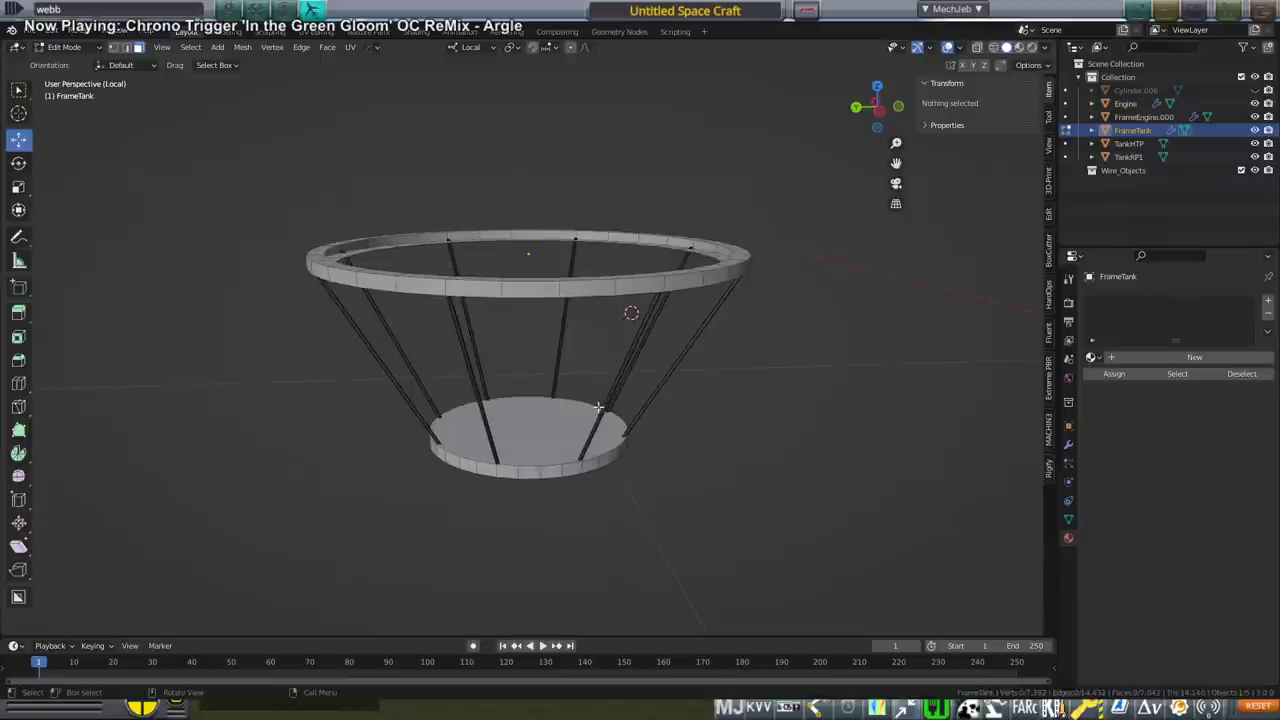
{"action": "left_click", "coordinate": [598, 432]}
{"action": "key", "text": "i"}
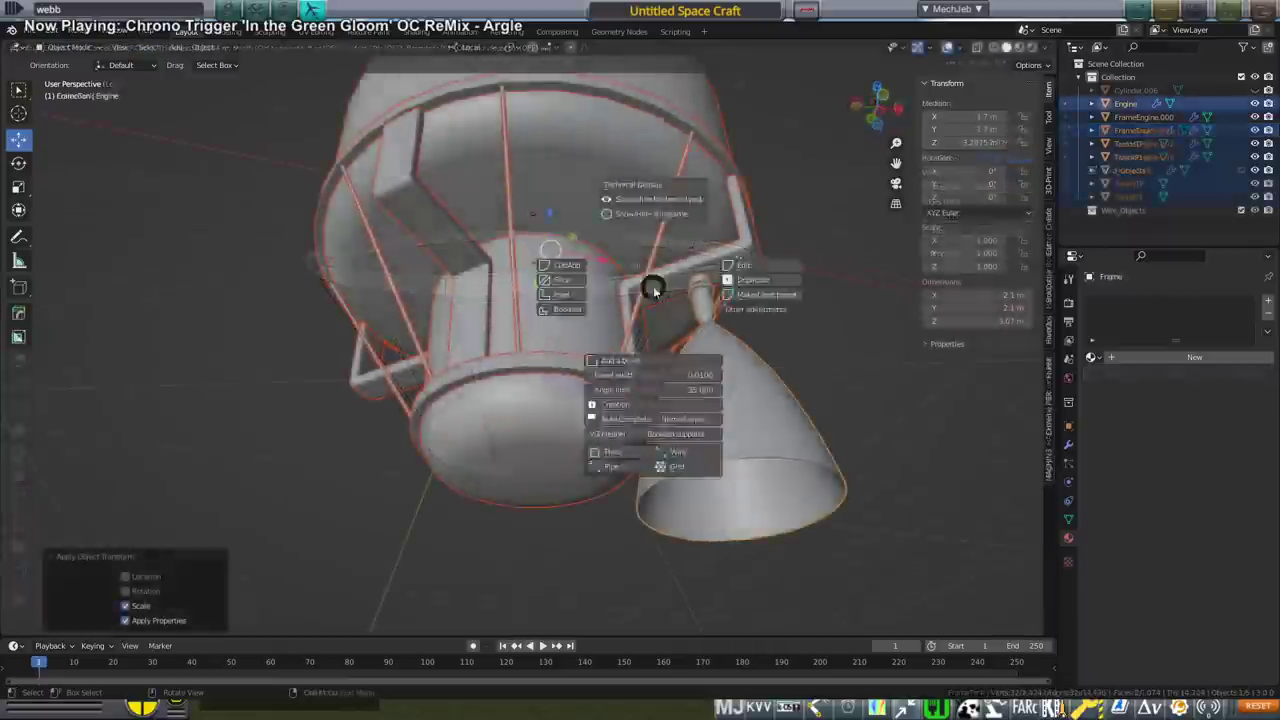
Run a pipe with the Fluent pipe tool from the lower tank's dome to the bracket arm above the engine.
{"action": "left_click", "coordinate": [615, 468]}
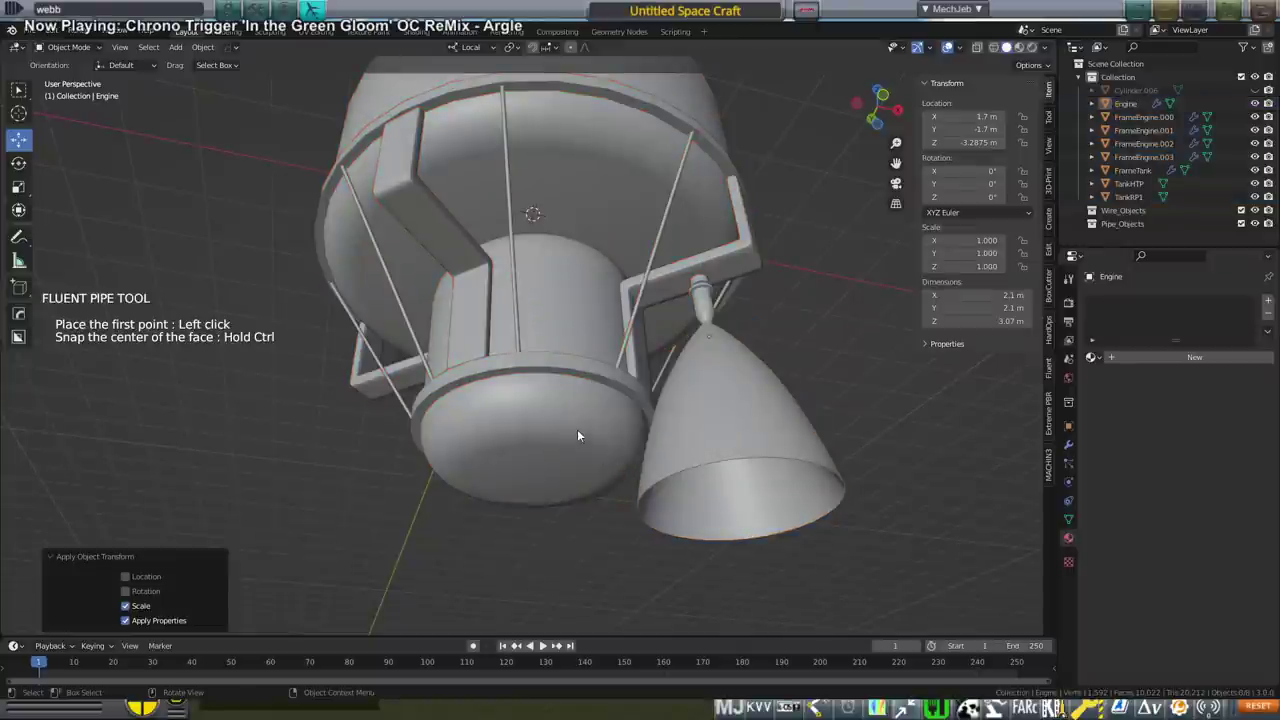
{"action": "left_click", "coordinate": [624, 385]}
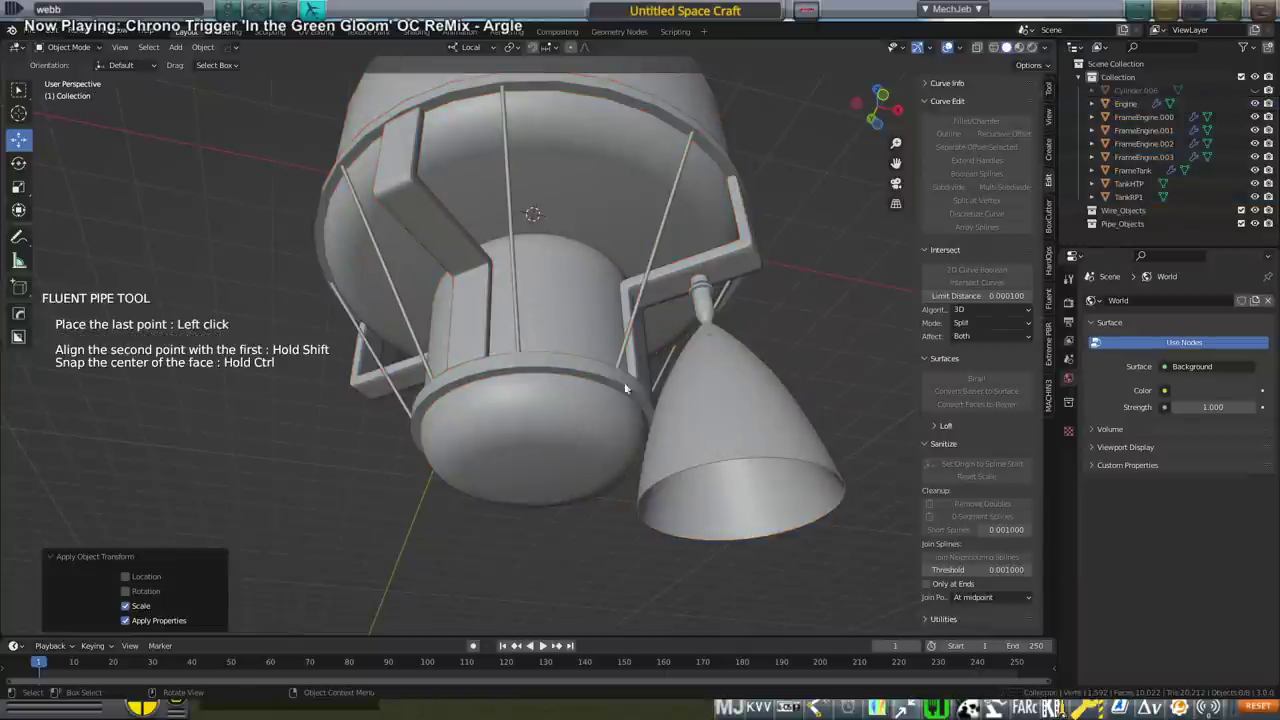
{"action": "left_click", "coordinate": [693, 268]}
{"action": "middle_click_drag", "start_coordinate": [700, 300], "coordinate": [808, 371]}
{"action": "scroll", "coordinate": [790, 377], "scroll_direction": "down", "scroll_amount": 2}
{"action": "left_click_drag", "start_coordinate": [772, 376], "coordinate": [823, 374]}
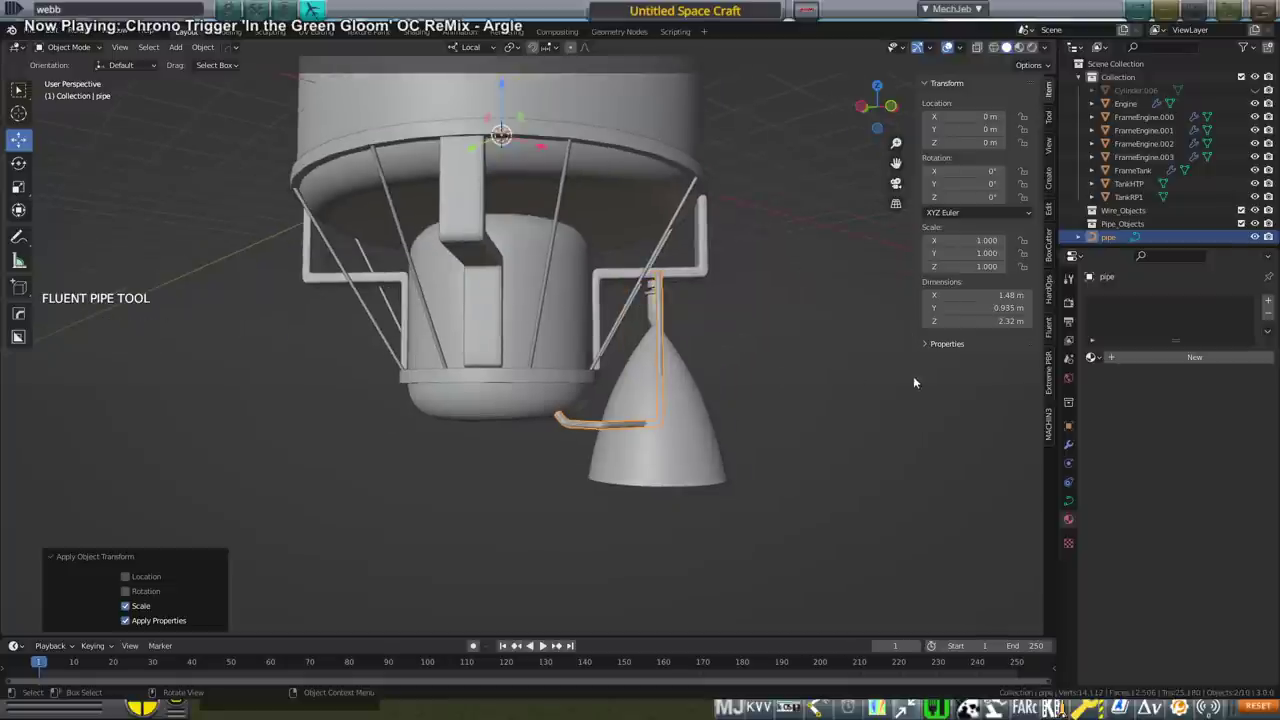
Move the pipe's curve points to route it beside the engine bell and up to the bracket arm.
{"action": "scroll", "coordinate": [913, 381], "scroll_direction": "down", "scroll_amount": 1}
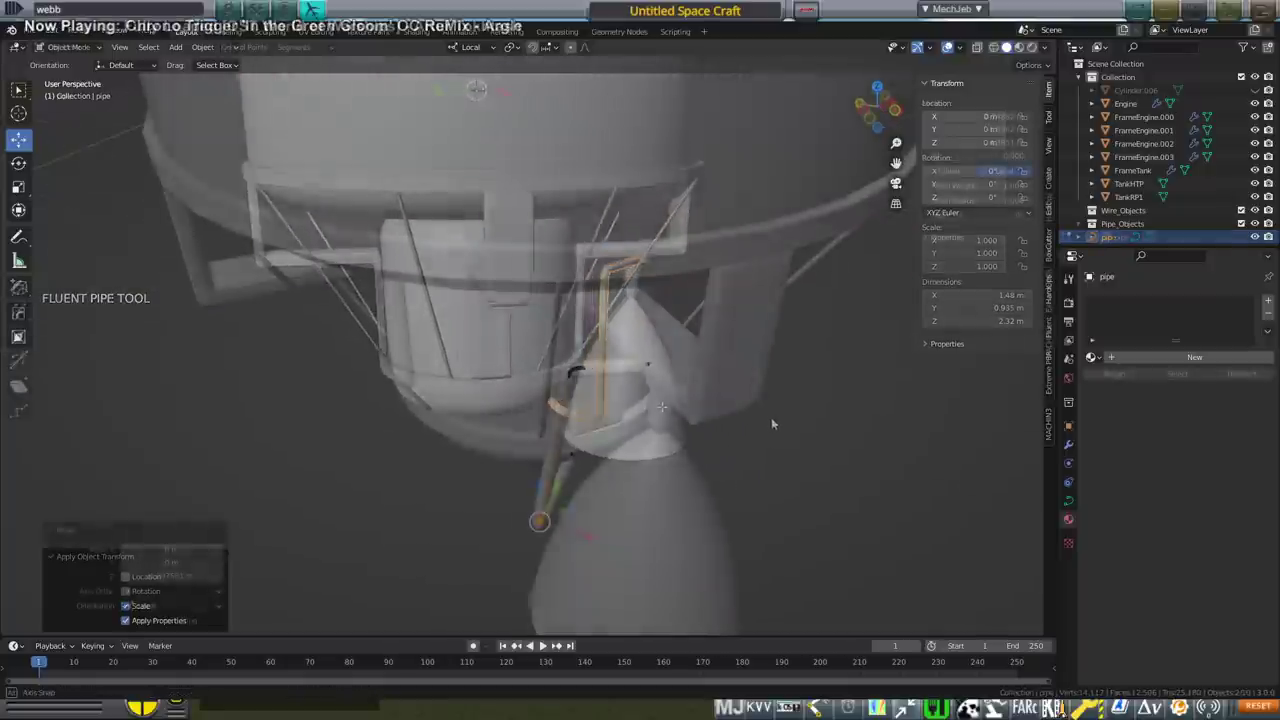
{"action": "scroll", "coordinate": [691, 380], "scroll_direction": "up", "scroll_amount": 2}
{"action": "left_click_drag", "start_coordinate": [661, 334], "coordinate": [620, 300]}
{"action": "middle_click_drag", "start_coordinate": [671, 323], "coordinate": [650, 301]}
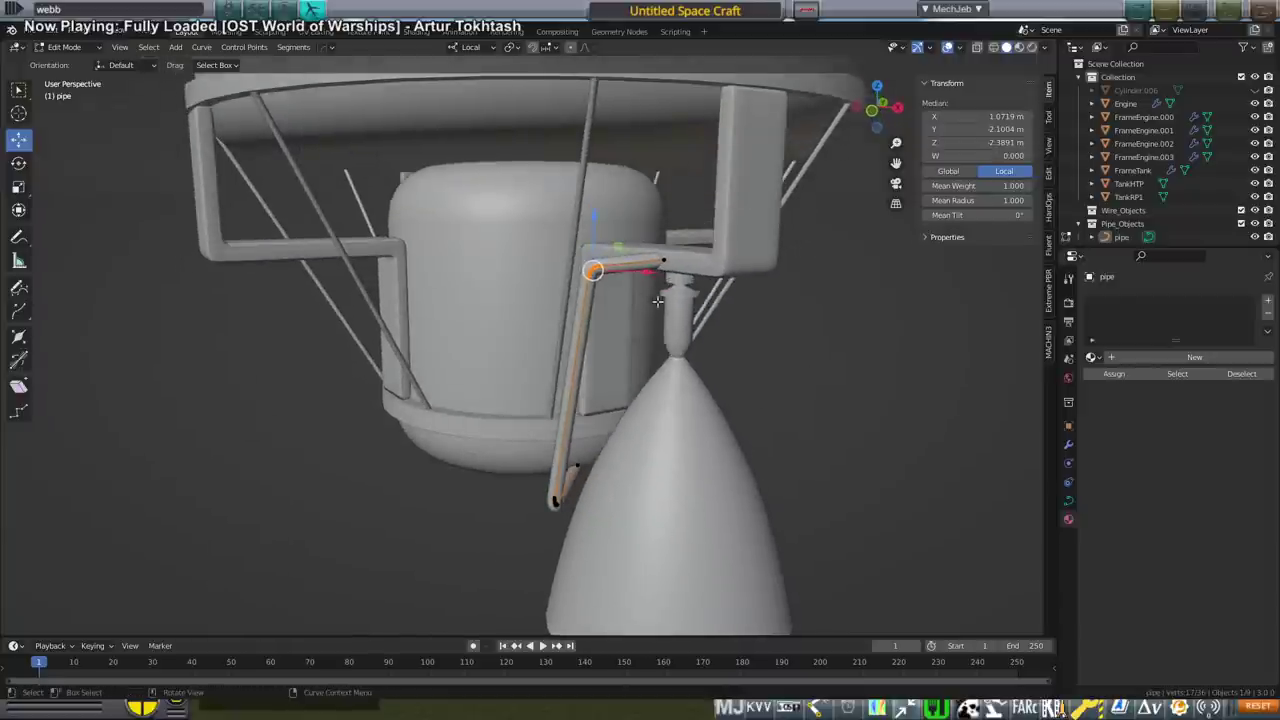
Scale up the pipe's upper corner points to make a smoother, larger-radius bend.
{"action": "key", "text": "s"}
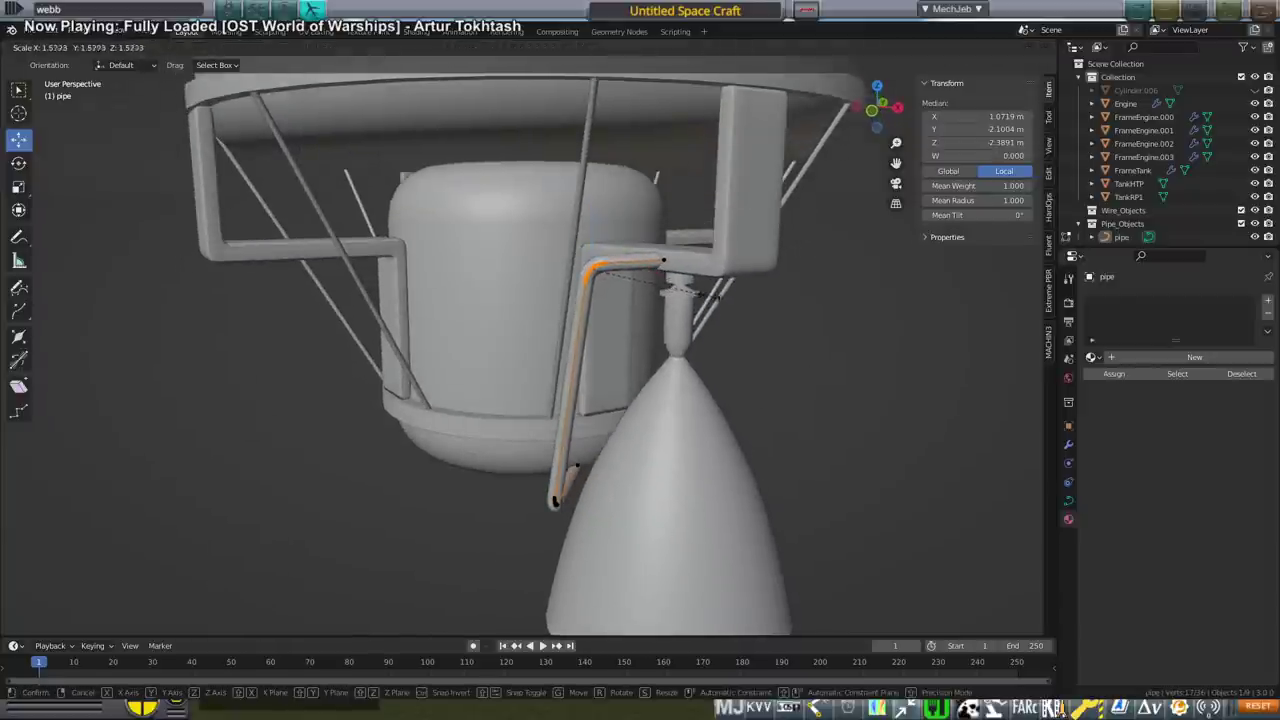
{"action": "left_click", "coordinate": [722, 295]}
{"action": "middle_click_drag", "start_coordinate": [722, 295], "coordinate": [711, 371]}
{"action": "key", "text": "Tab"}
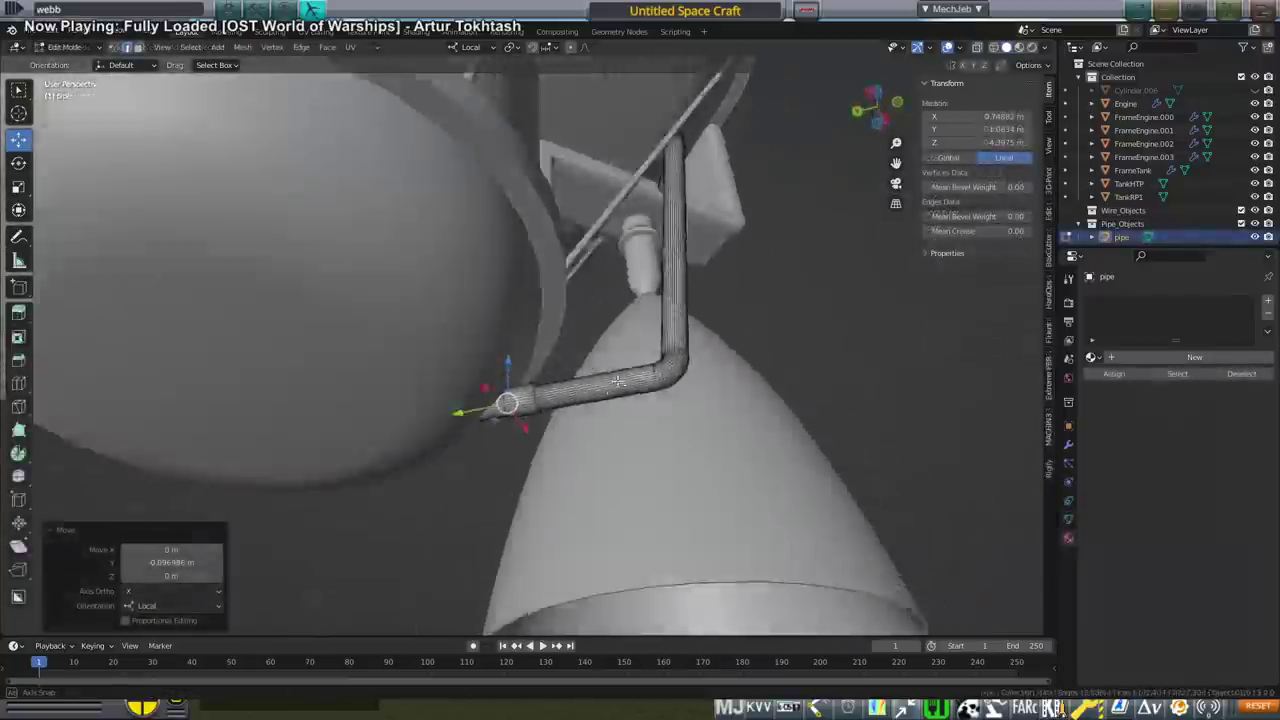
Leave mesh editing and add an Edge Split modifier to the pipe.
{"action": "key", "text": "Tab"}
{"action": "middle_click_drag", "start_coordinate": [618, 381], "coordinate": [806, 375]}
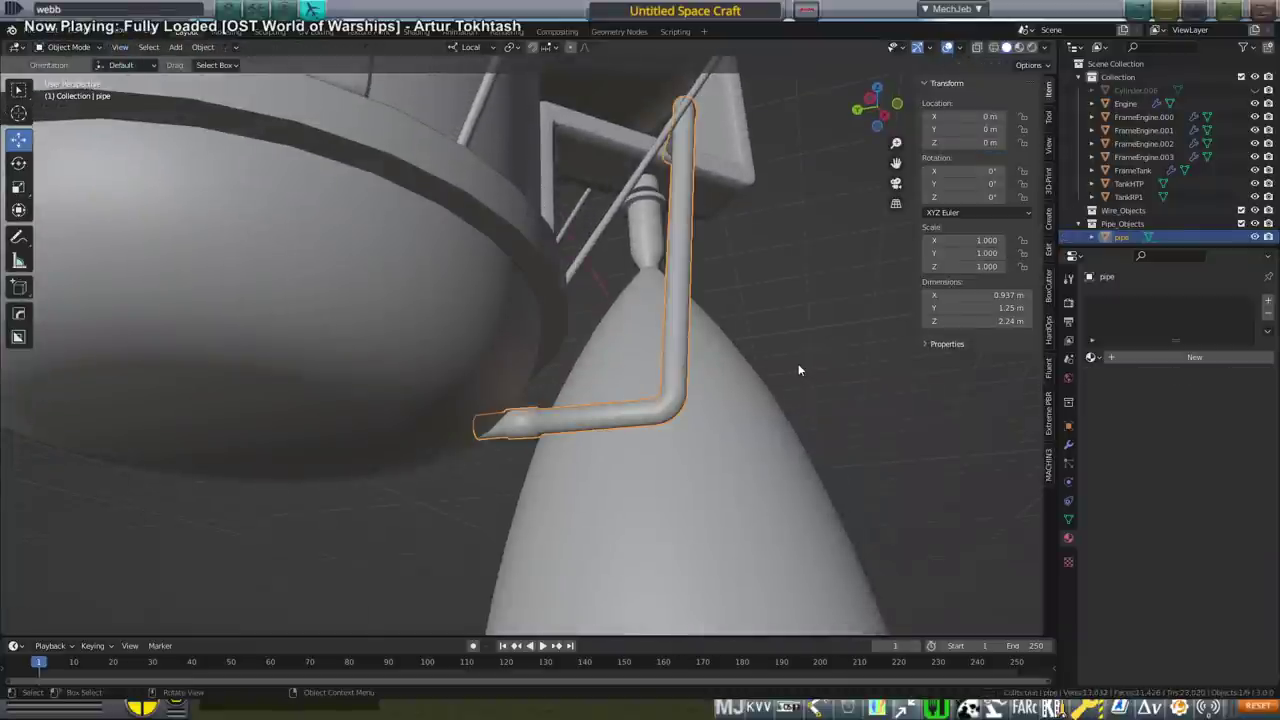
{"action": "left_click", "coordinate": [1069, 443]}
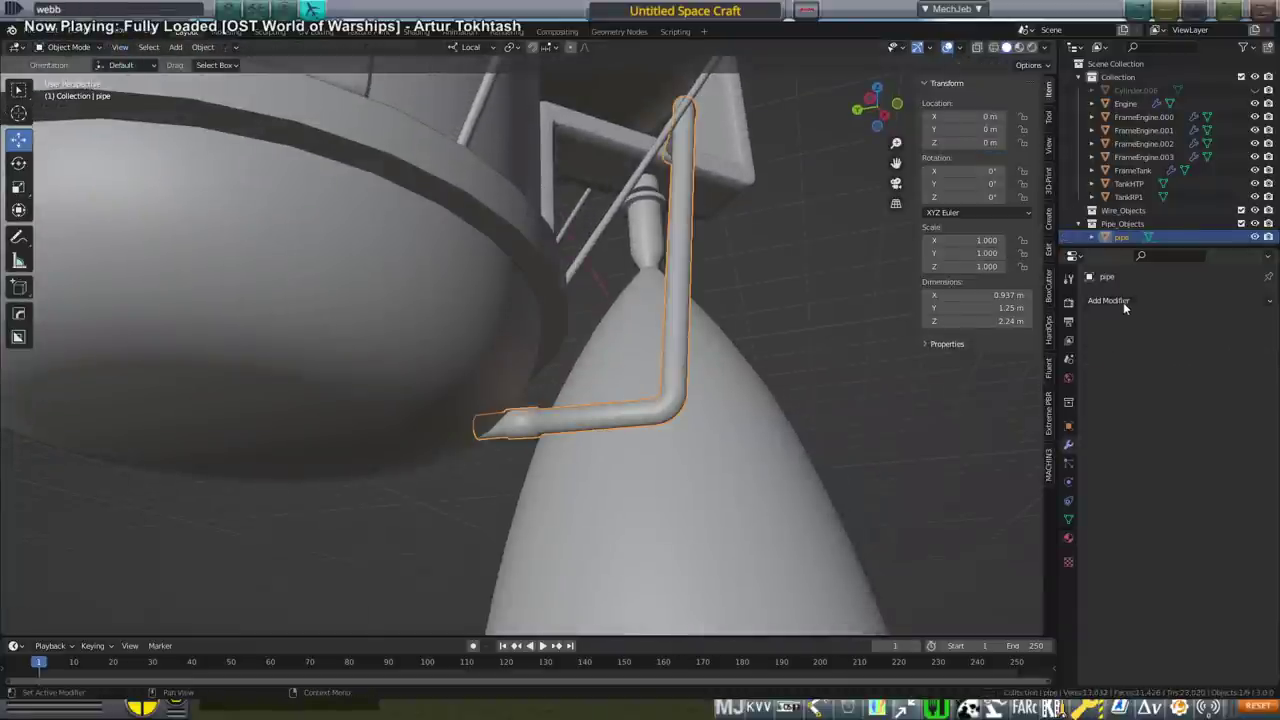
{"action": "left_click", "coordinate": [1123, 302]}
{"action": "left_click", "coordinate": [1026, 409]}
Select the edge loop at the pipe's tank-side end and move it slightly along Y into the lower tank.
{"action": "middle_click_drag", "start_coordinate": [789, 400], "coordinate": [448, 285]}
{"action": "key", "text": "Tab"}
{"action": "left_click", "coordinate": [444, 281], "text": "alt"}
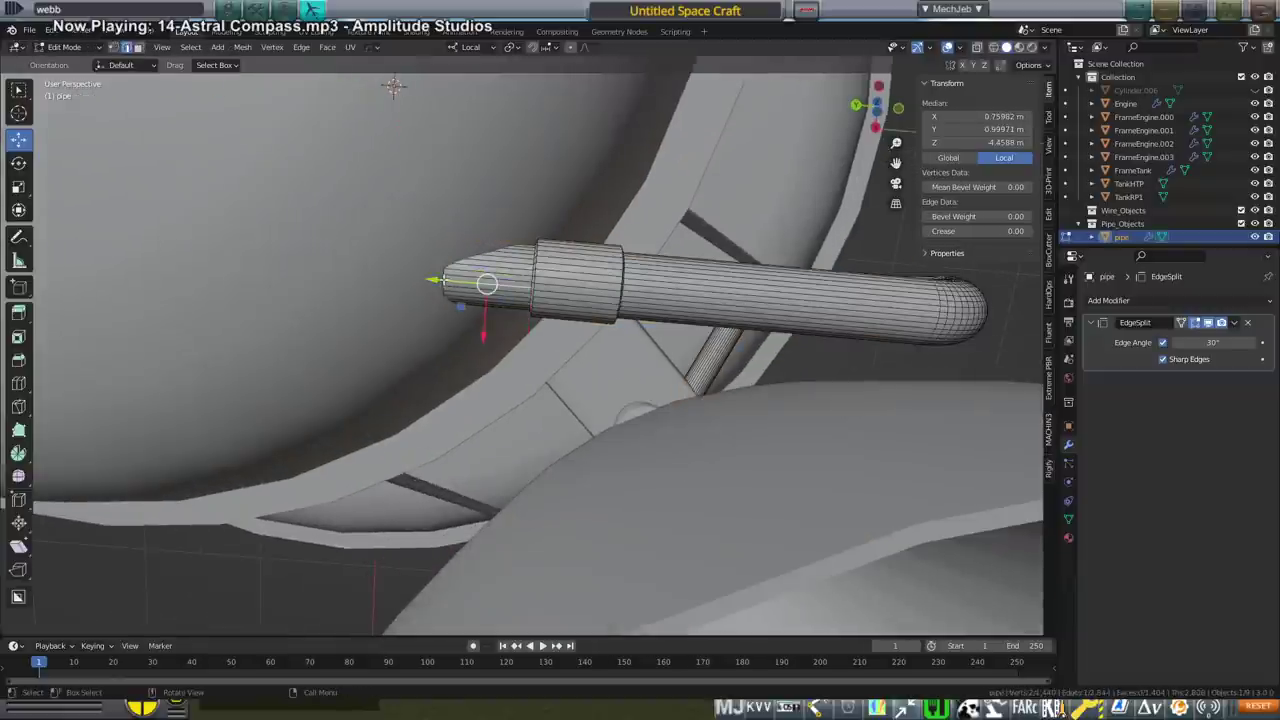
{"action": "left_click", "coordinate": [442, 279], "text": "alt"}
{"action": "left_click", "coordinate": [443, 274], "text": "alt"}
{"action": "left_click_drag", "start_coordinate": [395, 267], "coordinate": [388, 272]}
{"action": "middle_click_drag", "start_coordinate": [388, 272], "coordinate": [480, 320]}
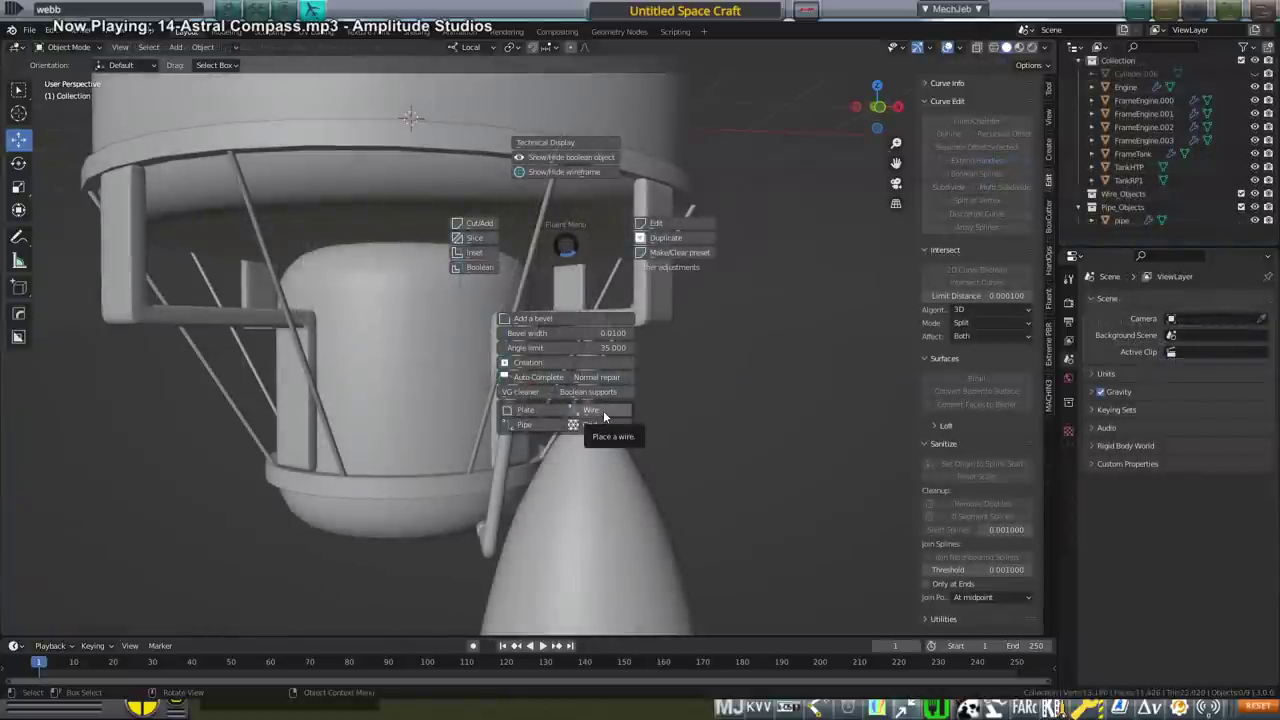
Create a Fluent wire from the upper tank's underside down to the engine bracket arm, with a radius of about 0.083.
{"action": "left_click", "coordinate": [603, 410]}
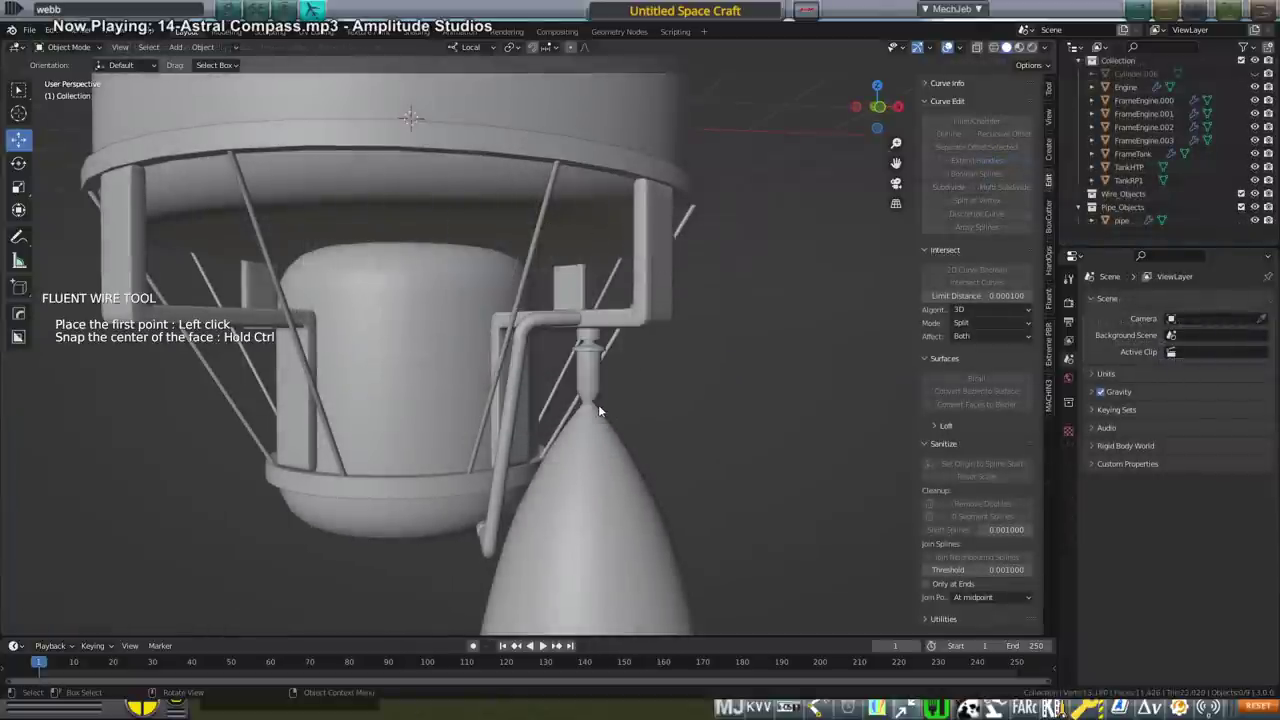
{"action": "middle_click_drag", "start_coordinate": [546, 230], "coordinate": [543, 220]}
{"action": "left_click", "coordinate": [582, 267]}
{"action": "mouse_move", "coordinate": [582, 267]}
{"action": "middle_mouse_down"}
{"action": "mouse_move", "coordinate": [581, 329]}
{"action": "mouse_move", "coordinate": [595, 276]}
{"action": "middle_mouse_up"}
{"action": "left_click", "coordinate": [581, 328]}
{"action": "left_click_drag", "start_coordinate": [758, 264], "coordinate": [856, 151]}
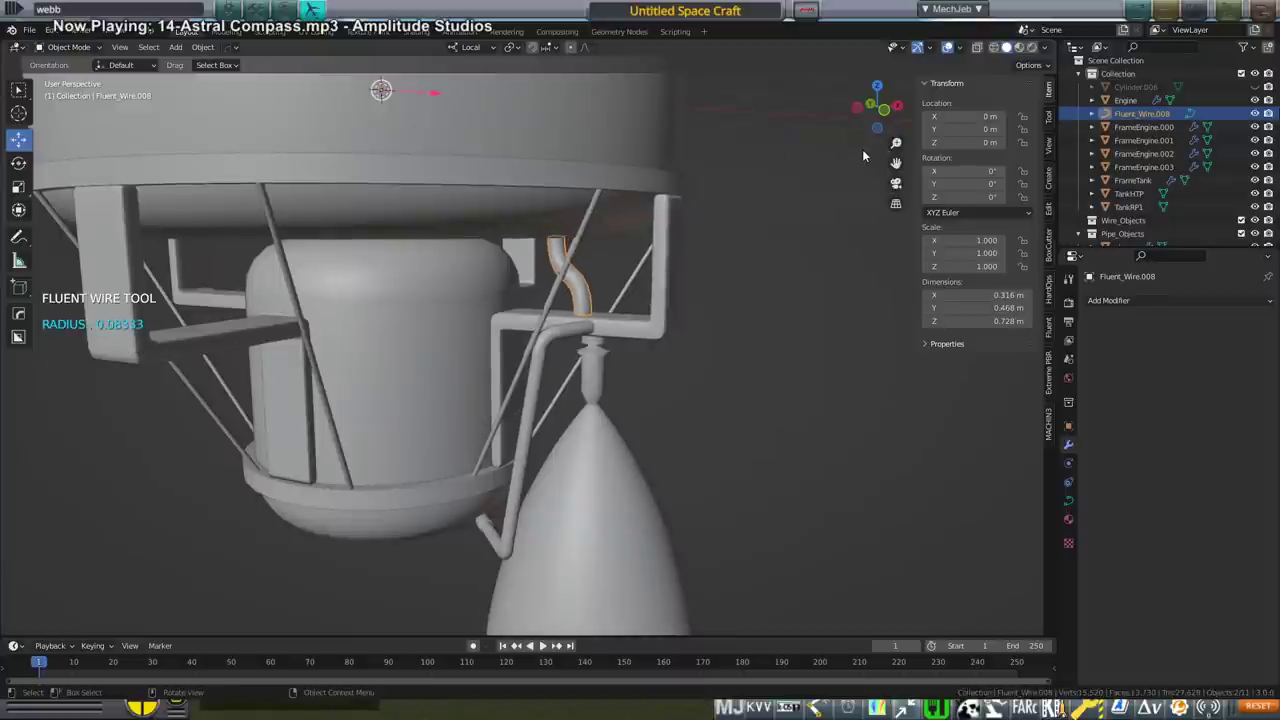
{"action": "left_click", "coordinate": [865, 150]}
{"action": "left_click_drag", "start_coordinate": [772, 316], "coordinate": [772, 316]}
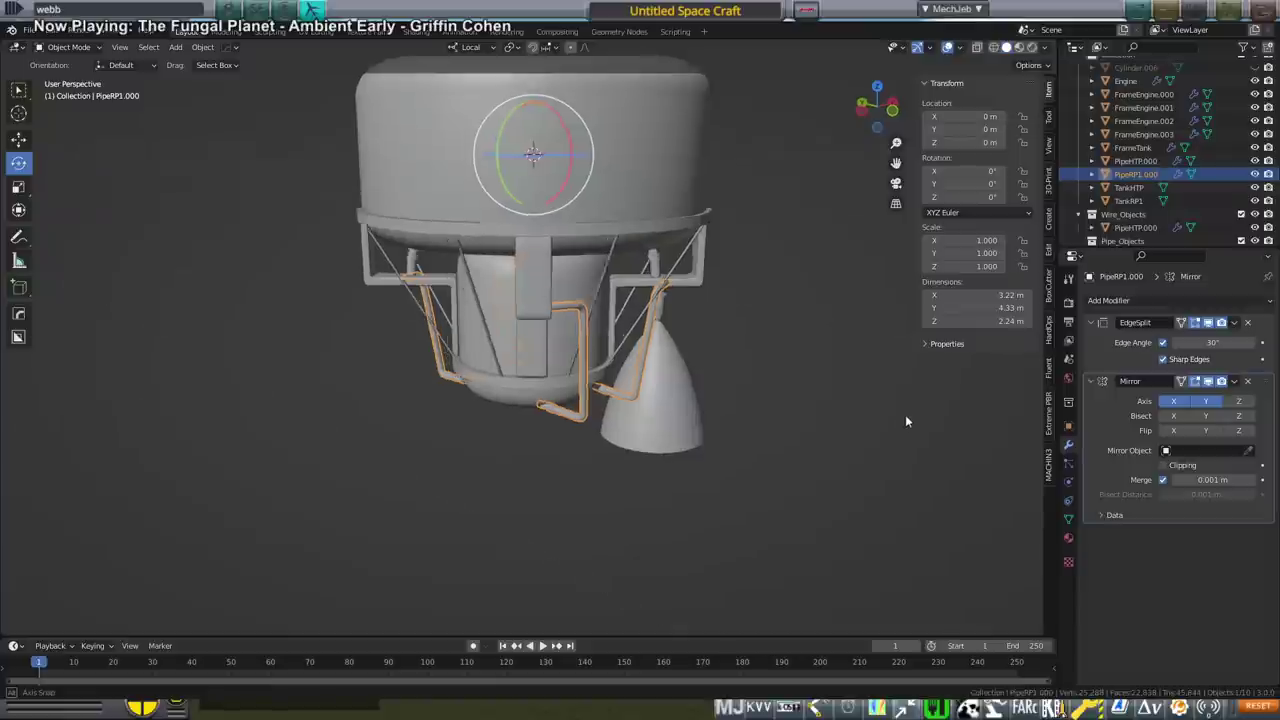
{"action": "middle_click_drag", "start_coordinate": [905, 414], "coordinate": [932, 467]}
{"action": "left_click", "coordinate": [839, 437]}
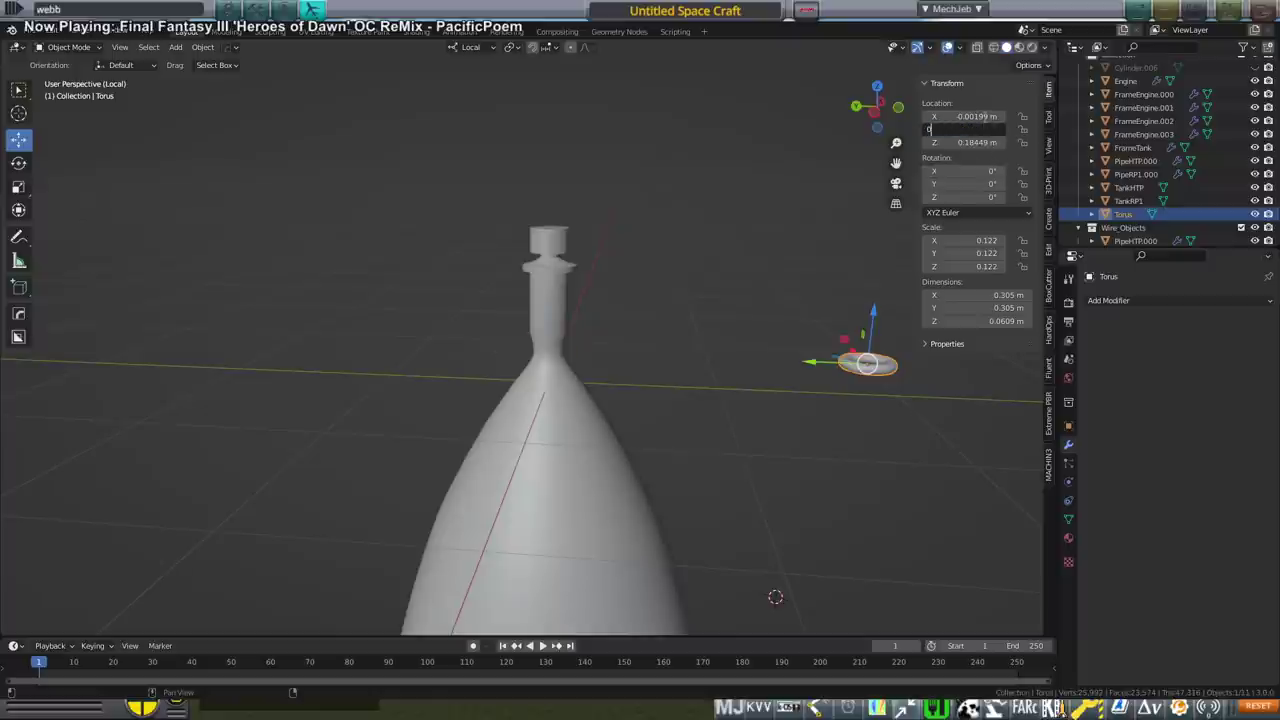
Centre the torus on the engine neck at X 0 m and Y 0 m, and scale it by about 0.957.
{"action": "key", "text": "Return"}
{"action": "left_click", "coordinate": [983, 116]}
{"action": "key", "text": "Return"}
{"action": "scroll", "coordinate": [770, 305], "scroll_direction": "up", "scroll_amount": 4}
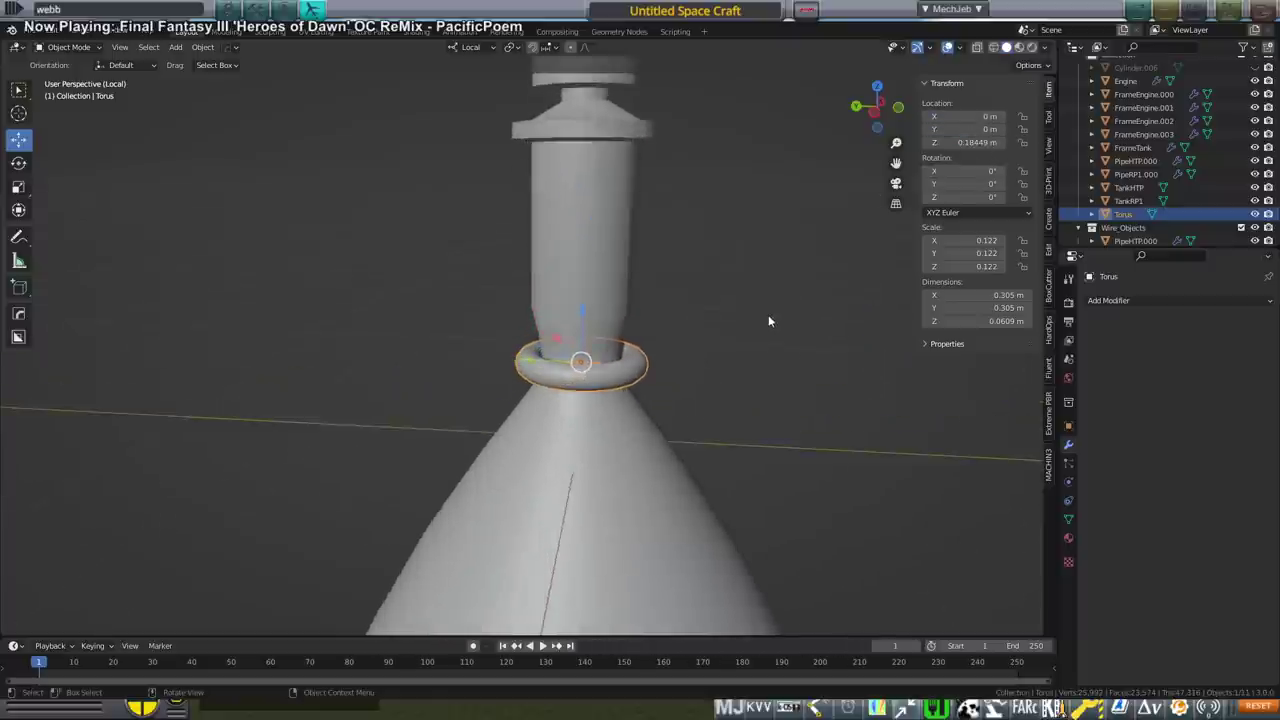
{"action": "middle_click_drag", "start_coordinate": [768, 314], "coordinate": [670, 301]}
{"action": "key", "text": "s"}
{"action": "left_click", "coordinate": [700, 345]}
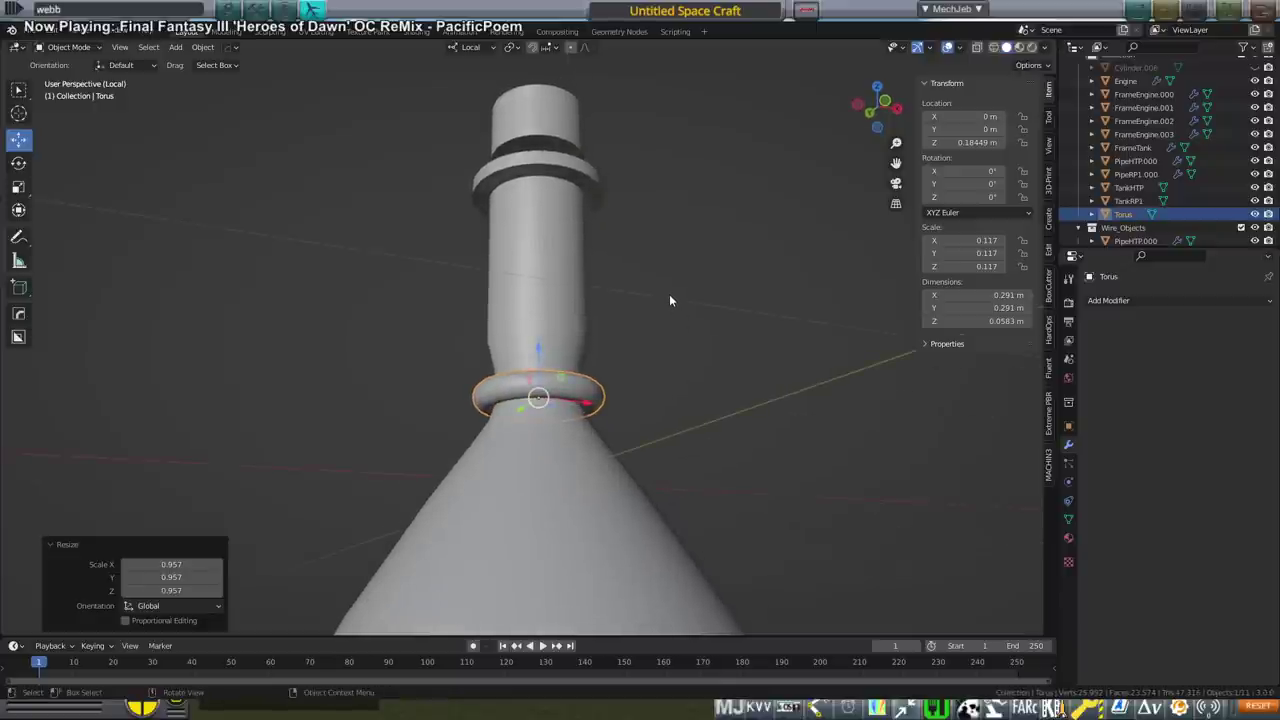
Create a Fluent wire running from the engine's upper flange down to the torus around its neck.
{"action": "key", "text": "f"}
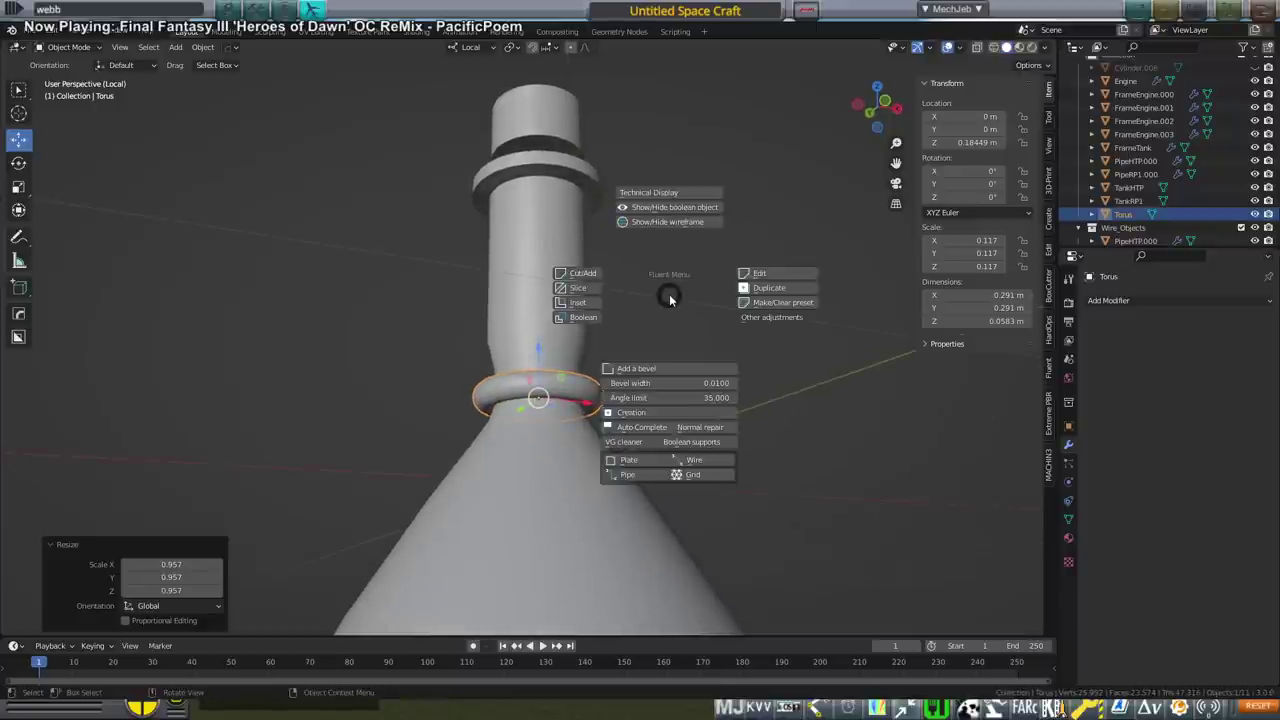
{"action": "left_click", "coordinate": [690, 462]}
{"action": "left_click", "coordinate": [575, 172]}
{"action": "middle_click_drag", "start_coordinate": [595, 190], "coordinate": [600, 362]}
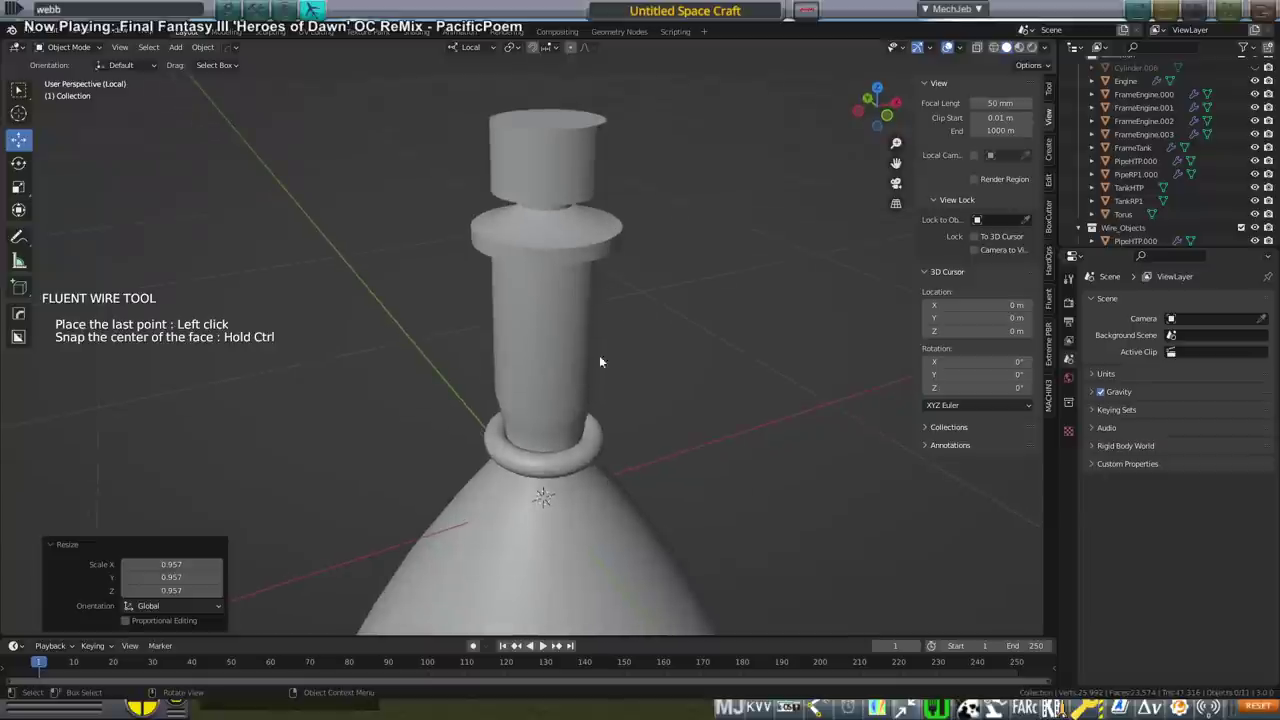
{"action": "left_click", "coordinate": [586, 455]}
{"action": "left_click_drag", "start_coordinate": [760, 232], "coordinate": [795, 184]}
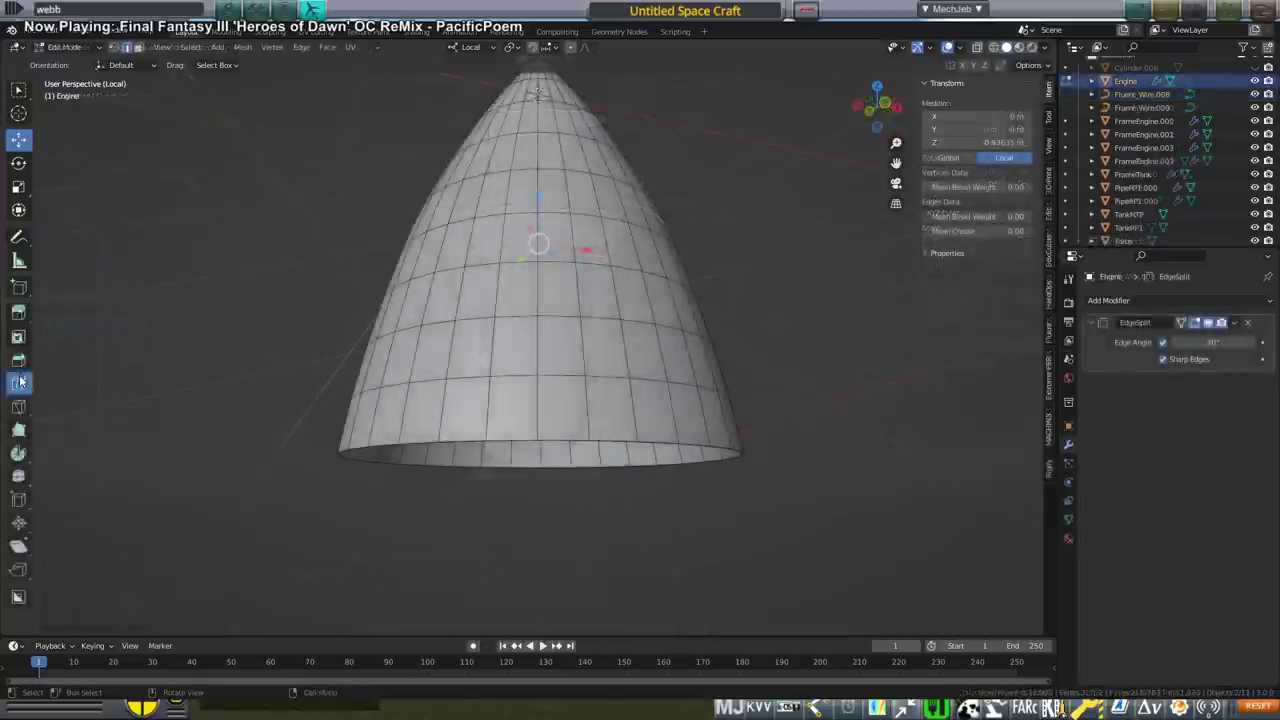
Add a loop cut around the engine bell just above its lower rim.
{"action": "left_click", "coordinate": [18, 383]}
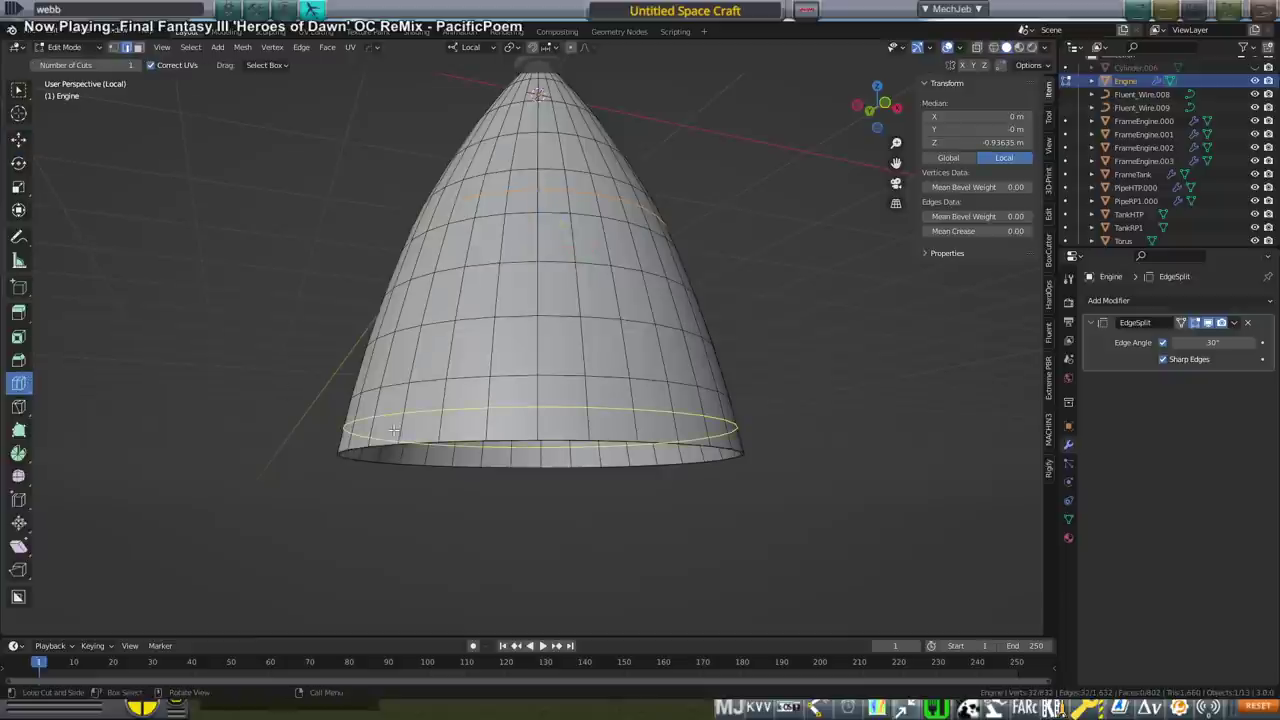
{"action": "left_click_drag", "start_coordinate": [396, 431], "coordinate": [391, 457]}
{"action": "left_click", "coordinate": [20, 146]}
Select the narrow face ring at the bell's lower rim, extrude it slightly outward and scale it along its local Z axis.
{"action": "scroll", "coordinate": [579, 339], "scroll_direction": "up", "scroll_amount": 2}
{"action": "key", "text": "3"}
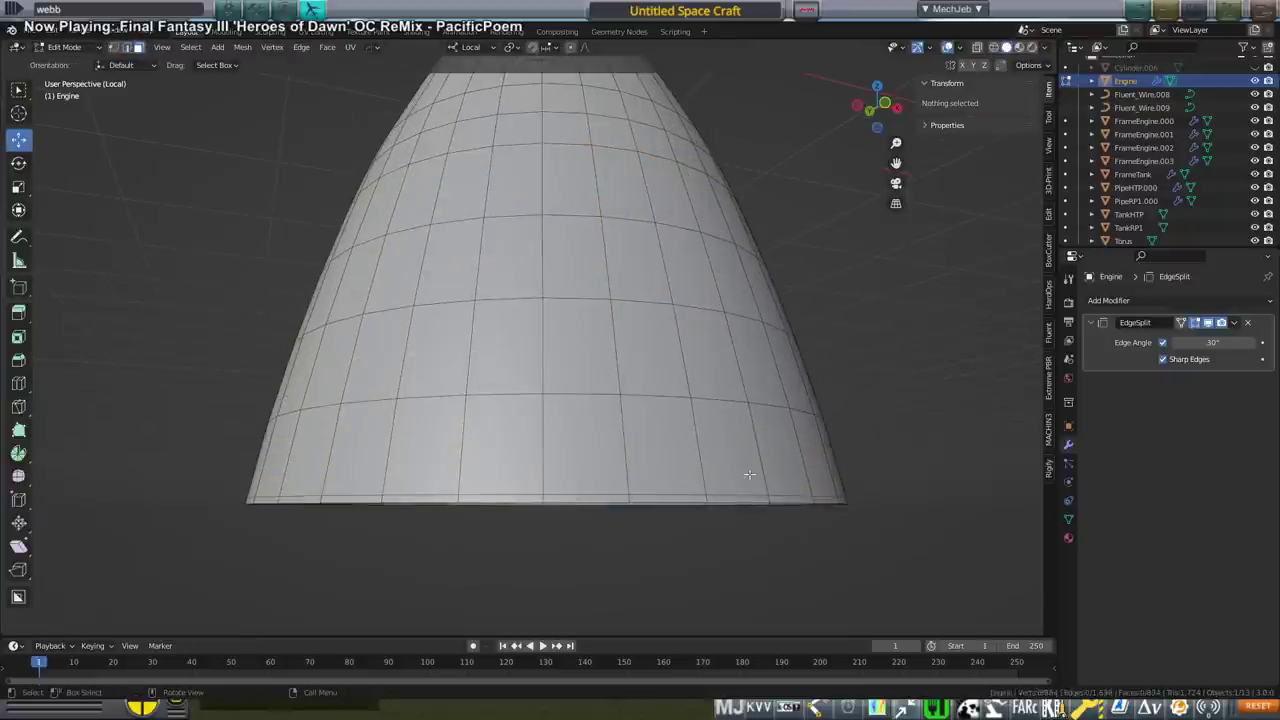
{"action": "left_click", "coordinate": [740, 499], "text": "alt"}
{"action": "left_click", "coordinate": [706, 499], "text": "alt"}
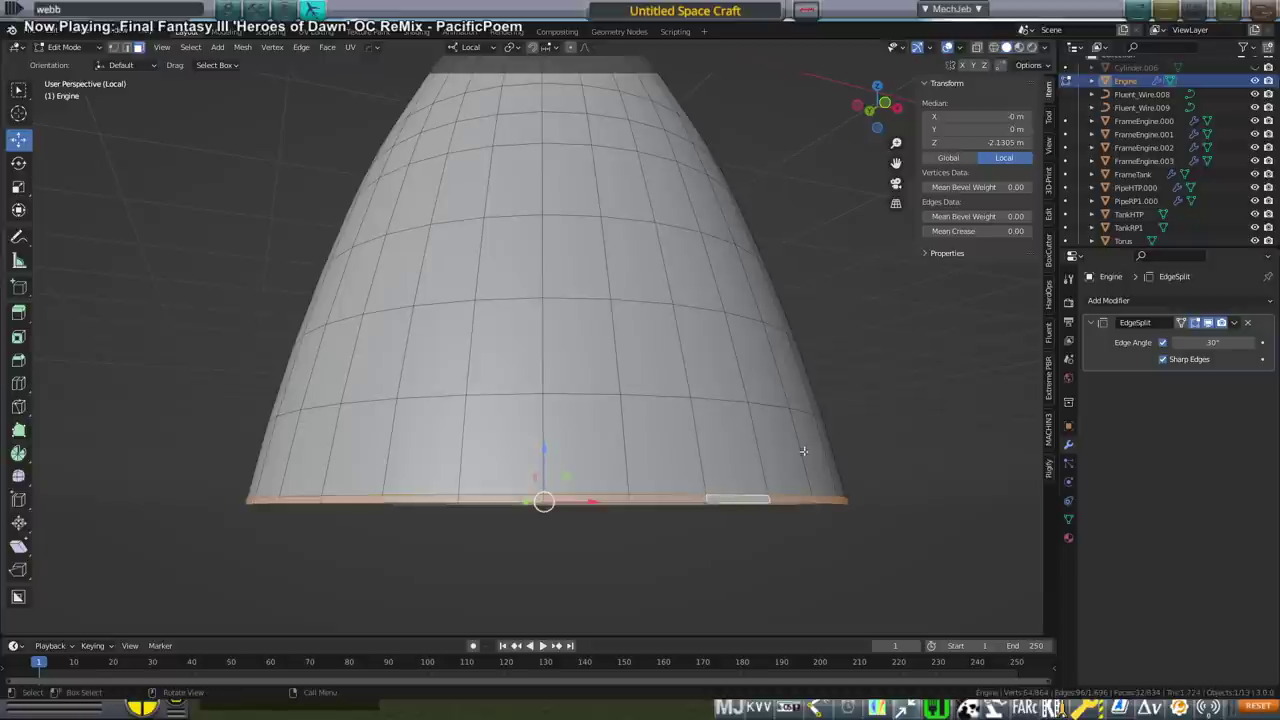
{"action": "key", "text": "s"}
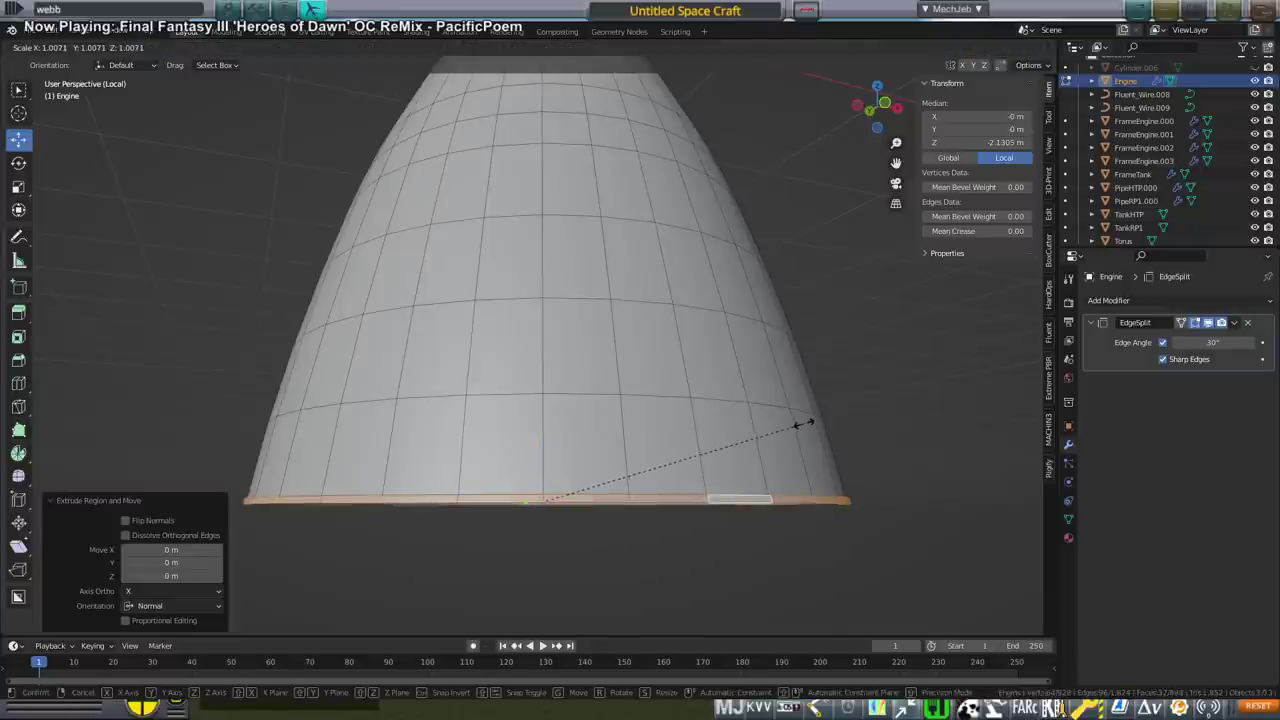
{"action": "left_click", "coordinate": [806, 423]}
{"action": "key", "text": "s"}
{"action": "key", "text": "z"}
{"action": "key", "text": "z"}
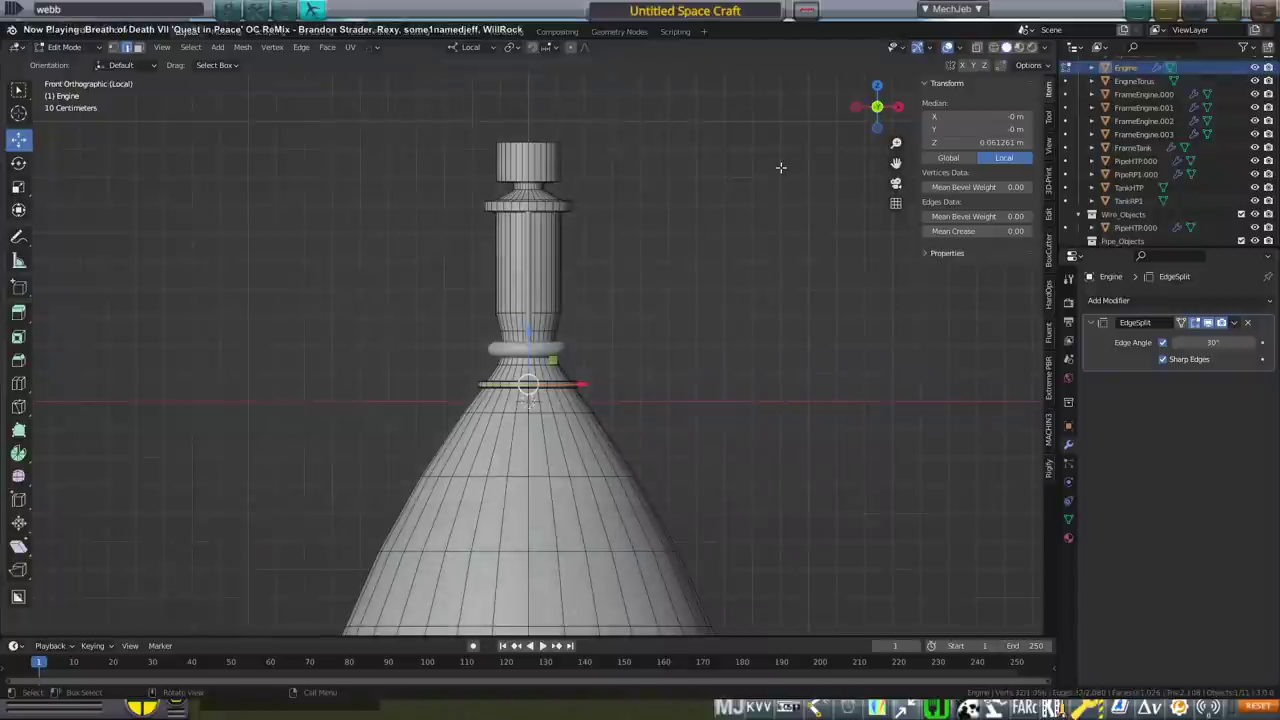
Show the engine in wireframe, clear the selection and circle-select the faces of its upper body.
{"action": "scroll", "coordinate": [781, 167], "scroll_direction": "up", "scroll_amount": 1}
{"action": "key", "text": "1"}
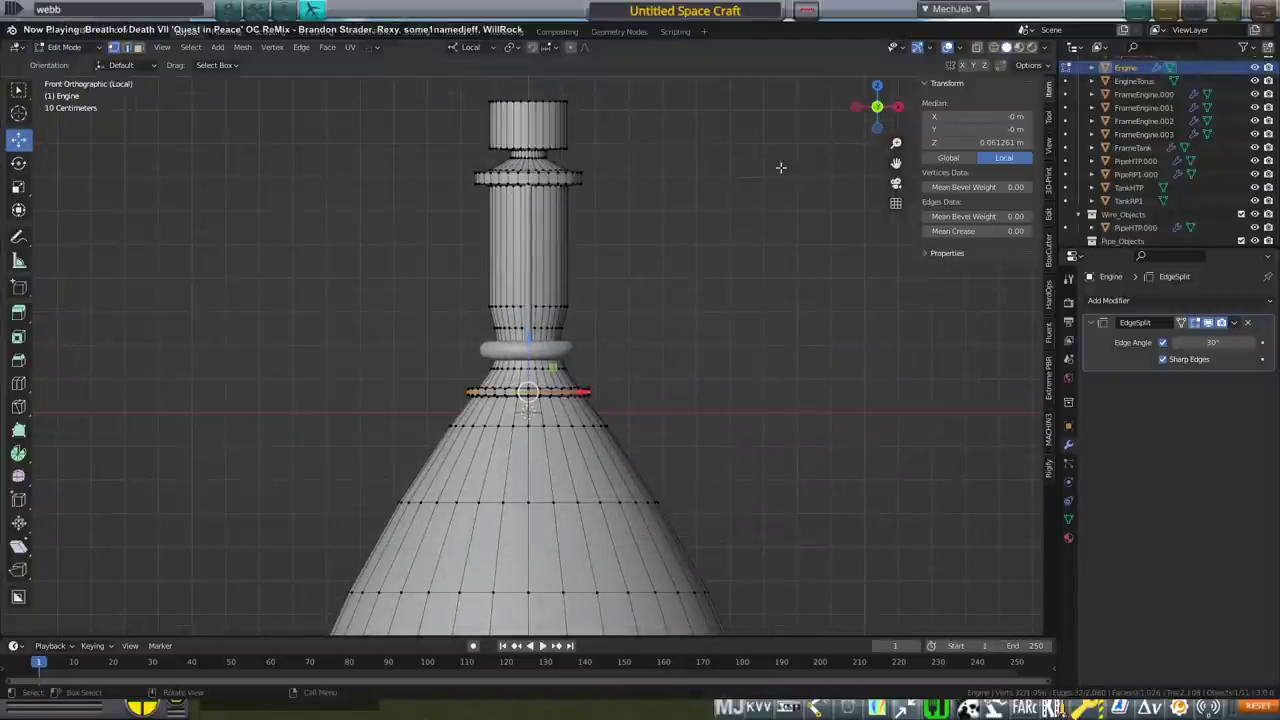
{"action": "scroll", "coordinate": [781, 168], "scroll_direction": "up", "scroll_amount": 1}
{"action": "key", "text": "z"}
{"action": "key", "text": "4"}
{"action": "scroll", "coordinate": [782, 168], "scroll_direction": "up", "scroll_amount": 2}
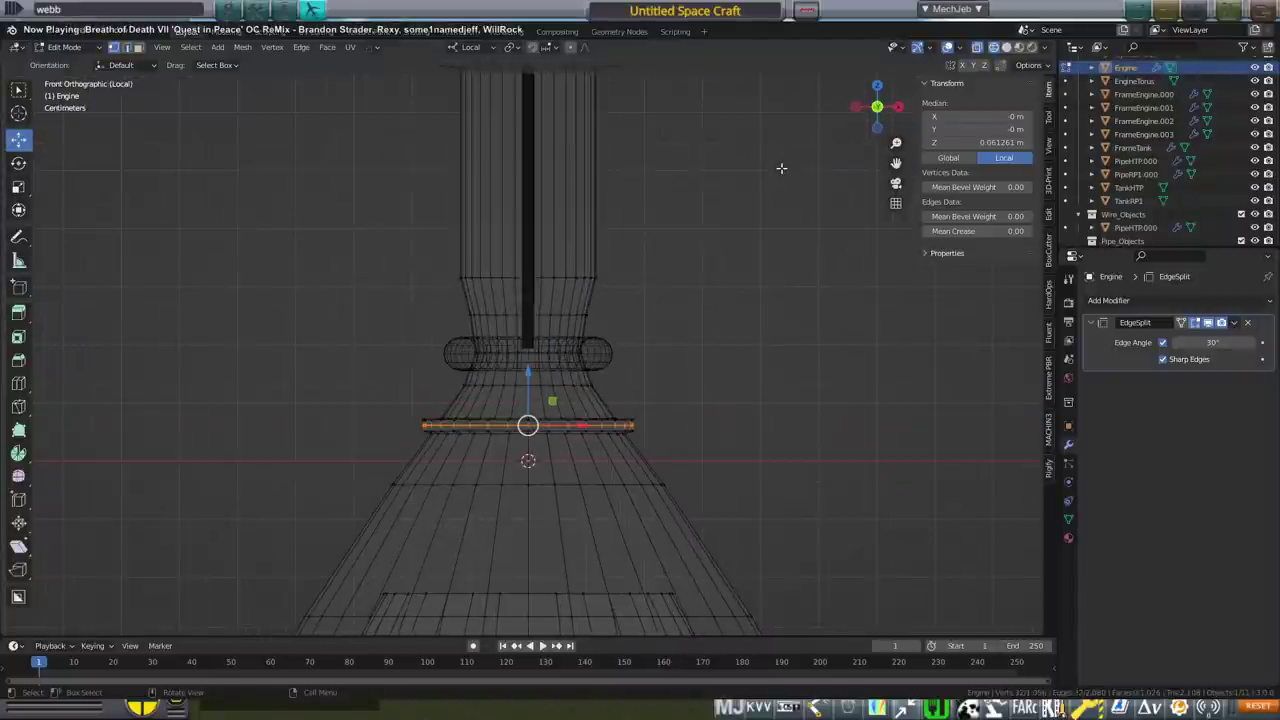
{"action": "key", "text": "alt+a"}
{"action": "scroll", "coordinate": [781, 167], "scroll_direction": "down", "scroll_amount": 2}
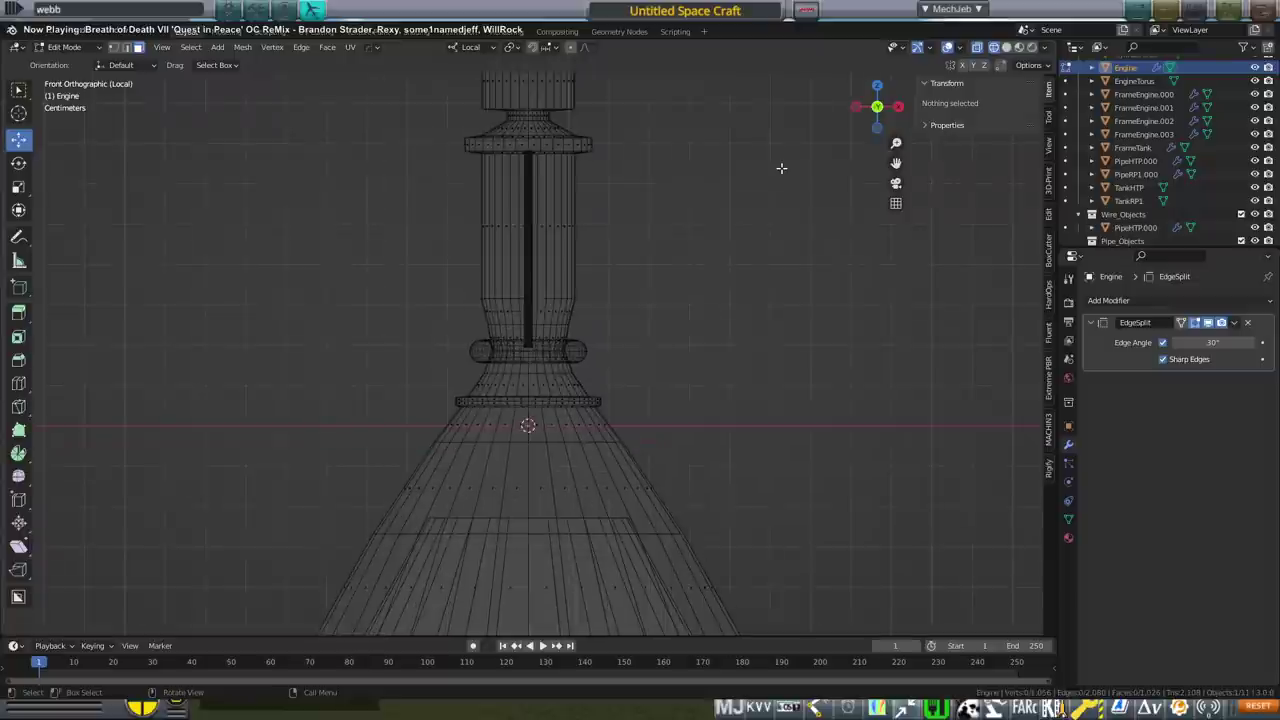
{"action": "scroll", "coordinate": [781, 167], "scroll_direction": "down", "scroll_amount": 2}
{"action": "key", "text": "c"}
{"action": "mouse_move", "coordinate": [651, 171]}
{"action": "left_mouse_down"}
{"action": "mouse_move", "coordinate": [486, 171]}
{"action": "mouse_move", "coordinate": [502, 225]}
{"action": "mouse_move", "coordinate": [571, 266]}
{"action": "mouse_move", "coordinate": [485, 306]}
{"action": "mouse_move", "coordinate": [558, 312]}
{"action": "mouse_move", "coordinate": [490, 315]}
{"action": "left_mouse_up"}
{"action": "key", "text": "Escape"}
Extend the face selection down the engine neck to include the upper half of the flange ring above the bell.
{"action": "scroll", "coordinate": [563, 289], "scroll_direction": "up", "scroll_amount": 9}
{"action": "key", "text": "c"}
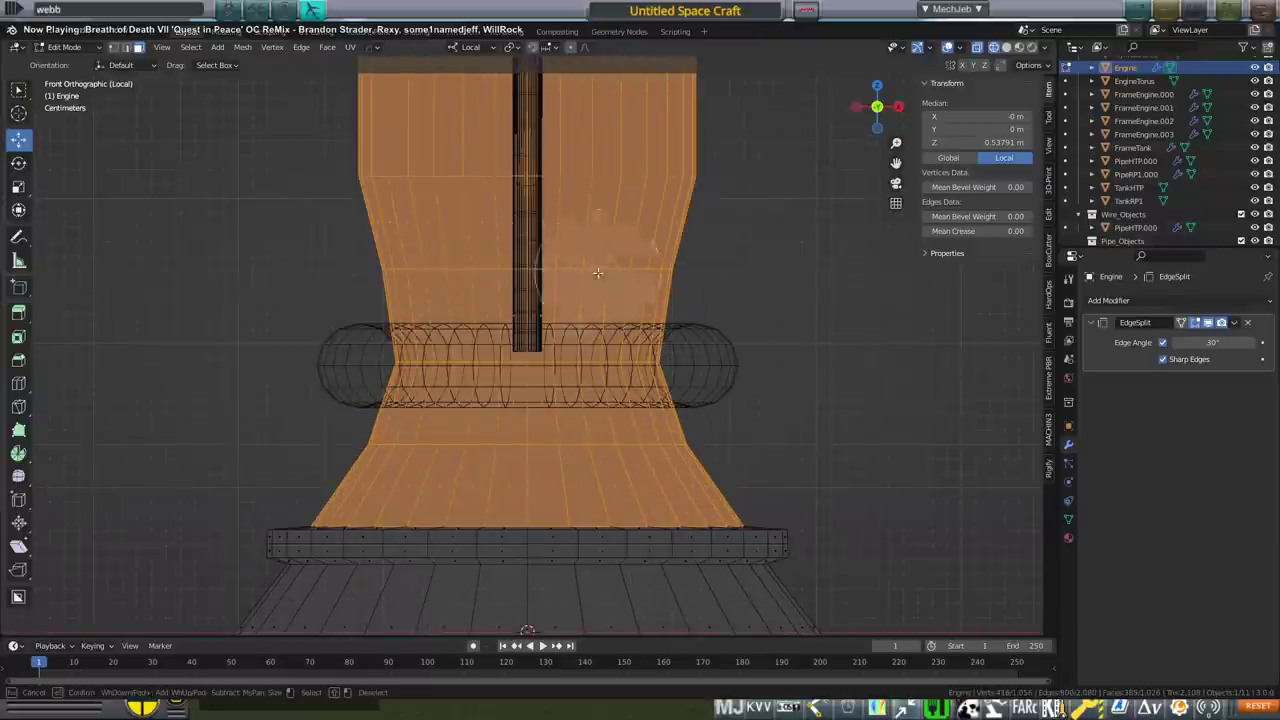
{"action": "mouse_move", "coordinate": [270, 446]}
{"action": "left_mouse_down"}
{"action": "mouse_move", "coordinate": [257, 472]}
{"action": "mouse_move", "coordinate": [337, 480]}
{"action": "mouse_move", "coordinate": [789, 477]}
{"action": "left_mouse_up"}
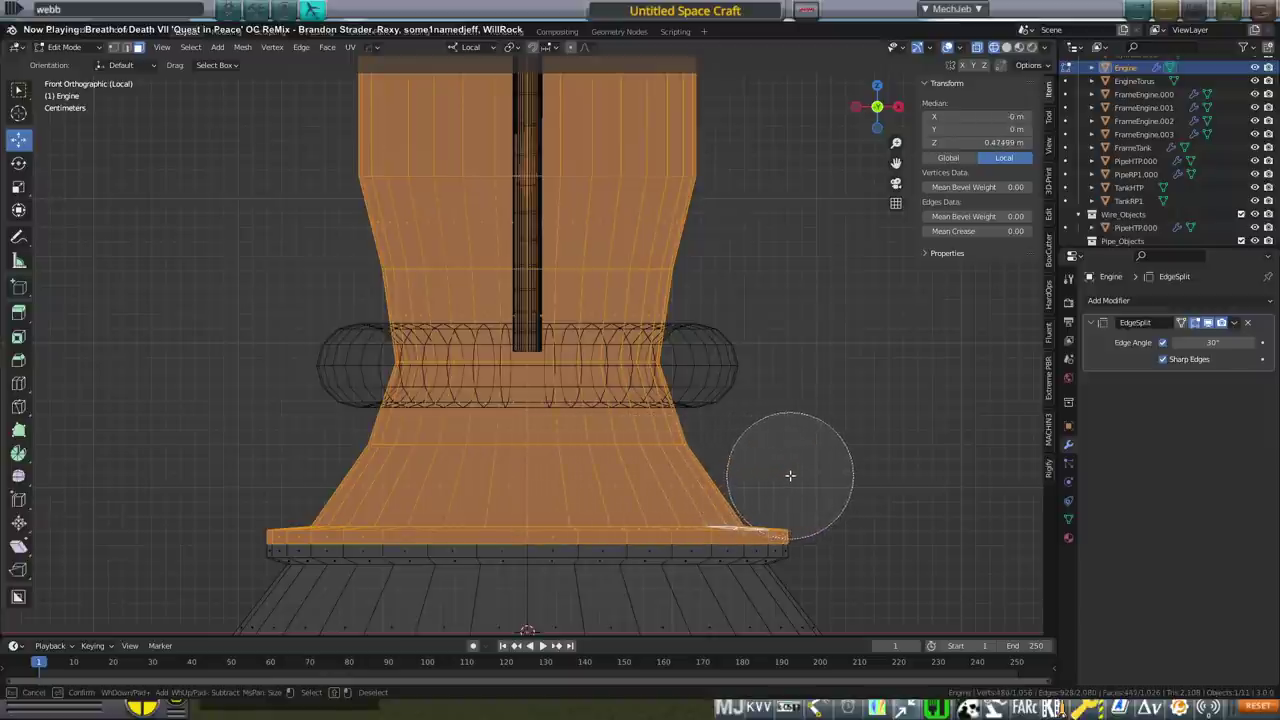
{"action": "key", "text": "Escape"}
{"action": "scroll", "coordinate": [711, 386], "scroll_direction": "down", "scroll_amount": 10}
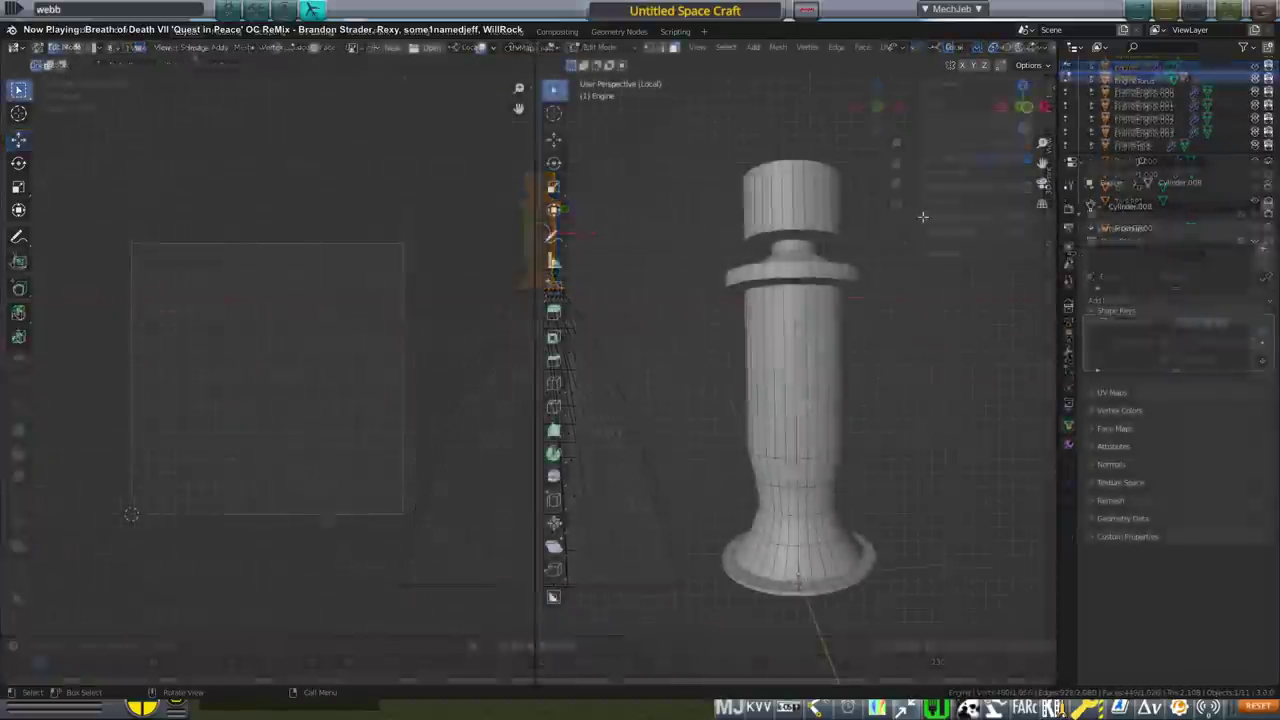
Unwrap all faces of the Engine mesh with Smart UV Project.
{"action": "key", "text": "a"}
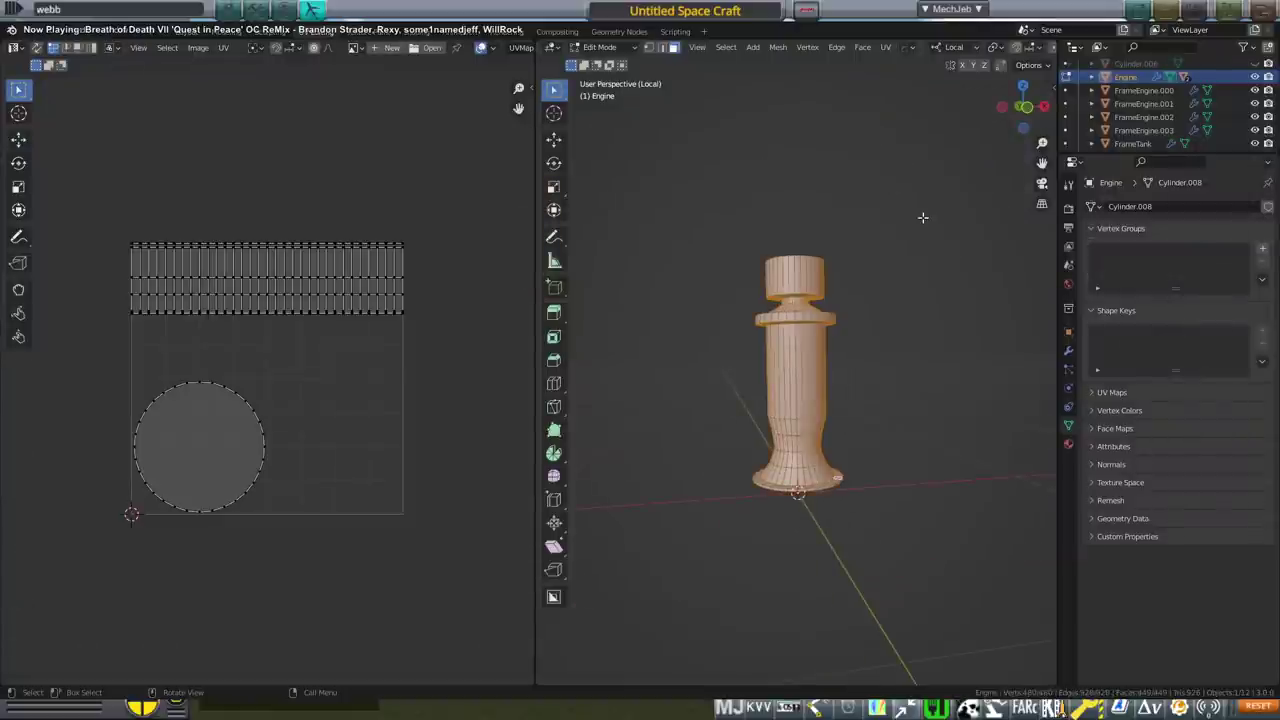
{"action": "key", "text": "u"}
{"action": "left_click", "coordinate": [890, 239]}
{"action": "left_click", "coordinate": [906, 341]}
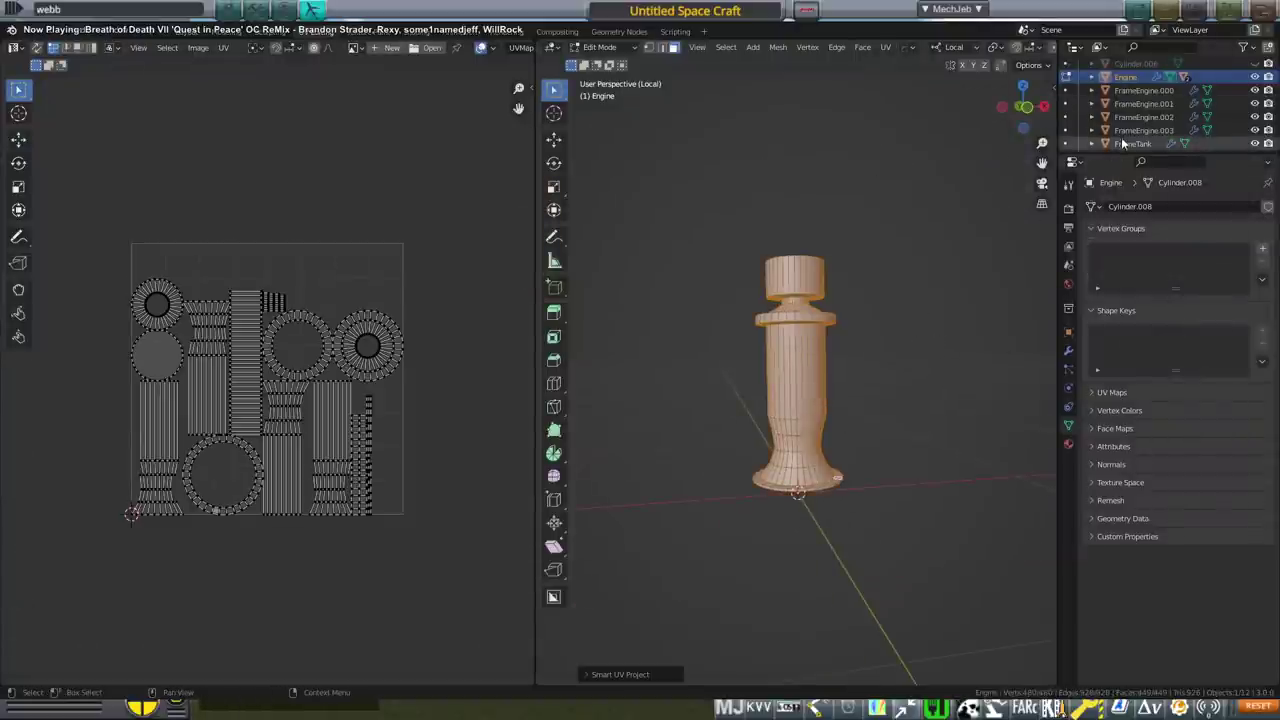
Isolate the EngineNozzle mesh, unwrap all its faces with Smart UV Project and leave the isolated view.
{"action": "left_click", "coordinate": [1093, 77]}
{"action": "left_click", "coordinate": [1148, 117]}
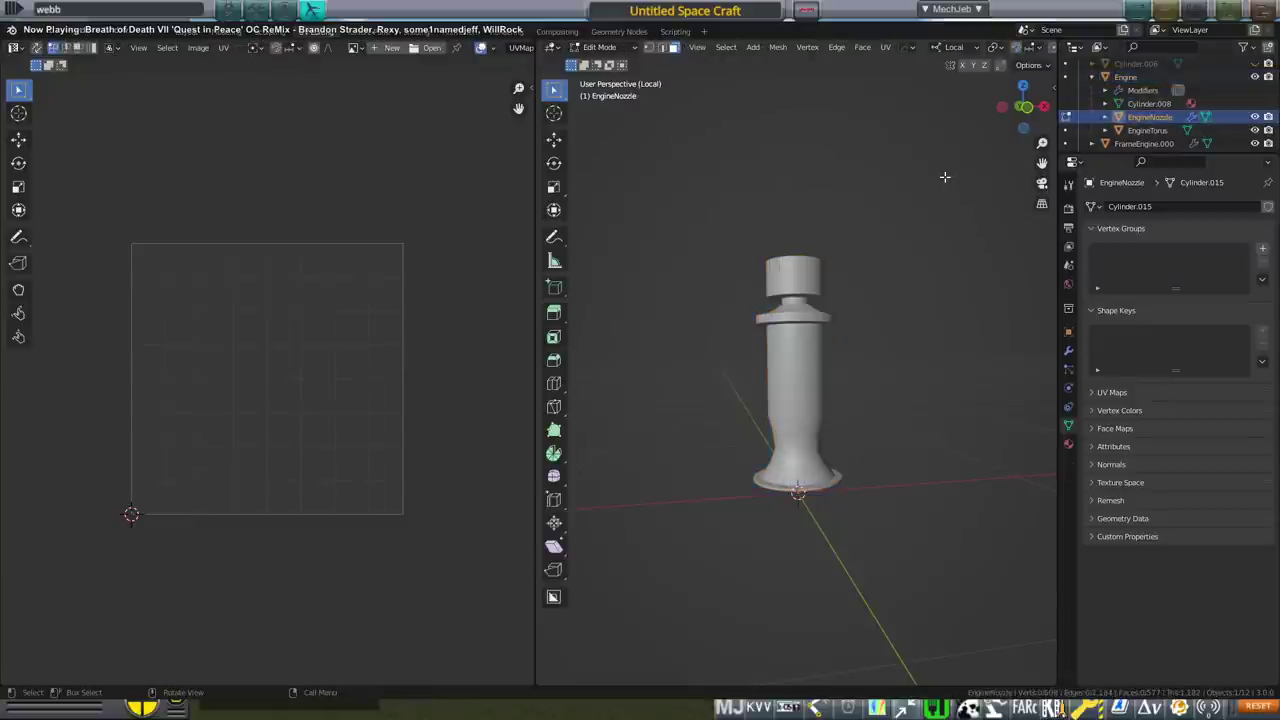
{"action": "key", "text": "KP_Divide"}
{"action": "key", "text": "KP_Divide"}
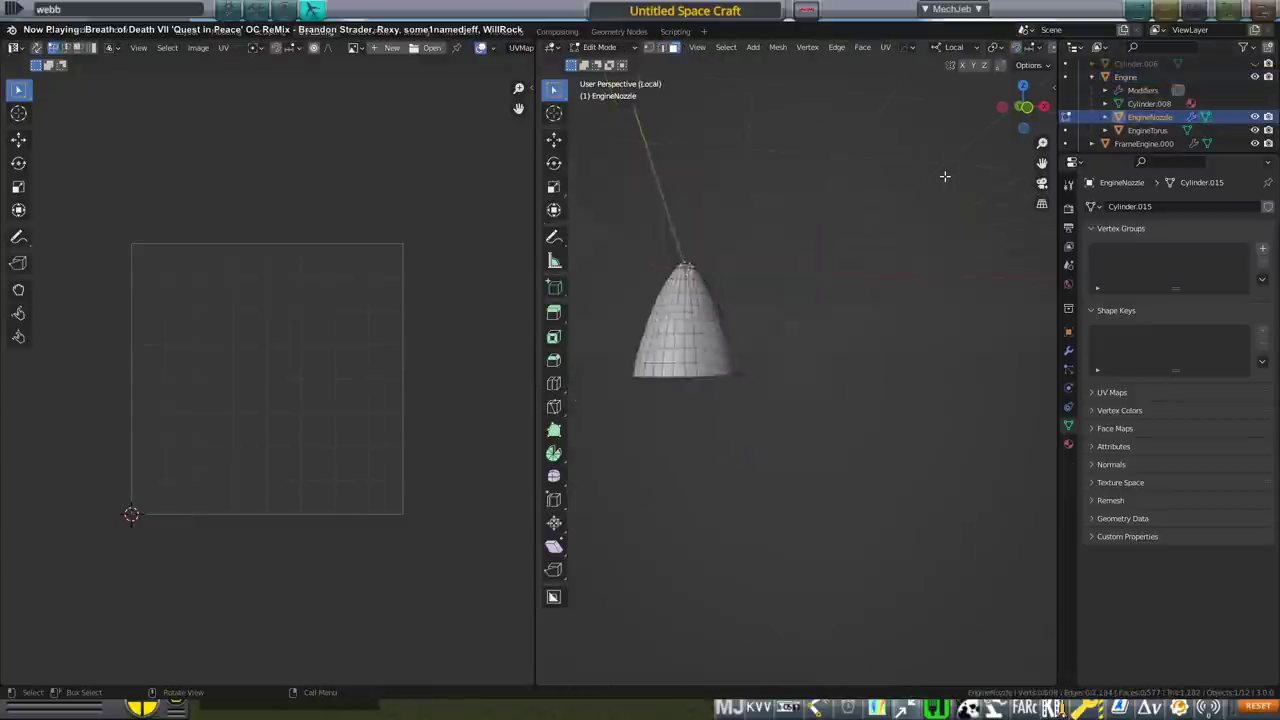
{"action": "key", "text": "a"}
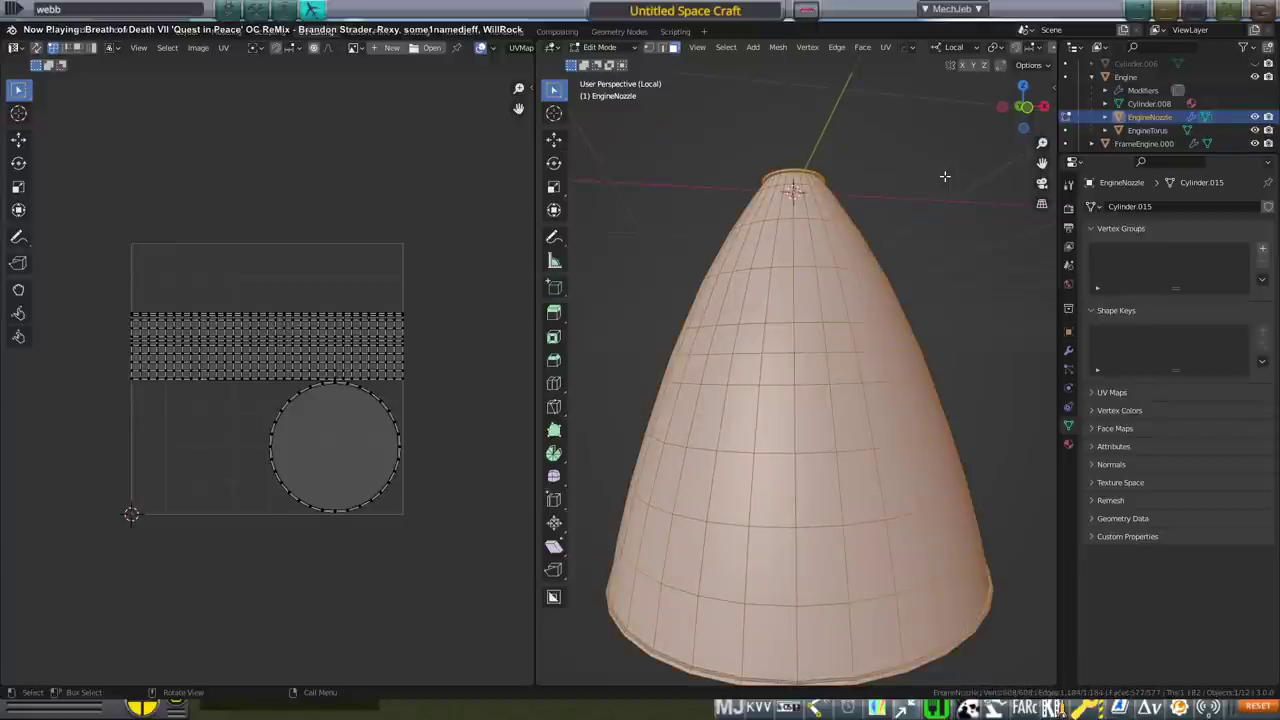
{"action": "key", "text": "u"}
{"action": "left_click", "coordinate": [945, 177]}
{"action": "left_click", "coordinate": [960, 285]}
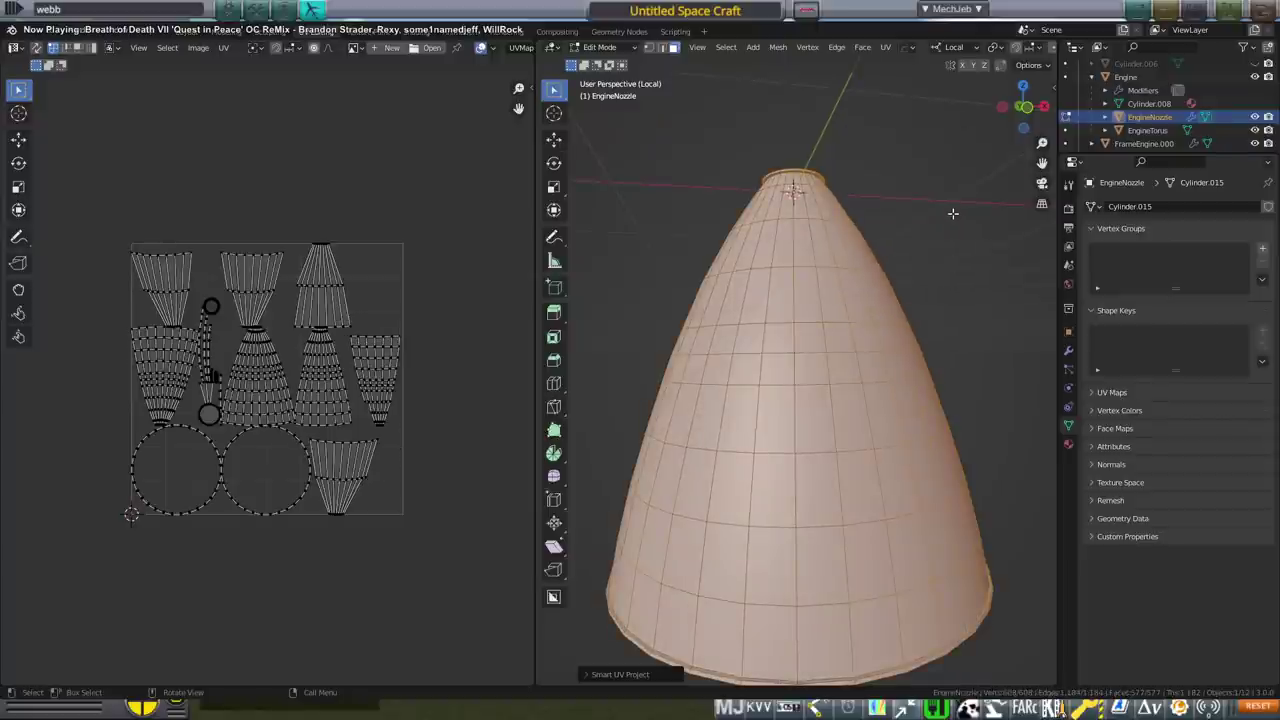
{"action": "key", "text": "KP_Divide"}
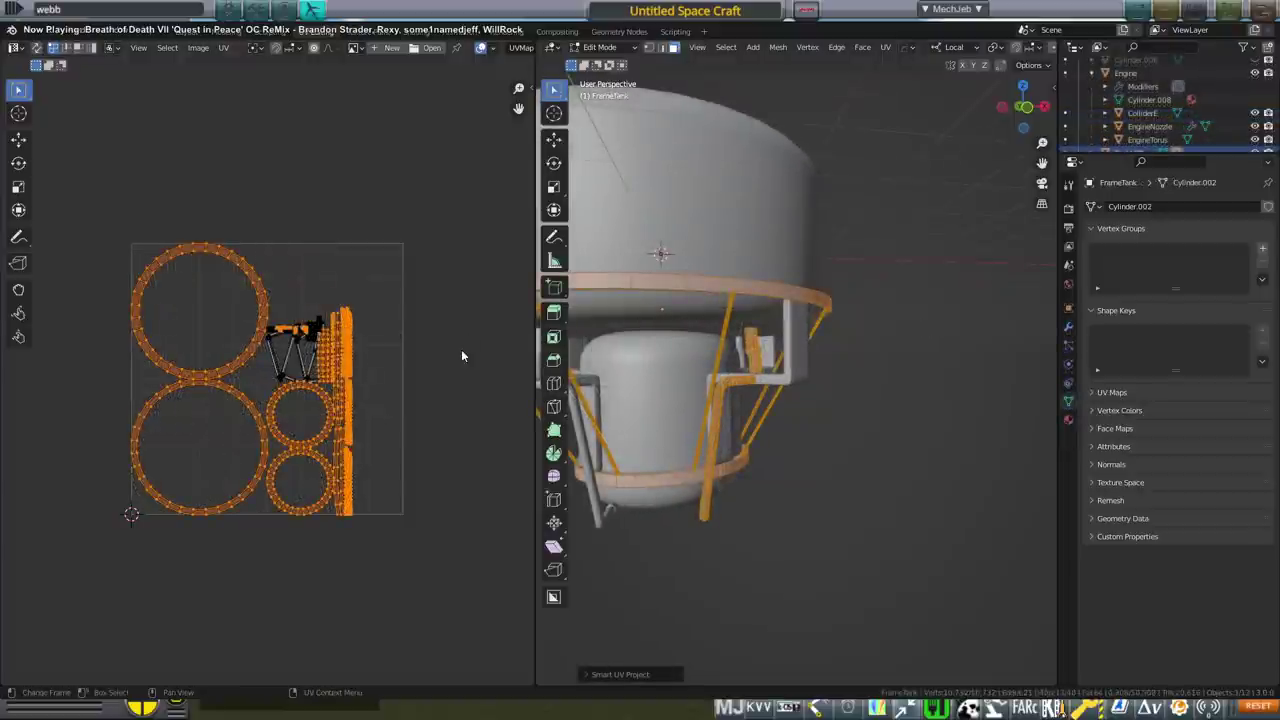
Select all UV islands of the FrameTank mesh and return to the Layout workspace.
{"action": "key", "text": "a"}
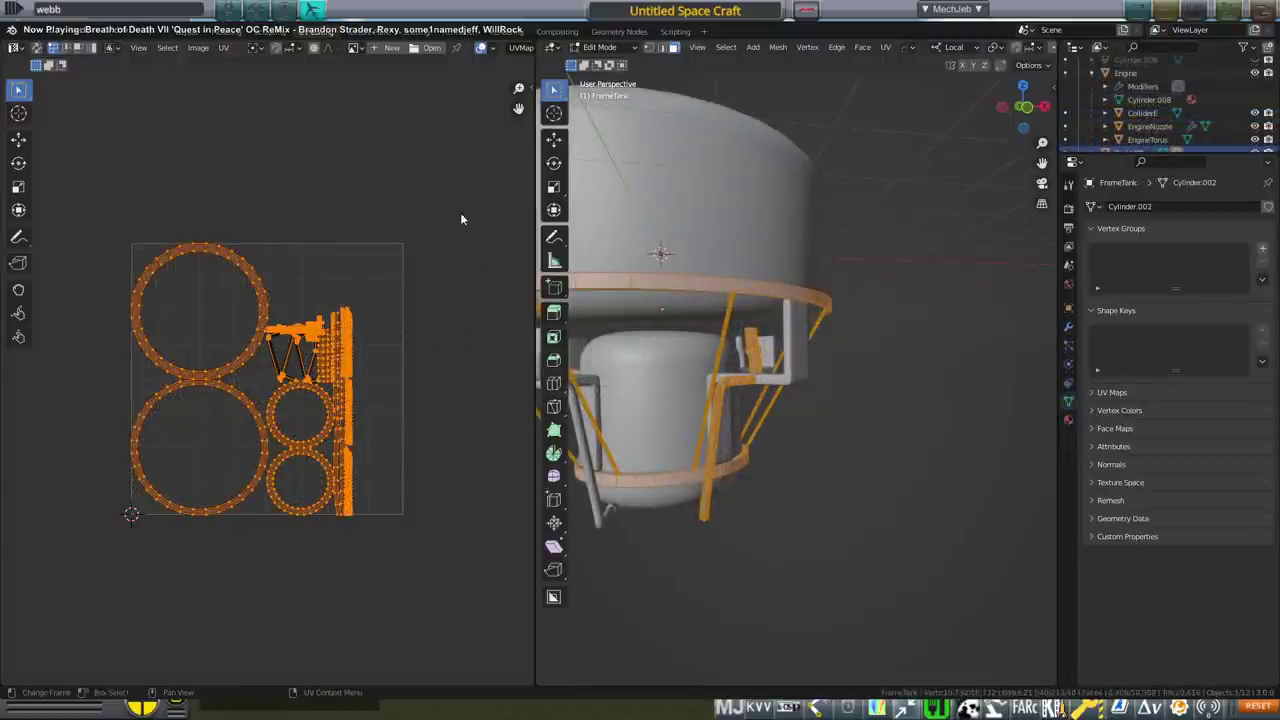
{"action": "left_click", "coordinate": [190, 34]}
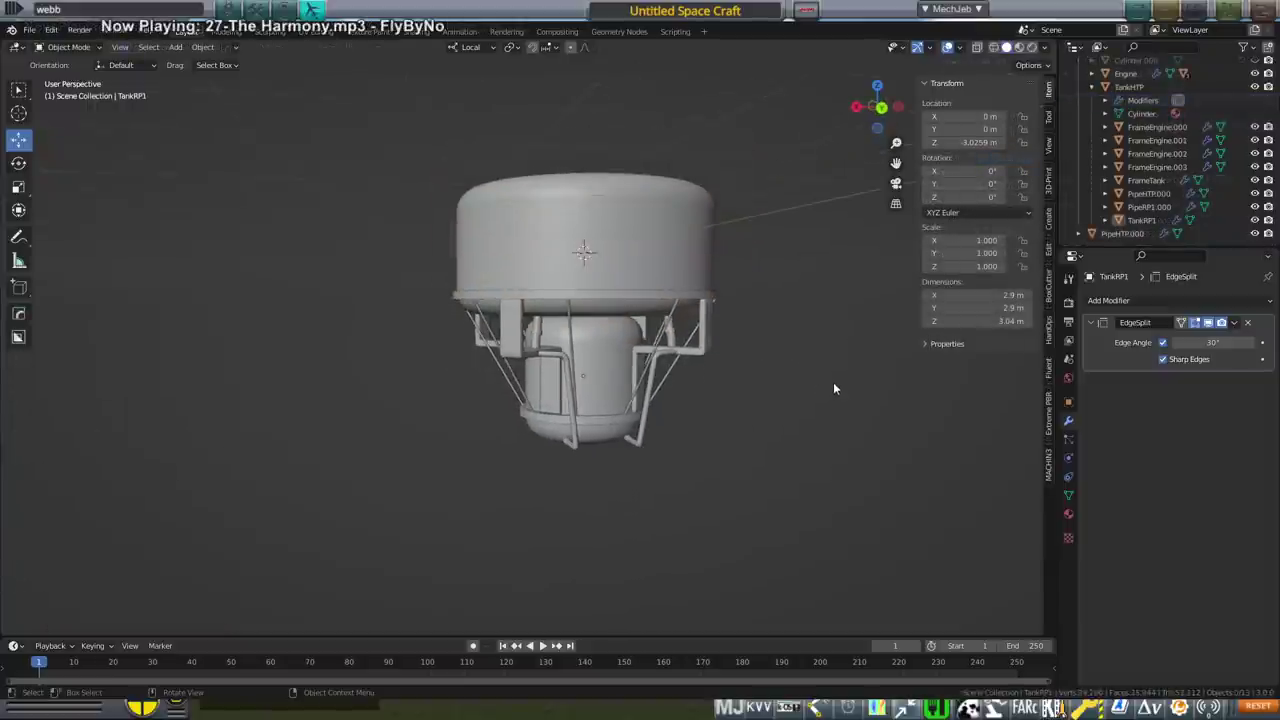
Open the file import options.
{"action": "left_click", "coordinate": [24, 31]}
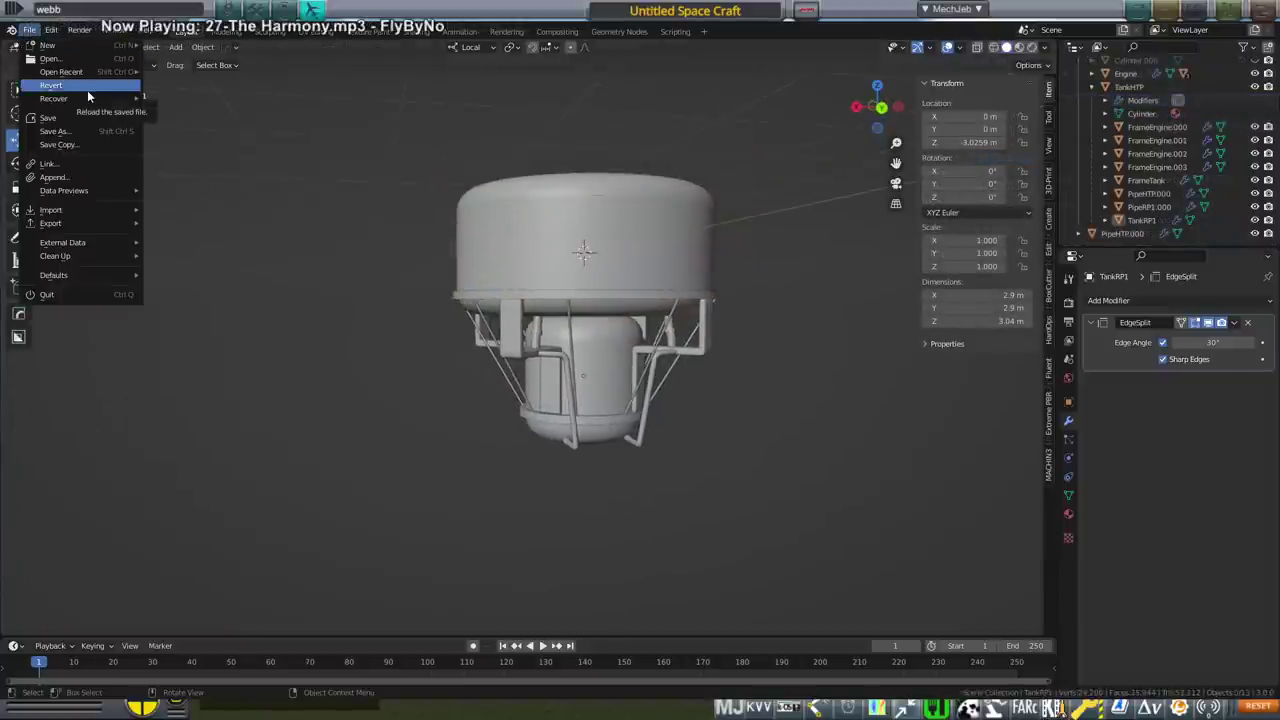
{"action": "mouse_move", "coordinate": [88, 209]}
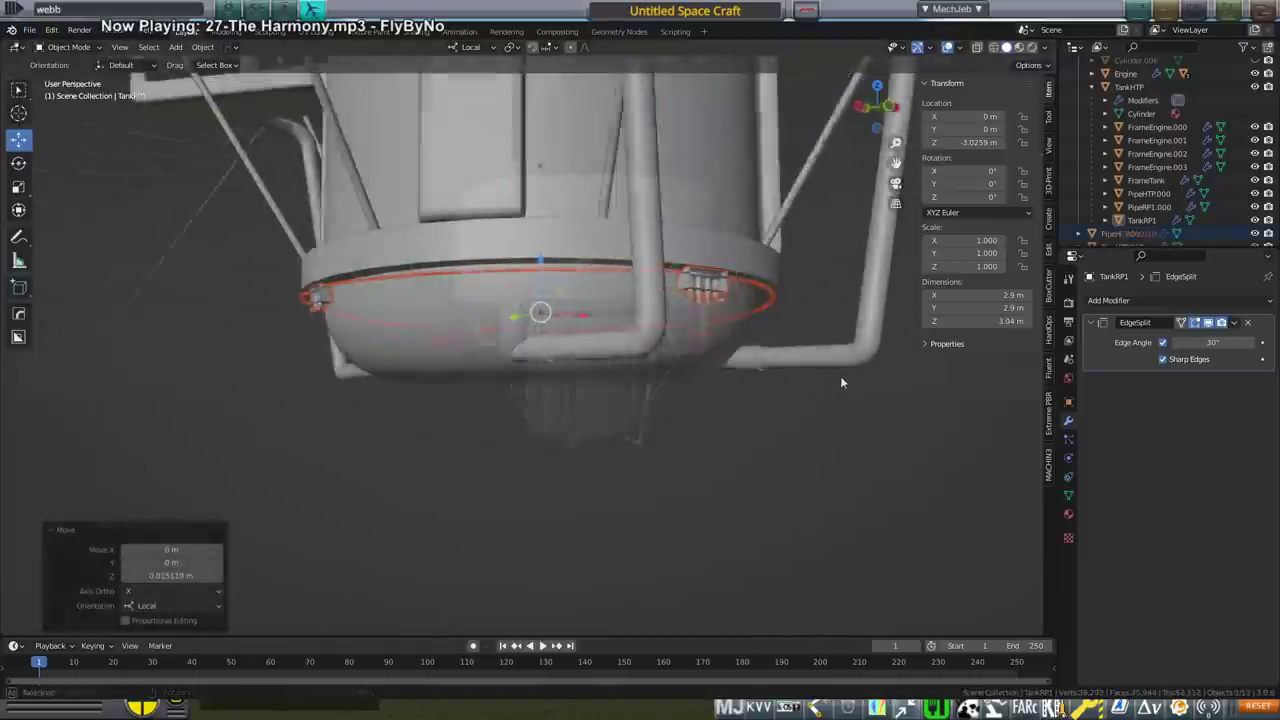
Rotate the selected end nozzle of the RCS thruster block by about 39° around its local axis.
{"action": "middle_click_drag", "start_coordinate": [840, 383], "coordinate": [756, 284]}
{"action": "middle_click_drag", "start_coordinate": [648, 314], "coordinate": [774, 503], "text": "shift"}
{"action": "scroll", "coordinate": [700, 445], "scroll_direction": "up", "scroll_amount": 3}
{"action": "middle_click_drag", "start_coordinate": [560, 350], "coordinate": [512, 237]}
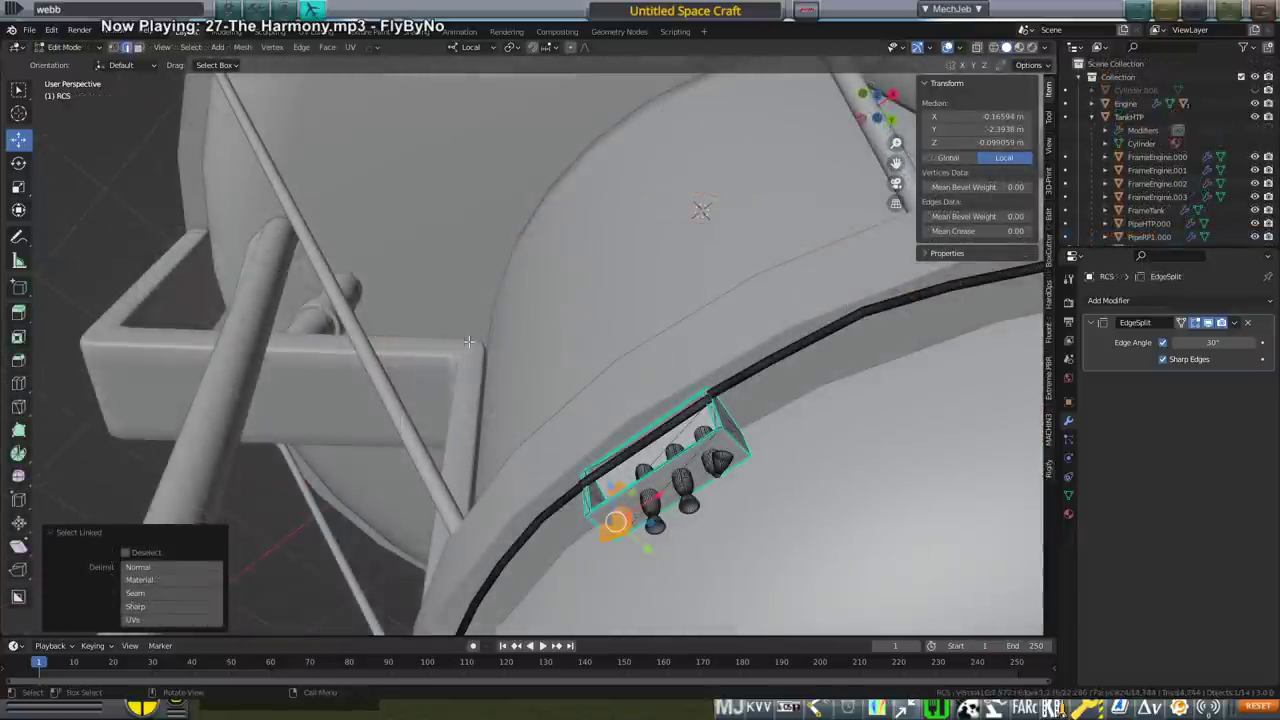
{"action": "middle_click_drag", "start_coordinate": [480, 395], "coordinate": [479, 300]}
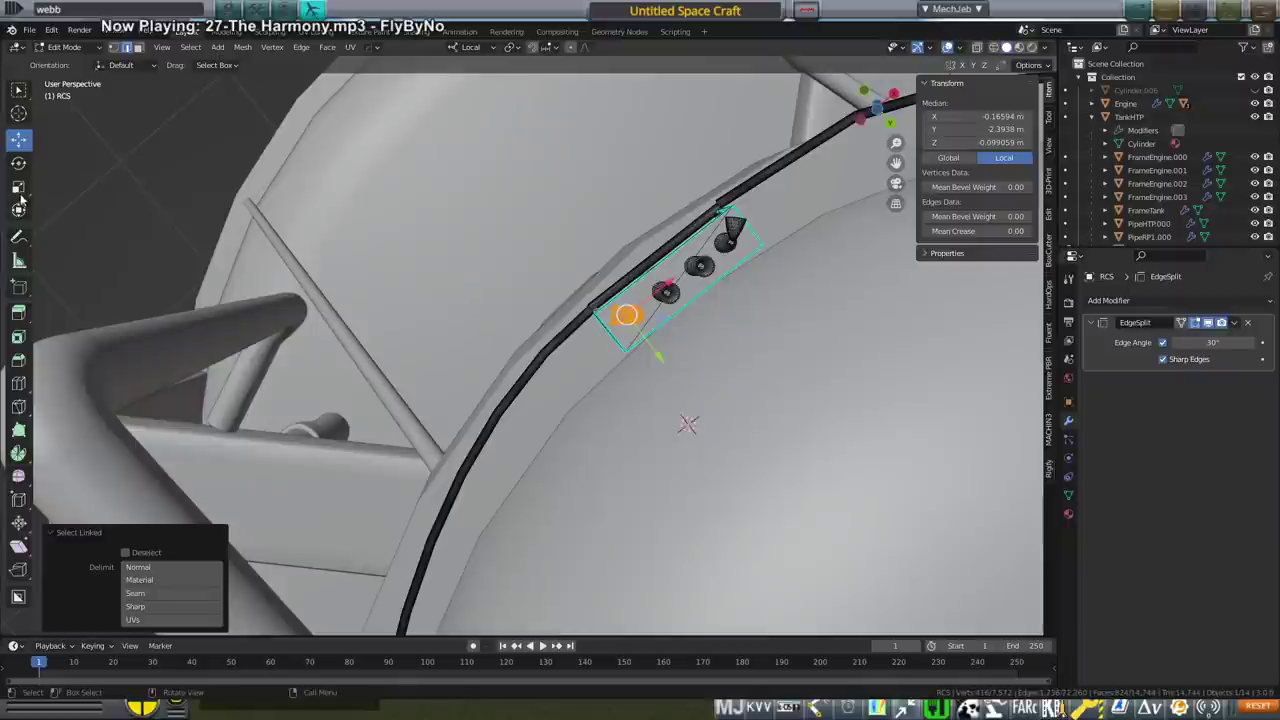
{"action": "left_click", "coordinate": [18, 163]}
{"action": "left_click_drag", "start_coordinate": [640, 267], "coordinate": [643, 268]}
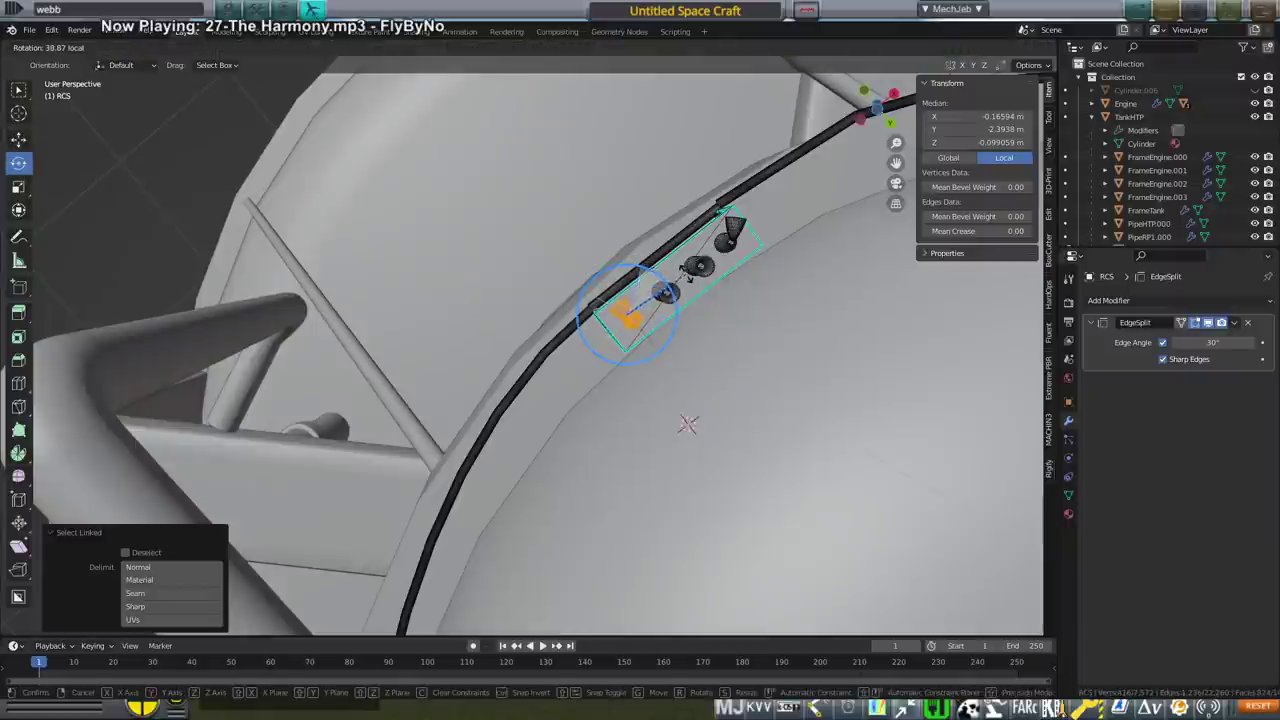
{"action": "left_click_drag", "start_coordinate": [687, 424], "coordinate": [687, 424]}
{"action": "middle_click_drag", "start_coordinate": [687, 424], "coordinate": [657, 457]}
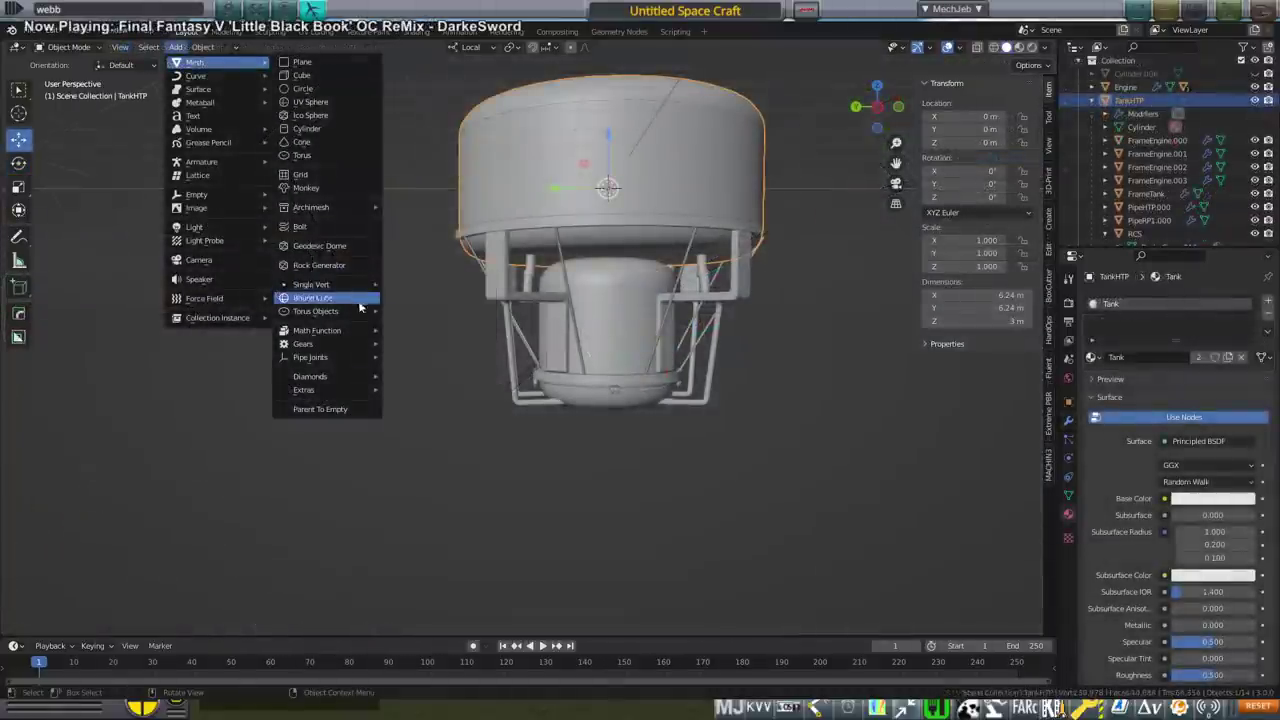
Add a Round Cube mesh to the scene using the Capsule operator preset.
{"action": "left_click", "coordinate": [358, 300]}
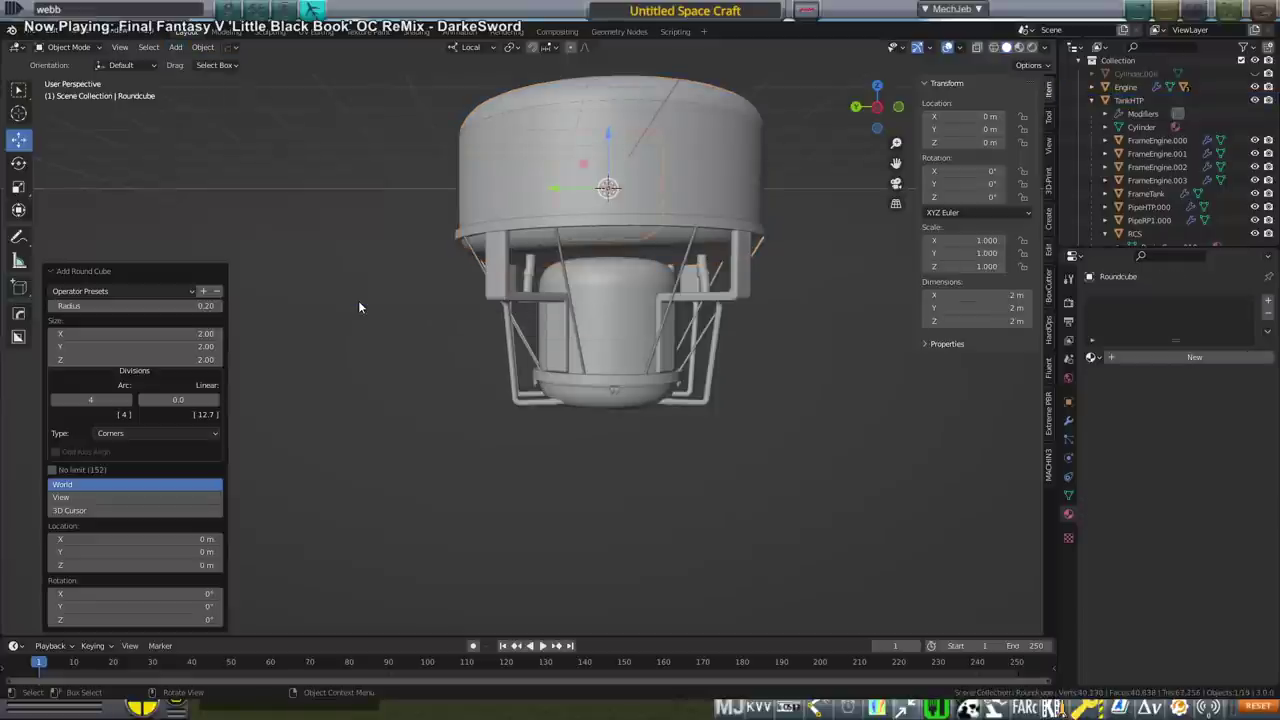
{"action": "left_click", "coordinate": [188, 291]}
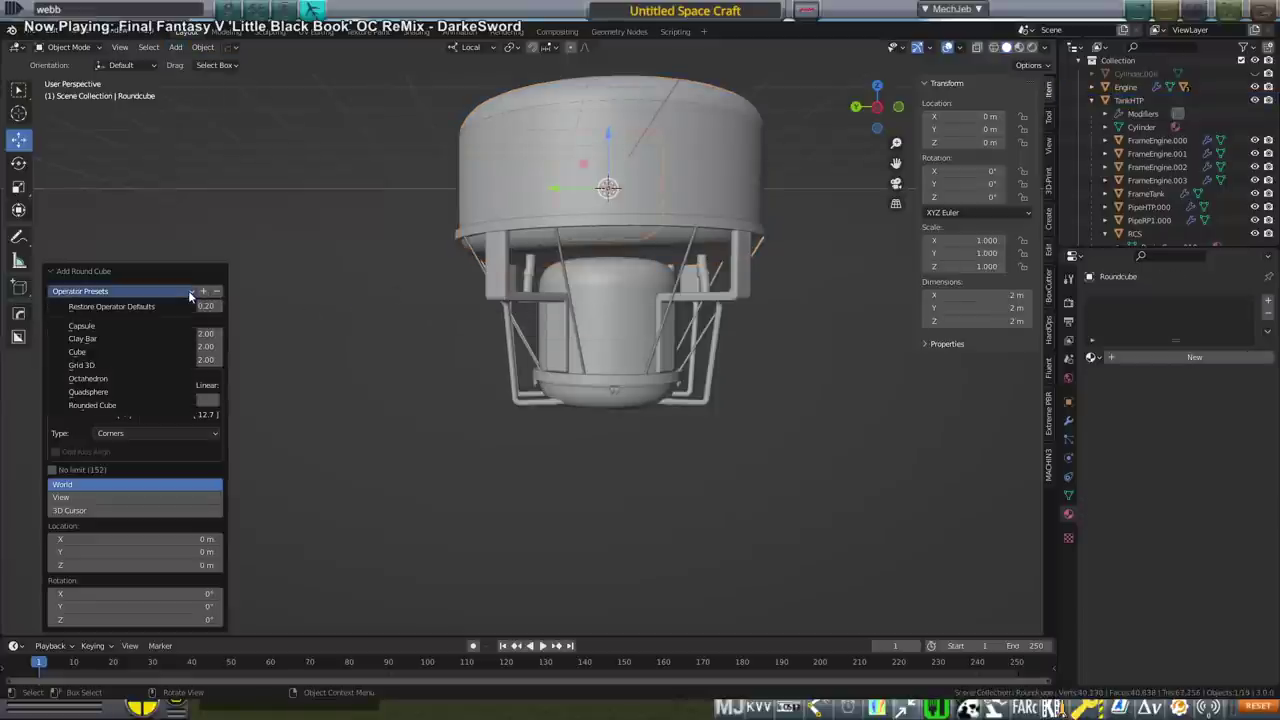
{"action": "left_click", "coordinate": [146, 330]}
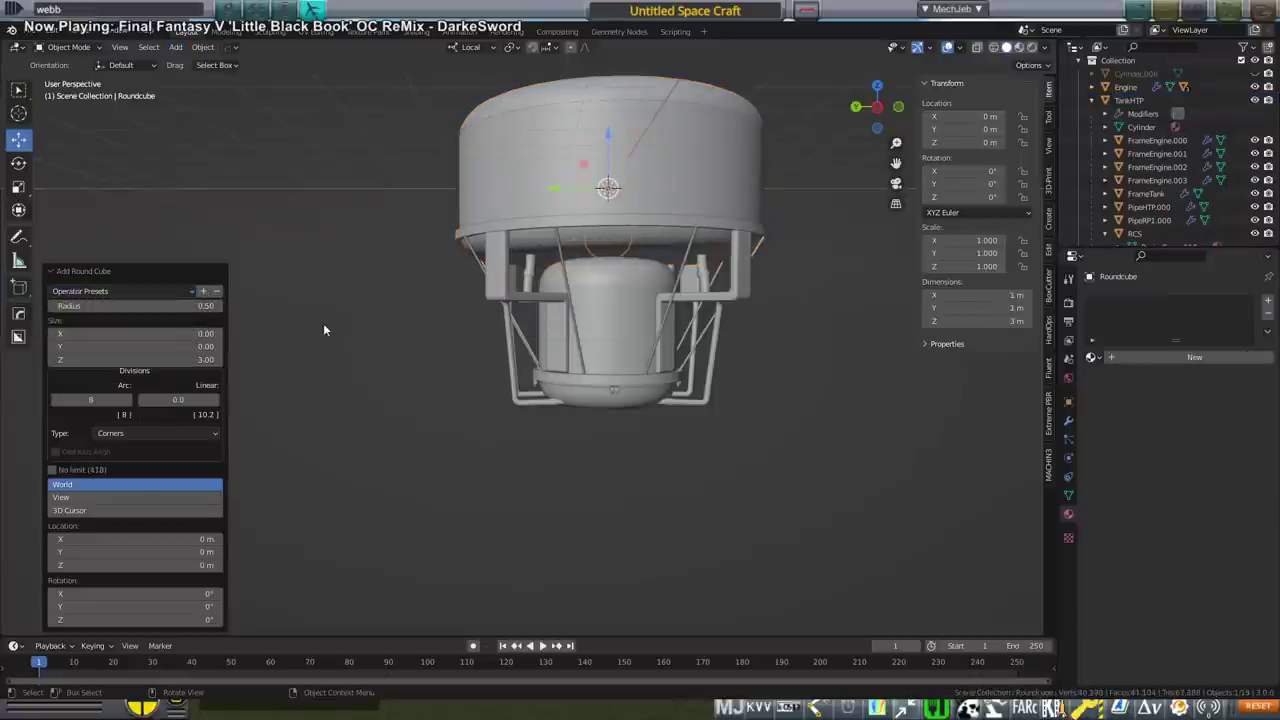
{"action": "middle_click_drag", "start_coordinate": [323, 323], "coordinate": [671, 378]}
{"action": "middle_click_drag", "start_coordinate": [671, 378], "coordinate": [612, 376]}
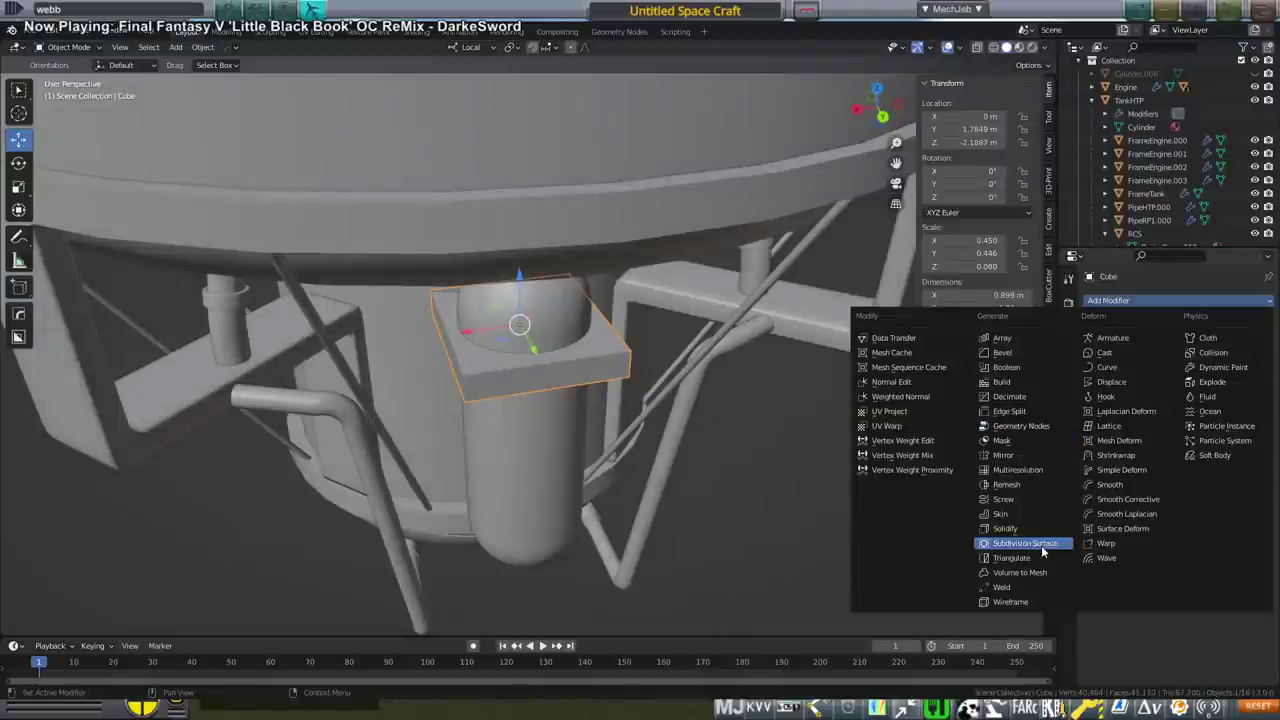
Add a Subdivision Surface modifier to the flat block around the capsule tank and insert a loop cut across it.
{"action": "left_click", "coordinate": [1041, 545]}
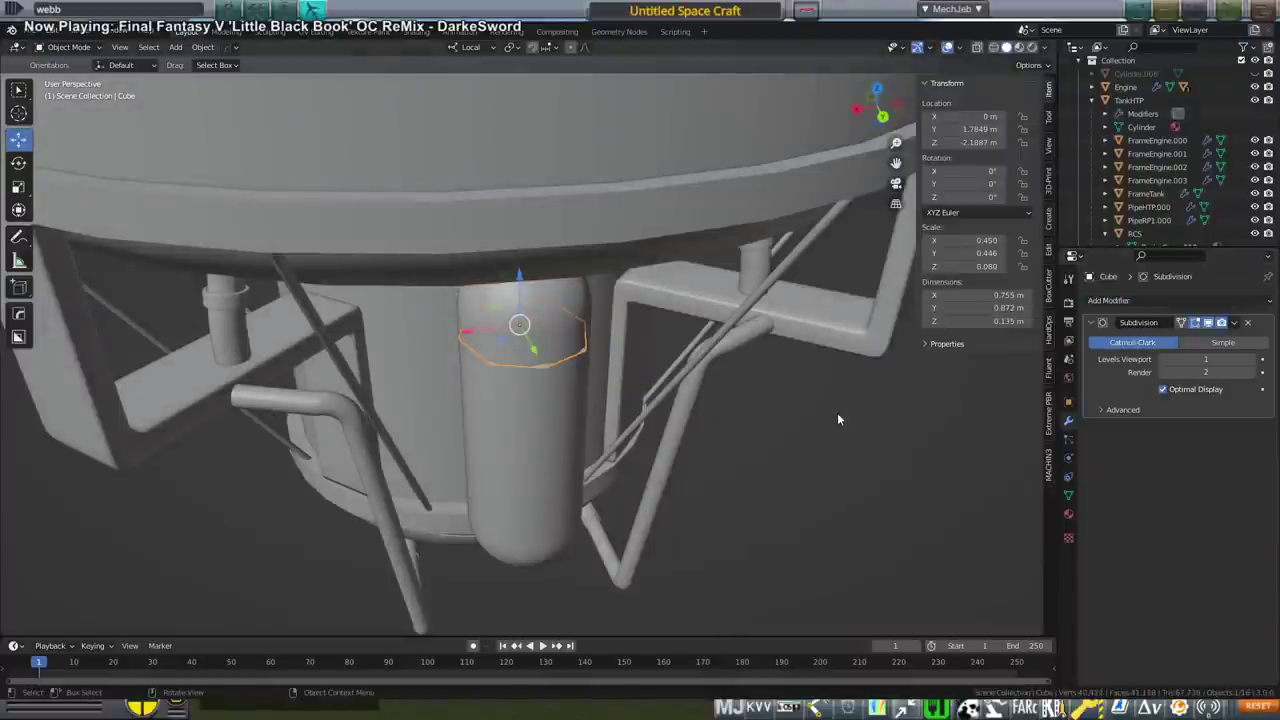
{"action": "key", "text": "Tab"}
{"action": "left_click", "coordinate": [19, 386]}
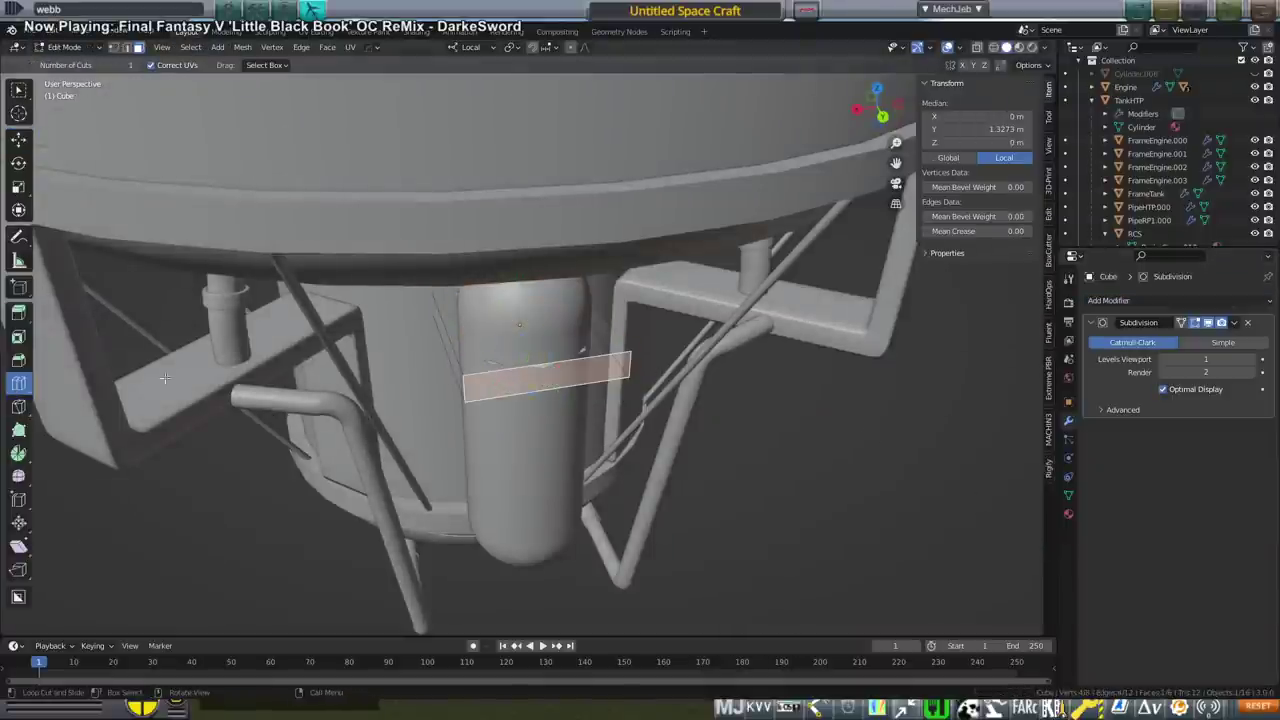
{"action": "middle_click_drag", "start_coordinate": [440, 369], "coordinate": [480, 347]}
{"action": "left_click_drag", "start_coordinate": [461, 341], "coordinate": [575, 323]}
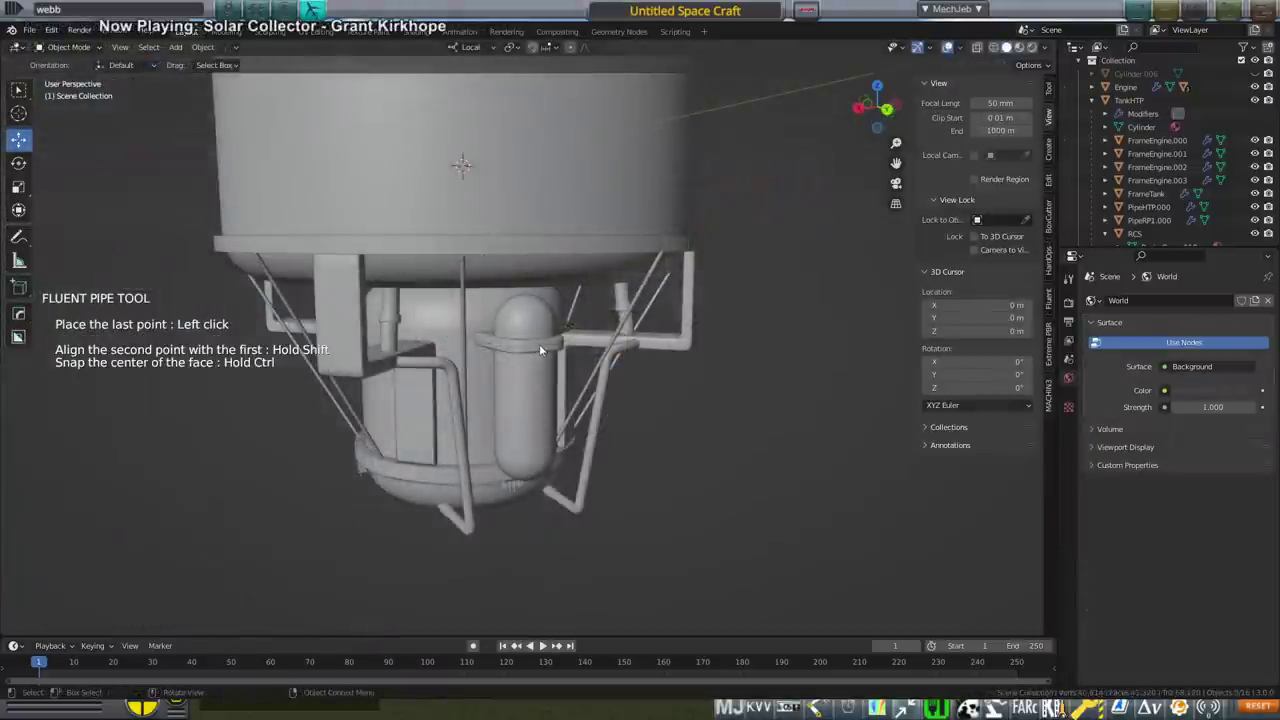
Try to run a Fluent pipe from the small capsule tank up to the upper rim of the large tank.
{"action": "scroll", "coordinate": [539, 344], "scroll_direction": "down", "scroll_amount": 3}
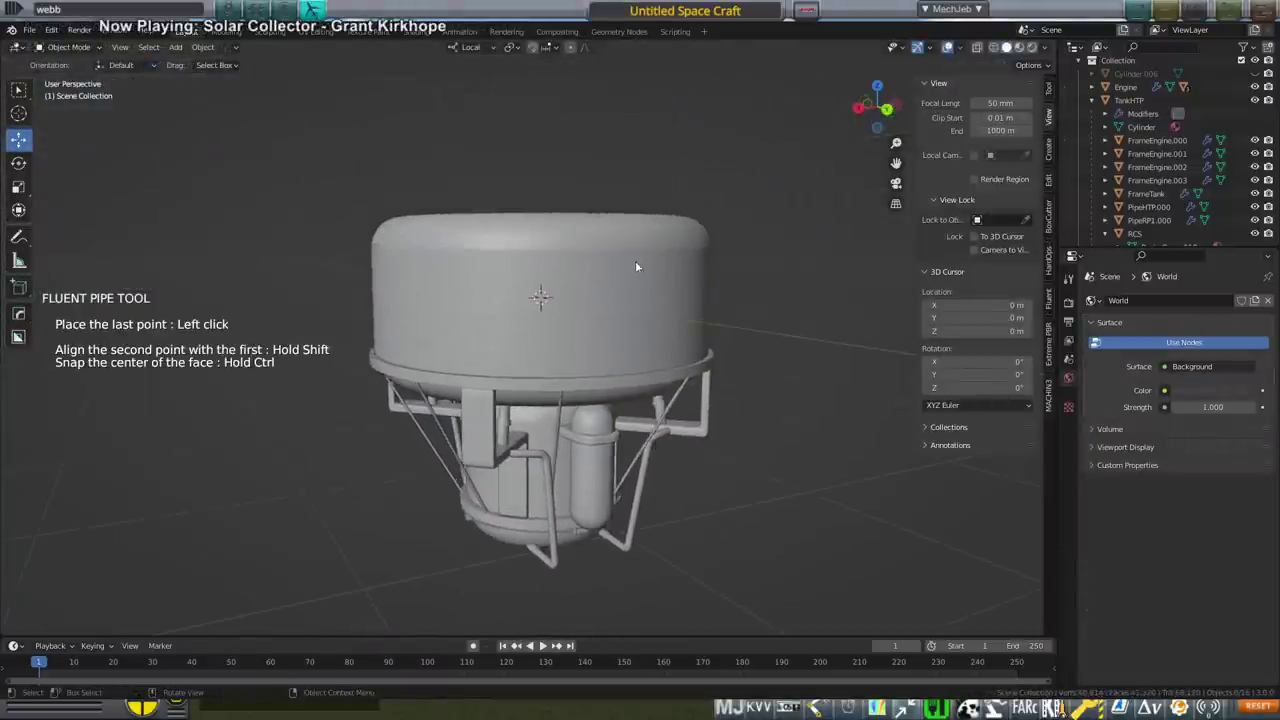
{"action": "left_click", "coordinate": [626, 231]}
{"action": "middle_click_drag", "start_coordinate": [642, 276], "coordinate": [689, 304]}
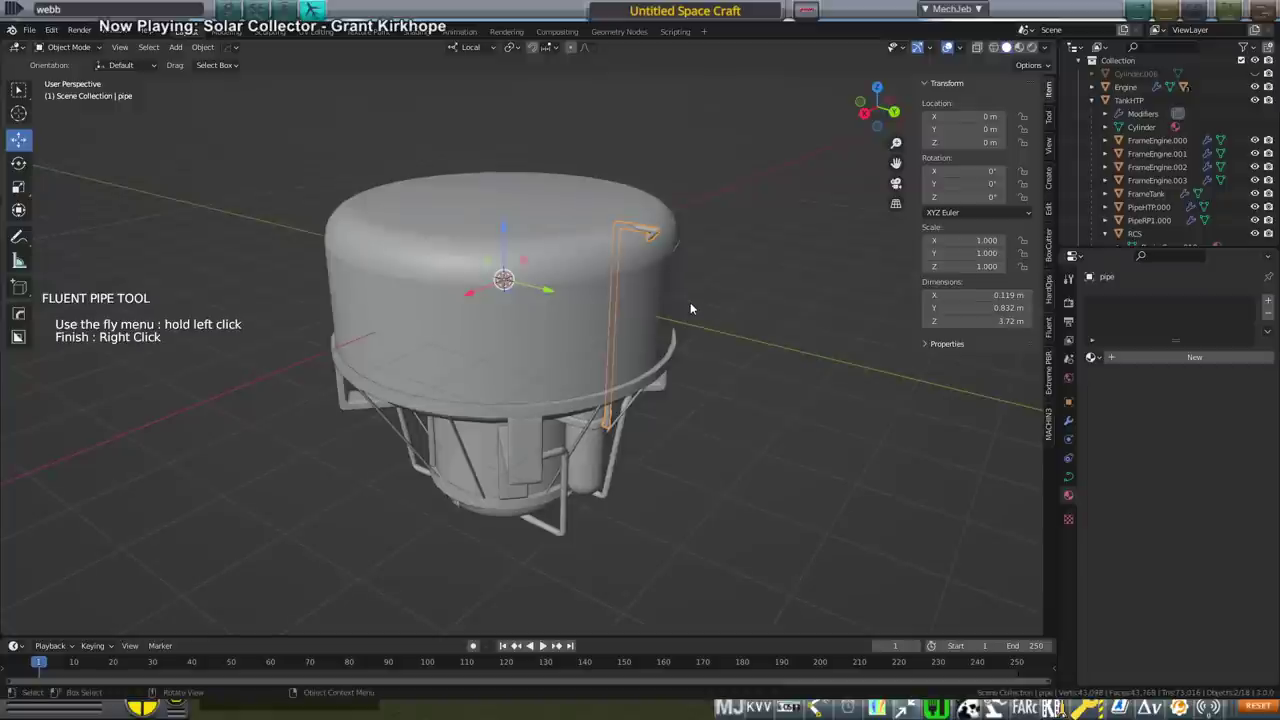
{"action": "right_click", "coordinate": [798, 385]}
{"action": "right_click", "coordinate": [799, 397]}
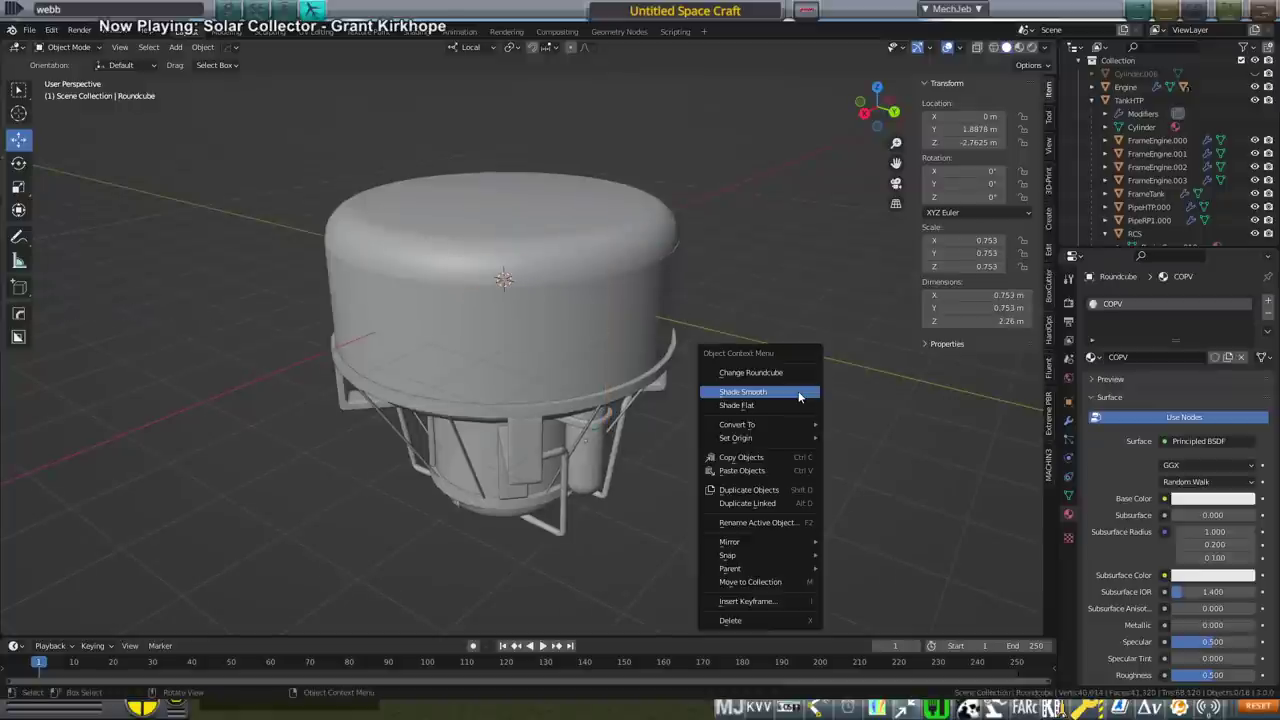
Start the Fluent Wire tool and place a wire from the capsule tank up to the large tank.
{"action": "key", "text": "f"}
{"action": "left_click", "coordinate": [808, 434]}
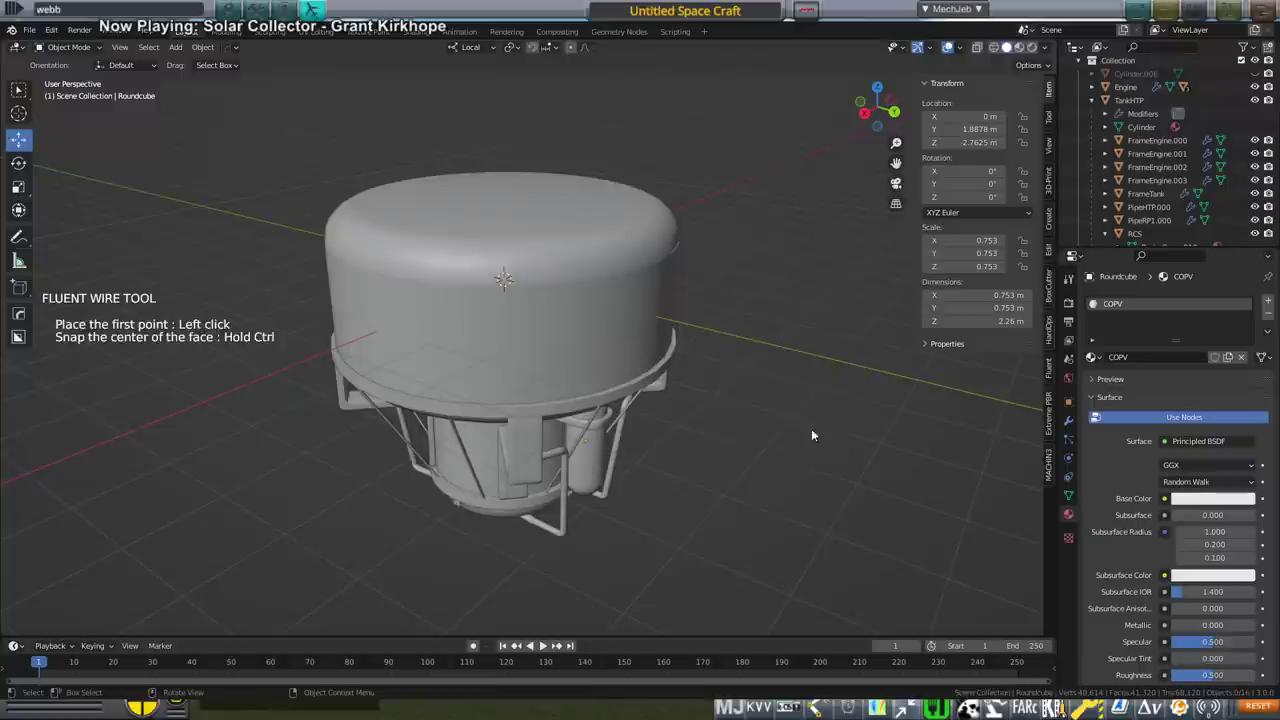
{"action": "middle_click_drag", "start_coordinate": [811, 428], "coordinate": [791, 335]}
{"action": "left_click", "coordinate": [609, 431]}
{"action": "middle_click_drag", "start_coordinate": [609, 435], "coordinate": [726, 446]}
{"action": "left_click", "coordinate": [642, 368]}
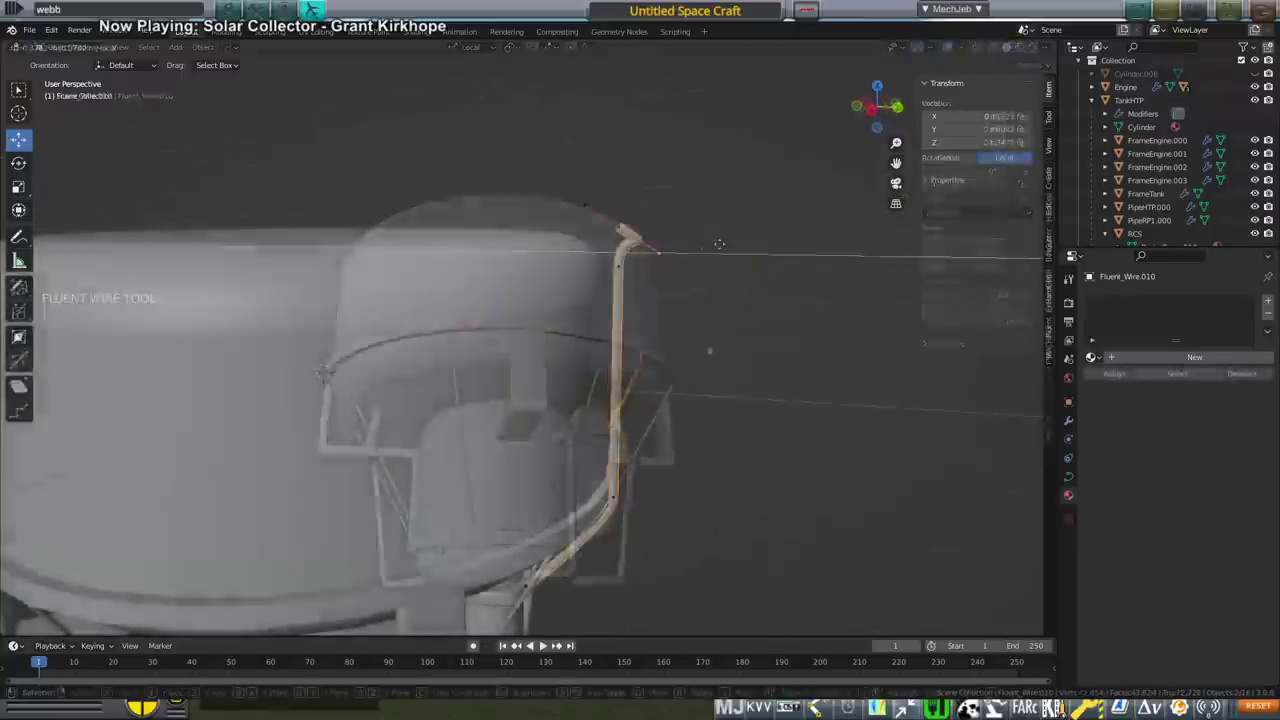
Level the outer handle of the wire's upper end point, placing it at about Y 3.39 m and Z 1.58 m.
{"action": "left_click_drag", "start_coordinate": [718, 246], "coordinate": [724, 243]}
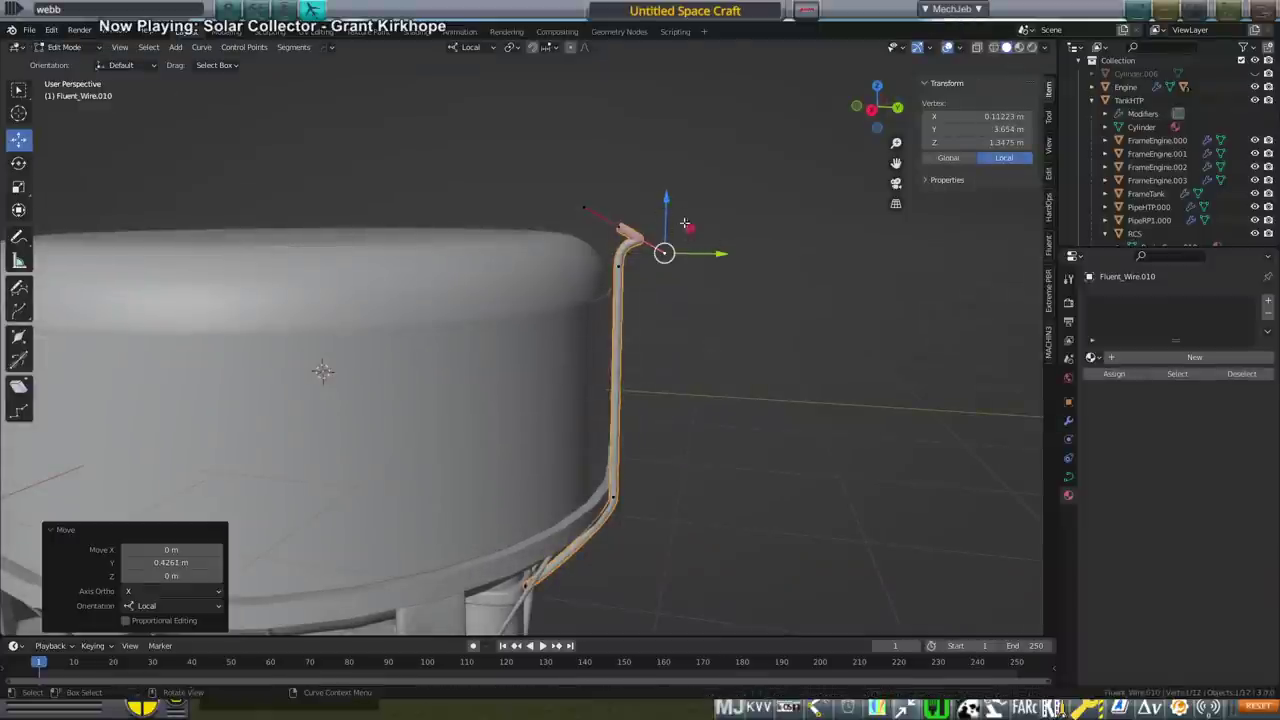
{"action": "key", "text": "g"}
{"action": "left_click", "coordinate": [666, 194]}
{"action": "key", "text": "g"}
{"action": "key", "text": "y"}
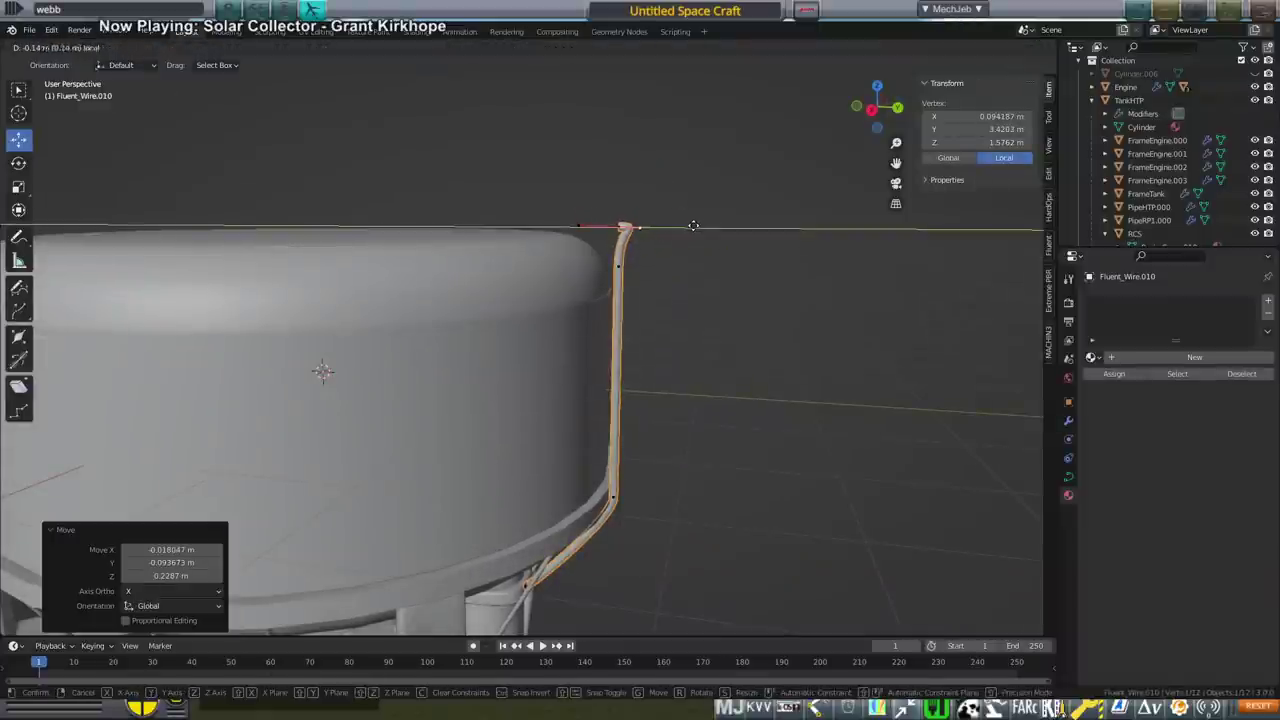
{"action": "left_click", "coordinate": [691, 226]}
Move the wire's upper end point about -0.26 m along local Y and -0.07 m along Z, and adjust it slightly along X.
{"action": "scroll", "coordinate": [692, 228], "scroll_direction": "up", "scroll_amount": 3}
{"action": "middle_click_drag", "start_coordinate": [695, 240], "coordinate": [696, 374], "text": "shift"}
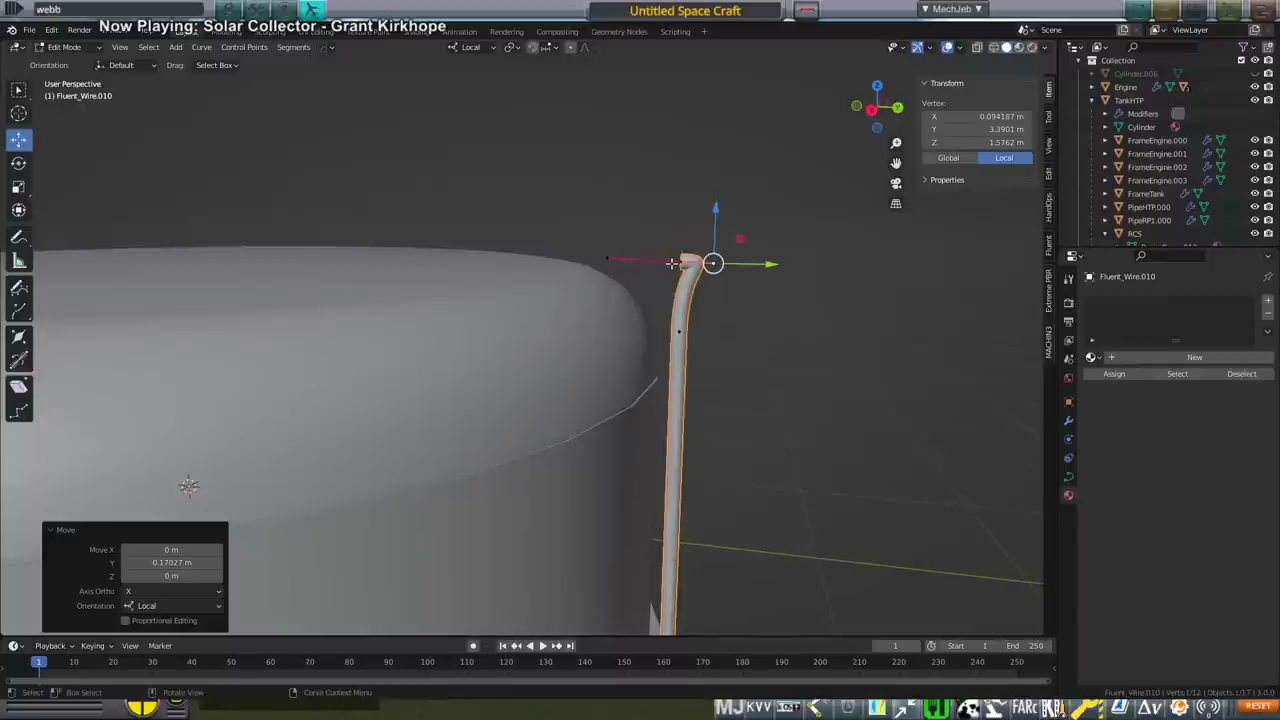
{"action": "left_click", "coordinate": [662, 259]}
{"action": "key", "text": "g"}
{"action": "key", "text": "y"}
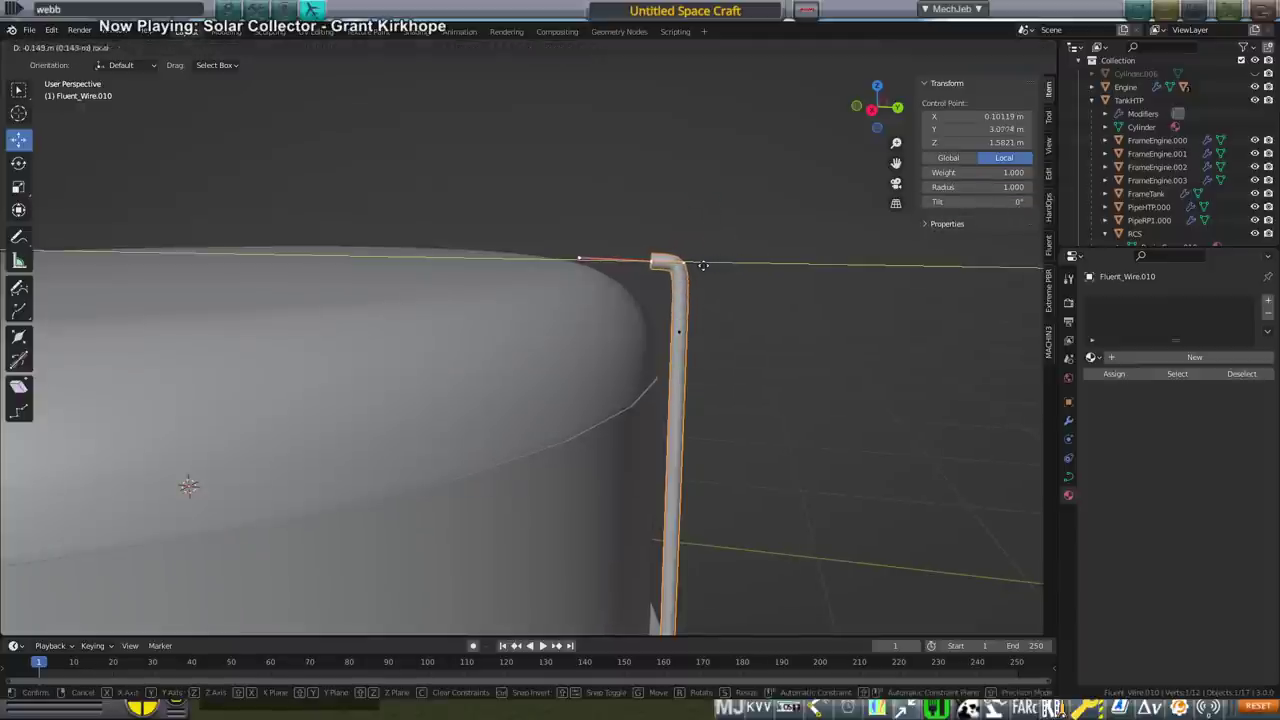
{"action": "left_click", "coordinate": [628, 194]}
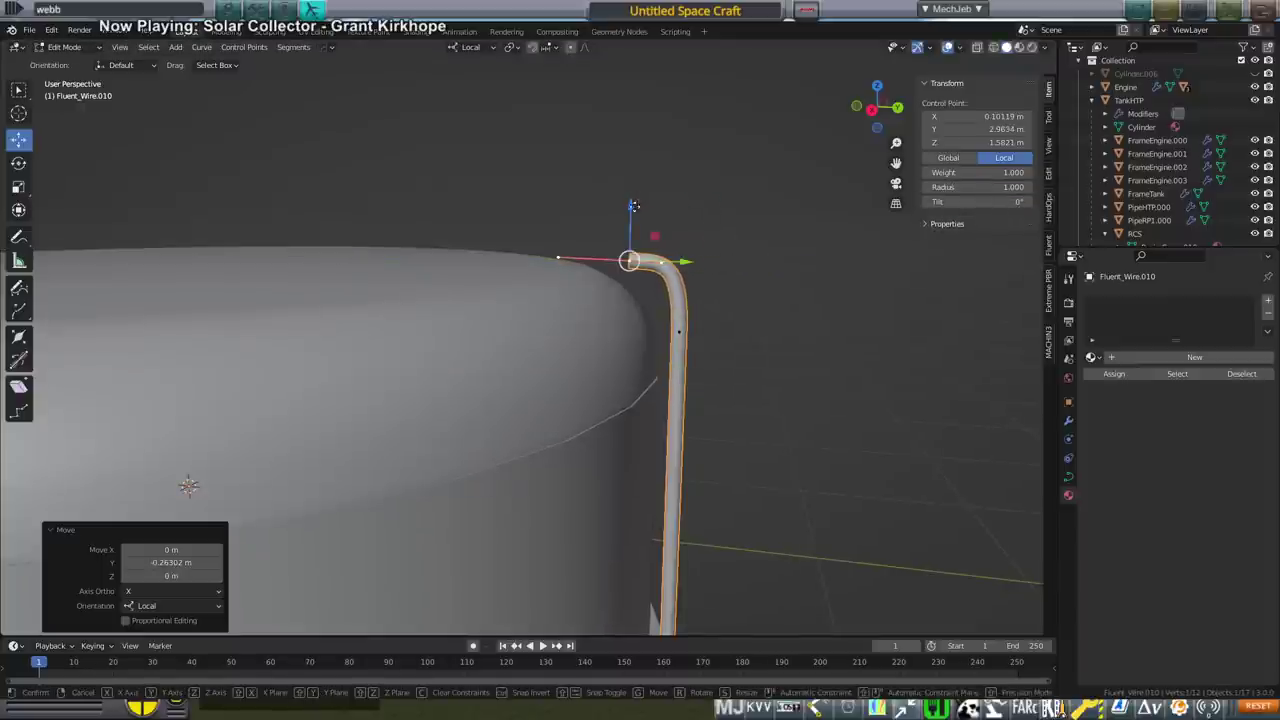
{"action": "key", "text": "g"}
{"action": "key", "text": "z"}
{"action": "left_click", "coordinate": [711, 266]}
{"action": "middle_click_drag", "start_coordinate": [711, 266], "coordinate": [520, 338]}
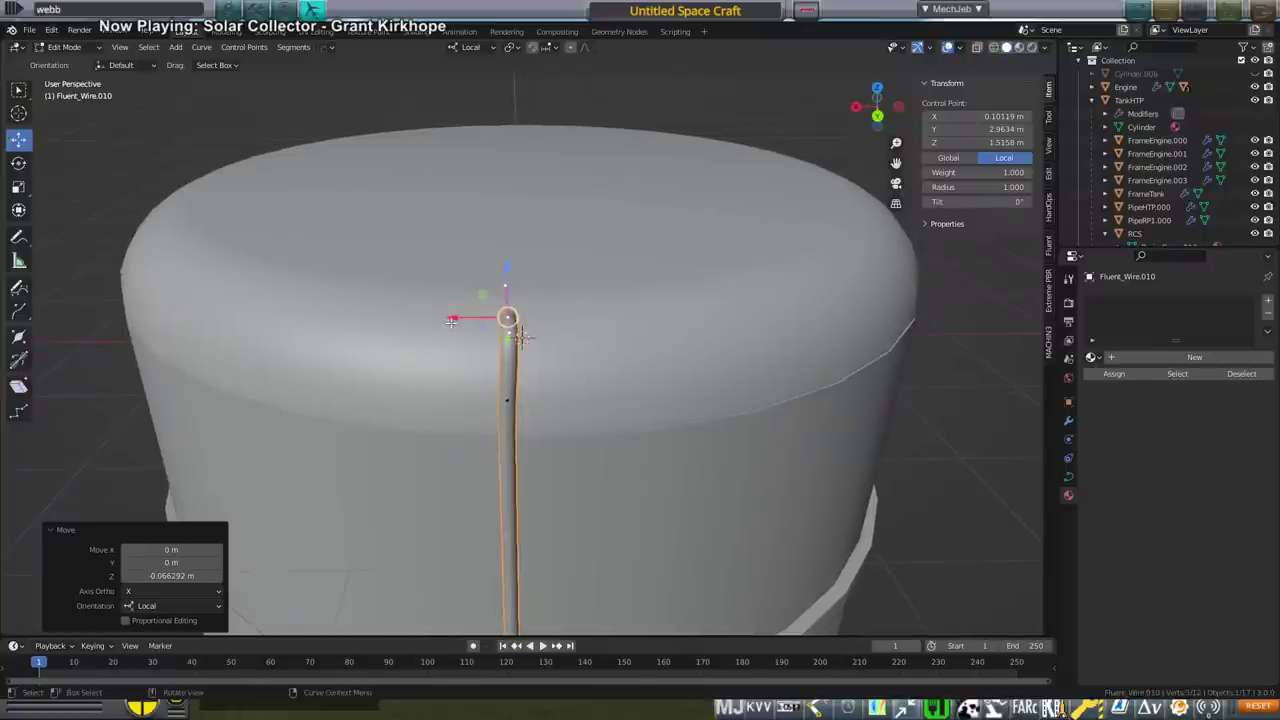
{"action": "left_click_drag", "start_coordinate": [451, 321], "coordinate": [444, 322]}
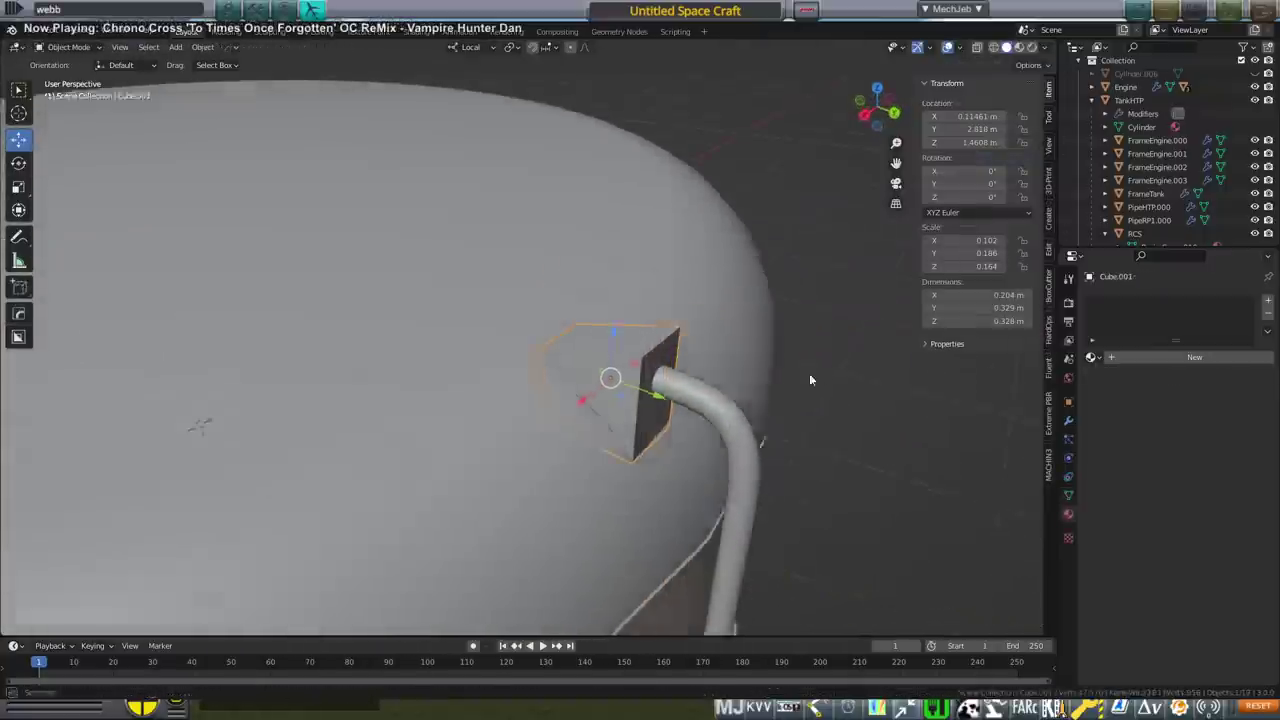
Add a Subdivision Surface modifier to the small box at the wire's upper end.
{"action": "middle_click_drag", "start_coordinate": [810, 379], "coordinate": [749, 406]}
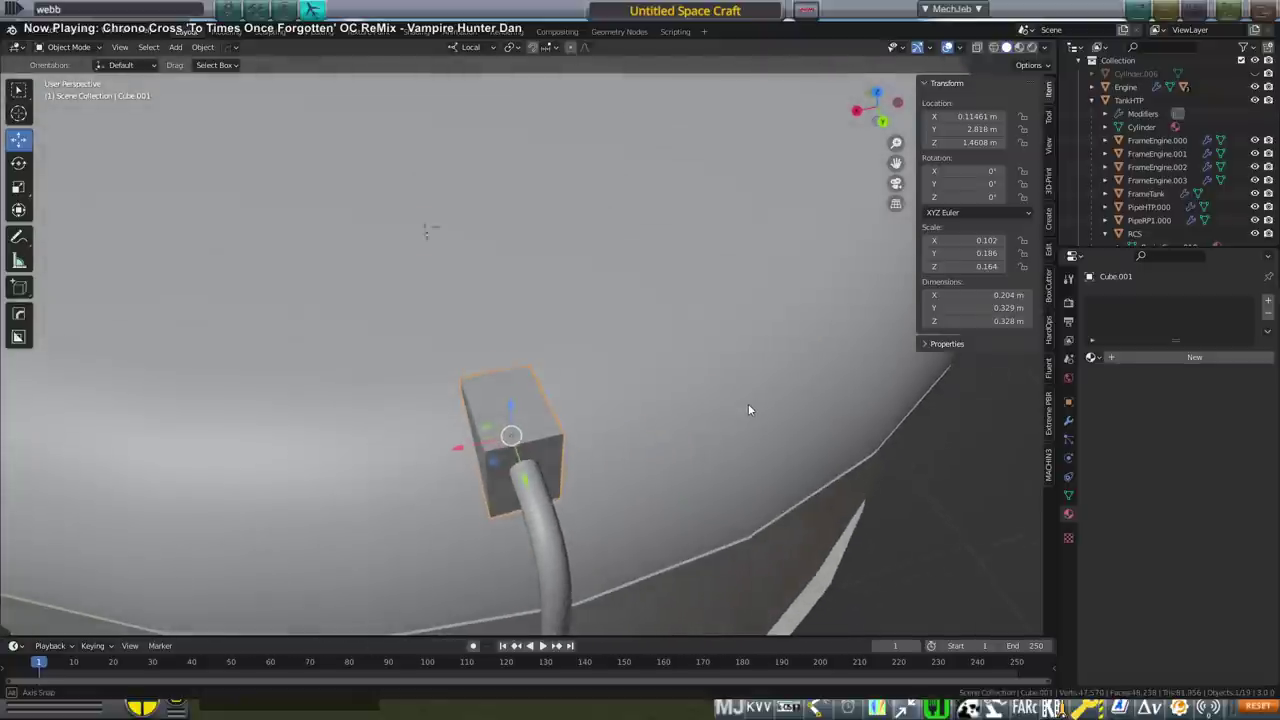
{"action": "left_click", "coordinate": [1068, 420]}
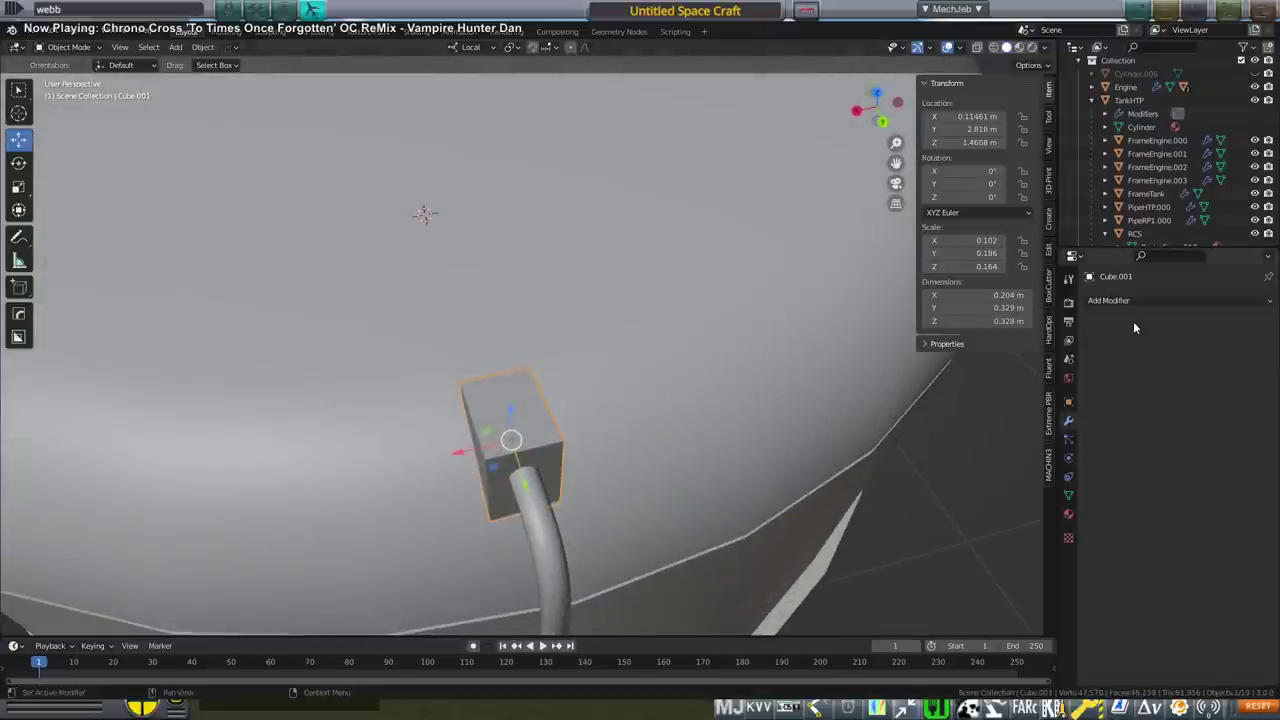
{"action": "left_click", "coordinate": [1126, 299]}
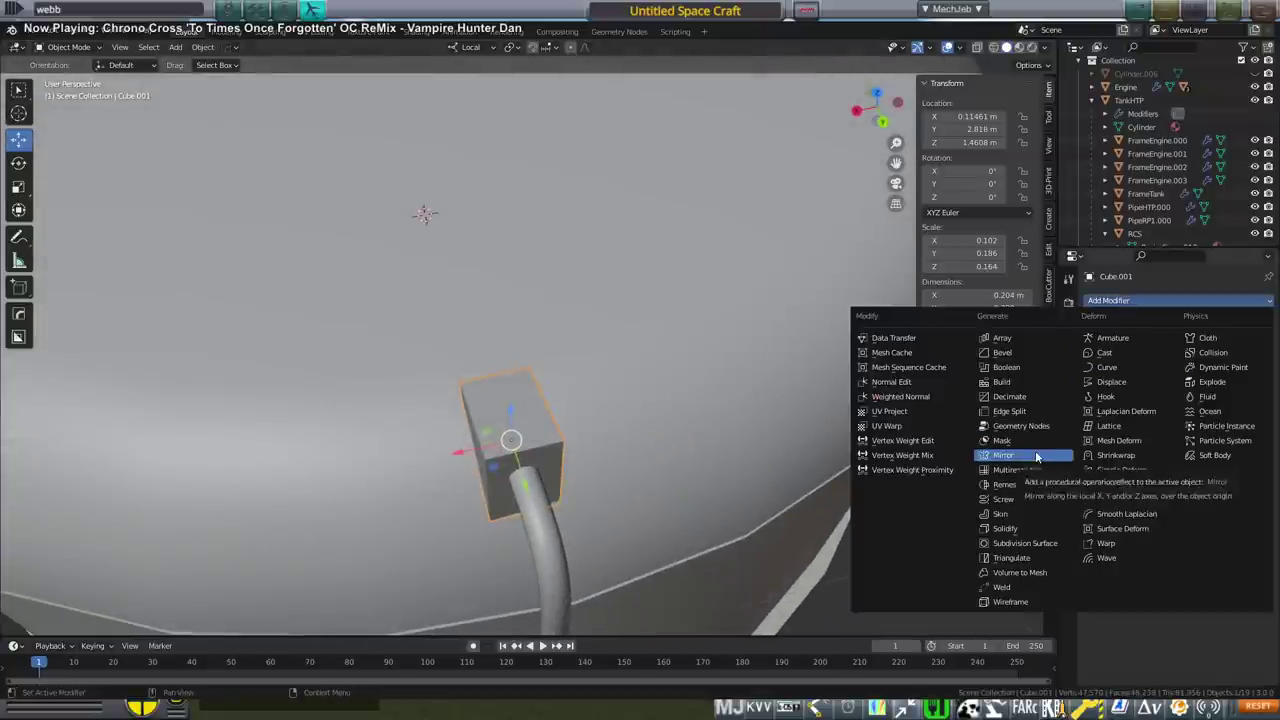
{"action": "left_click", "coordinate": [1022, 543]}
{"action": "middle_click_drag", "start_coordinate": [956, 491], "coordinate": [774, 423]}
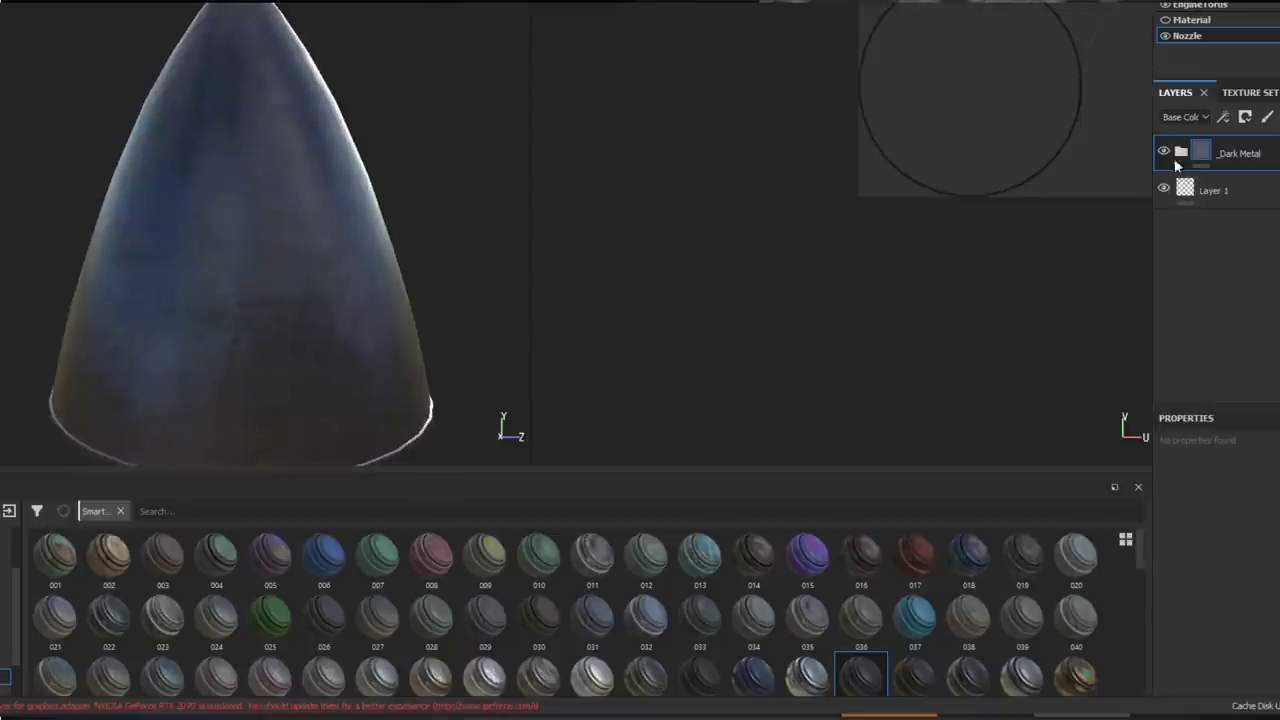
Examine the sublayers inside the _Dark Metal folder of the Nozzle texture set and the nozzle's surface.
{"action": "left_click", "coordinate": [1181, 153]}
{"action": "scroll", "coordinate": [1271, 252], "scroll_direction": "down", "scroll_amount": 2}
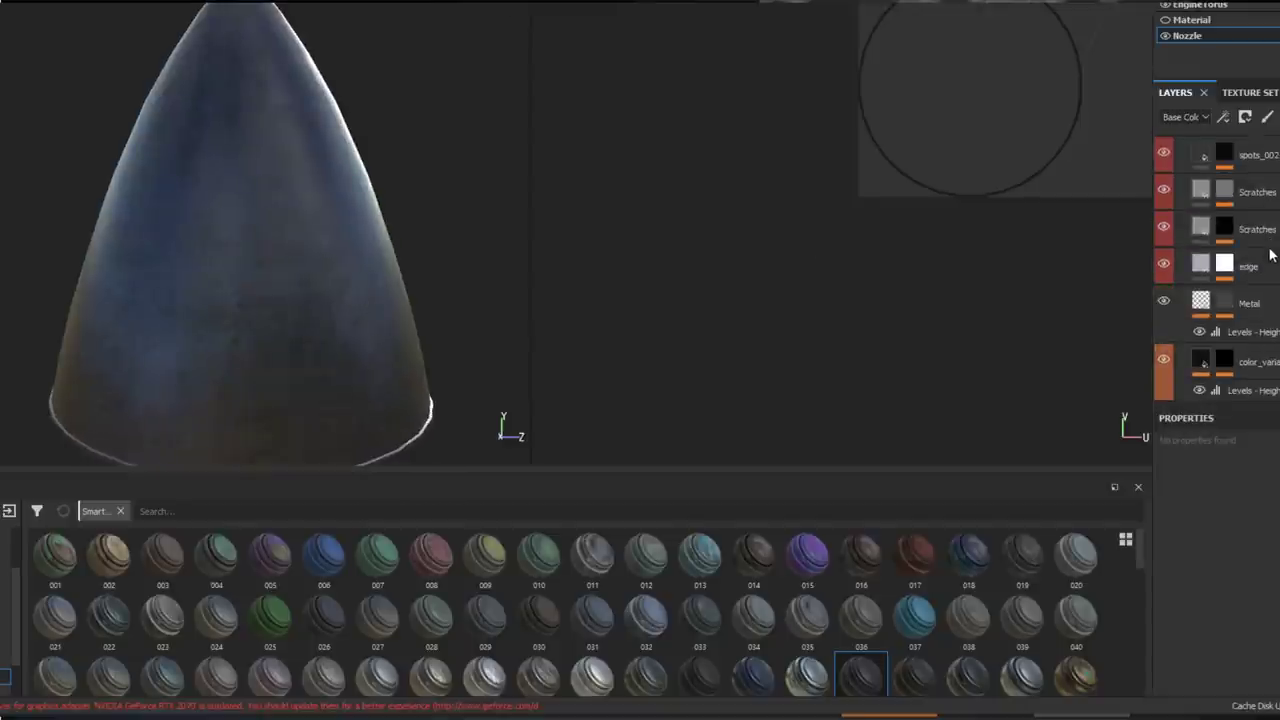
{"action": "scroll", "coordinate": [1271, 252], "scroll_direction": "up", "scroll_amount": 3}
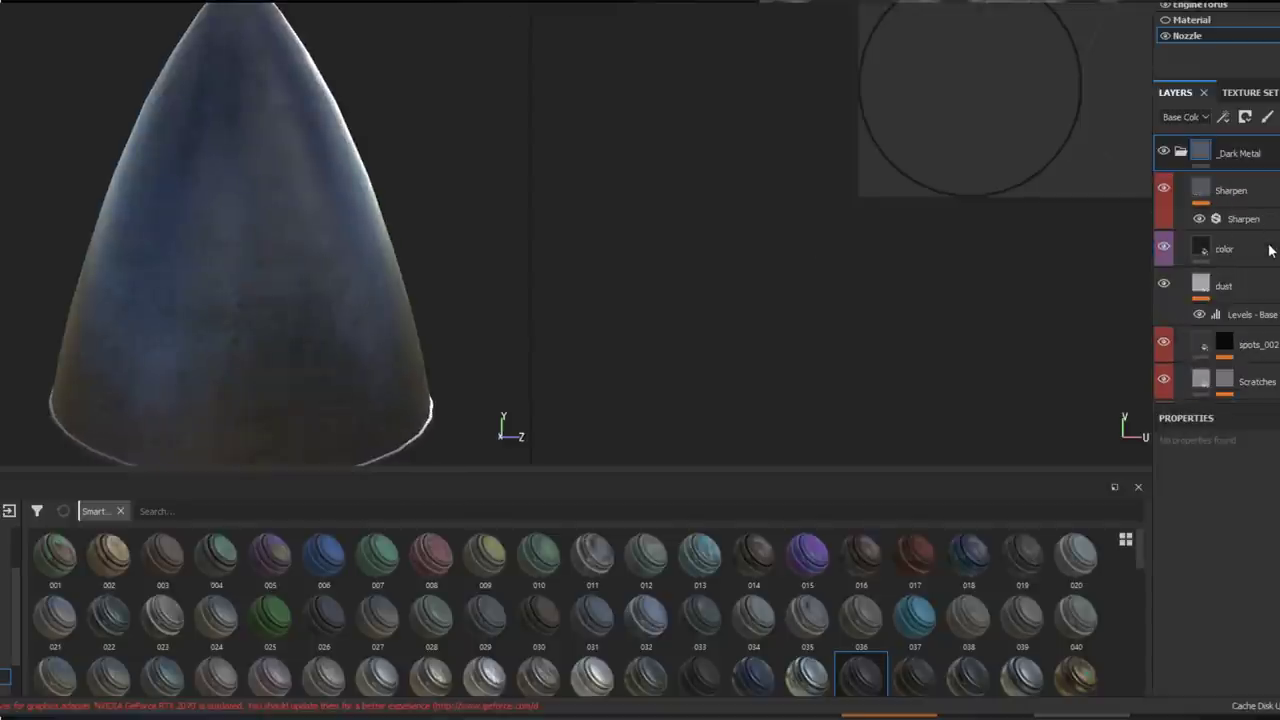
{"action": "left_click_drag", "start_coordinate": [385, 287], "coordinate": [405, 190], "text": "alt"}
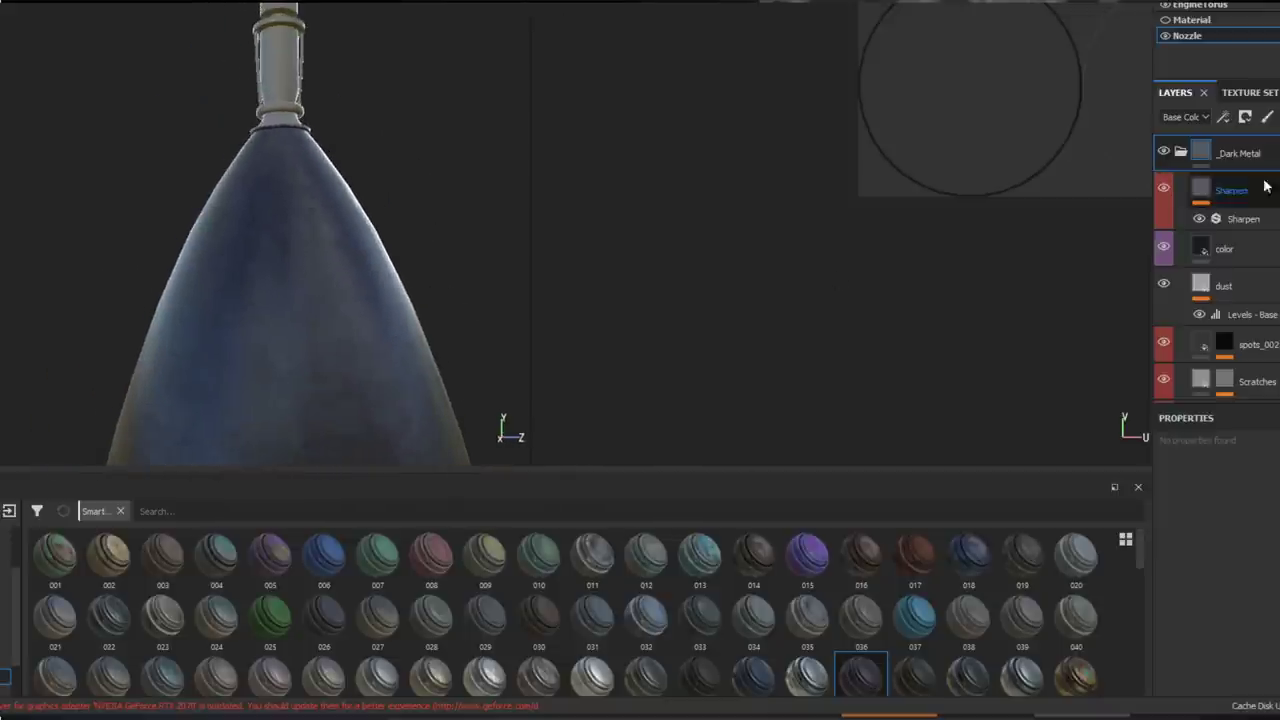
{"action": "right_click", "coordinate": [1180, 151]}
{"action": "left_click", "coordinate": [1240, 238]}
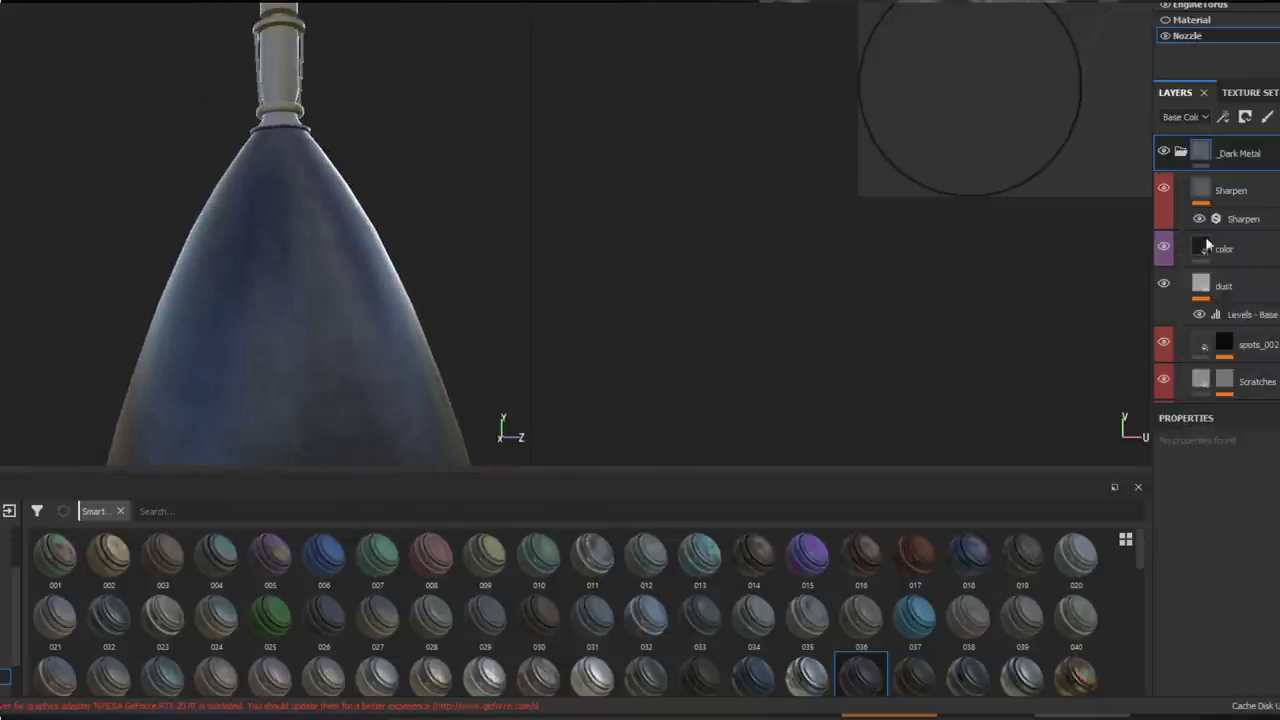
{"action": "middle_click_drag", "start_coordinate": [352, 166], "coordinate": [370, 278], "text": "alt"}
Apply the Plastic Grainy material to the nozzle, set its fill to tri-planar projection and adjust its UV scale.
{"action": "left_click_drag", "start_coordinate": [863, 675], "coordinate": [422, 320]}
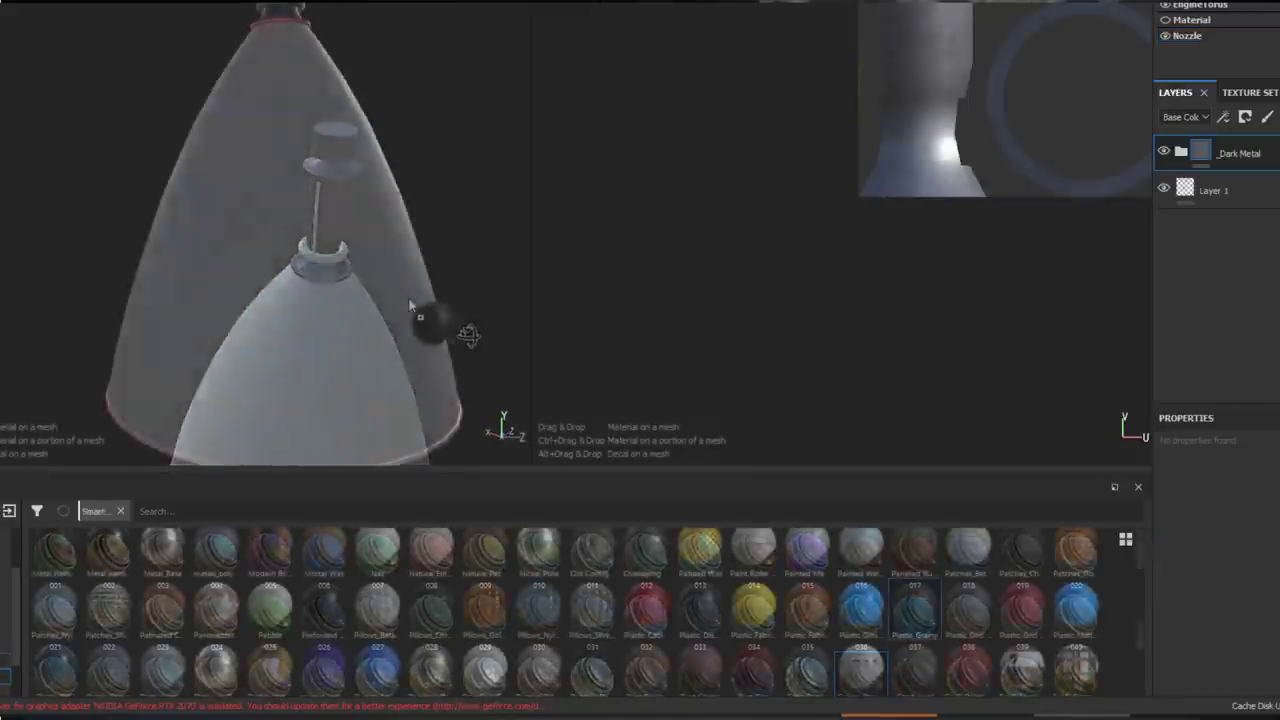
{"action": "left_click_drag", "start_coordinate": [406, 301], "coordinate": [408, 298]}
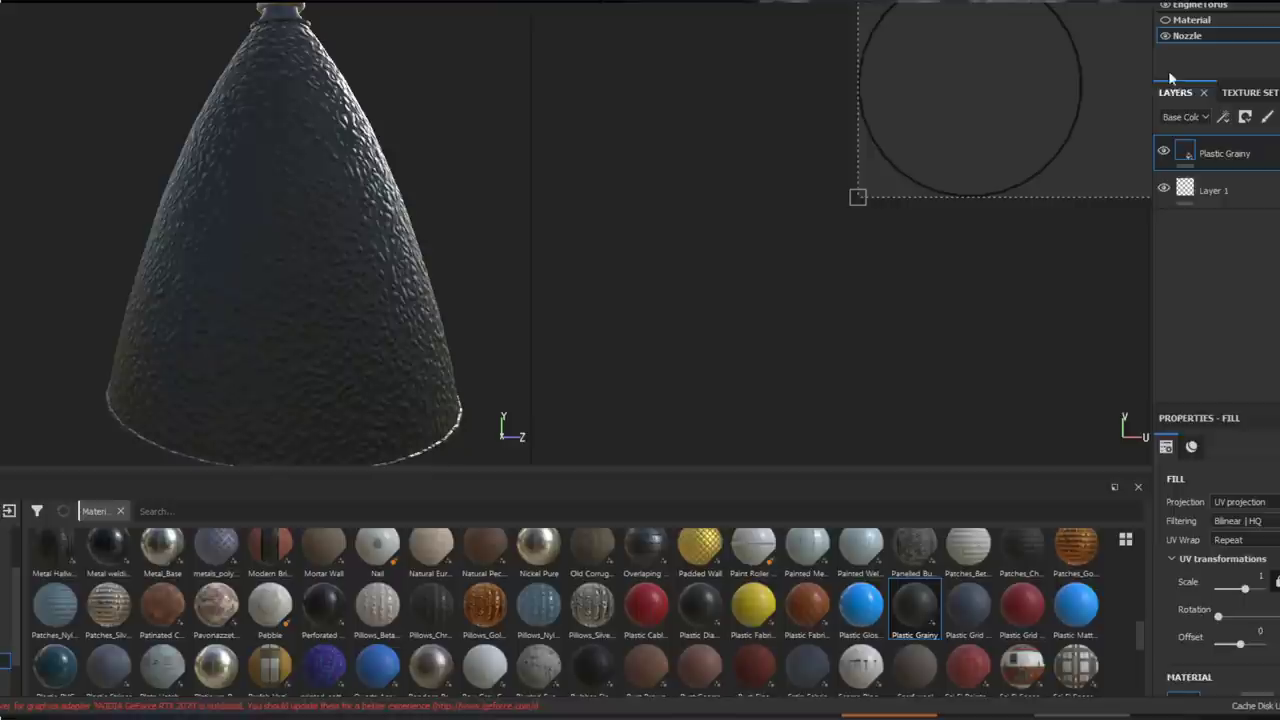
{"action": "left_click", "coordinate": [1175, 119]}
{"action": "left_click", "coordinate": [1261, 339]}
{"action": "left_click", "coordinate": [1240, 502]}
{"action": "left_click", "coordinate": [1248, 541]}
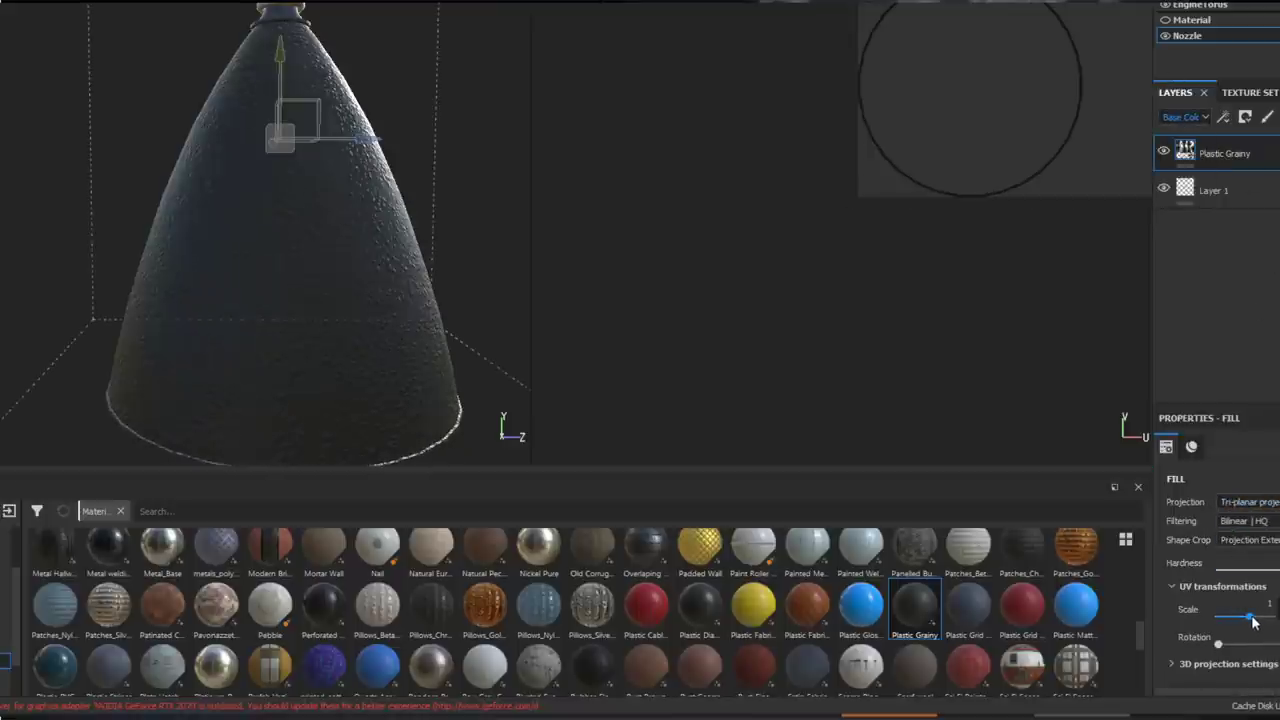
{"action": "left_click_drag", "start_coordinate": [1254, 622], "coordinate": [1256, 622]}
{"action": "left_click_drag", "start_coordinate": [371, 390], "coordinate": [257, 291], "text": "alt"}
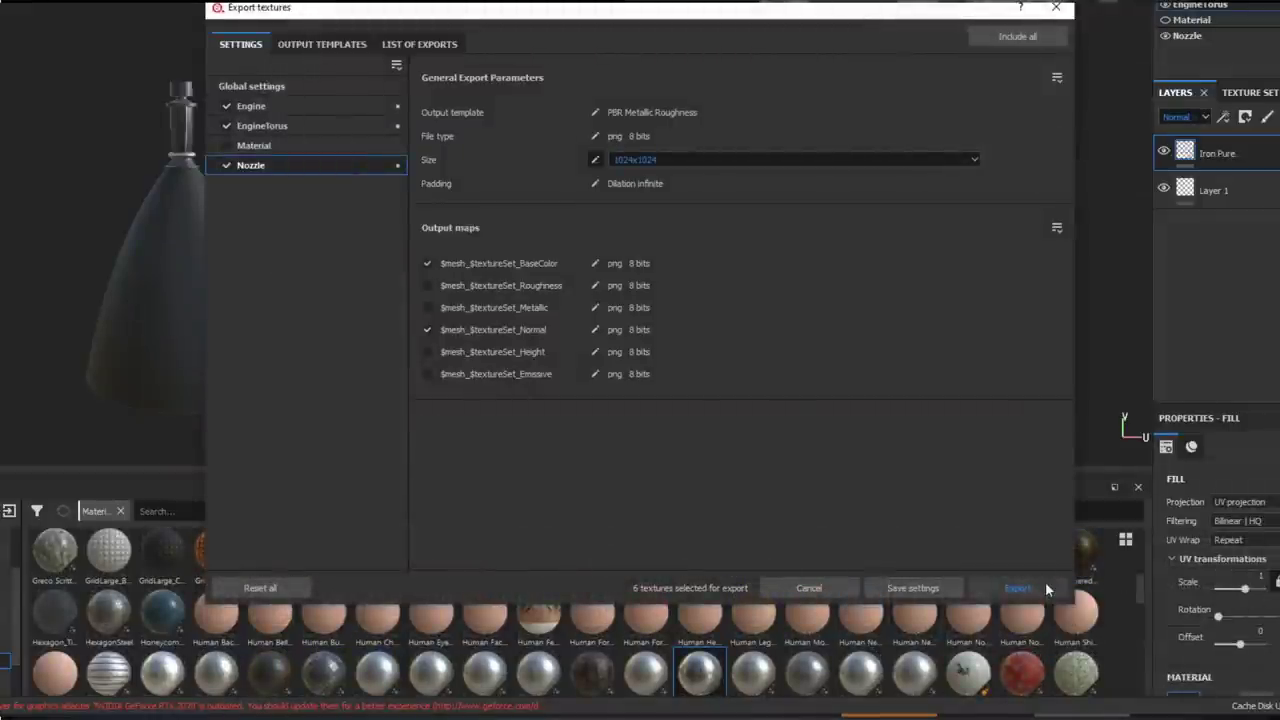
Export the BaseColor and Normal maps of Engine, EngineTorus and Nozzle as 8-bit png files and close the export window.
{"action": "left_click", "coordinate": [1046, 588]}
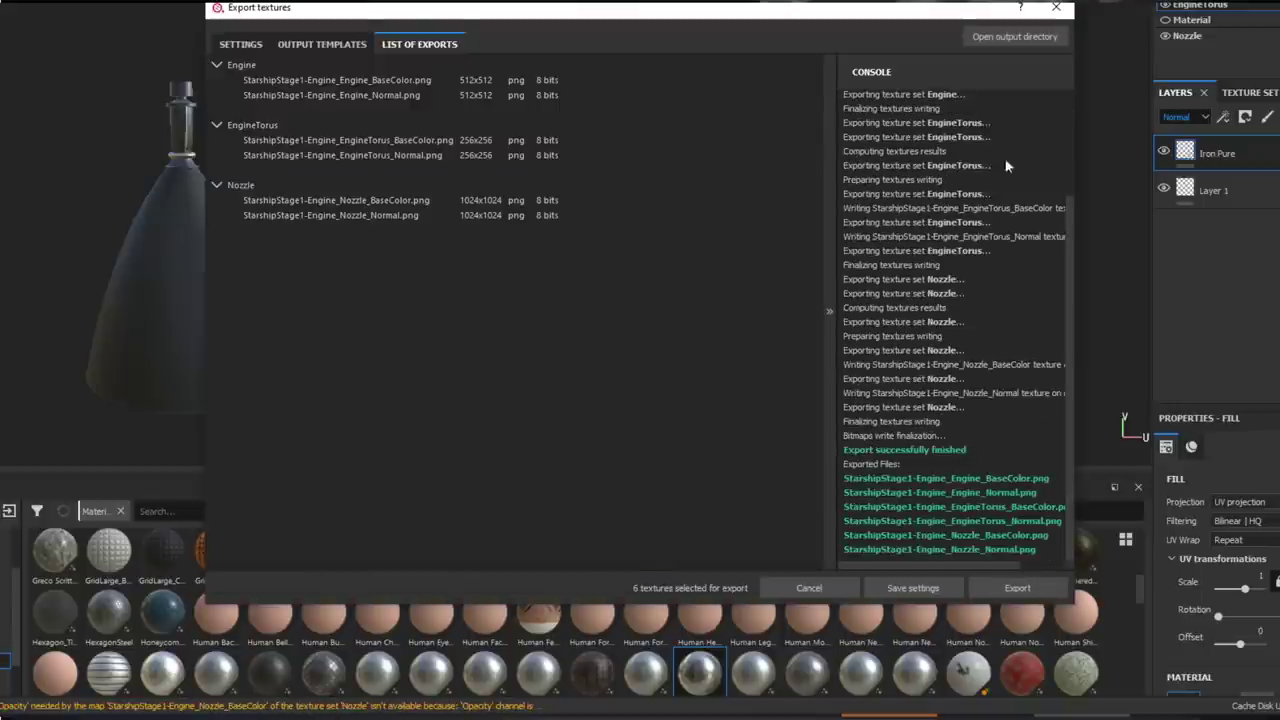
{"action": "left_click", "coordinate": [1056, 7]}
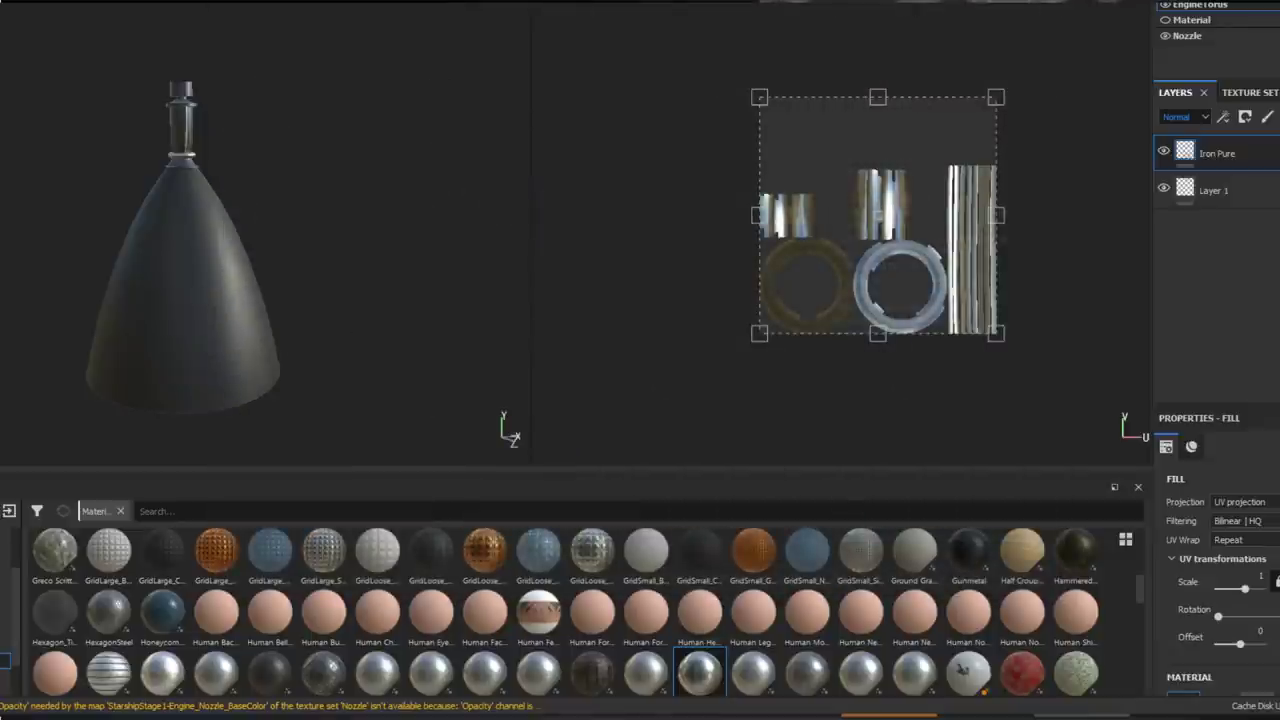
Open the texturing project of the tank and frame assembly and frame the whole model.
{"action": "left_click", "coordinate": [1, 1]}
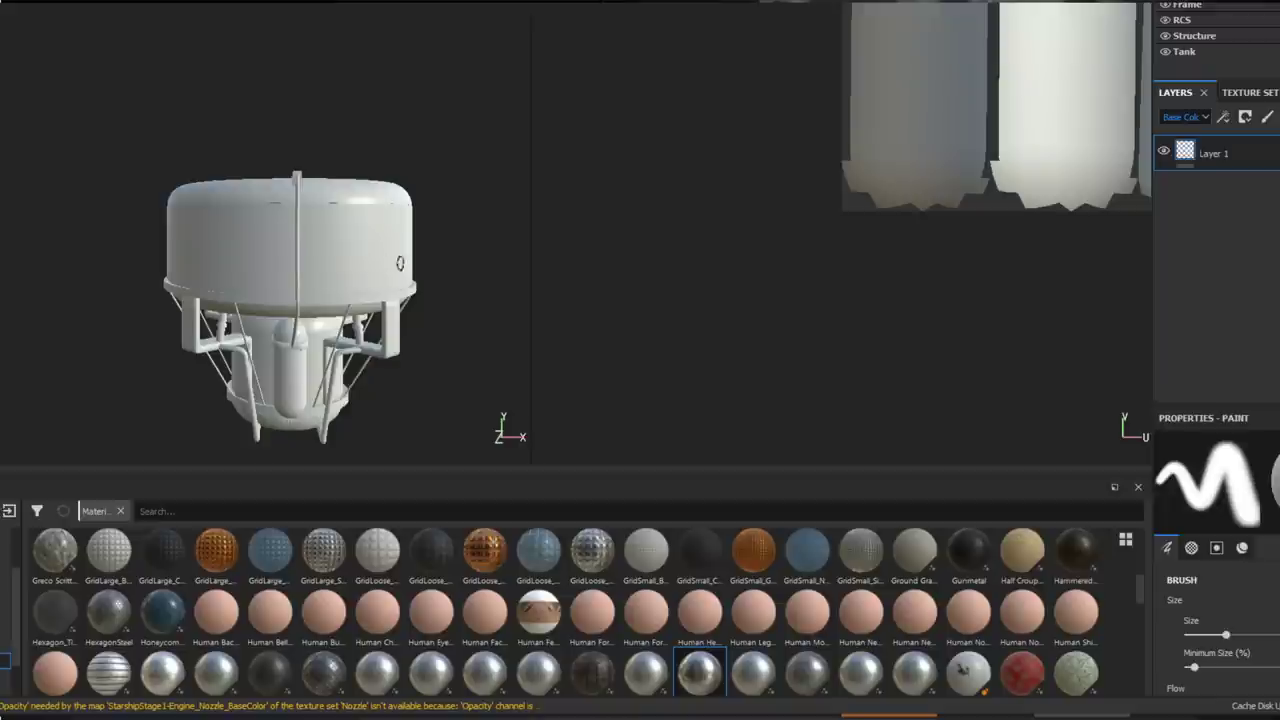
{"action": "middle_click_drag", "start_coordinate": [378, 248], "coordinate": [376, 154], "text": "alt"}
{"action": "scroll", "coordinate": [405, 215], "scroll_direction": "down", "scroll_amount": 1}
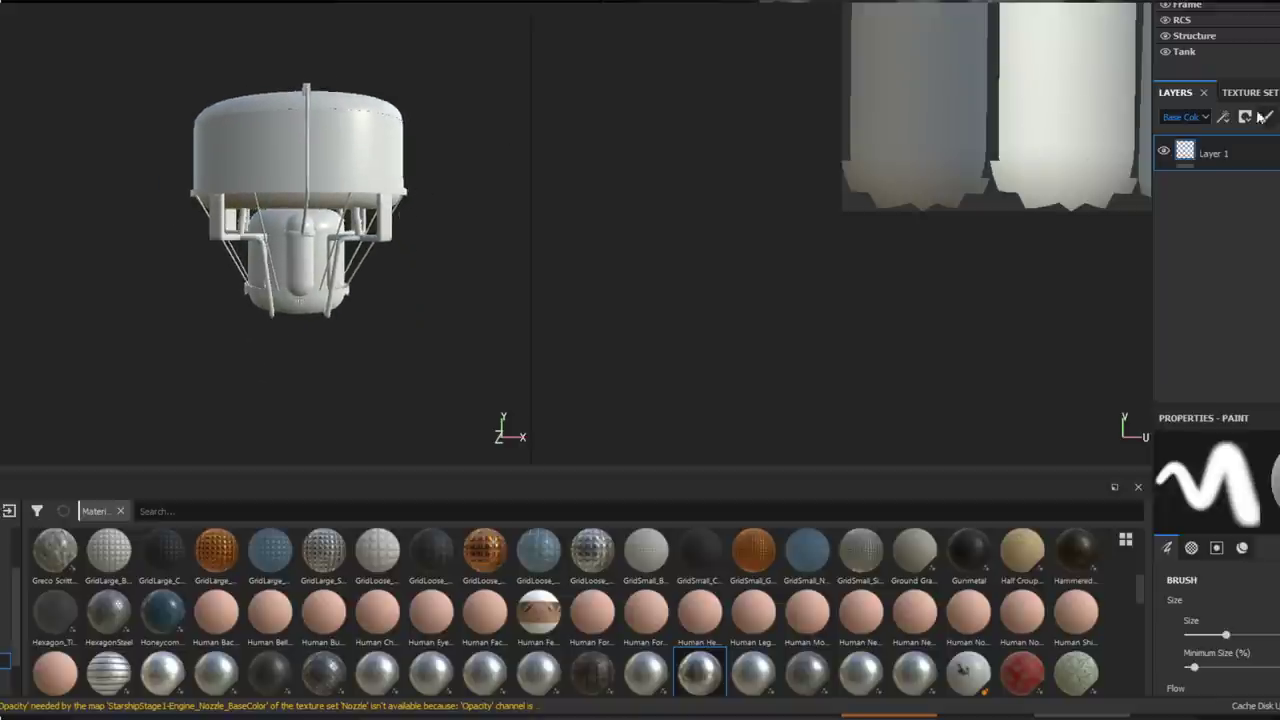
Apply the Carbon Fiber material to the small capsule tank, switch its fill to tri-planar projection and set the UV scale to 42.47.
{"action": "scroll", "coordinate": [429, 608], "scroll_direction": "up", "scroll_amount": 5}
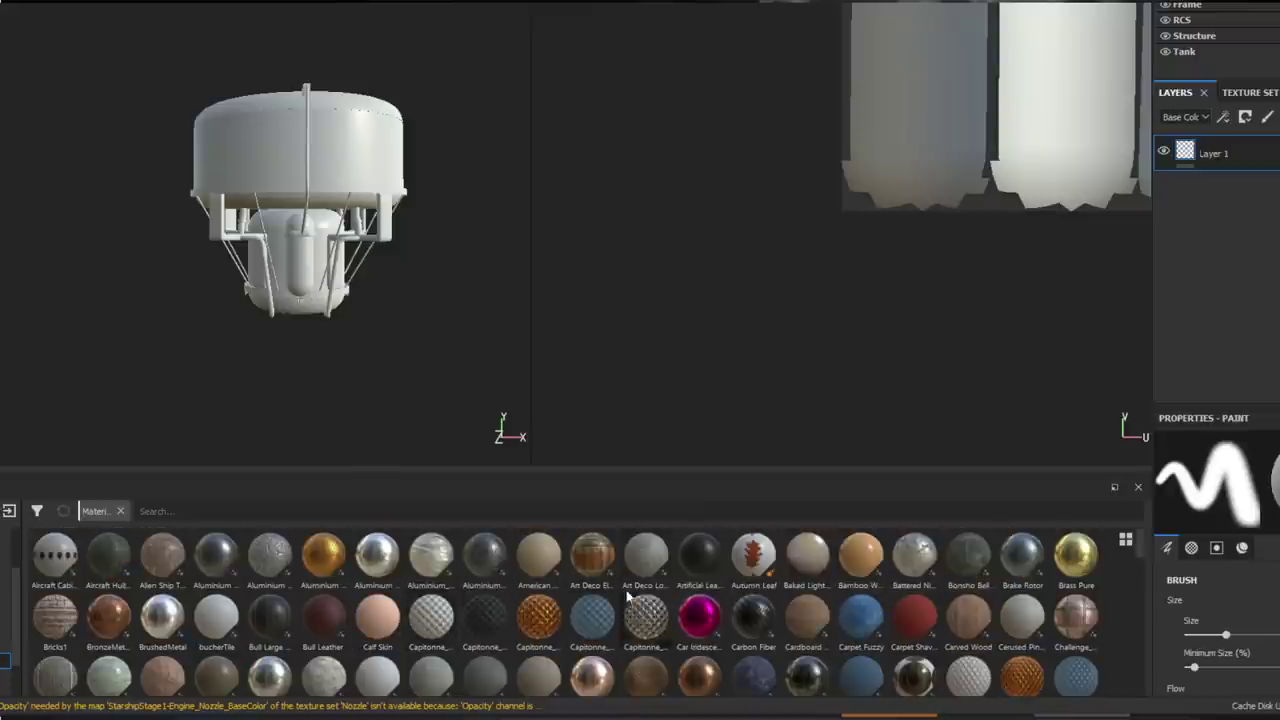
{"action": "left_click_drag", "start_coordinate": [752, 616], "coordinate": [310, 275]}
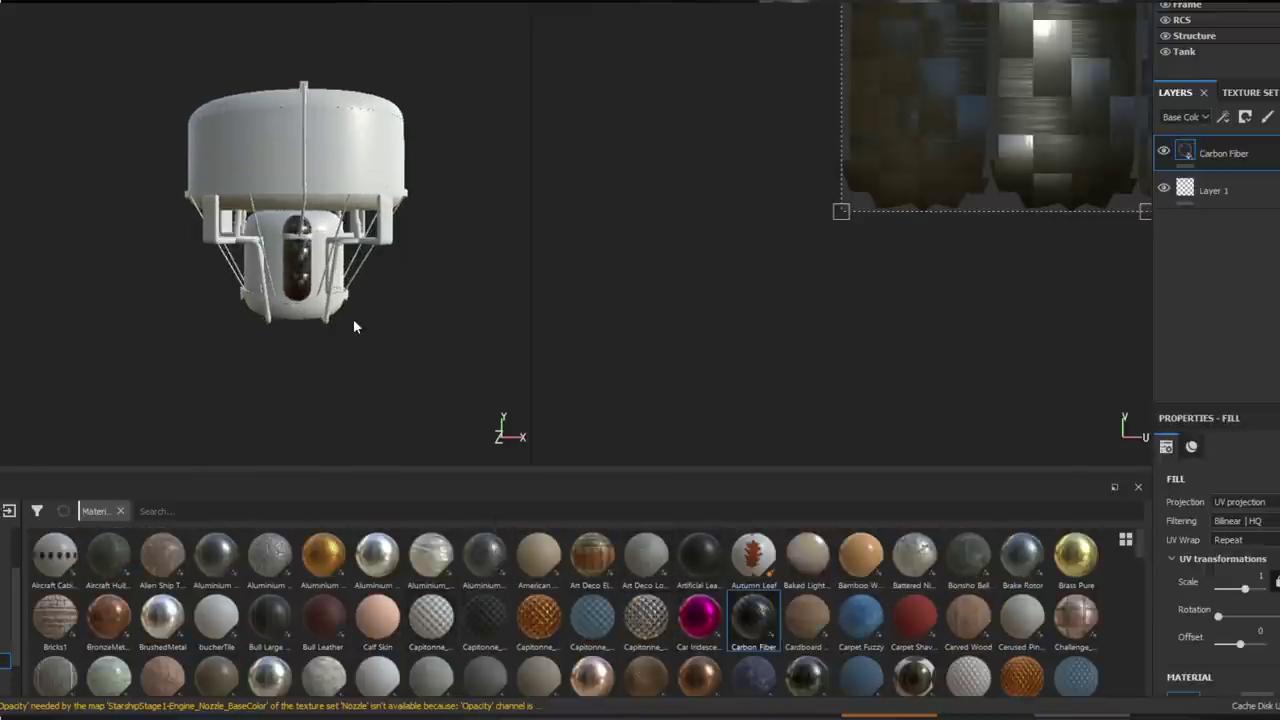
{"action": "scroll", "coordinate": [355, 325], "scroll_direction": "up", "scroll_amount": 6}
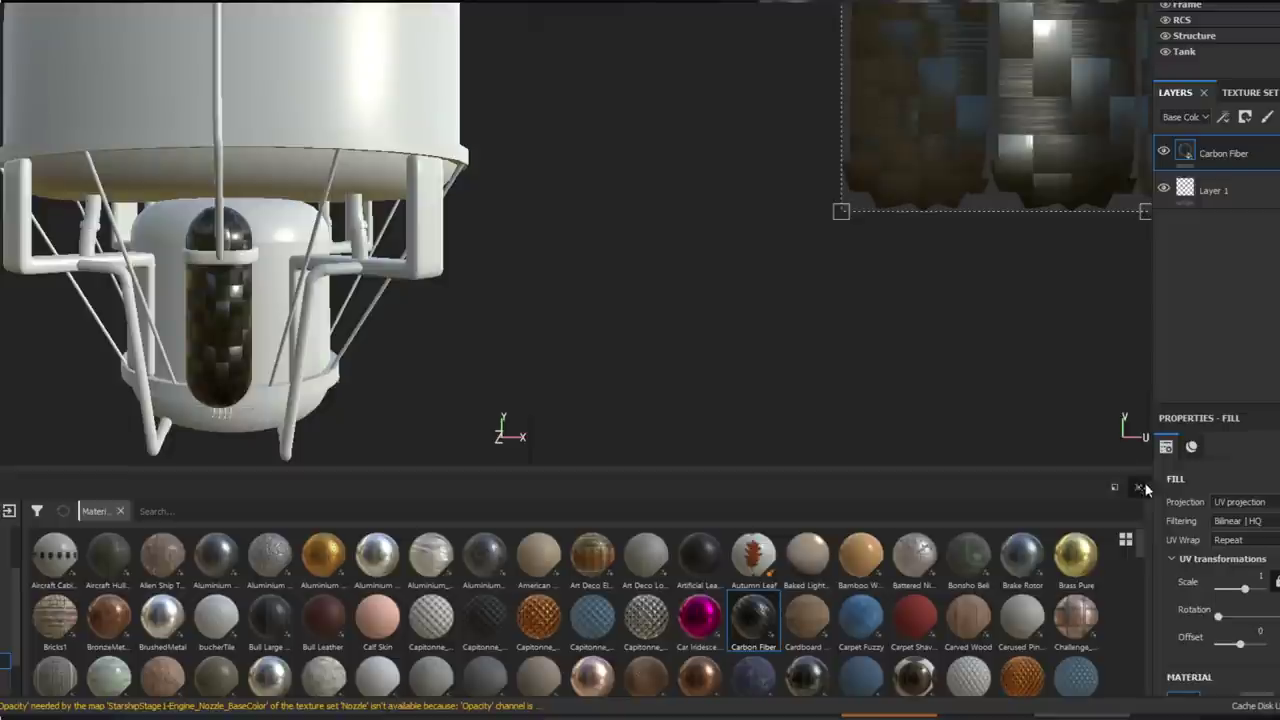
{"action": "left_click", "coordinate": [1240, 501]}
{"action": "left_click", "coordinate": [1235, 528]}
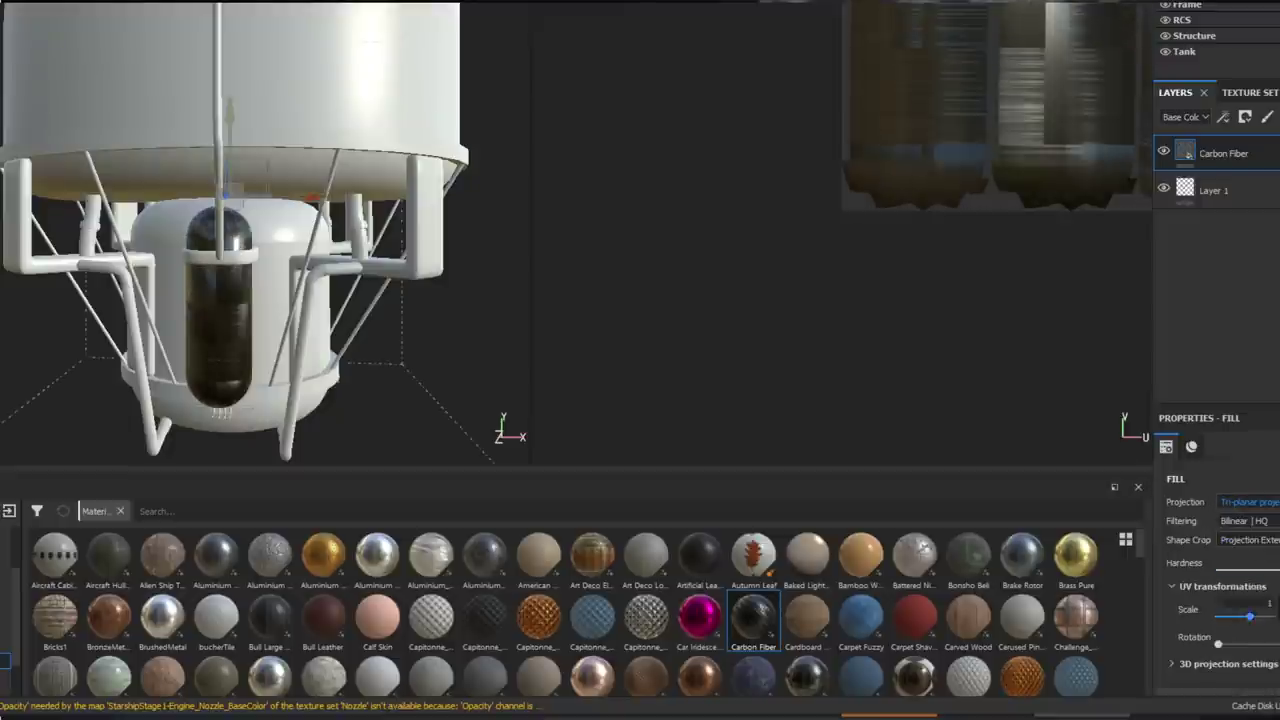
{"action": "left_click_drag", "start_coordinate": [1249, 616], "coordinate": [1263, 618]}
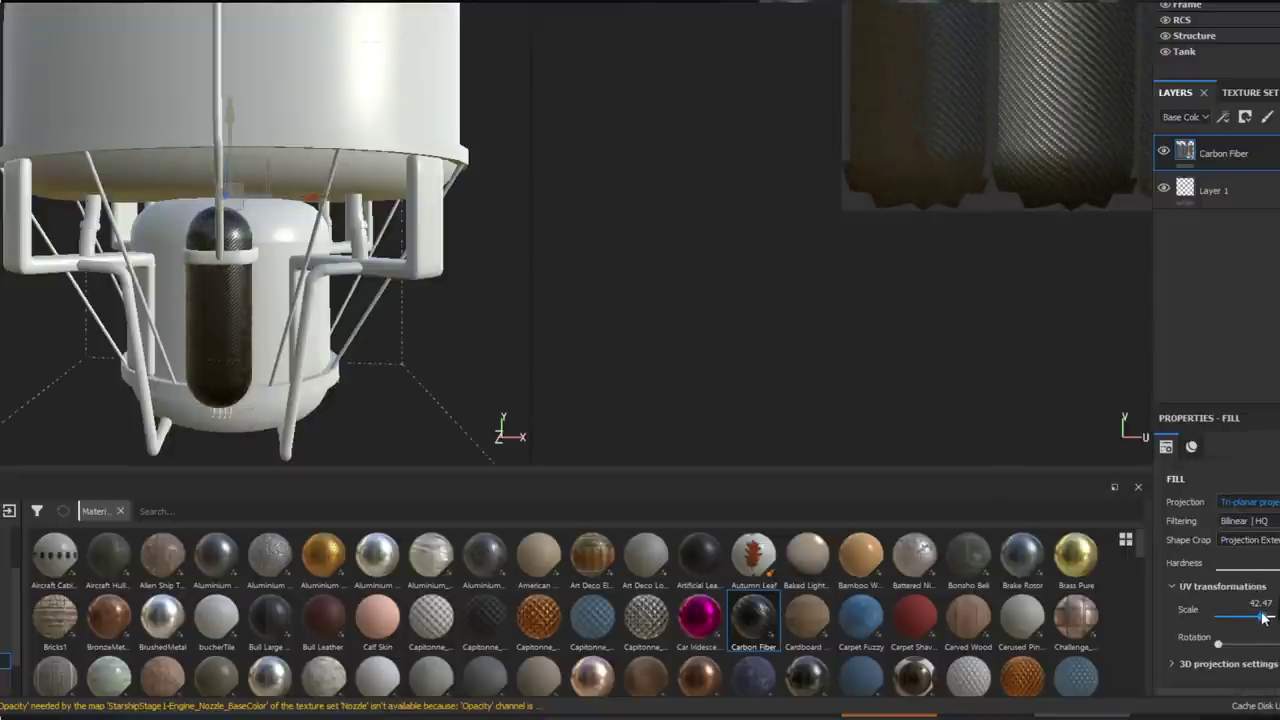
Apply the Steel Rough material to the Tank texture set.
{"action": "left_click_drag", "start_coordinate": [442, 429], "coordinate": [309, 337], "text": "alt"}
{"action": "scroll", "coordinate": [372, 342], "scroll_direction": "down", "scroll_amount": 5}
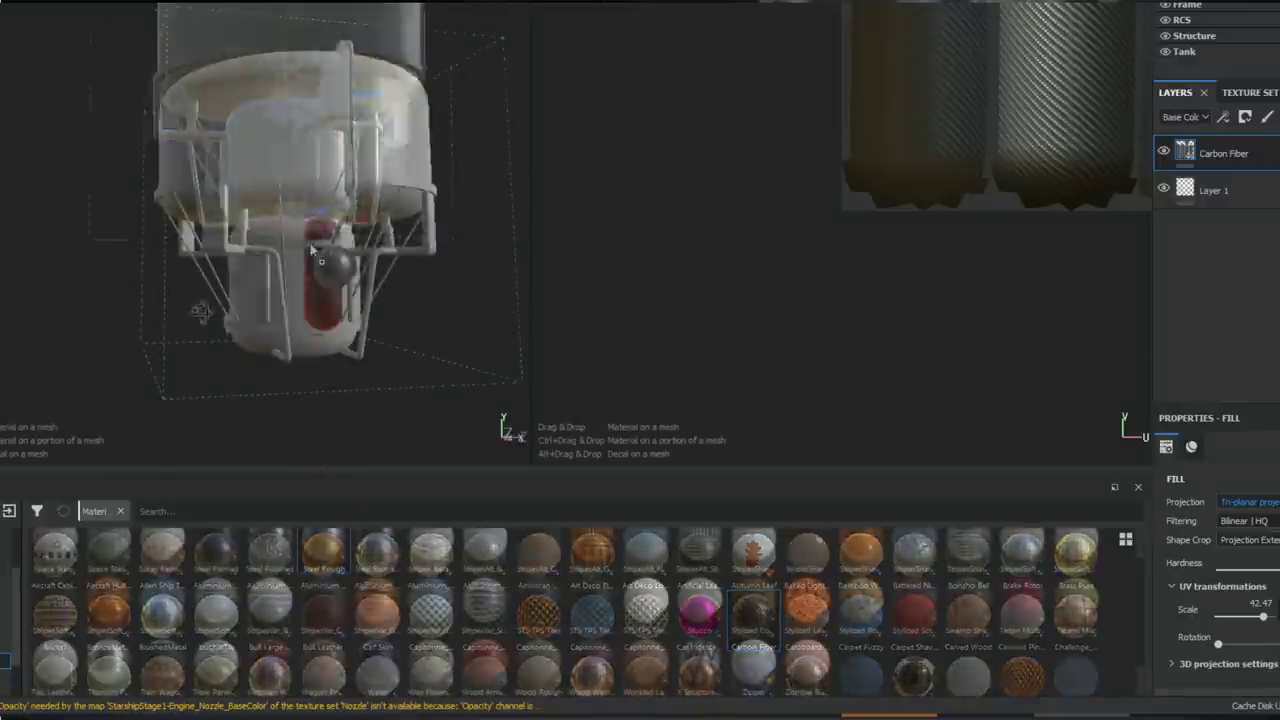
{"action": "left_click_drag", "start_coordinate": [306, 226], "coordinate": [294, 152]}
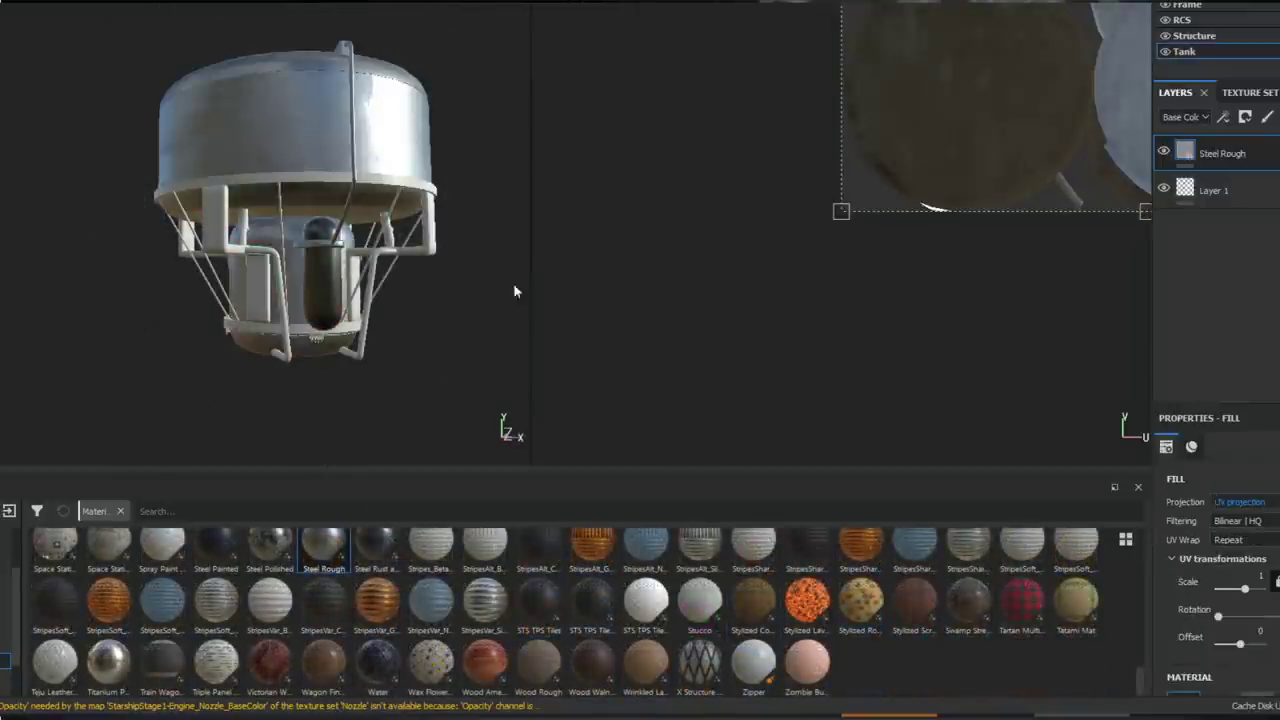
{"action": "left_click_drag", "start_coordinate": [356, 367], "coordinate": [336, 386], "text": "alt"}
{"action": "middle_click_drag", "start_coordinate": [386, 316], "coordinate": [394, 392], "text": "alt"}
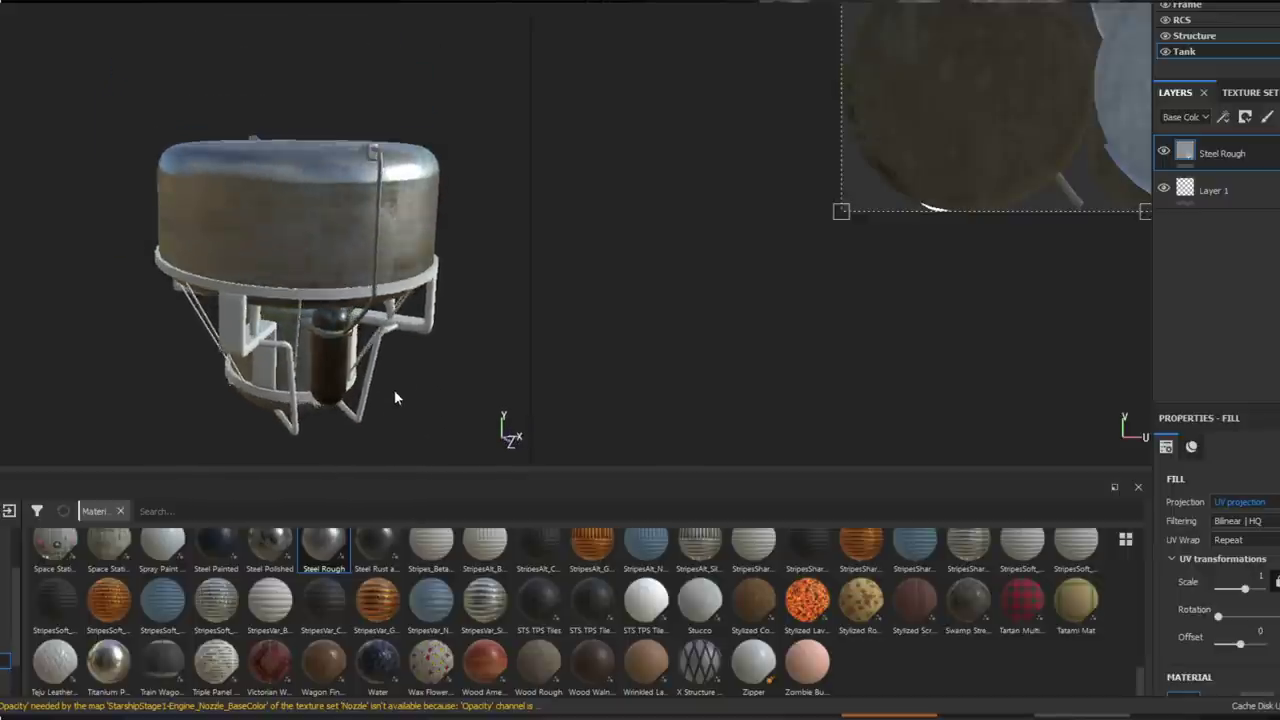
Set the tank's Steel Rough fill to tri-planar projection with a UV scale of 0.62.
{"action": "scroll", "coordinate": [390, 372], "scroll_direction": "up", "scroll_amount": 3}
{"action": "scroll", "coordinate": [391, 372], "scroll_direction": "up", "scroll_amount": 3}
{"action": "middle_click_drag", "start_coordinate": [391, 304], "coordinate": [440, 412], "text": "alt"}
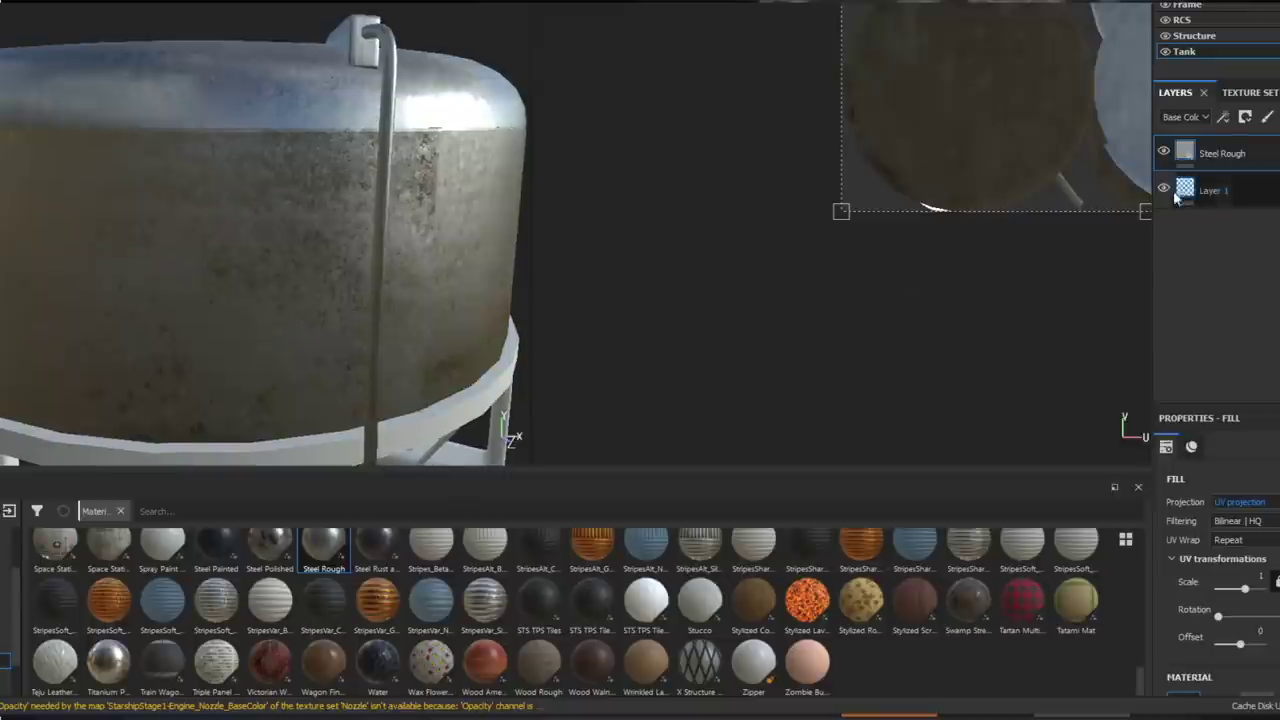
{"action": "left_click", "coordinate": [1240, 502]}
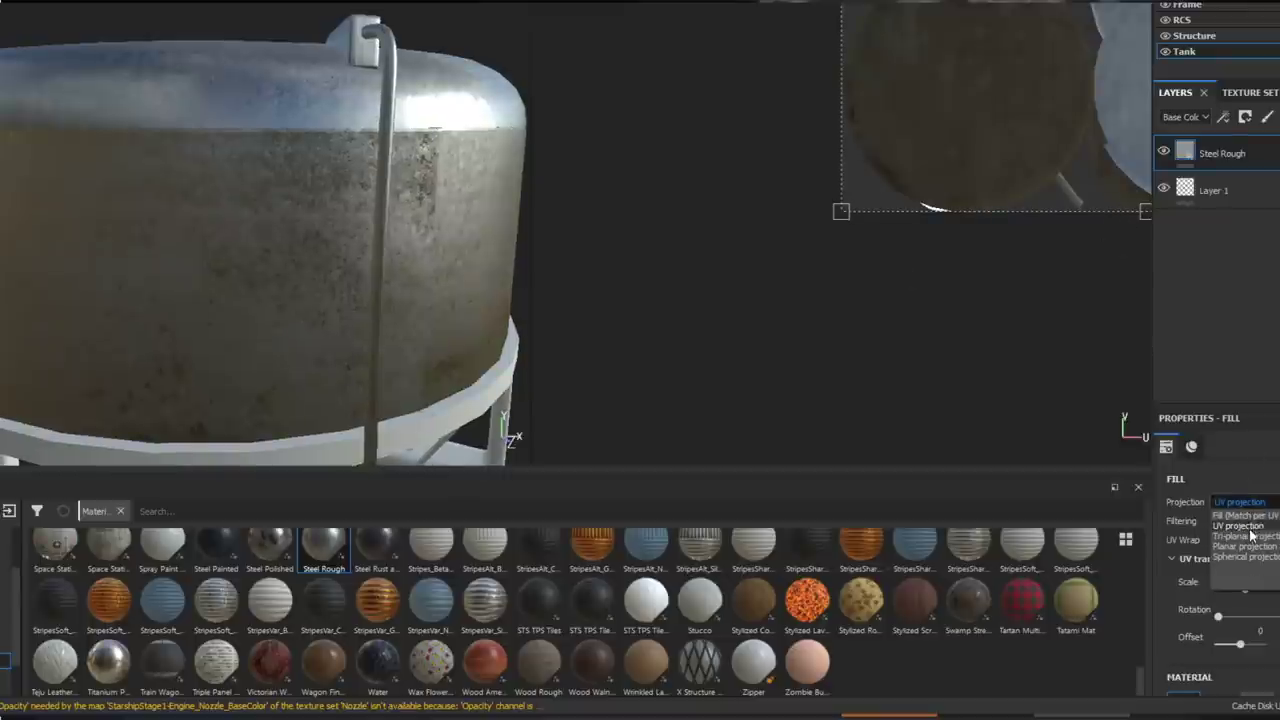
{"action": "left_click", "coordinate": [1245, 516]}
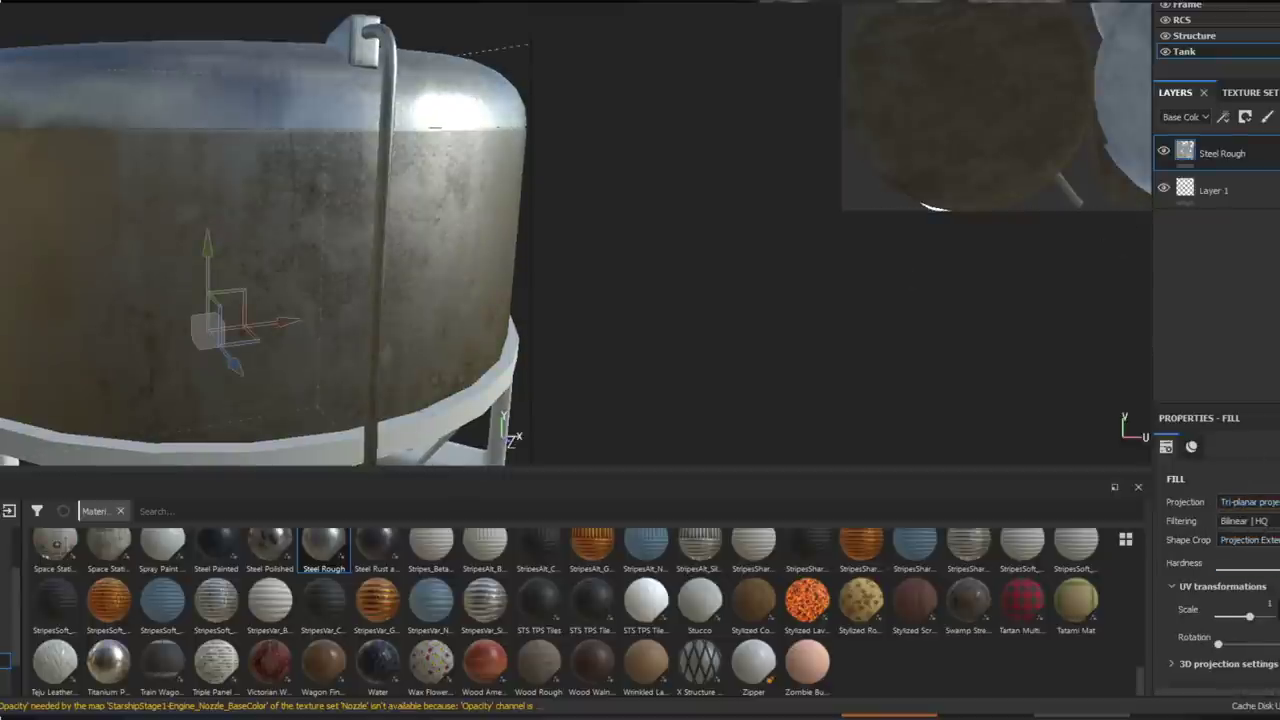
{"action": "left_click_drag", "start_coordinate": [1256, 620], "coordinate": [1249, 622]}
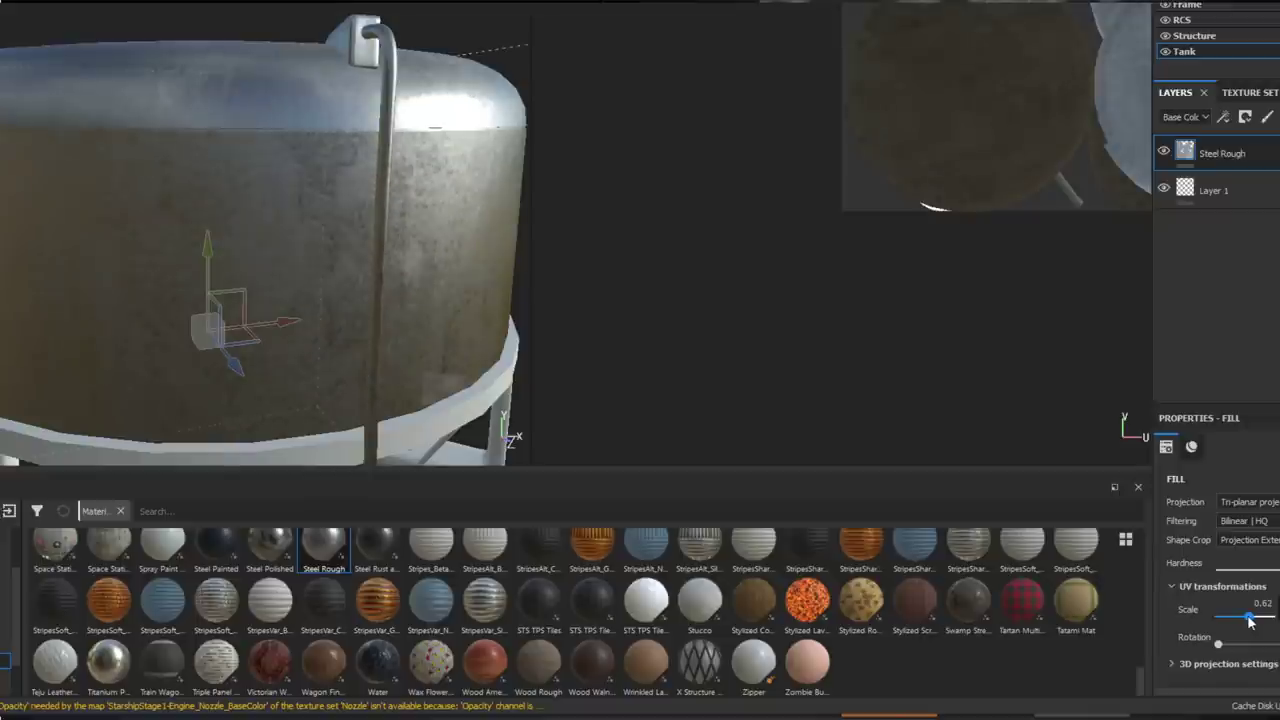
Apply the Random Brushed Titanium material to the Structure texture set with tri-planar projection.
{"action": "left_click_drag", "start_coordinate": [478, 349], "coordinate": [401, 312], "text": "alt"}
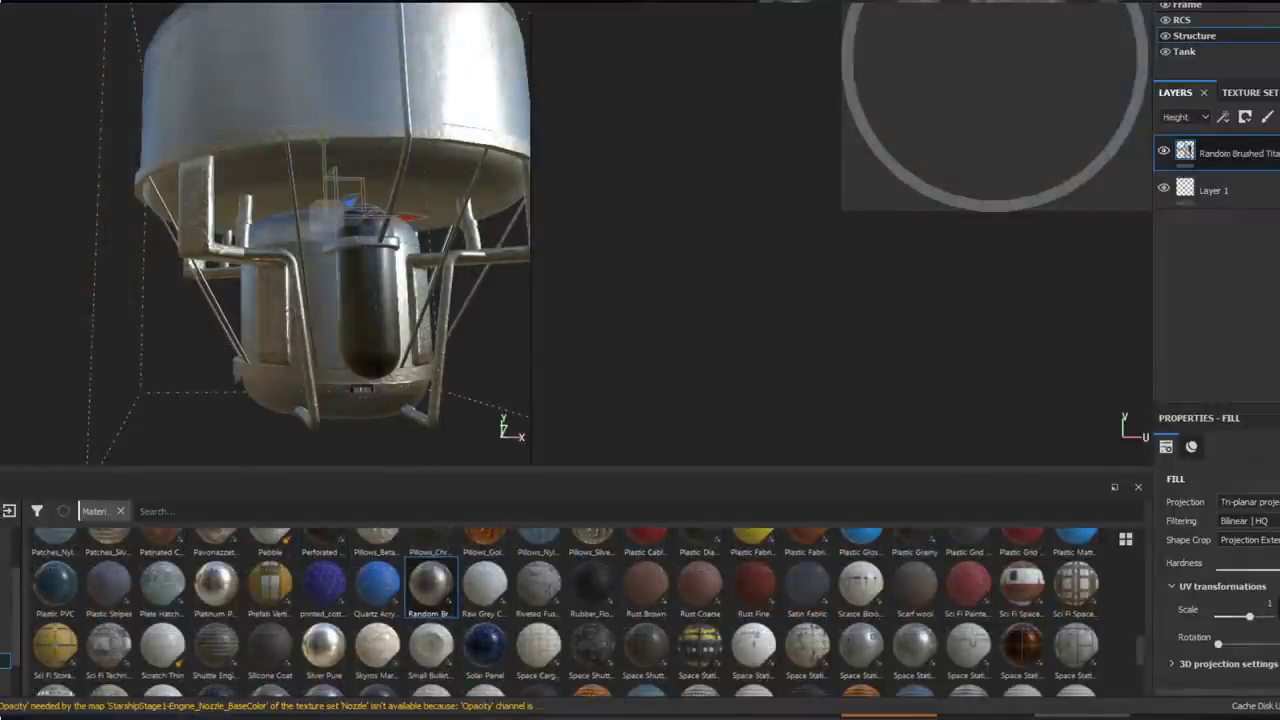
{"action": "left_click_drag", "start_coordinate": [285, 300], "coordinate": [357, 306], "text": "alt"}
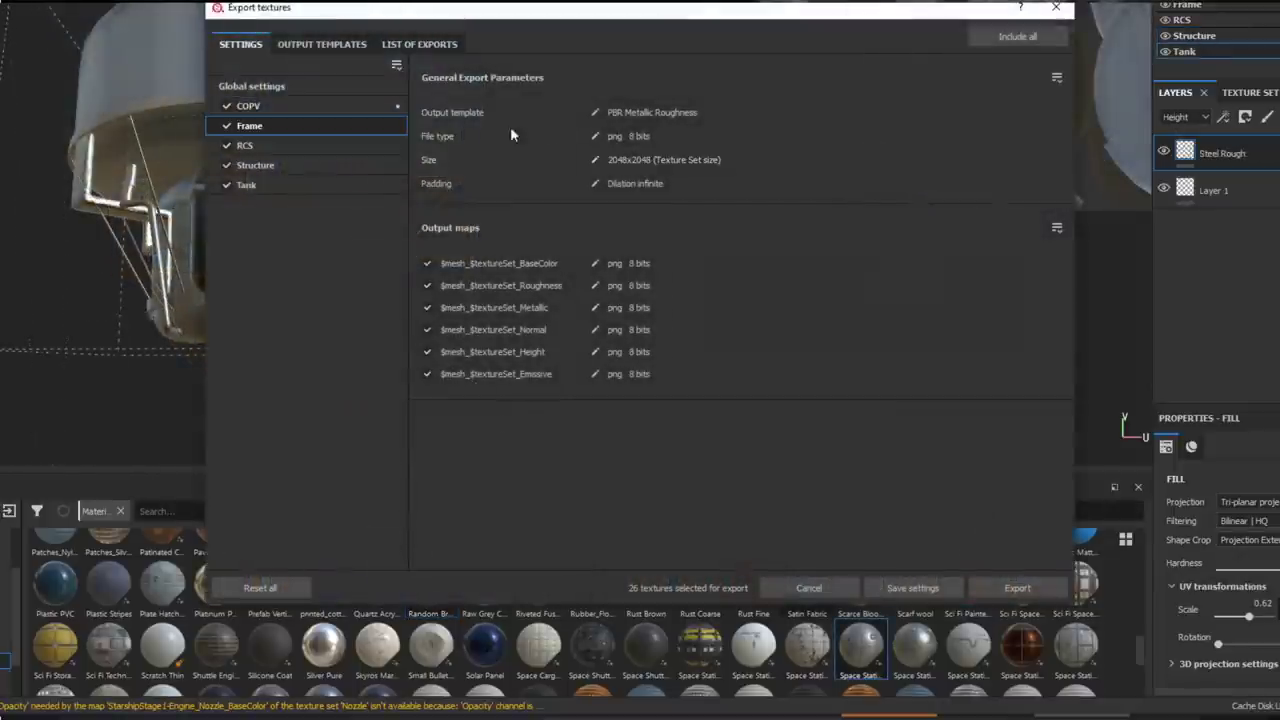
Set the Frame texture set's export size to 1024x1024, keeping only its BaseColor and Normal maps.
{"action": "left_click", "coordinate": [600, 158]}
{"action": "left_click", "coordinate": [642, 158]}
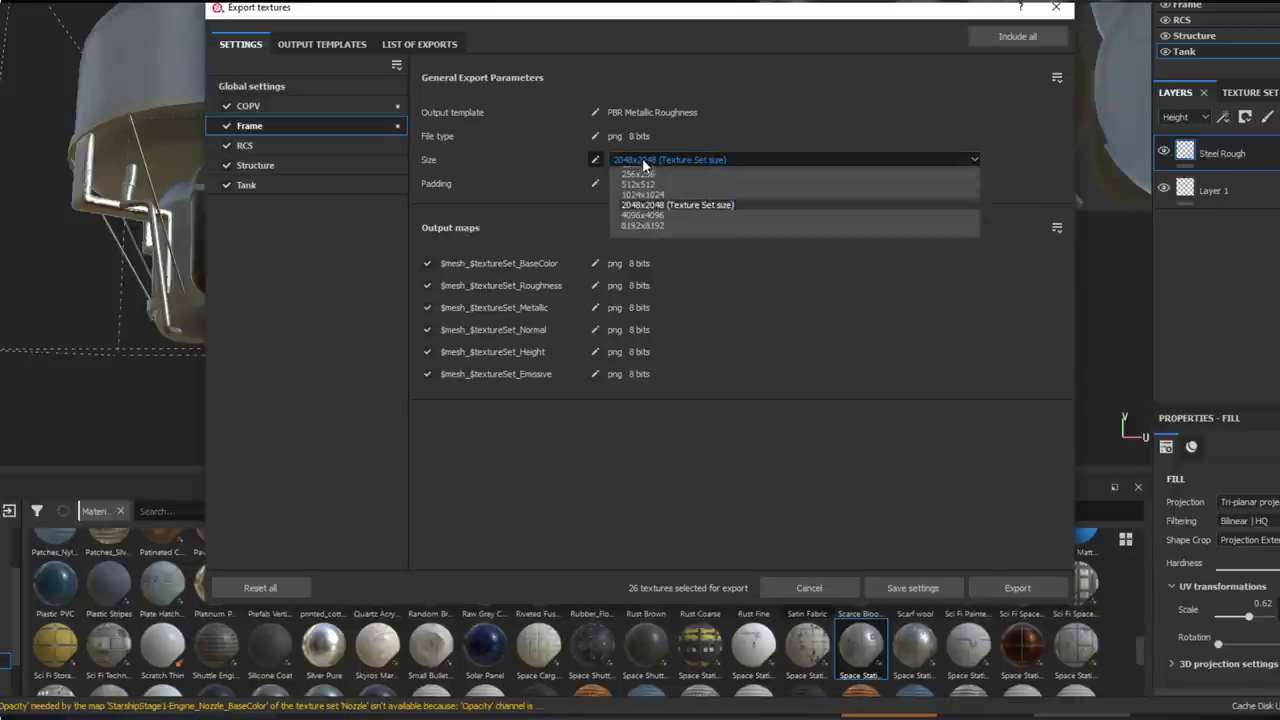
{"action": "left_click", "coordinate": [640, 190]}
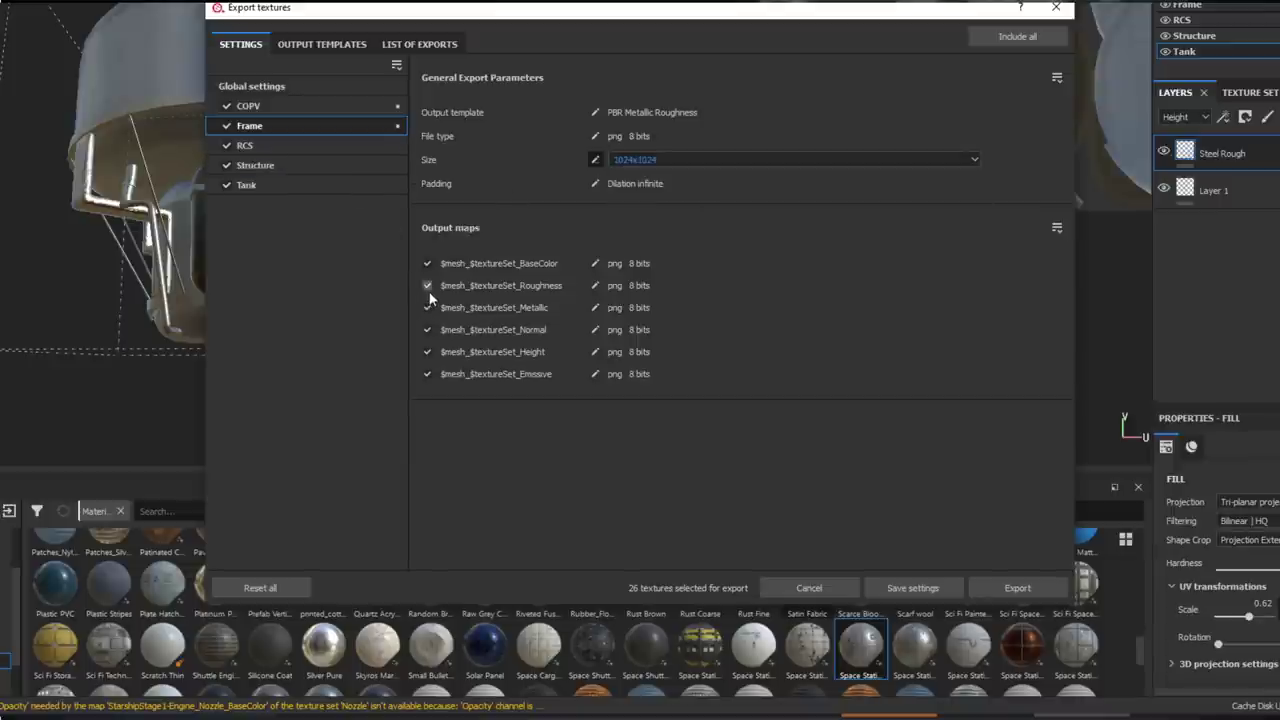
Set the RCS texture set's export size to 512x512 and leave only its BaseColor and Normal maps enabled.
{"action": "left_click", "coordinate": [292, 147]}
{"action": "left_click", "coordinate": [627, 160]}
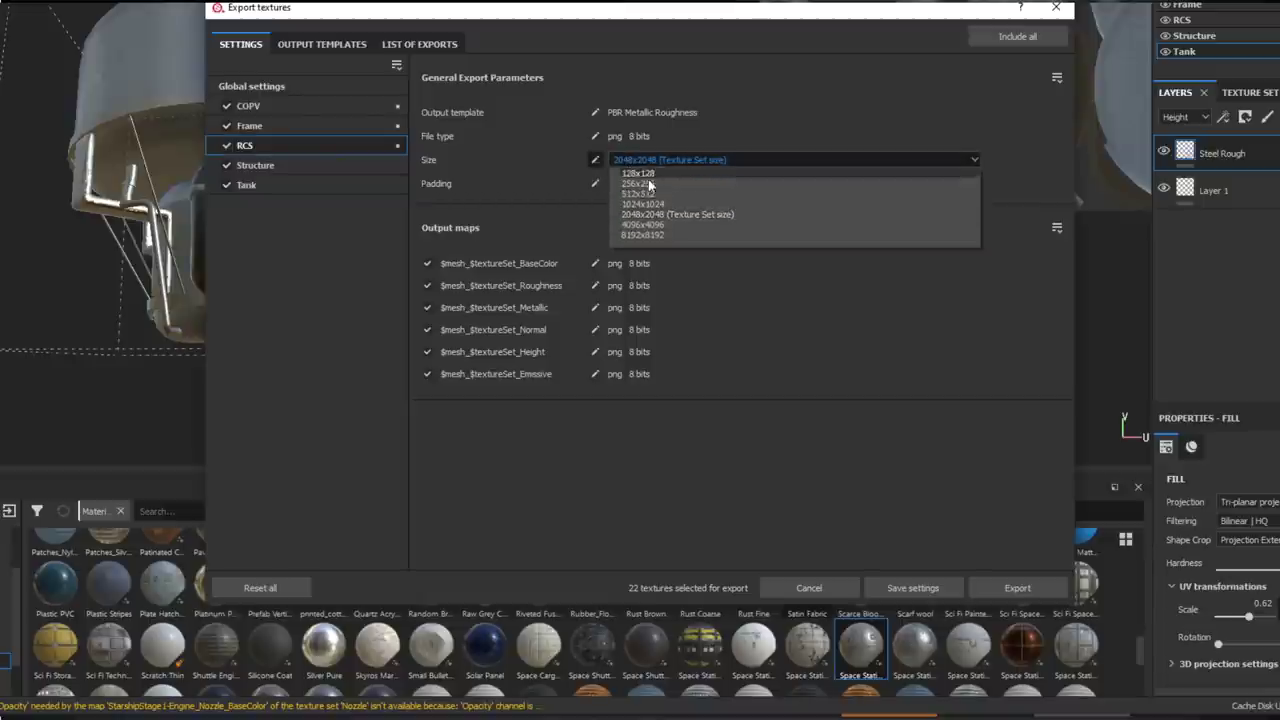
{"action": "left_click", "coordinate": [646, 200]}
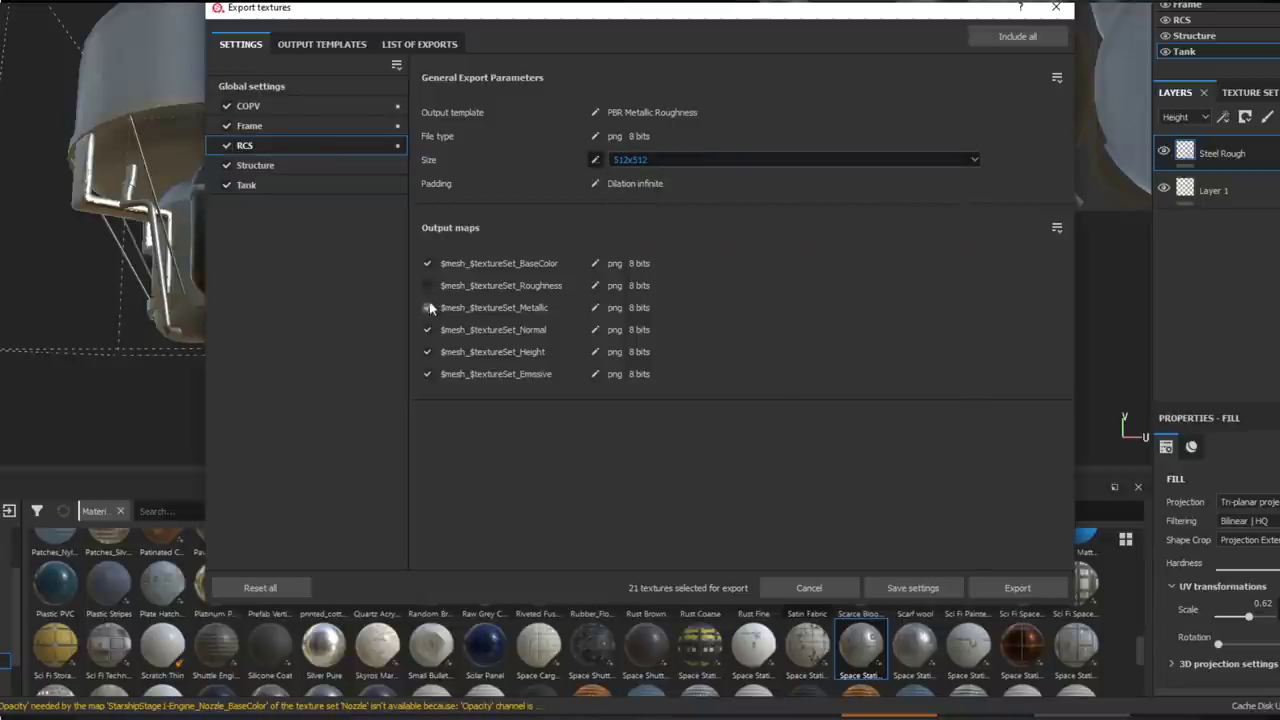
{"action": "left_click", "coordinate": [426, 373]}
Set the Structure texture set's export size to 1024x1024 with only BaseColor and Normal enabled, and open the Tank export settings.
{"action": "left_click", "coordinate": [266, 166]}
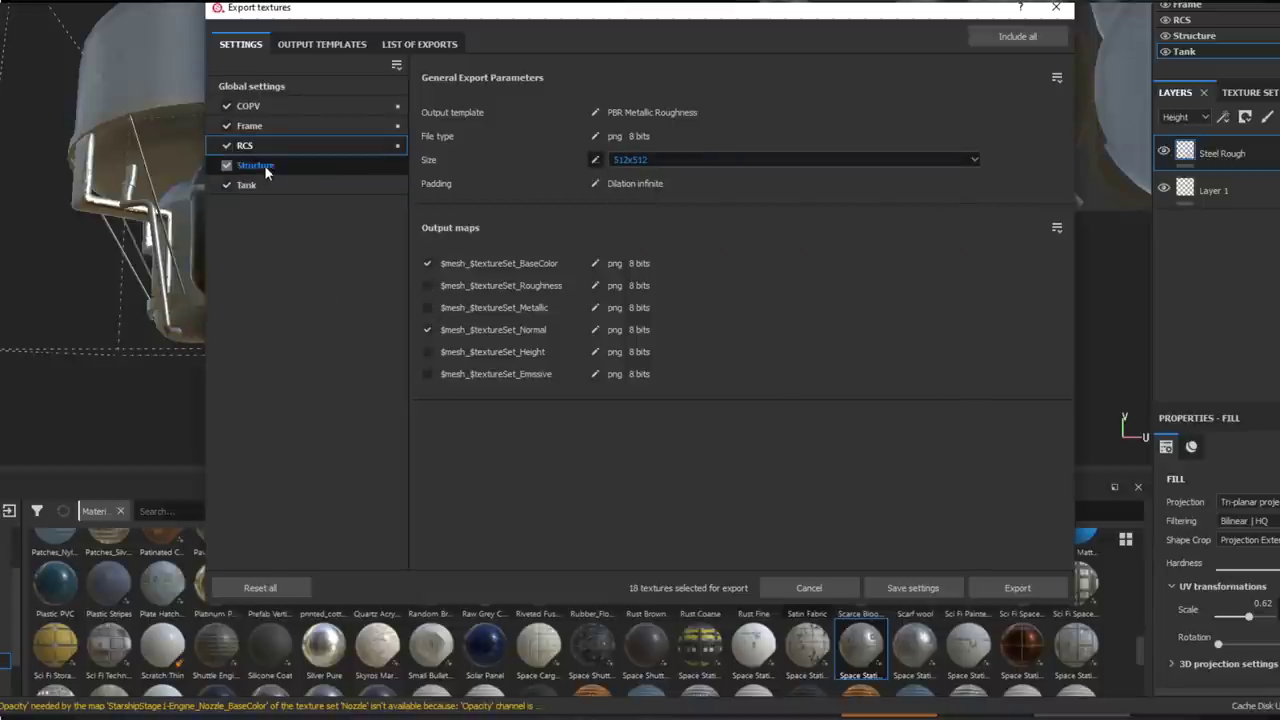
{"action": "left_click", "coordinate": [614, 161]}
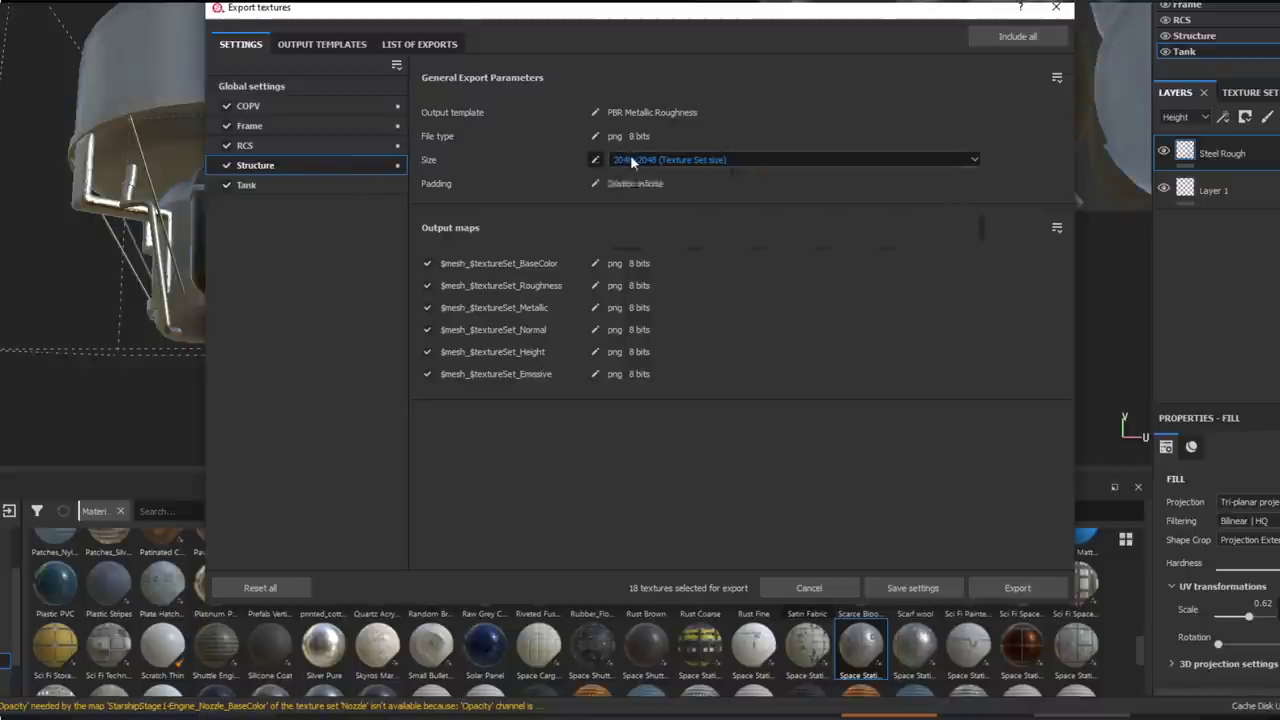
{"action": "left_click", "coordinate": [631, 160]}
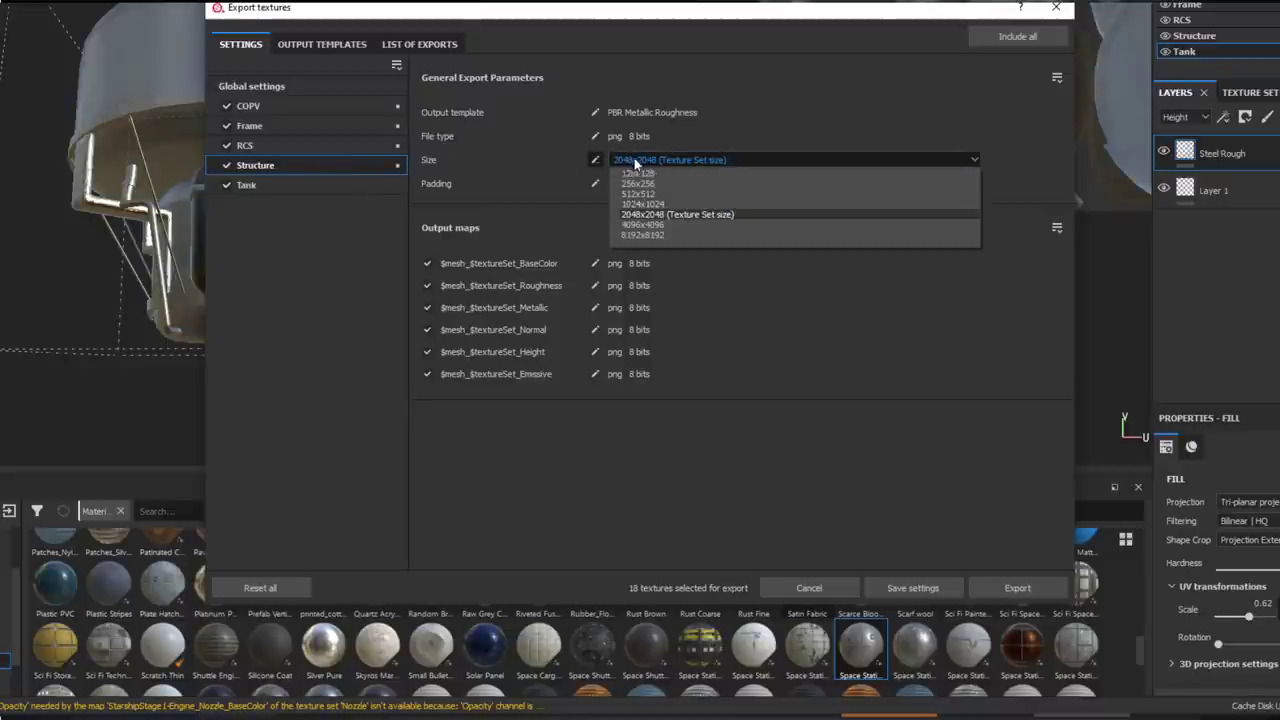
{"action": "left_click", "coordinate": [642, 204]}
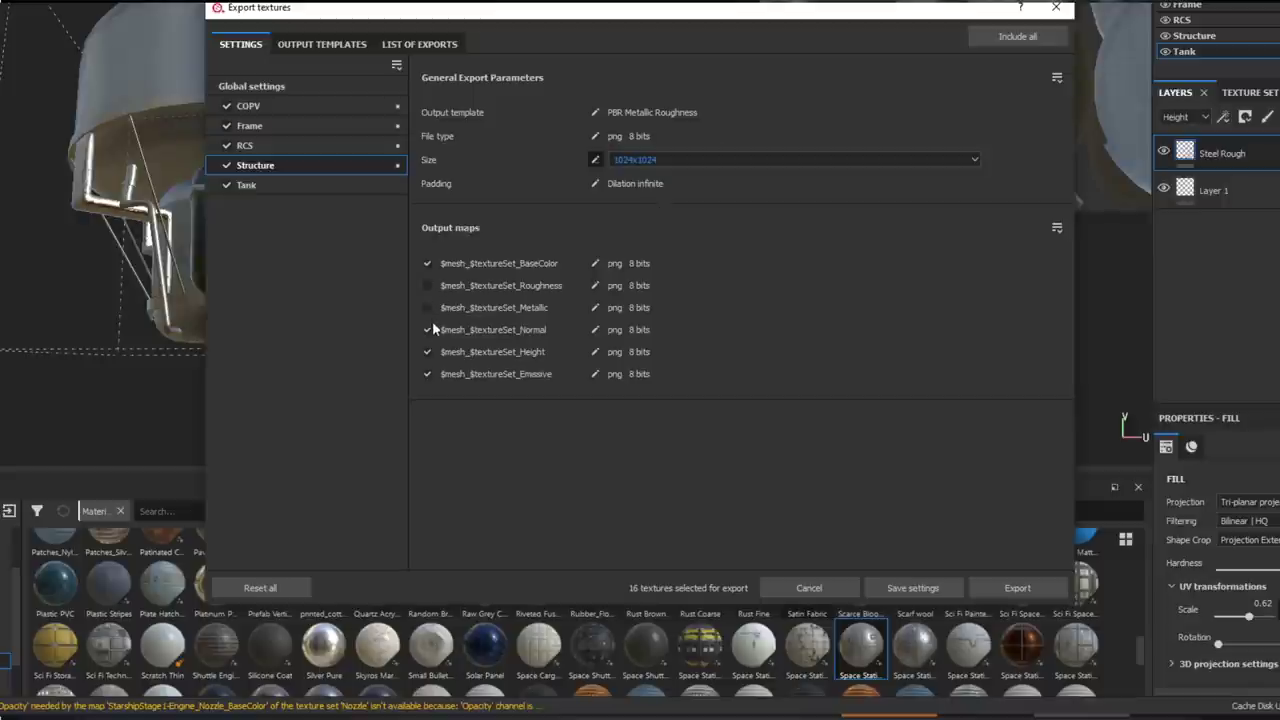
{"action": "left_click", "coordinate": [429, 371]}
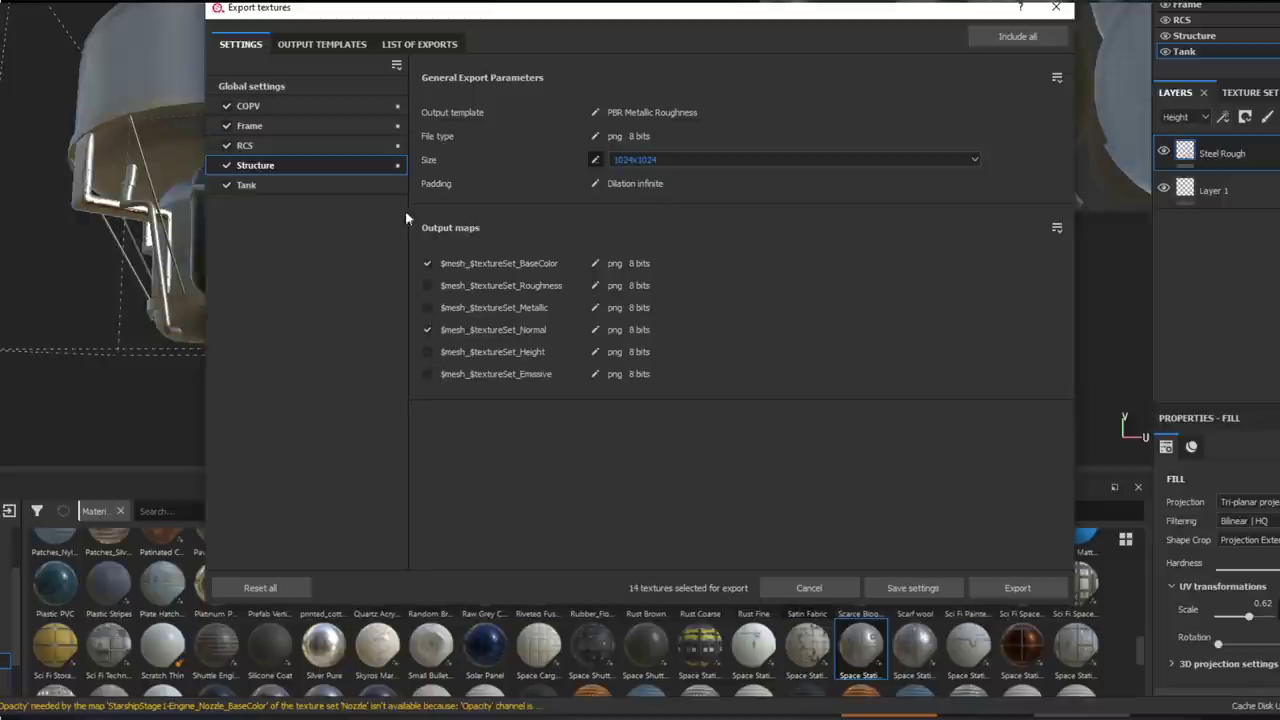
{"action": "left_click", "coordinate": [326, 187]}
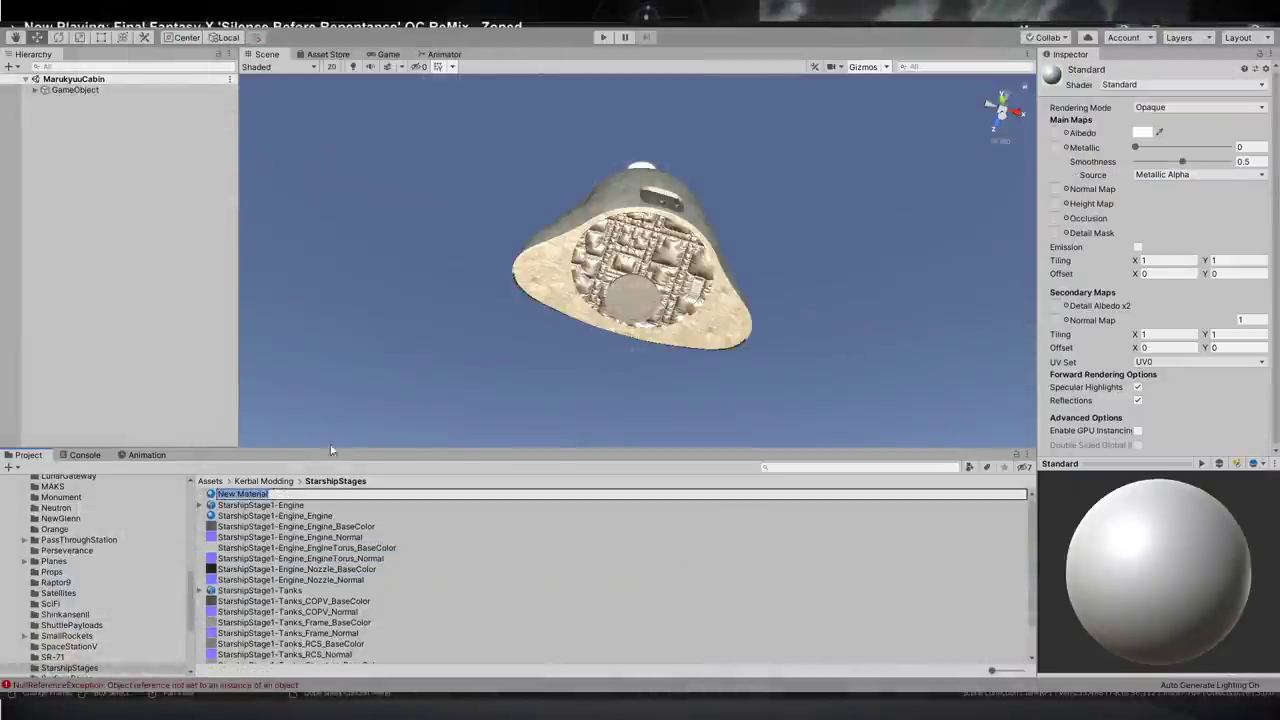
Switch to Unity and name the new material in the StarshipStages folder StarshipStage1-Engine_EngineTorus.
{"action": "type", "text": "StarshipStage1-Engine_Engine"}
{"action": "type", "text": "Torus"}
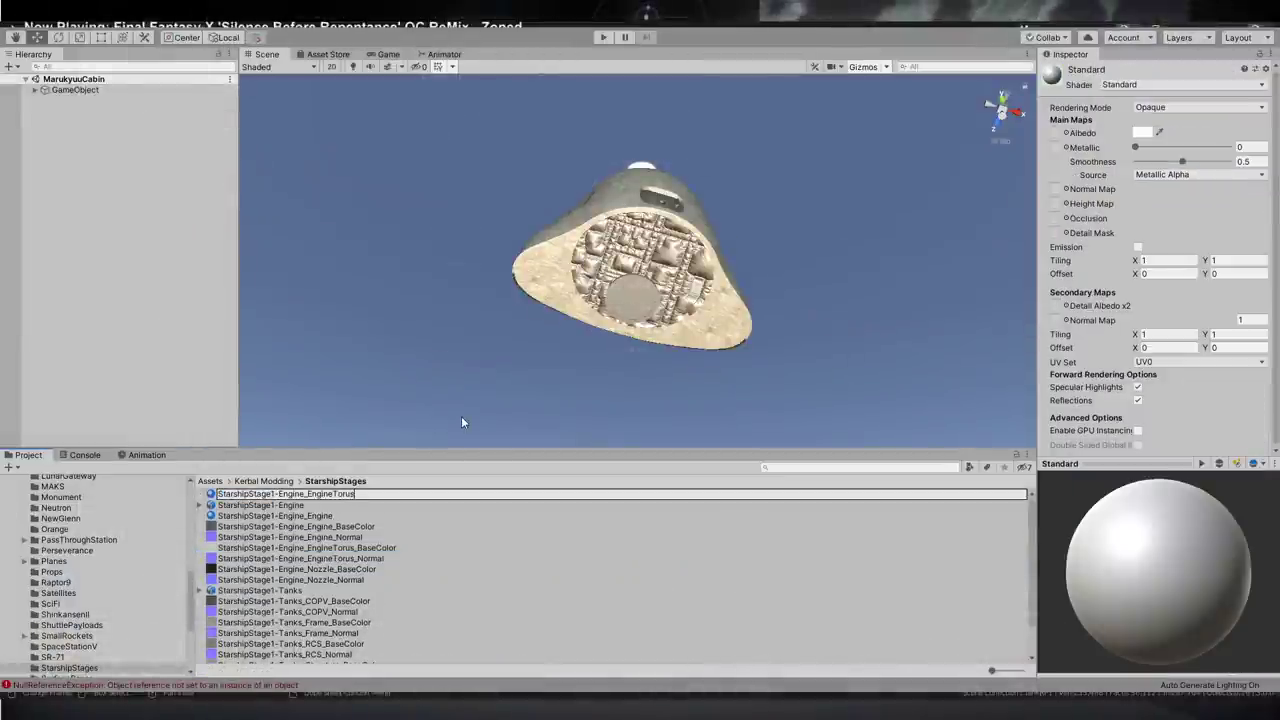
{"action": "key", "text": "Return"}
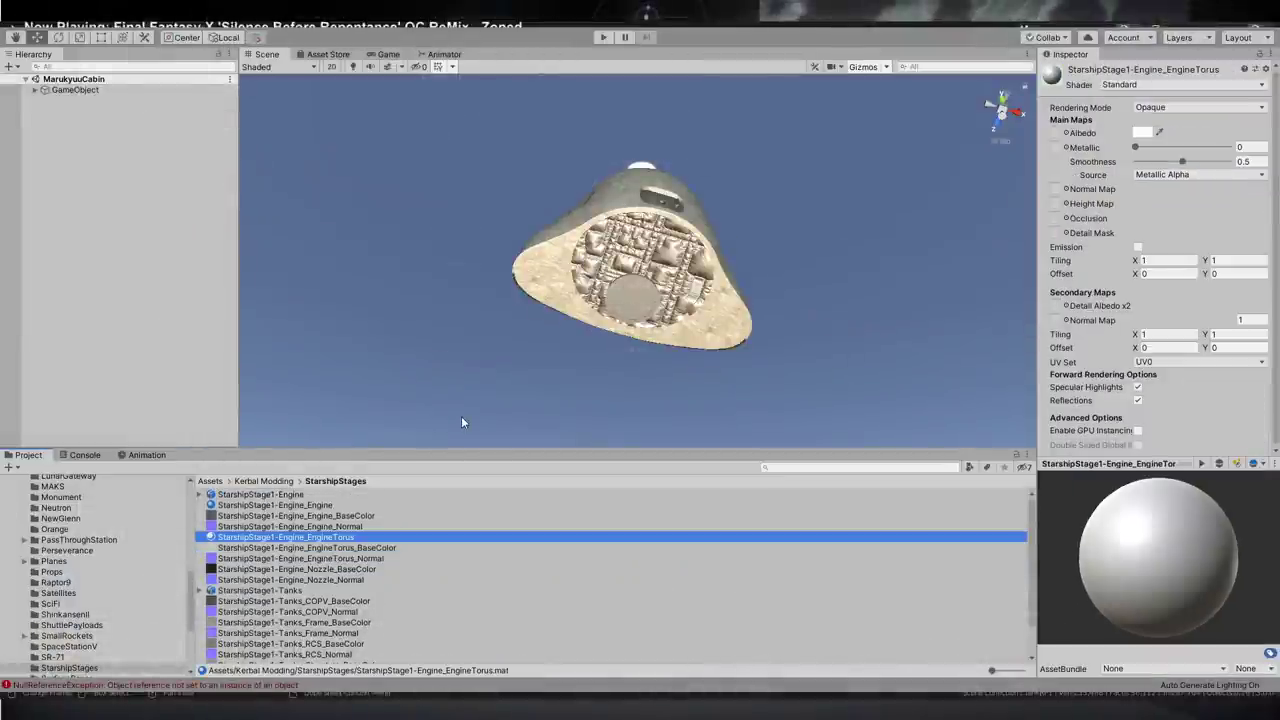
Create another material in the StarshipStages folder and name it StarshipStage1-Engine_Nozzle.
{"action": "left_click", "coordinate": [498, 579]}
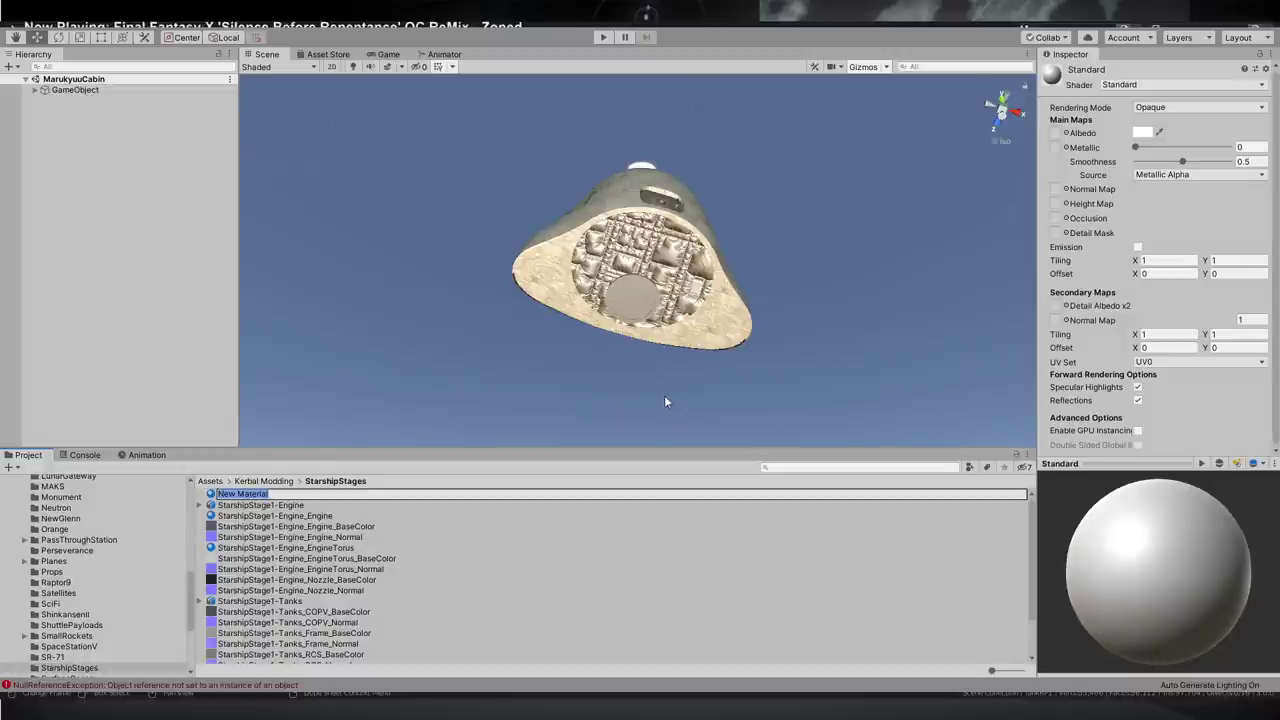
{"action": "type", "text": "StarshipStage1-Engine_Engine"}
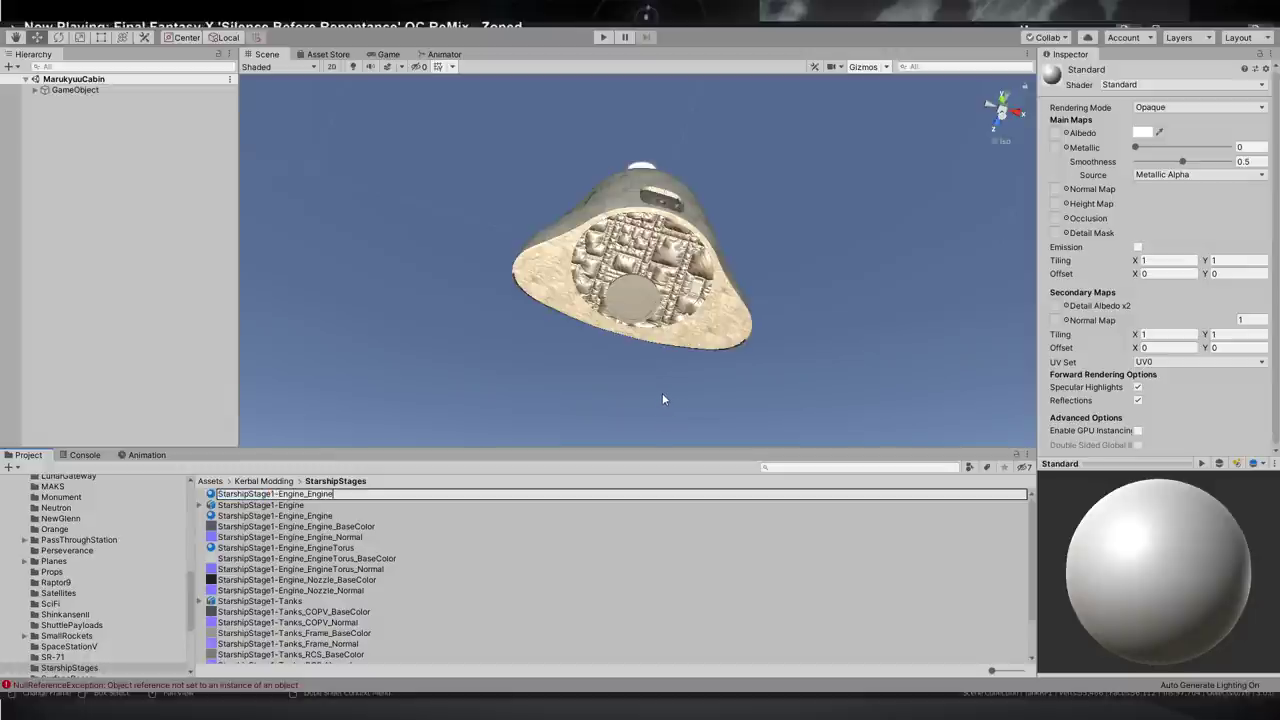
{"action": "type", "text": "Nozzl"}
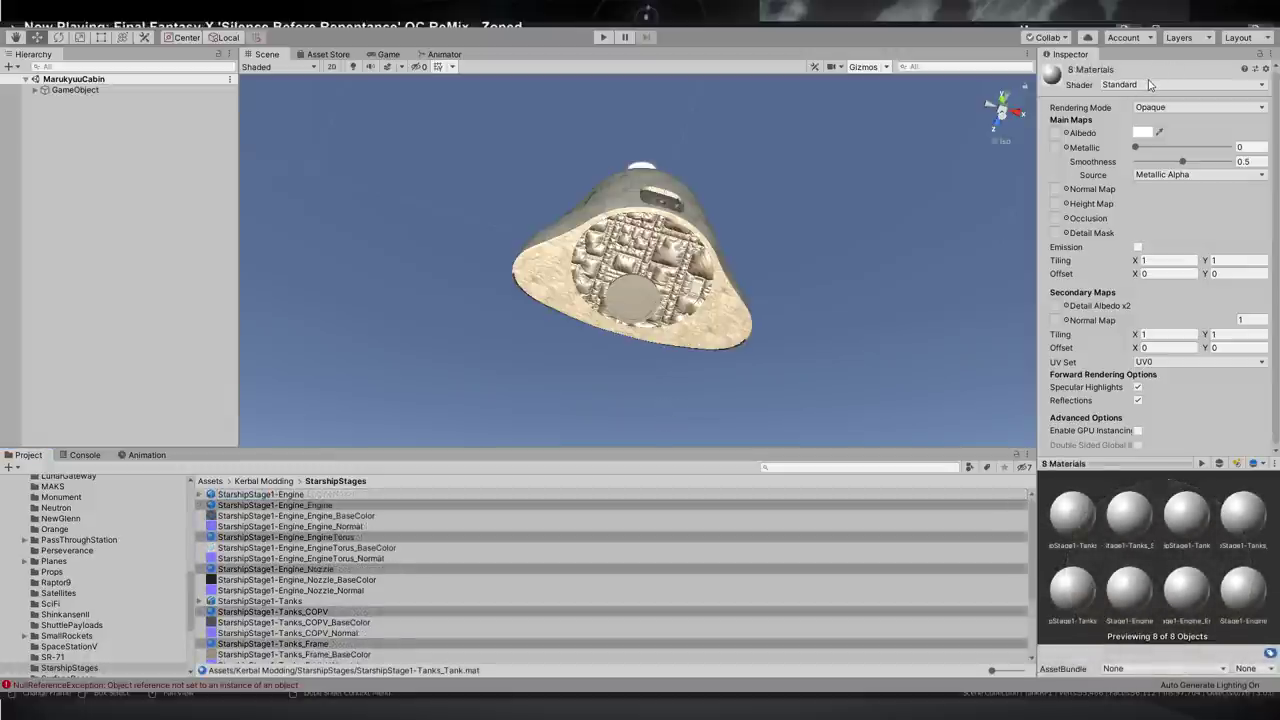
Switch all eight stage materials to the KSP/Bumped Specular shader and assign the Engine BaseColor and Normal textures to StarshipStage1-Engine_Engine.
{"action": "left_click", "coordinate": [1166, 207]}
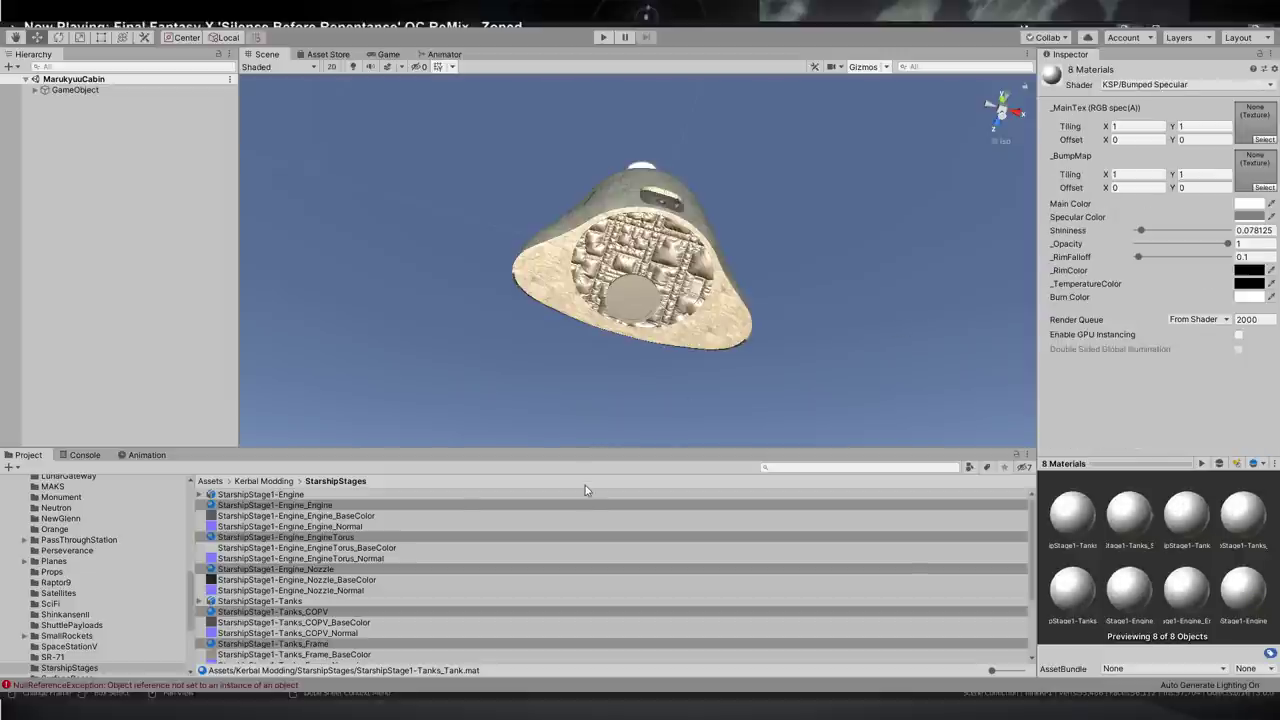
{"action": "left_click", "coordinate": [300, 506]}
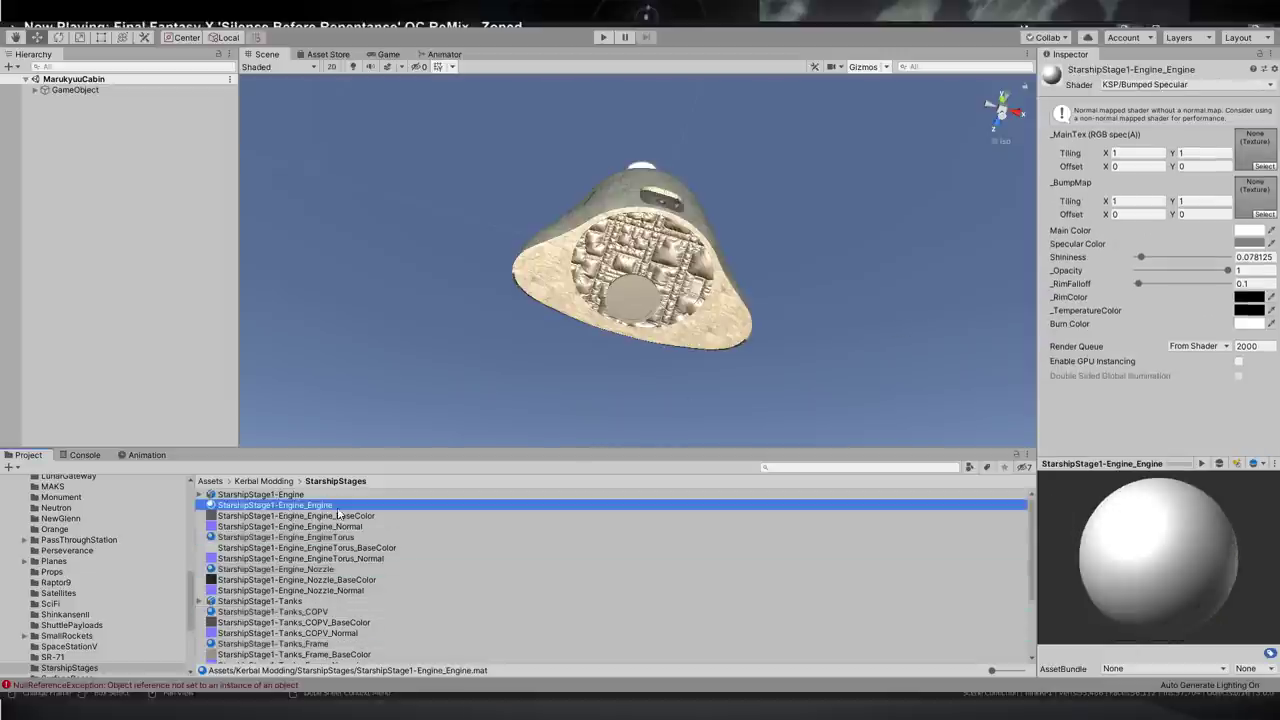
{"action": "left_click_drag", "start_coordinate": [338, 516], "coordinate": [1252, 150]}
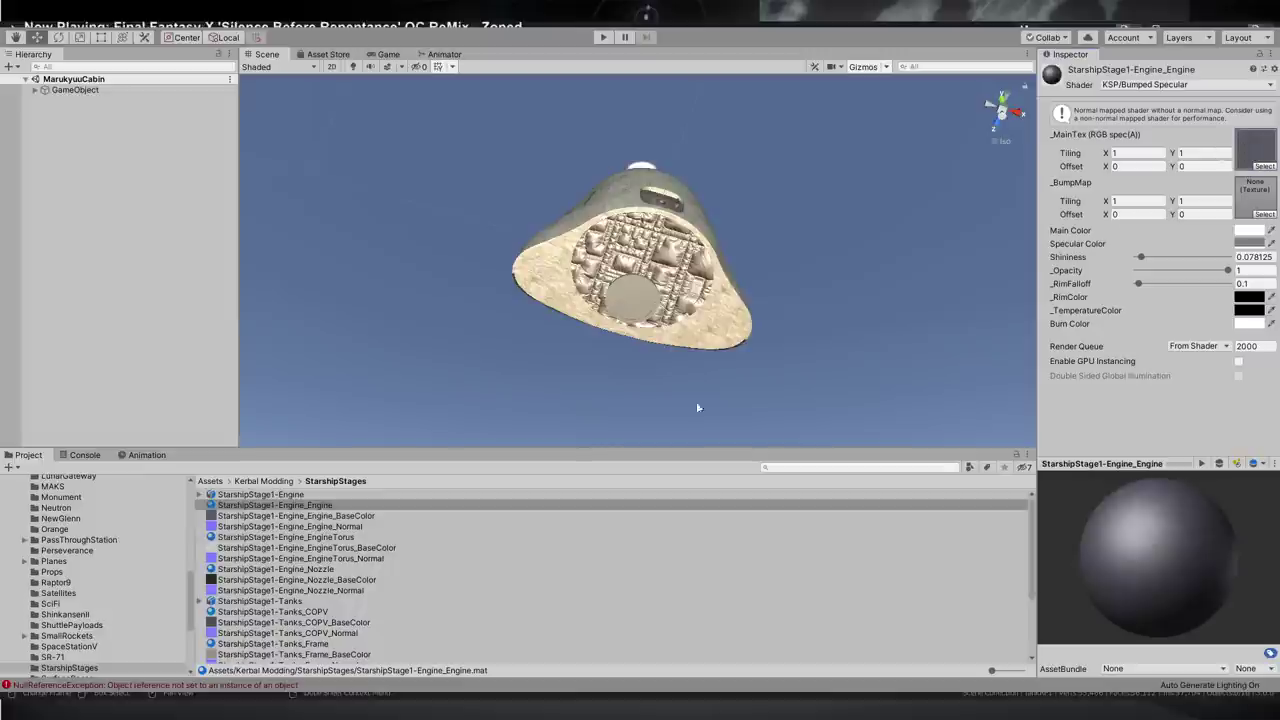
{"action": "left_click_drag", "start_coordinate": [334, 526], "coordinate": [1256, 200]}
{"action": "left_click", "coordinate": [1253, 213]}
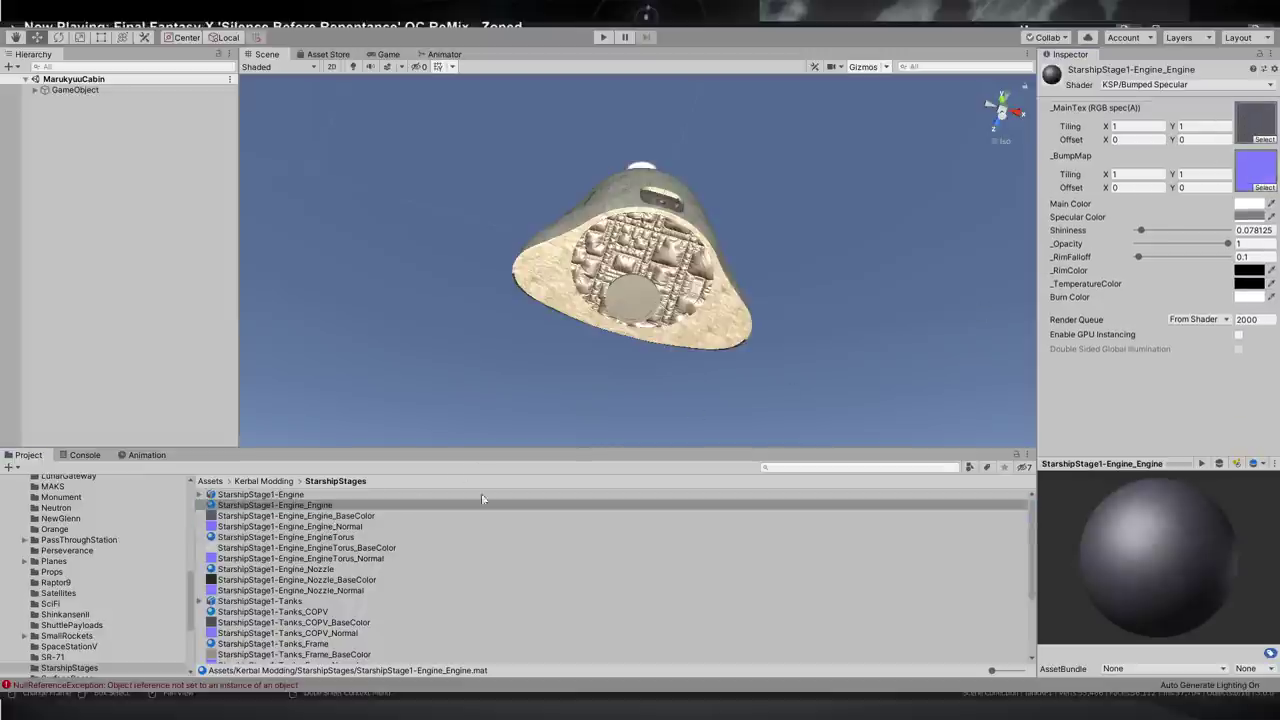
Remap the StarshipStage1-Engine model's EngineTorus and Nozzle slots to their matching StarshipStage1-Engine materials and apply the import settings.
{"action": "left_click", "coordinate": [260, 494]}
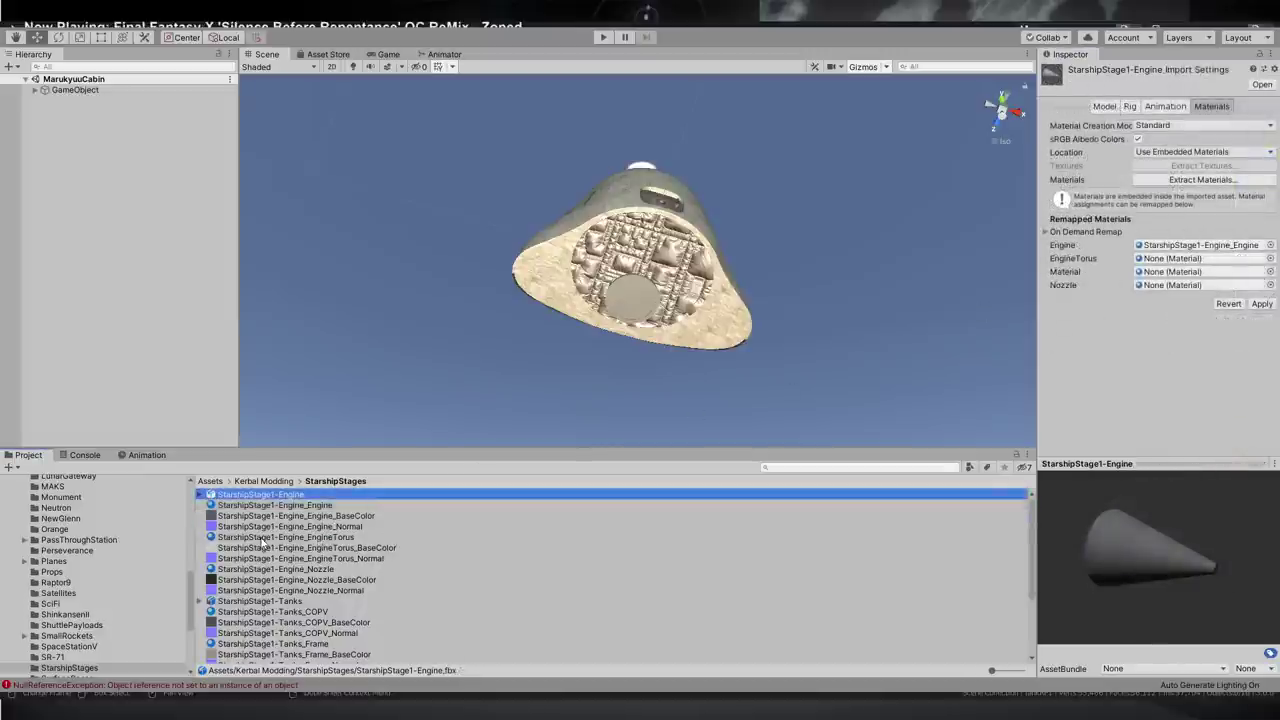
{"action": "left_click_drag", "start_coordinate": [300, 537], "coordinate": [1166, 260]}
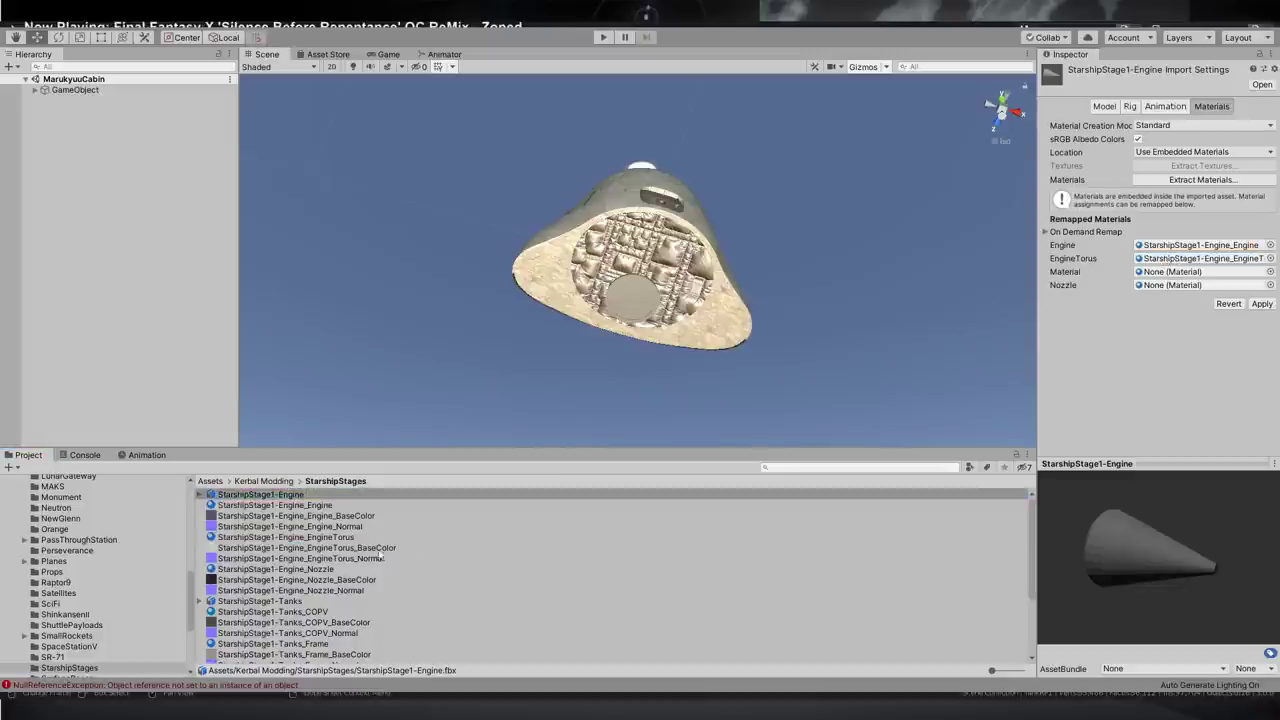
{"action": "left_click_drag", "start_coordinate": [1130, 313], "coordinate": [1190, 286]}
{"action": "left_click", "coordinate": [1261, 304]}
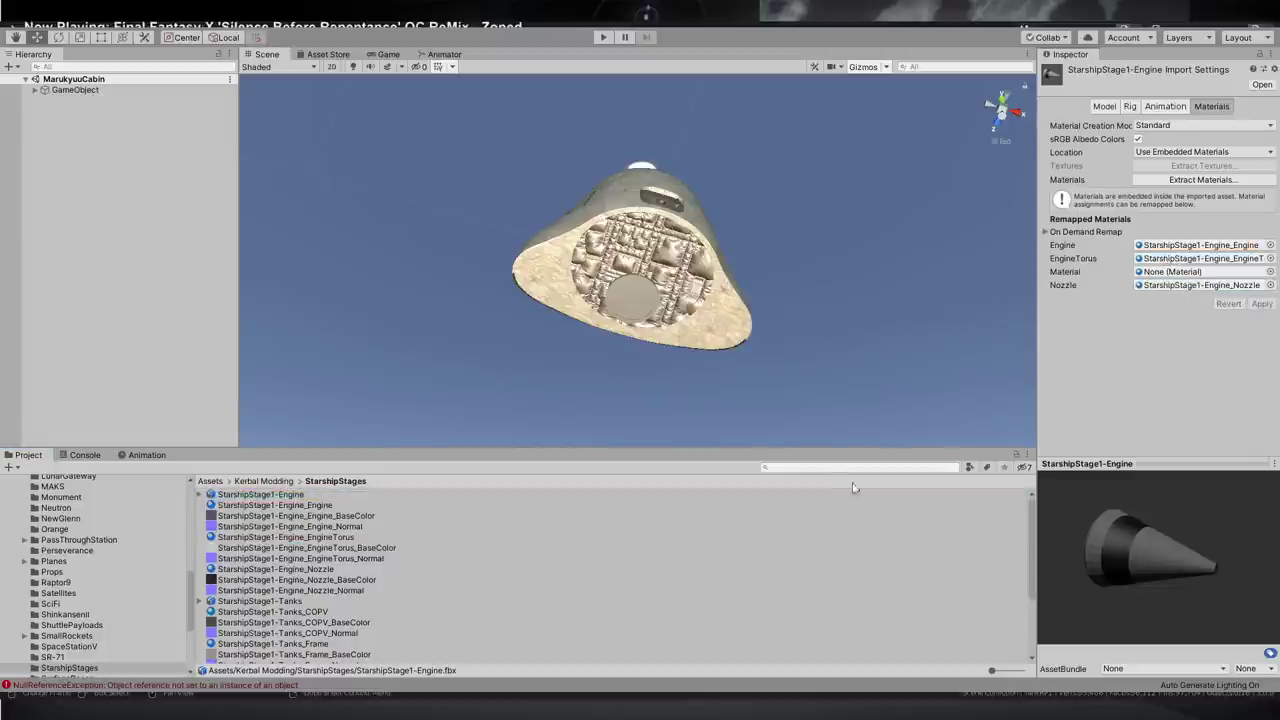
Assign the StarshipStage1-Tanks_COPV and StarshipStage1-Tanks_Frame materials to the COPV and Frame slots of the StarshipStage1-Tanks model.
{"action": "left_click", "coordinate": [284, 601]}
{"action": "scroll", "coordinate": [297, 593], "scroll_direction": "down", "scroll_amount": 2}
{"action": "left_click_drag", "start_coordinate": [322, 532], "coordinate": [1183, 249]}
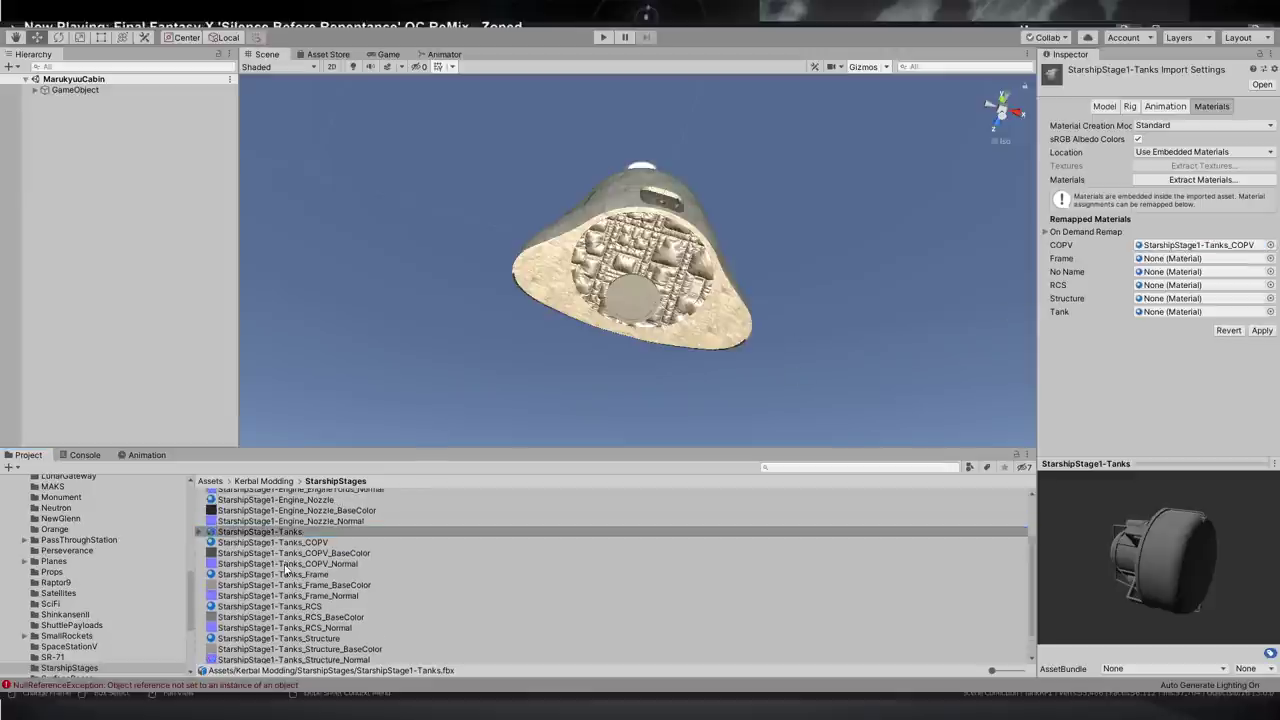
{"action": "left_click_drag", "start_coordinate": [288, 575], "coordinate": [1142, 275]}
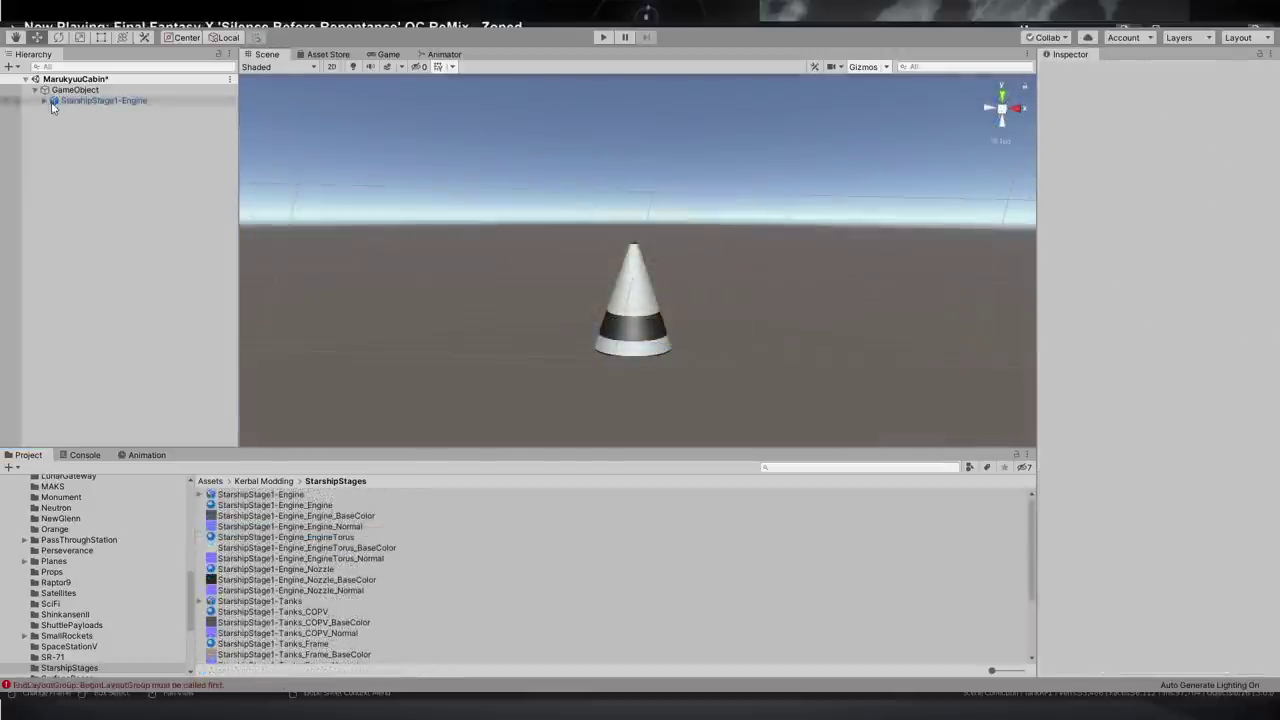
Replace the Mesh Renderer on the engine's ColliderE object with a Mesh Collider and make it Convex.
{"action": "left_click", "coordinate": [44, 101]}
{"action": "left_click", "coordinate": [82, 111]}
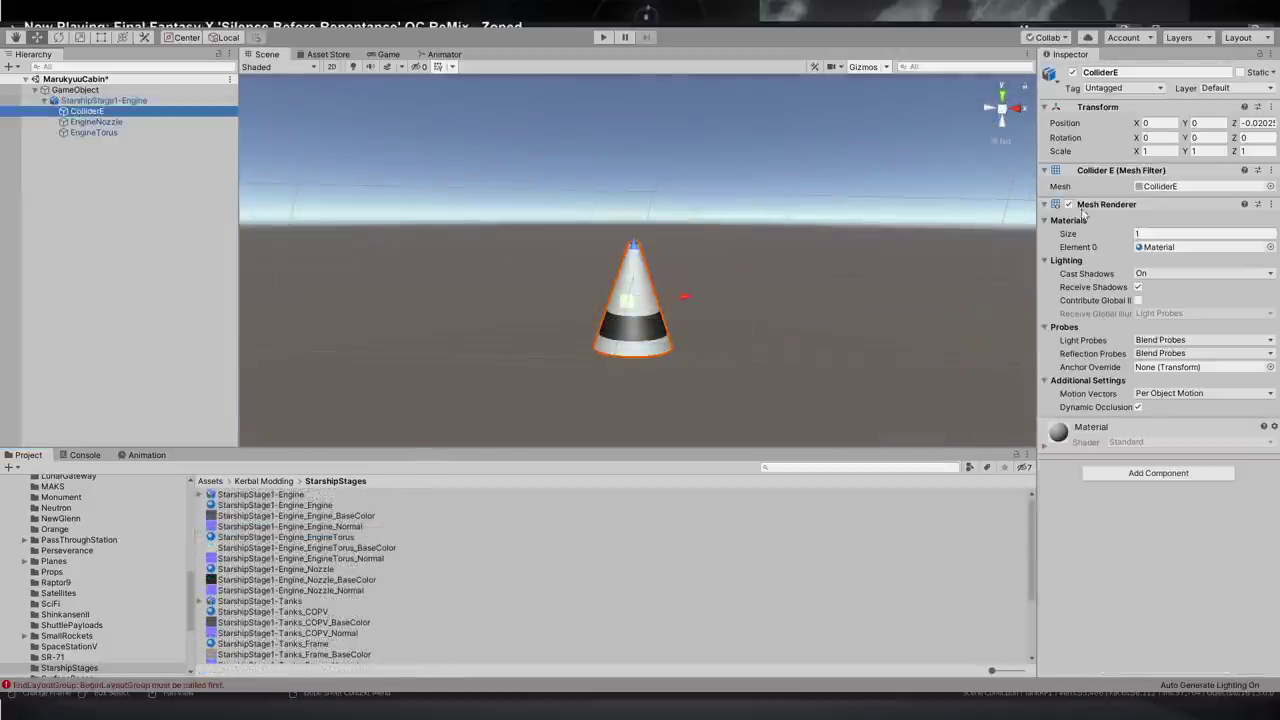
{"action": "right_click", "coordinate": [1138, 230]}
{"action": "left_click", "coordinate": [1150, 240]}
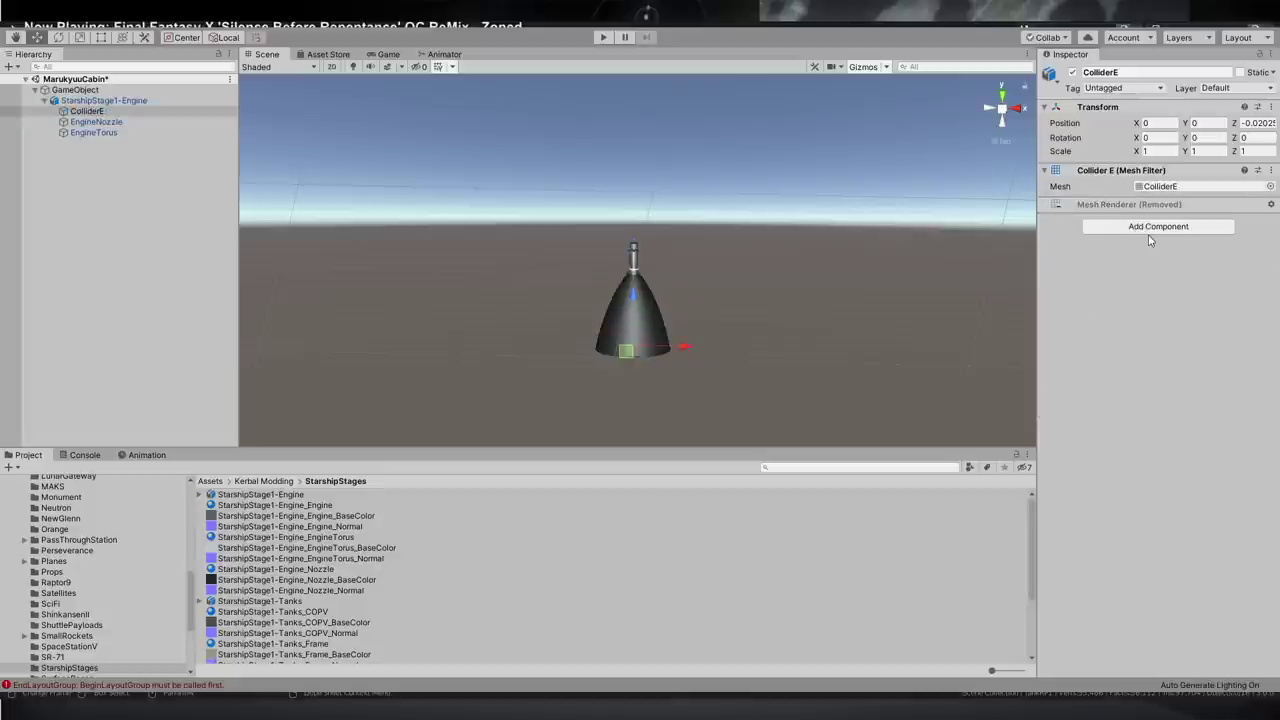
{"action": "left_click", "coordinate": [1150, 226]}
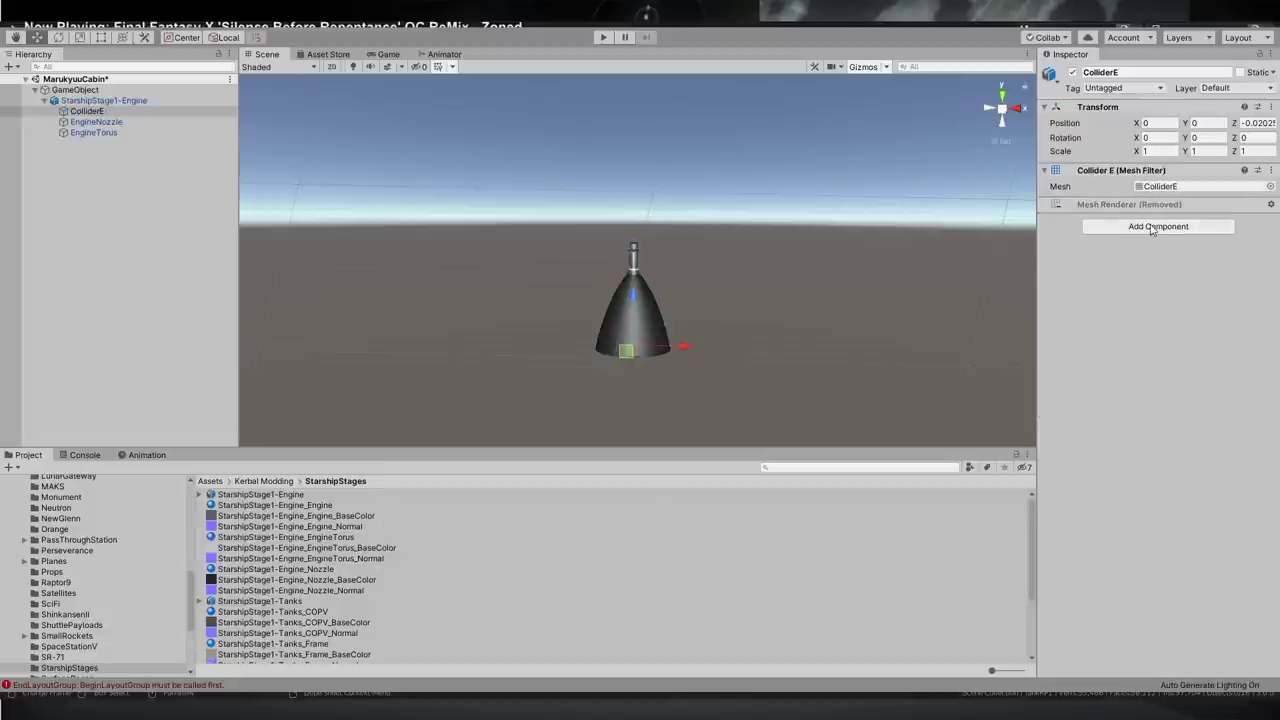
{"action": "left_click", "coordinate": [1133, 343]}
{"action": "left_click", "coordinate": [1138, 237]}
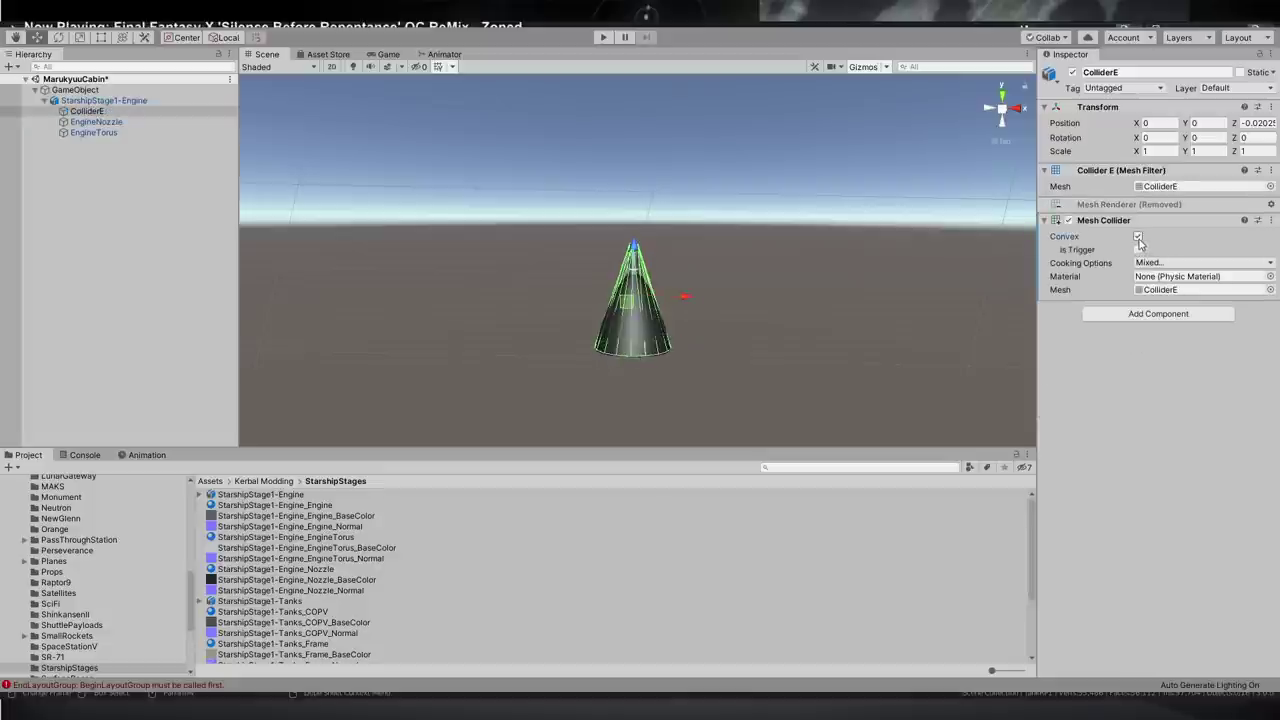
Add an empty child named gimbal under GameObject, set its X rotation to 90, and raise it to Y 0.92 at the engine's top.
{"action": "left_click", "coordinate": [85, 101]}
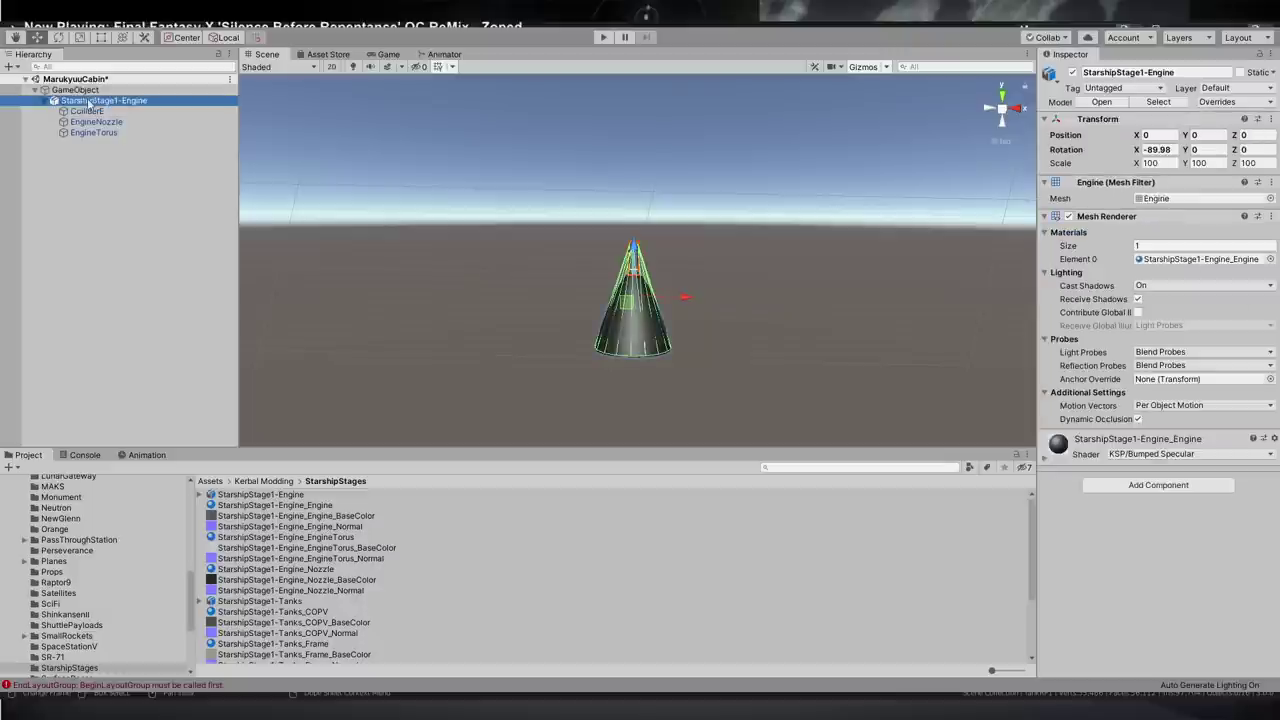
{"action": "scroll", "coordinate": [738, 233], "scroll_direction": "up", "scroll_amount": 3}
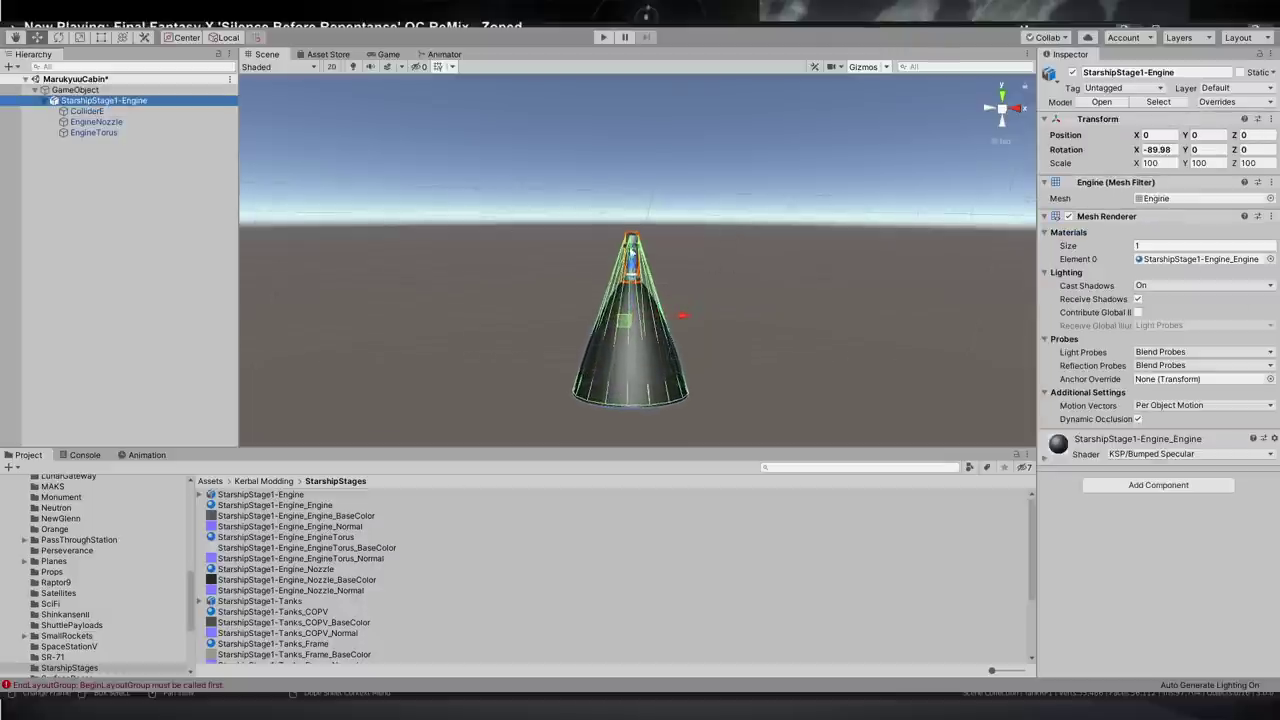
{"action": "left_click", "coordinate": [95, 91]}
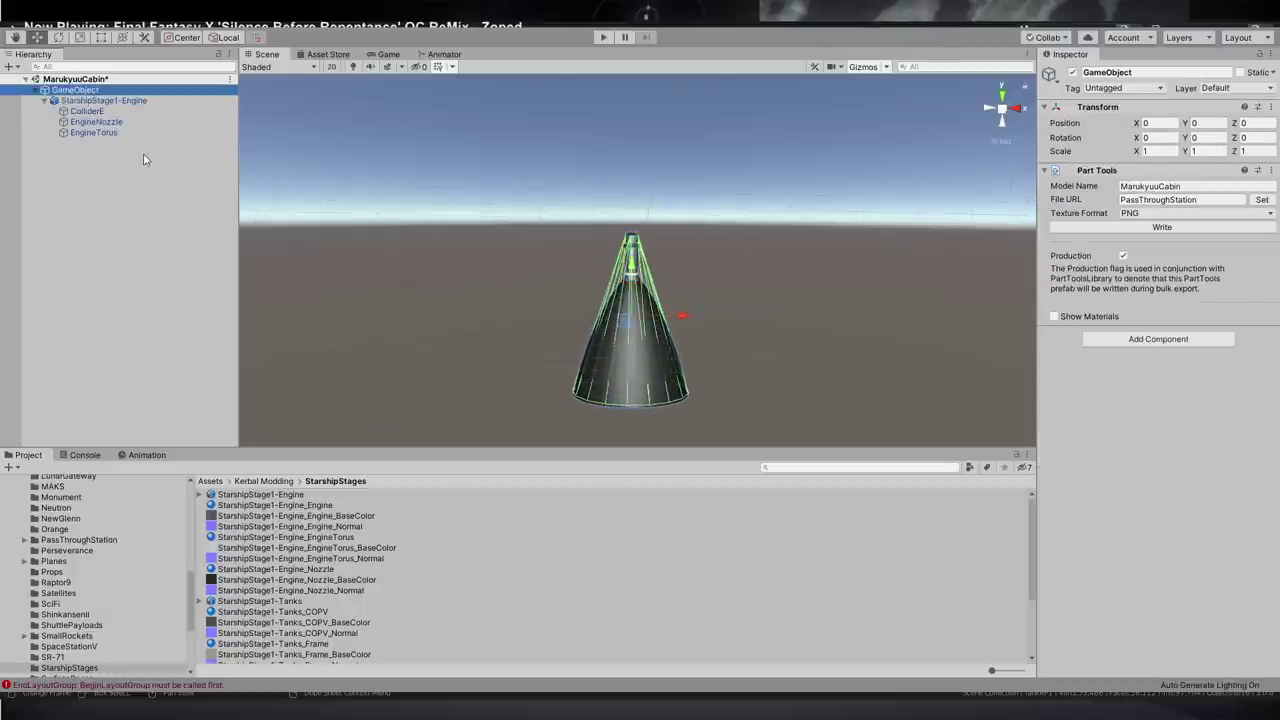
{"action": "key", "text": "alt+shift+n"}
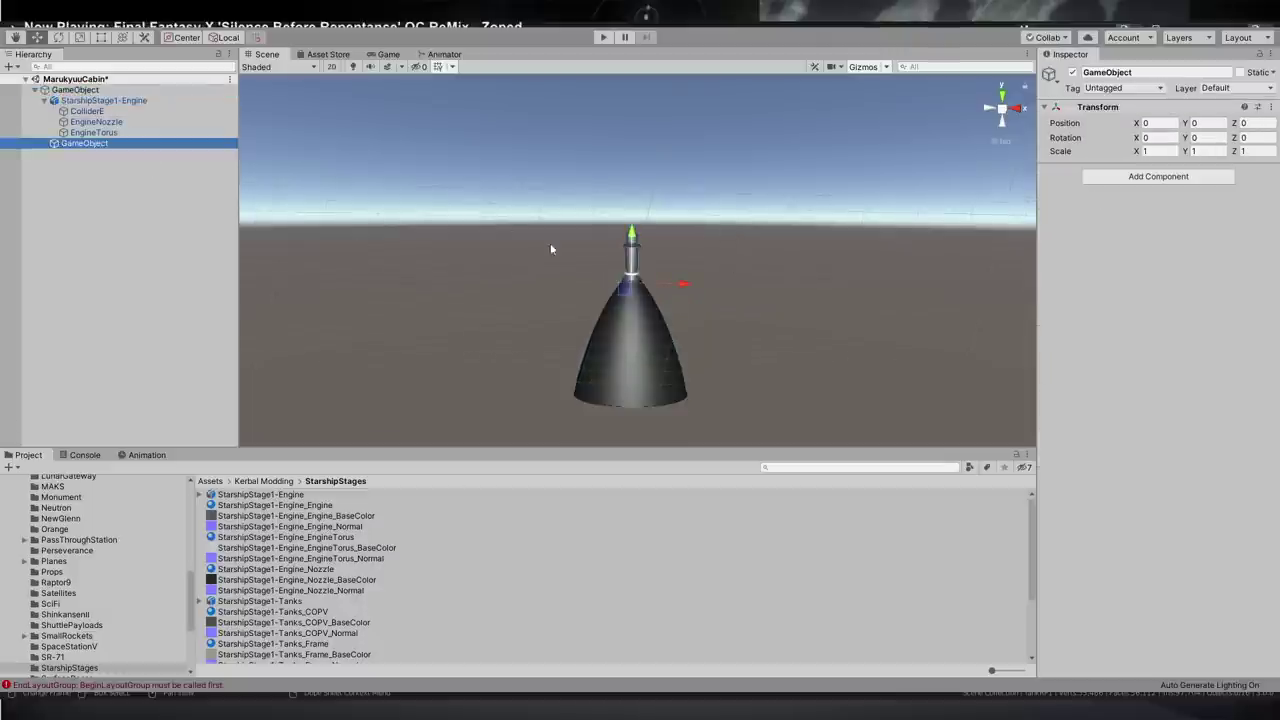
{"action": "left_click_drag", "start_coordinate": [602, 201], "coordinate": [851, 200], "text": "alt"}
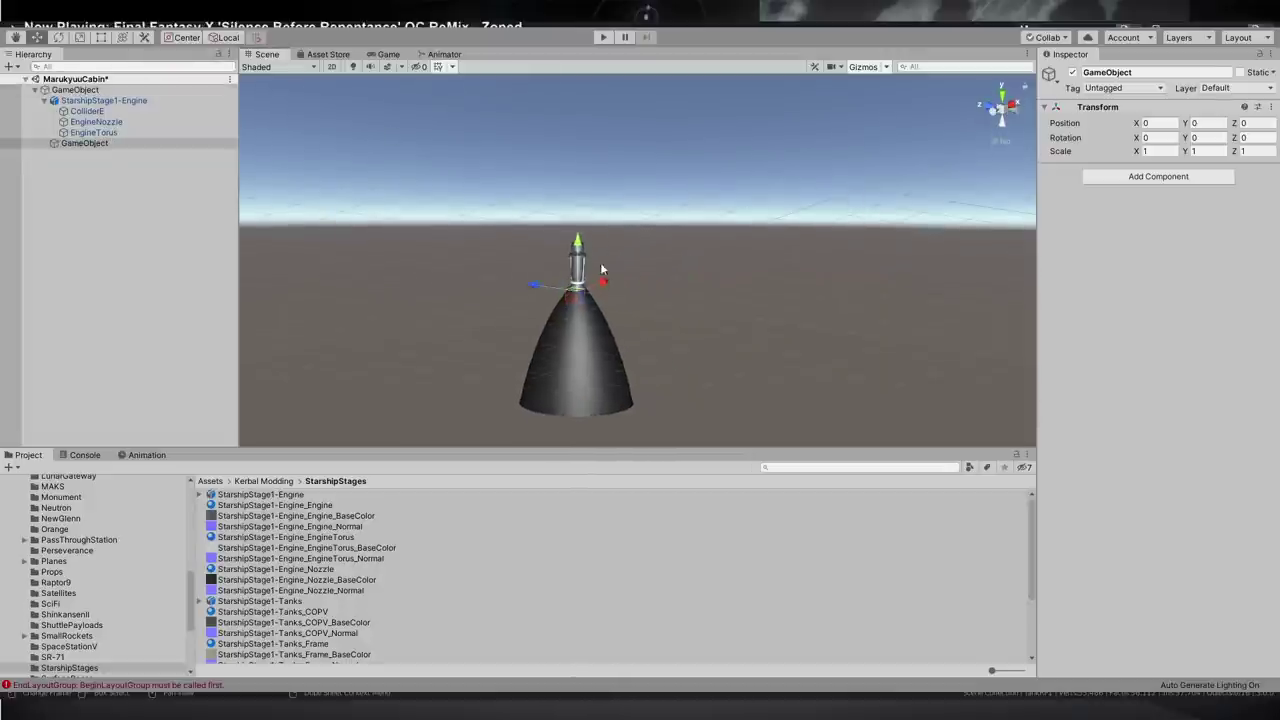
{"action": "left_click", "coordinate": [1162, 137]}
{"action": "type", "text": "90"}
{"action": "left_click_drag", "start_coordinate": [572, 343], "coordinate": [583, 291]}
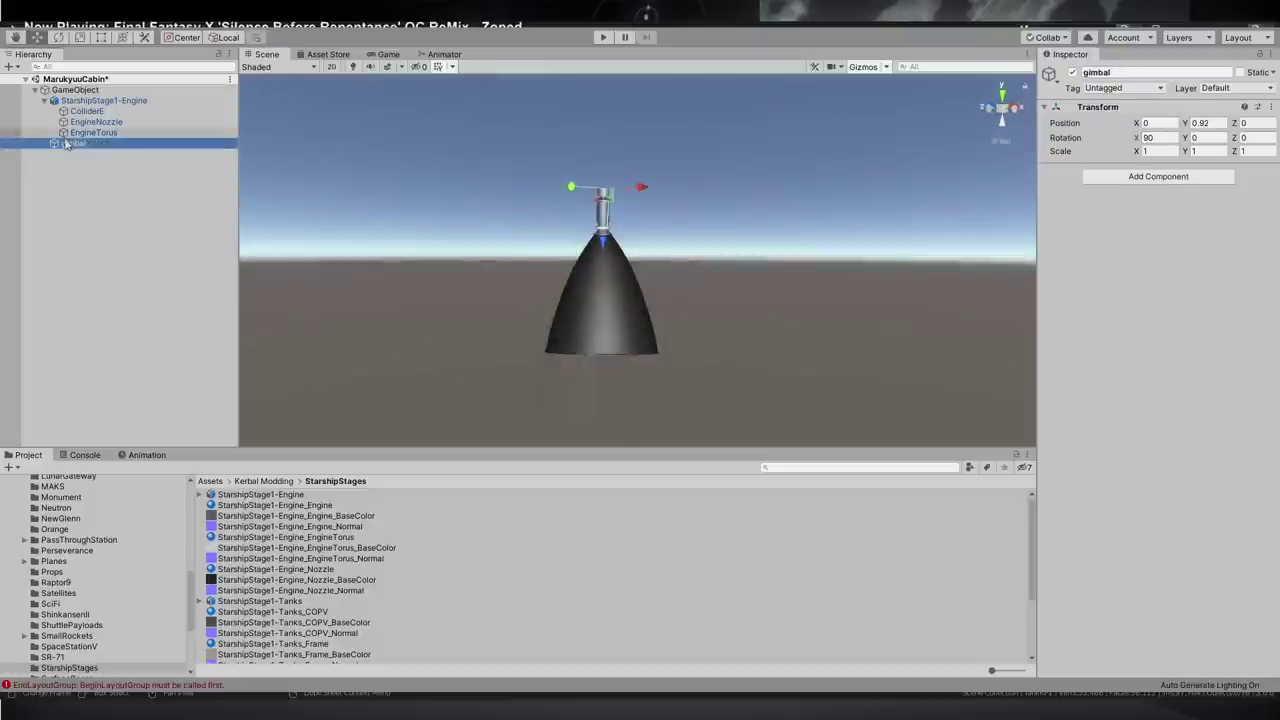
Duplicate the gimbal object, move the copy down to about Y -2.16 at the nozzle exit, and rename it.
{"action": "key", "text": "ctrl+d"}
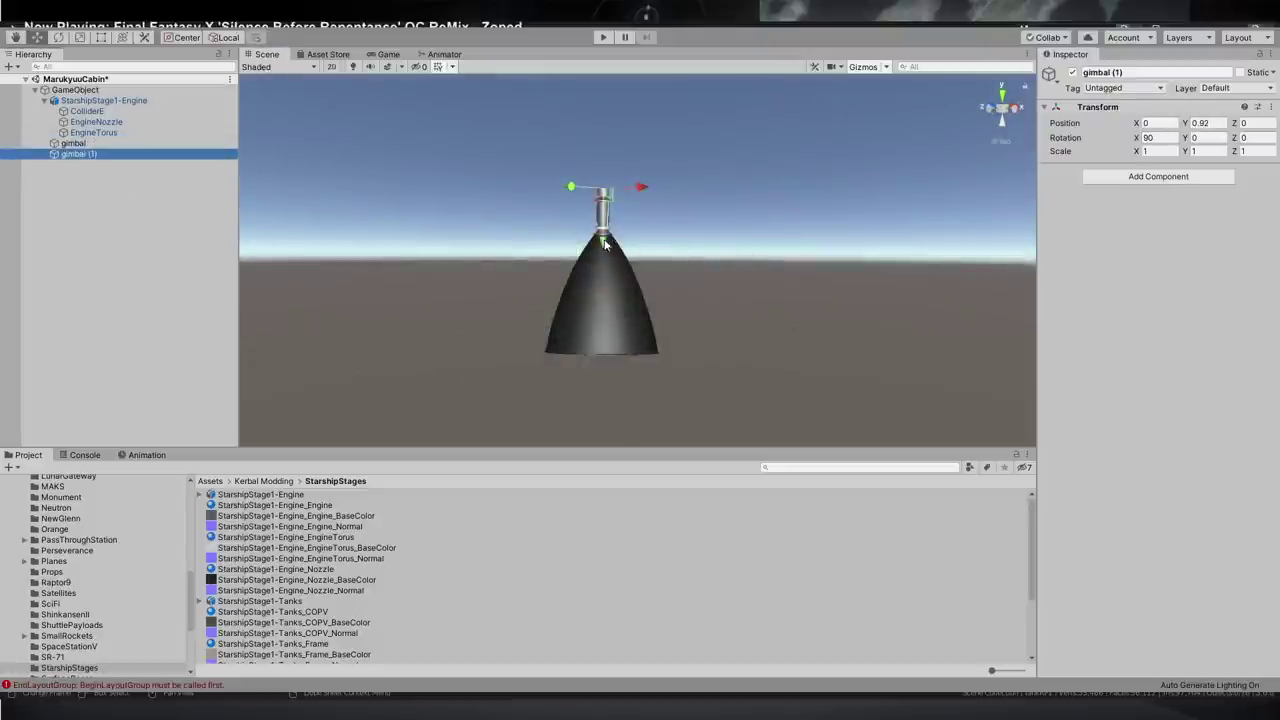
{"action": "left_click_drag", "start_coordinate": [603, 245], "coordinate": [602, 410]}
{"action": "right_click_drag", "start_coordinate": [697, 321], "coordinate": [650, 303]}
{"action": "left_click_drag", "start_coordinate": [650, 303], "coordinate": [614, 324], "text": "alt"}
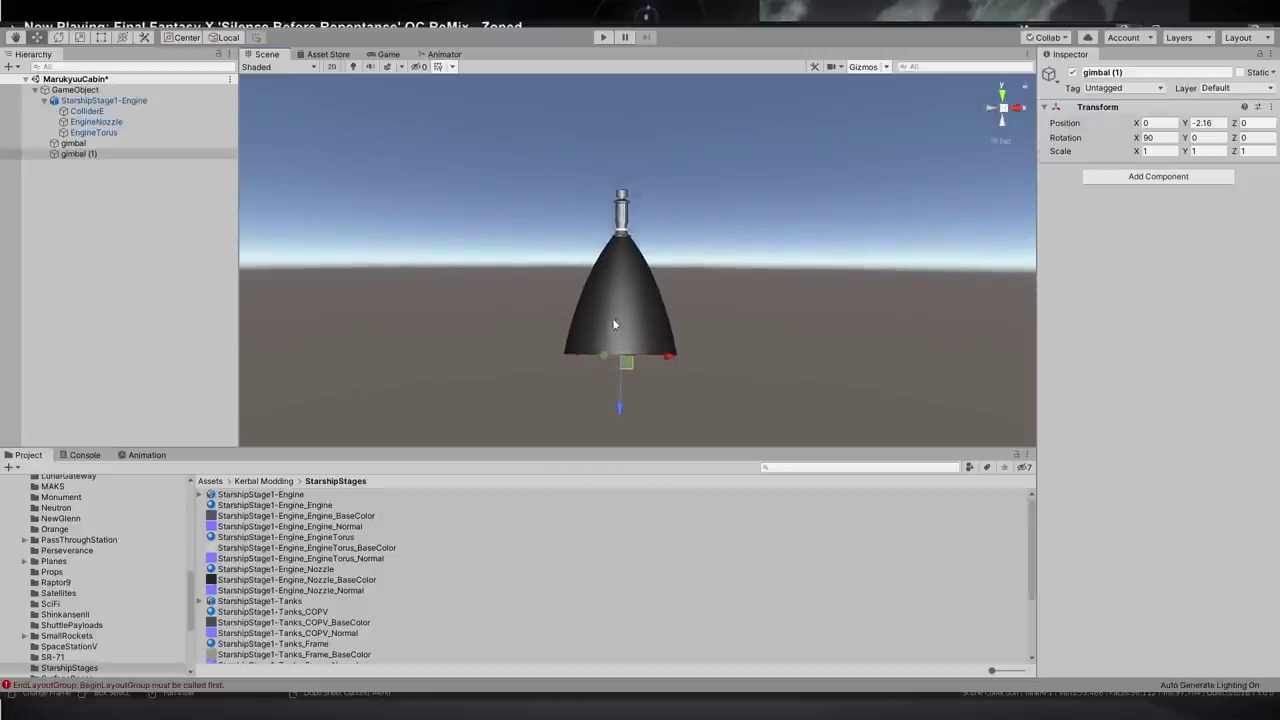
{"action": "left_click", "coordinate": [75, 154]}
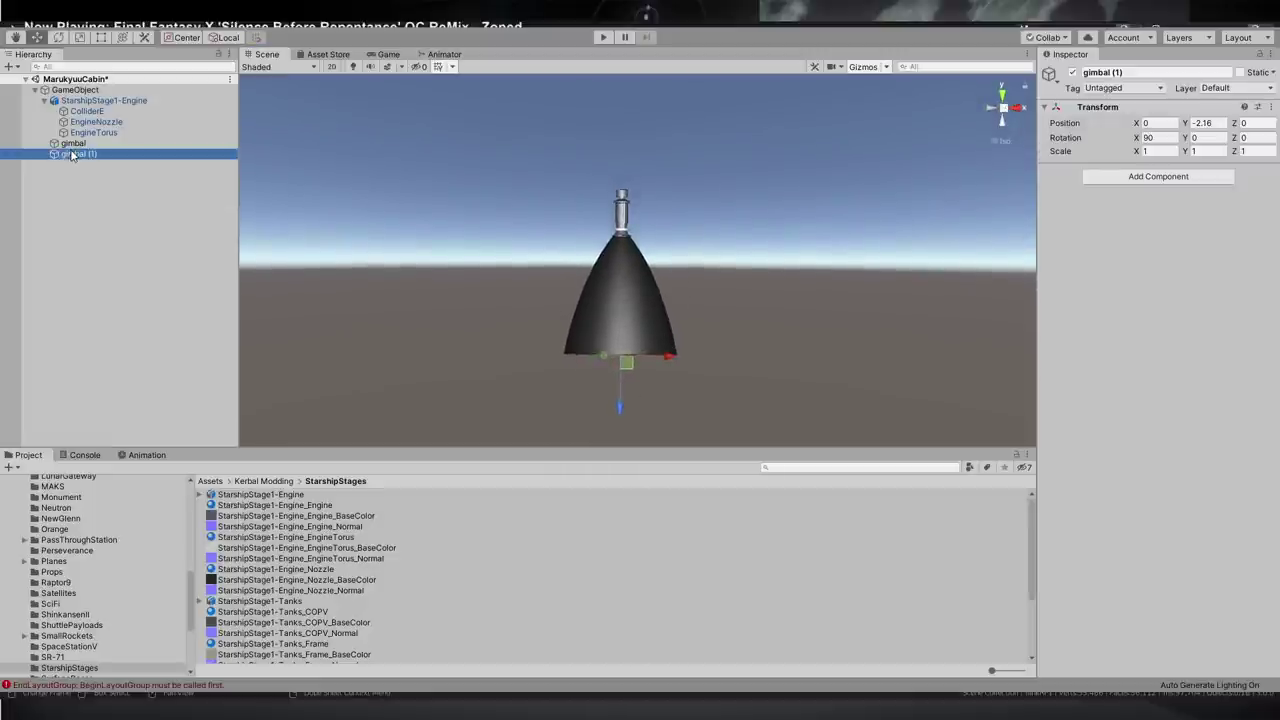
{"action": "type", "text": "tr"}
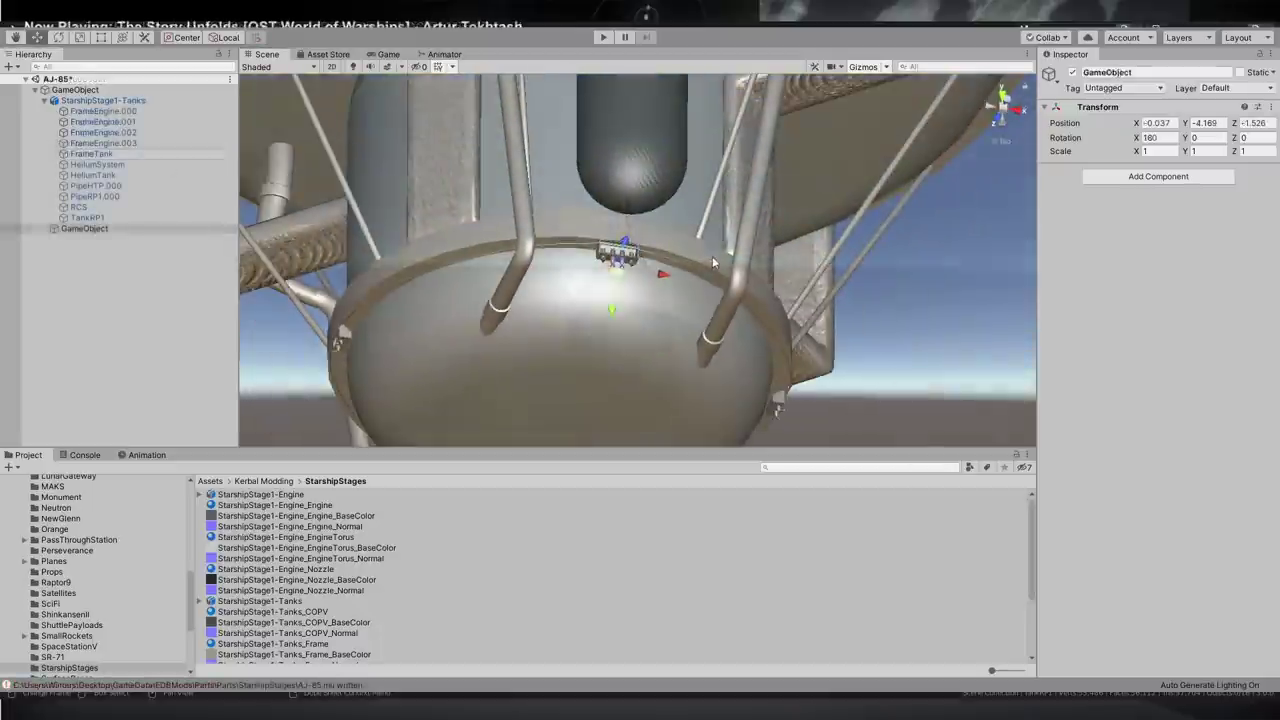
Rename the empty object placed at the tank stage's RCS nozzles as RCSthruster.
{"action": "right_click_drag", "start_coordinate": [712, 256], "coordinate": [590, 415]}
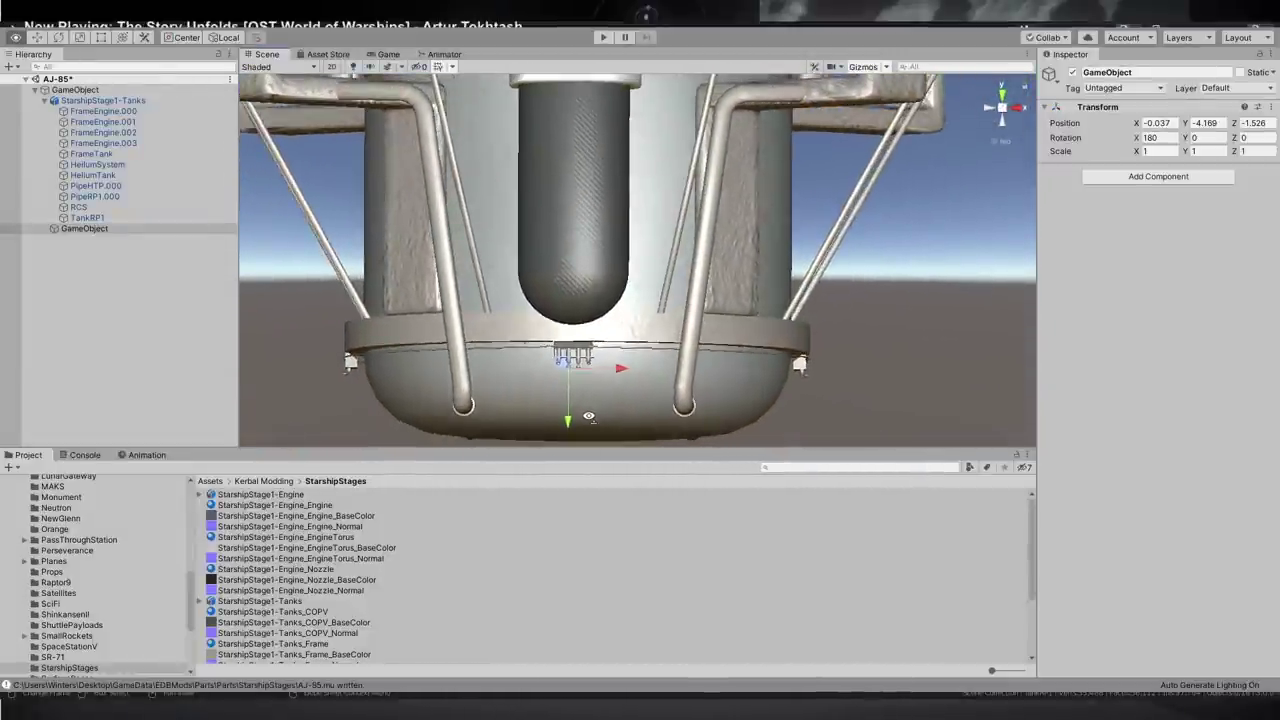
{"action": "scroll", "coordinate": [631, 313], "scroll_direction": "down", "scroll_amount": 3}
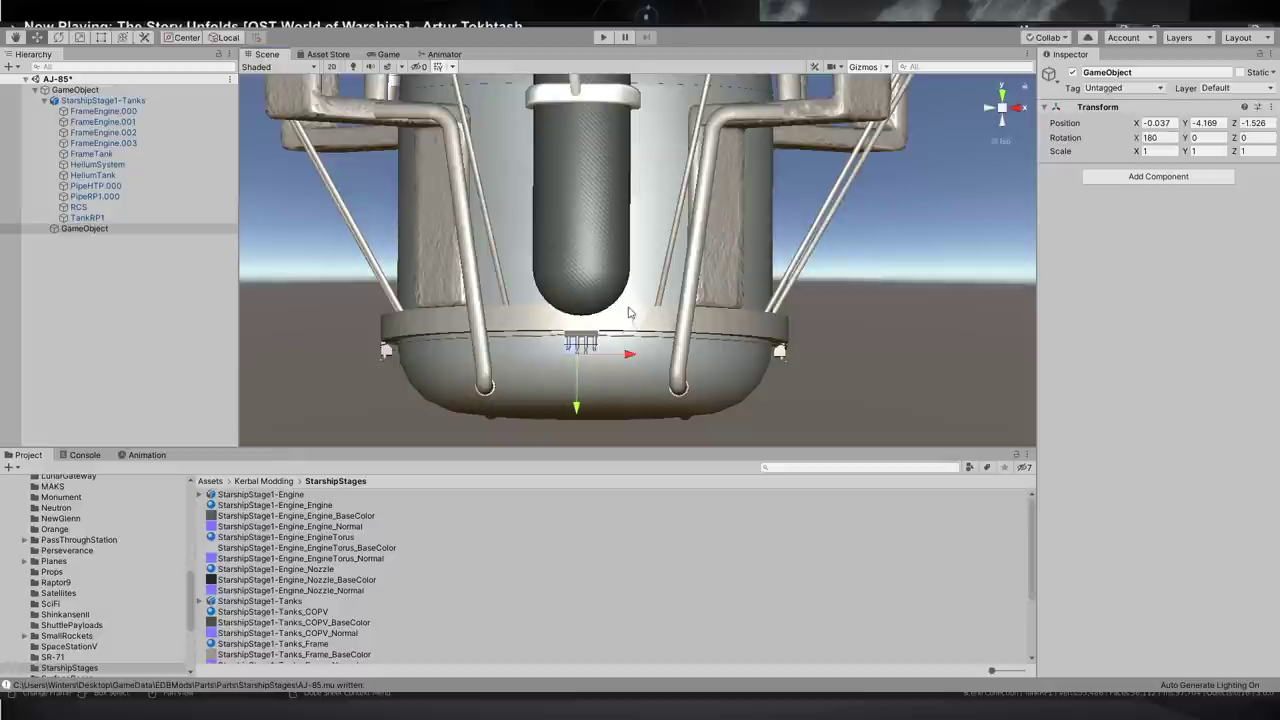
{"action": "left_click", "coordinate": [97, 230]}
{"action": "key", "text": "F2"}
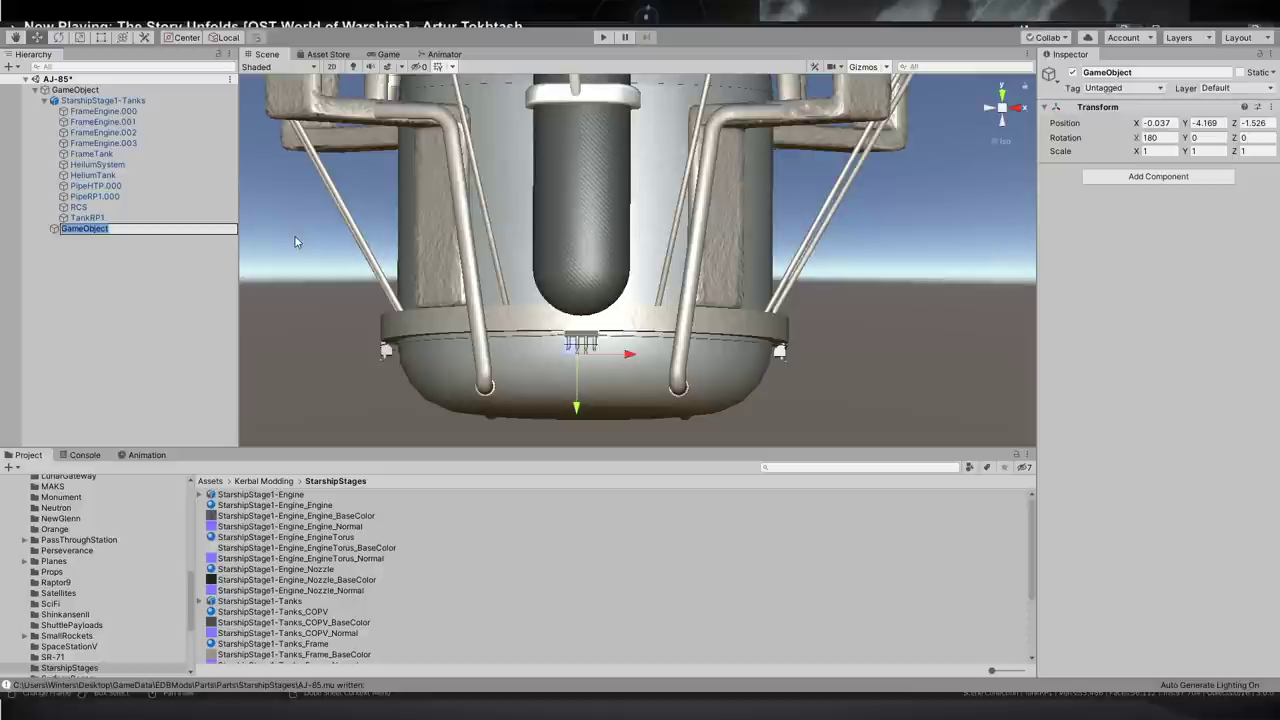
{"action": "type", "text": "RCSthruster"}
{"action": "key", "text": "Return"}
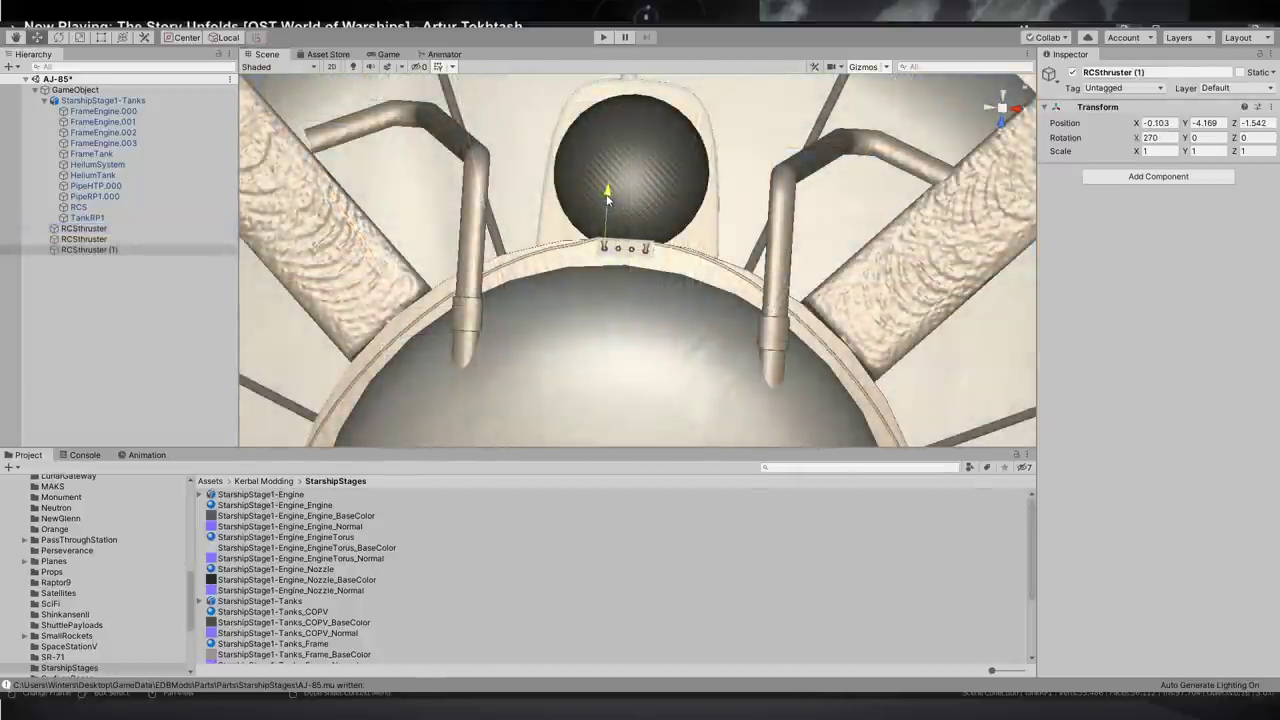
Move RCSthruster (1) to about Z -1.568 and adjust its height to match the outer RCS nozzle.
{"action": "left_click_drag", "start_coordinate": [607, 197], "coordinate": [607, 199]}
{"action": "right_click_drag", "start_coordinate": [646, 200], "coordinate": [668, 396]}
{"action": "left_click_drag", "start_coordinate": [668, 396], "coordinate": [611, 380], "text": "alt"}
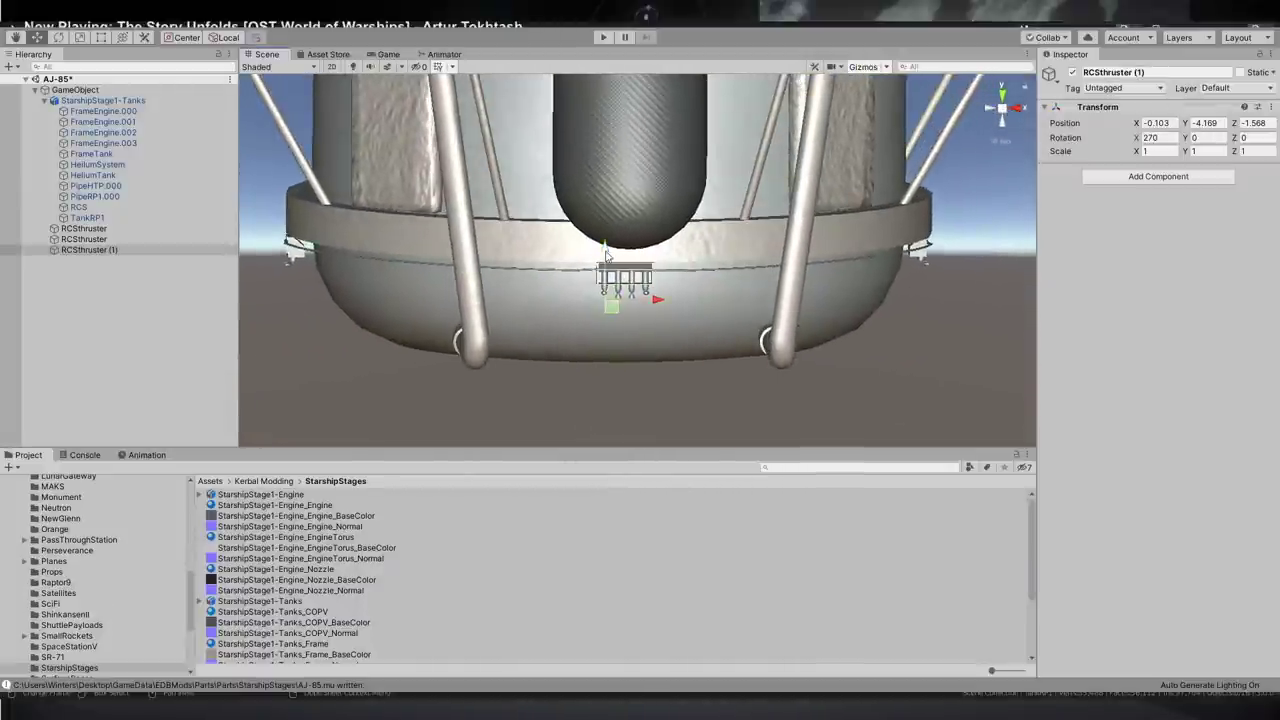
{"action": "left_click_drag", "start_coordinate": [605, 250], "coordinate": [773, 358]}
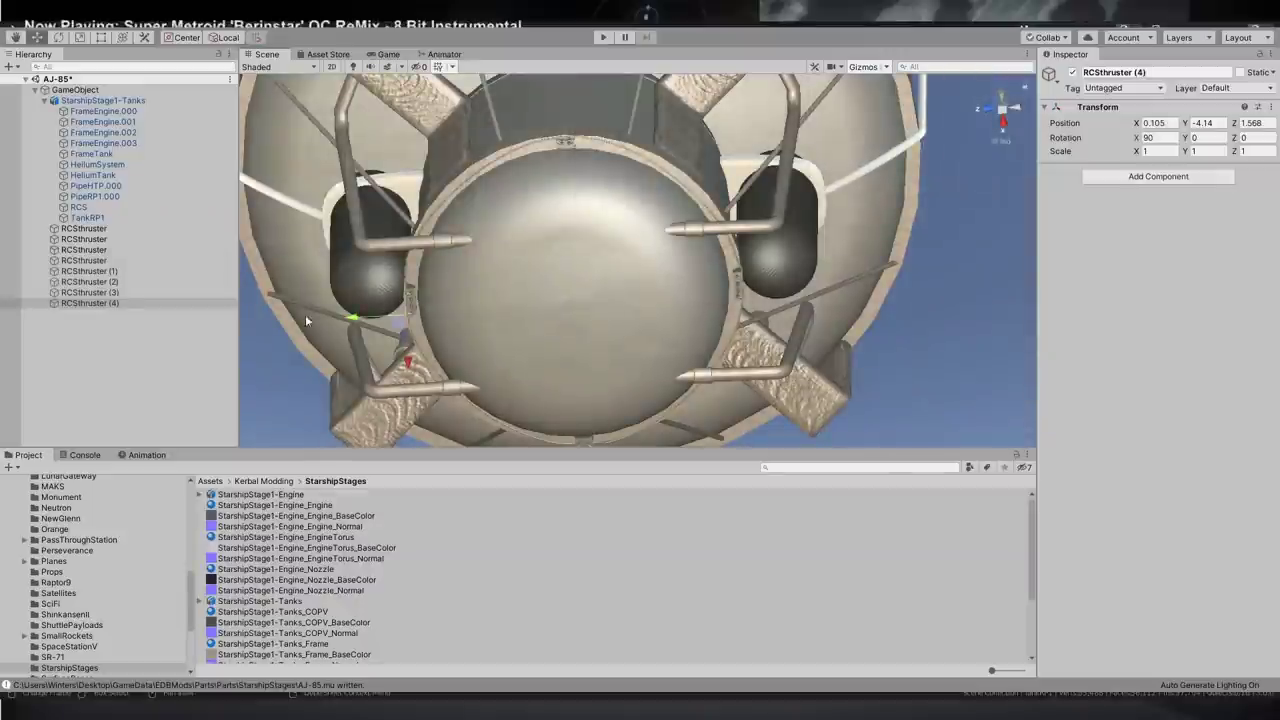
Remove the number suffixes from RCSthruster (1) and RCSthruster (2) so both are named RCSthruster.
{"action": "left_click", "coordinate": [100, 272]}
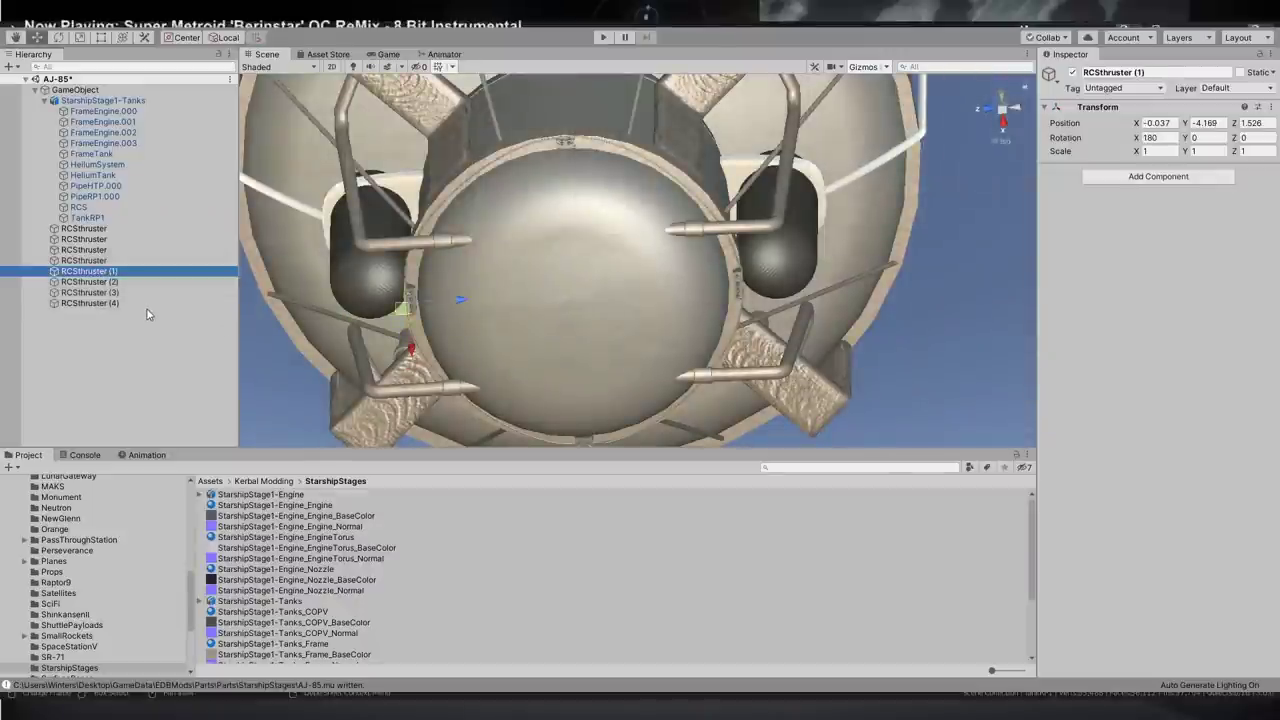
{"action": "left_click", "coordinate": [128, 272]}
{"action": "key", "text": "BackSpace"}
{"action": "key", "text": "BackSpace"}
{"action": "key", "text": "BackSpace"}
{"action": "key", "text": "BackSpace"}
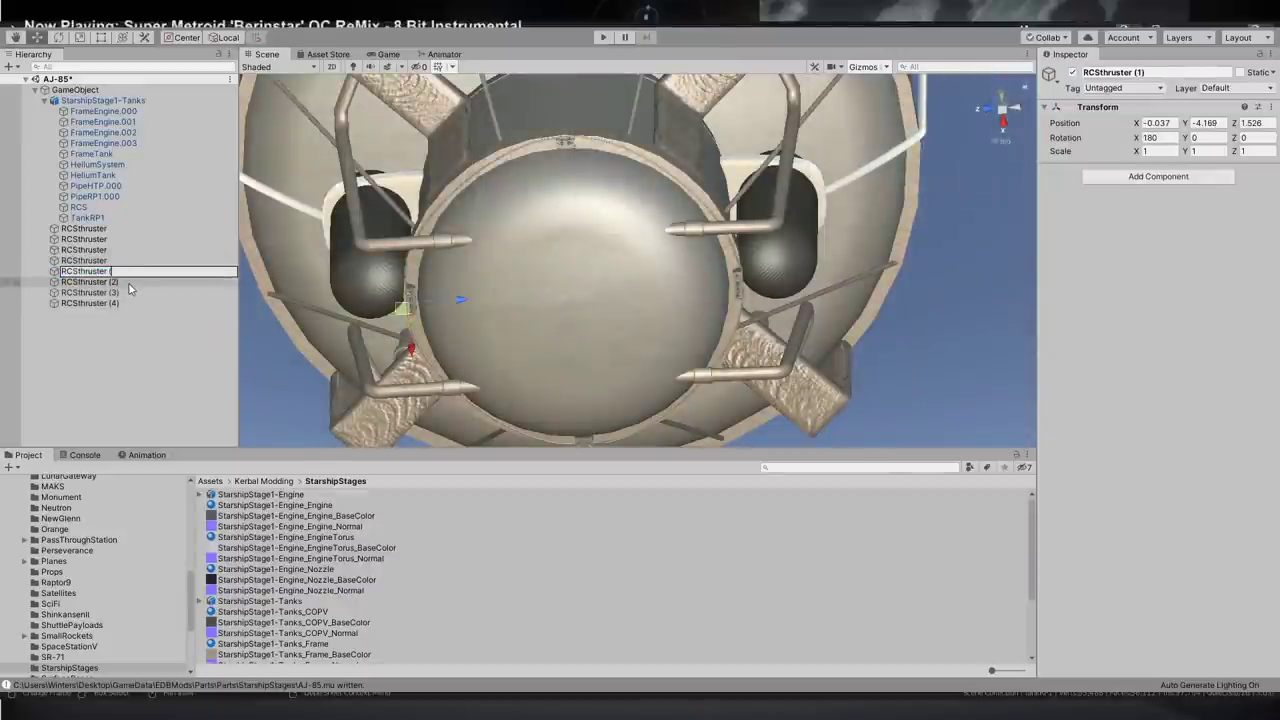
{"action": "left_click", "coordinate": [125, 283]}
{"action": "left_click", "coordinate": [112, 282]}
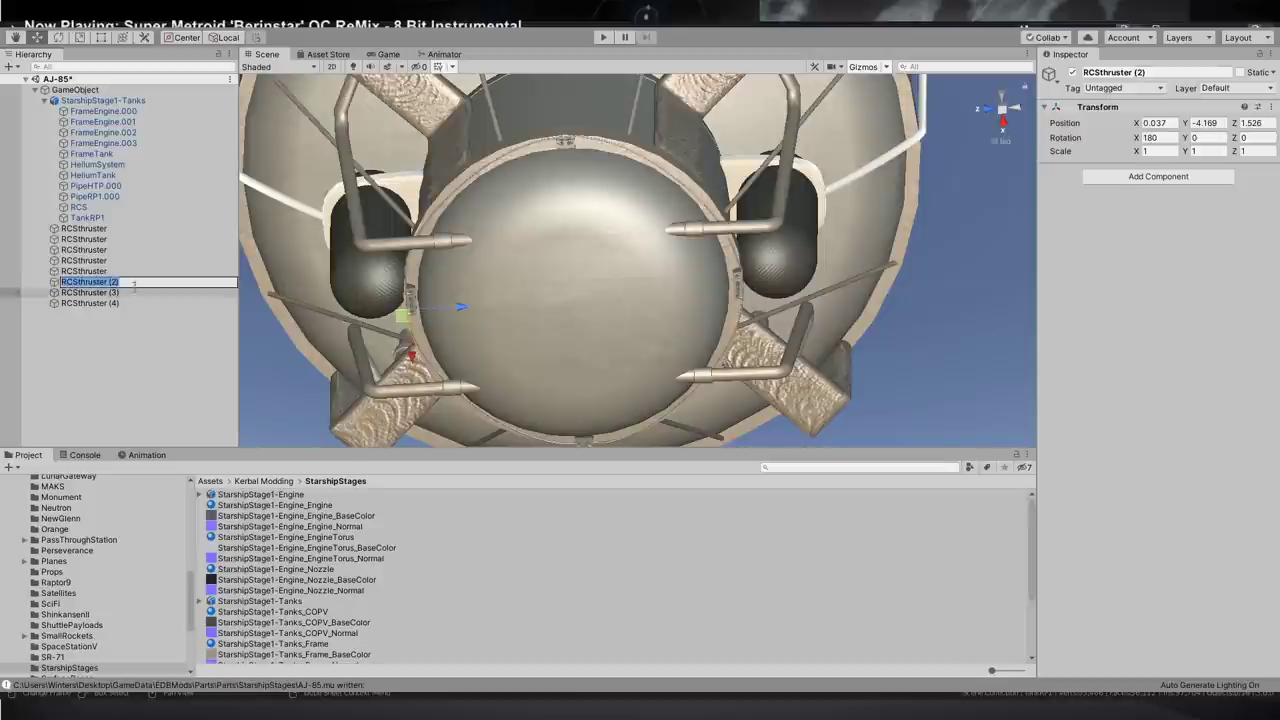
{"action": "key", "text": "BackSpace"}
{"action": "key", "text": "BackSpace"}
{"action": "key", "text": "BackSpace"}
{"action": "key", "text": "BackSpace"}
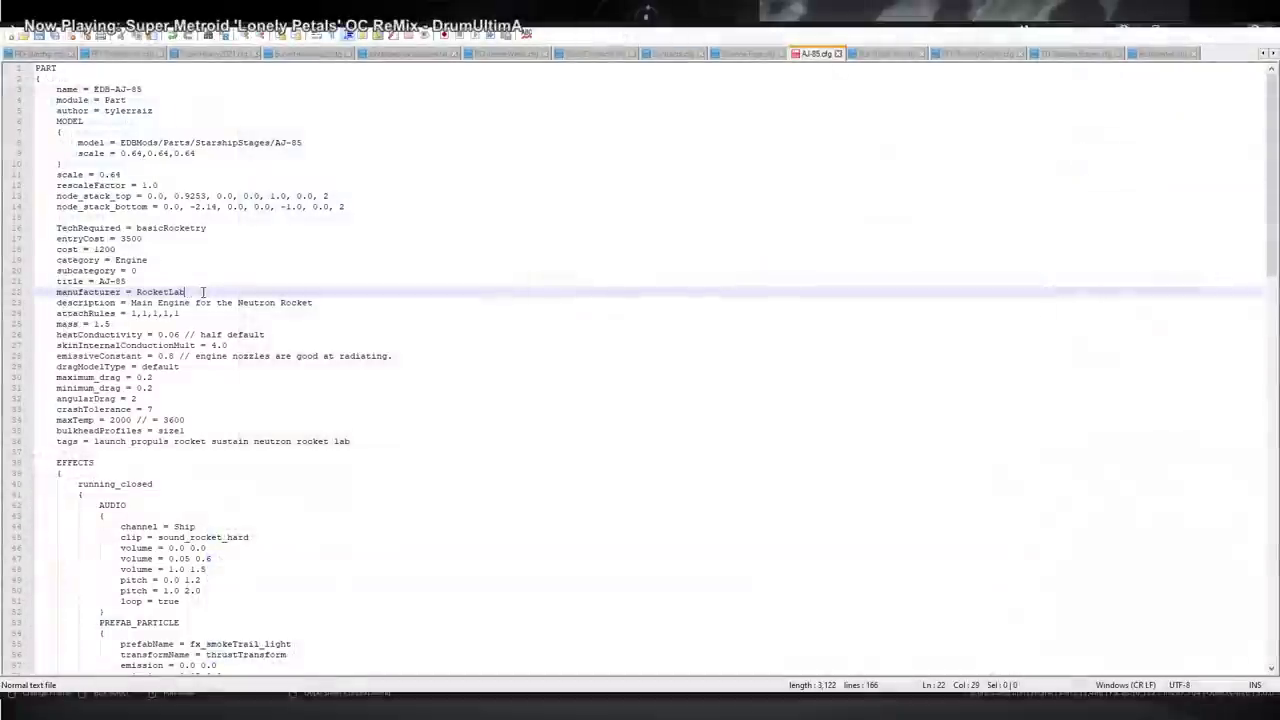
Switch to the AJ-85.cfg part file in Notepad++ and change the manufacturer to SpaceX.
{"action": "key", "text": "shift+Left"}
{"action": "key", "text": "shift+Left"}
{"action": "key", "text": "shift+Left"}
{"action": "key", "text": "shift+Left"}
{"action": "key", "text": "shift+Left"}
{"action": "key", "text": "shift+Left"}
{"action": "key", "text": "shift+Left"}
{"action": "key", "text": "shift+Left"}
{"action": "key", "text": "shift+Left"}
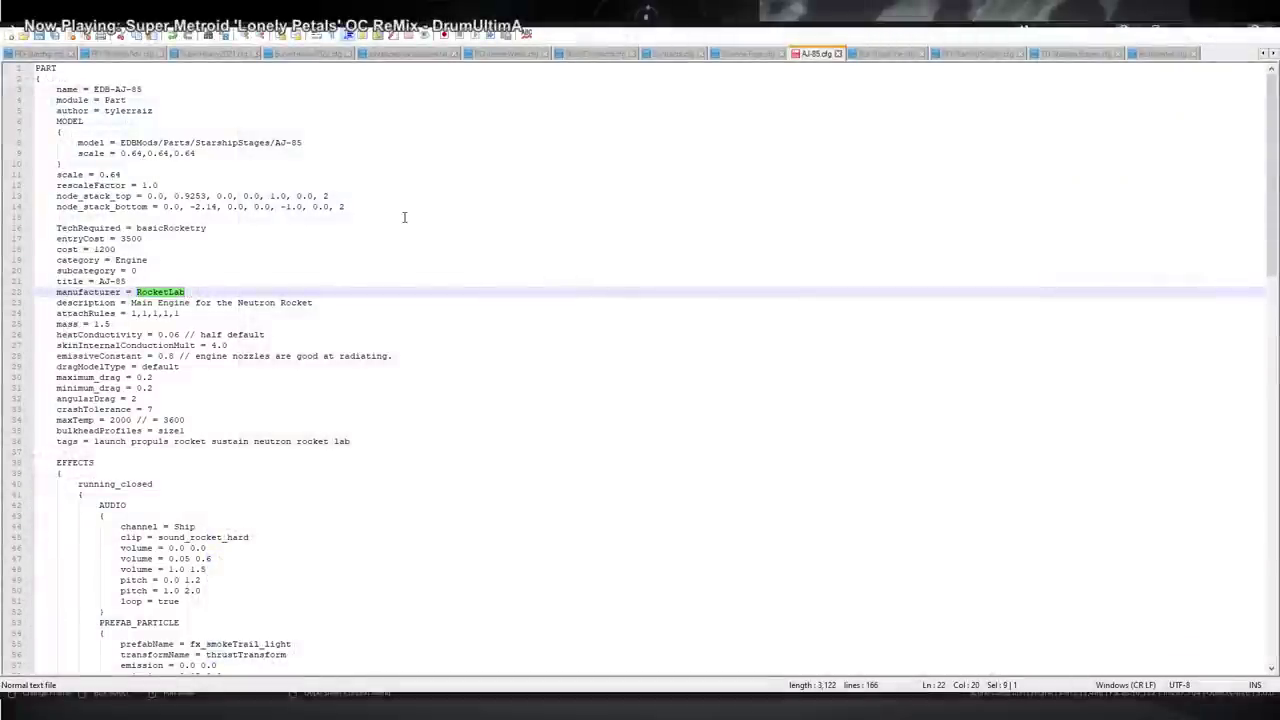
{"action": "type", "text": "SpaceX"}
Replace the part description in AJ-85.cfg with "Engine for StarStageOne".
{"action": "left_click_drag", "start_coordinate": [334, 305], "coordinate": [137, 301]}
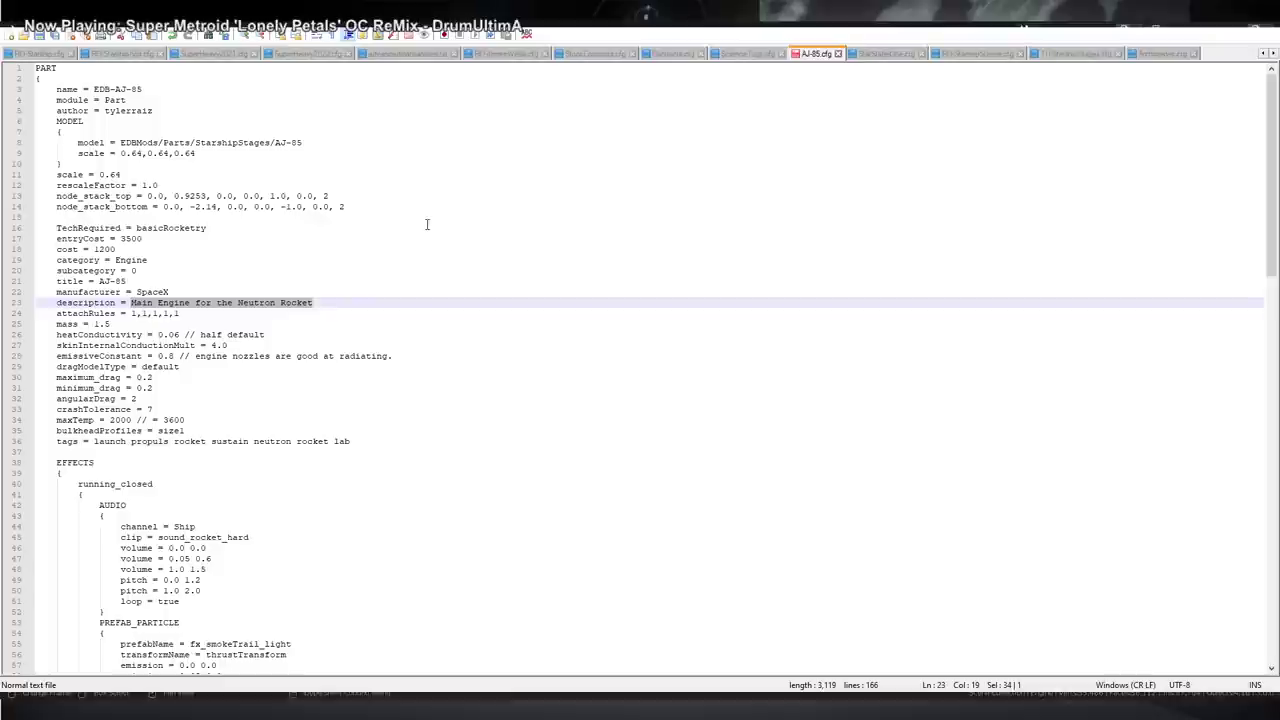
{"action": "type", "text": "En"}
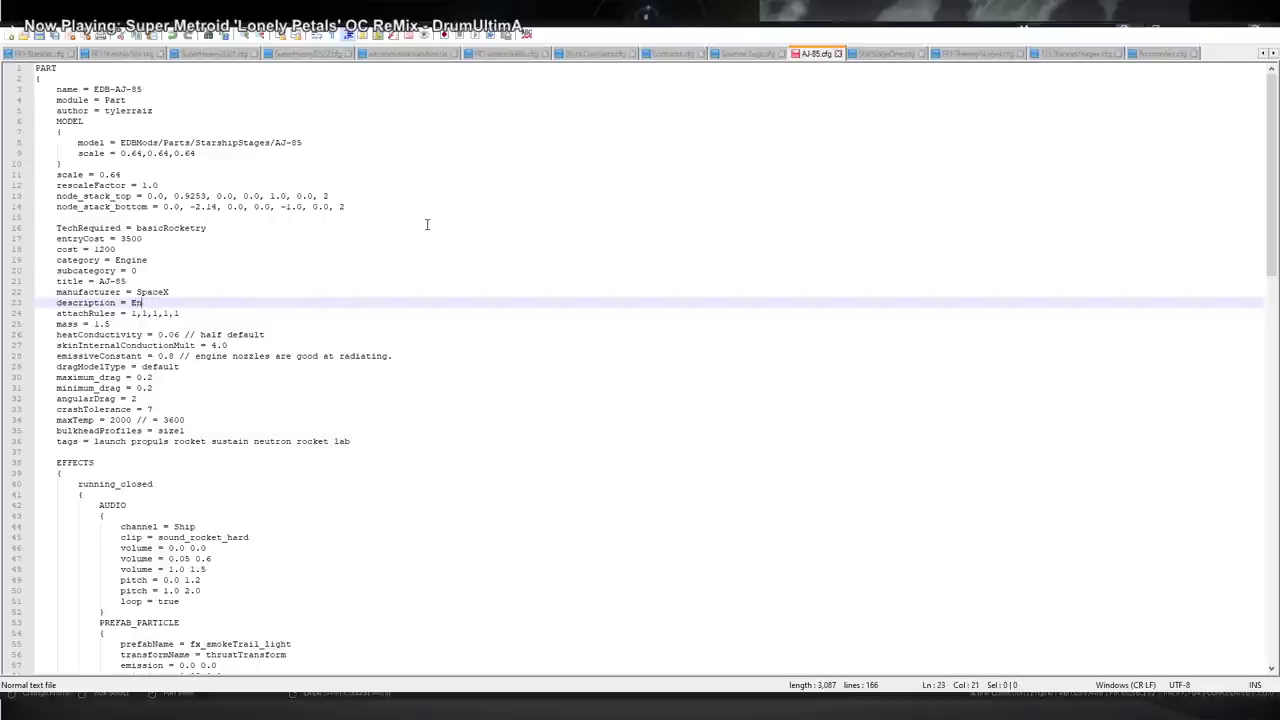
{"action": "type", "text": "gine for StarStageOne"}
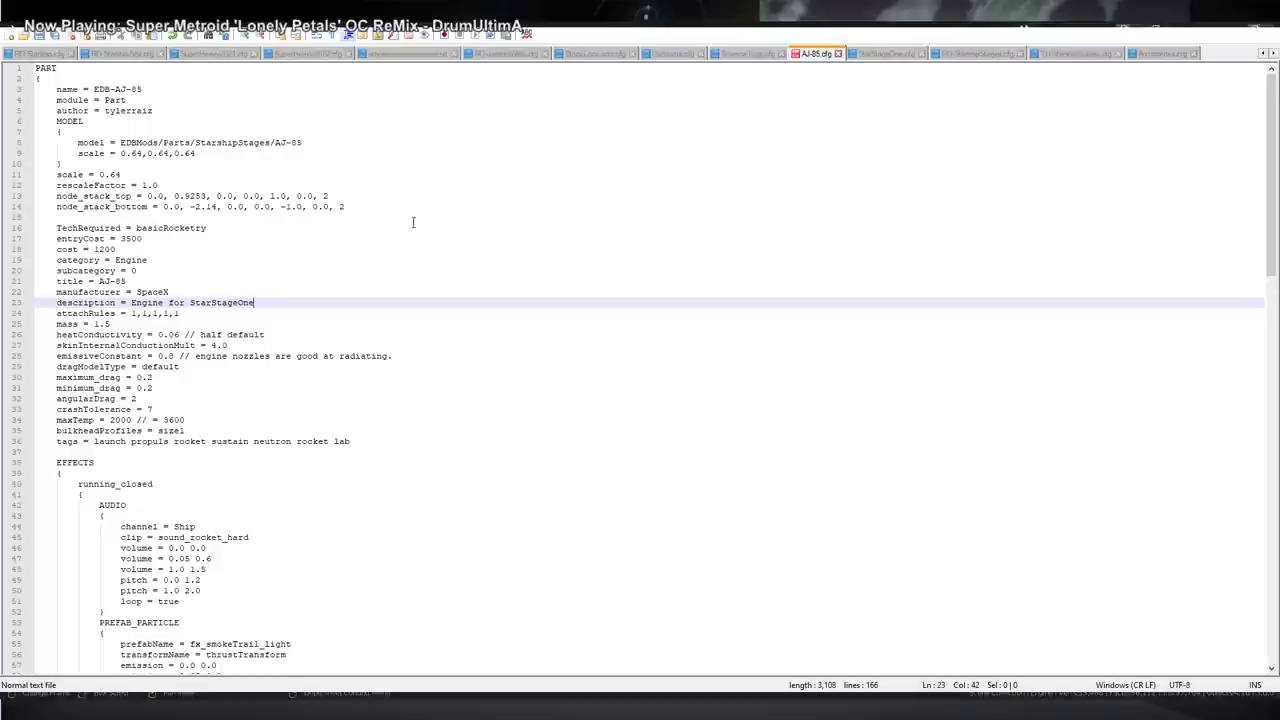
{"action": "left_click", "coordinate": [145, 322]}
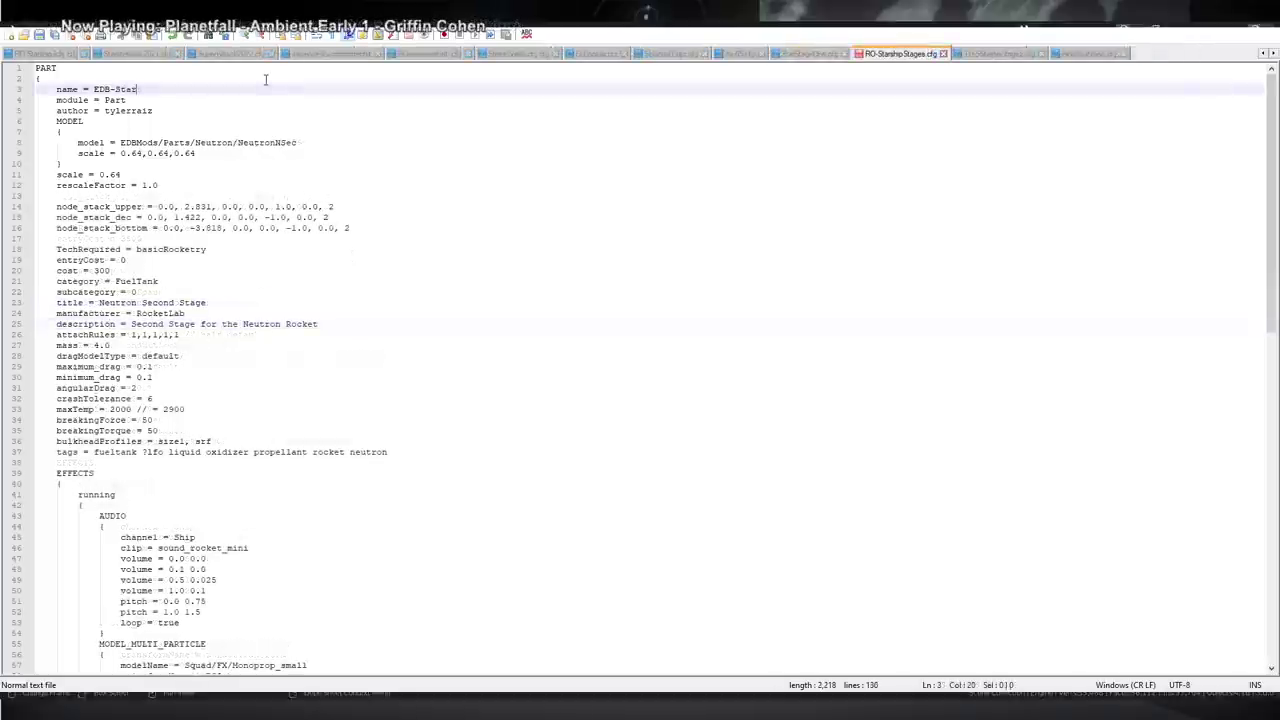
Set the part name in the stage's copied Neutron second-stage config to EDB-StarStageOne.
{"action": "type", "text": "StarStageOne"}
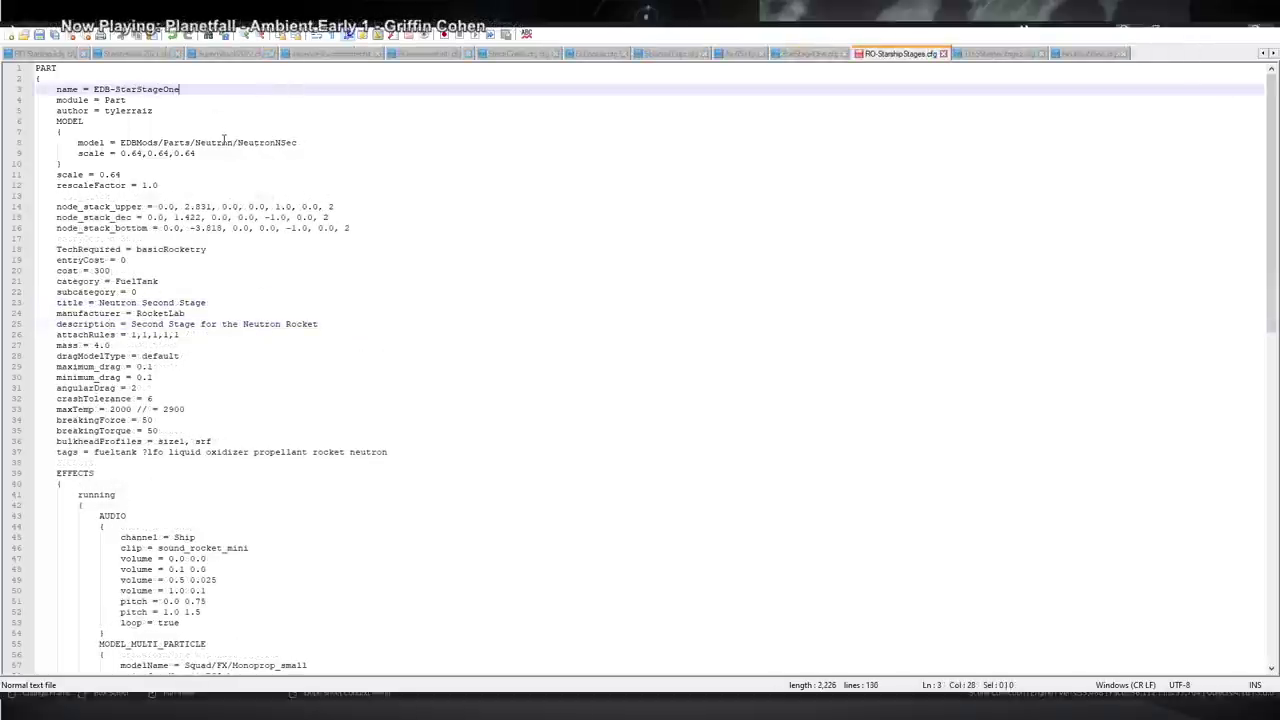
Set the stage's model path to EDBMods/Parts/StarshipStages/StarStageOne in its part config.
{"action": "left_click", "coordinate": [224, 142]}
{"action": "left_click_drag", "start_coordinate": [234, 142], "coordinate": [195, 143]}
{"action": "type", "text": "Starship"}
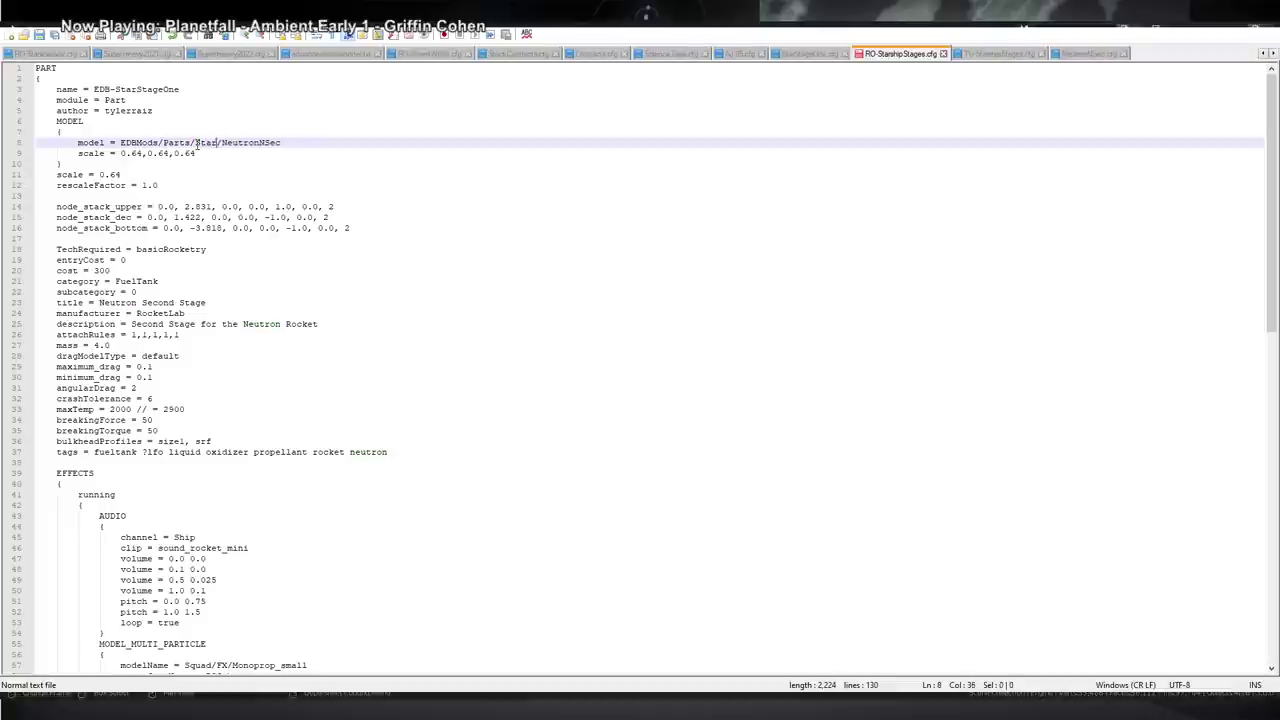
{"action": "type", "text": "Stages"}
{"action": "left_click_drag", "start_coordinate": [178, 89], "coordinate": [115, 90]}
{"action": "key", "text": "ctrl+c"}
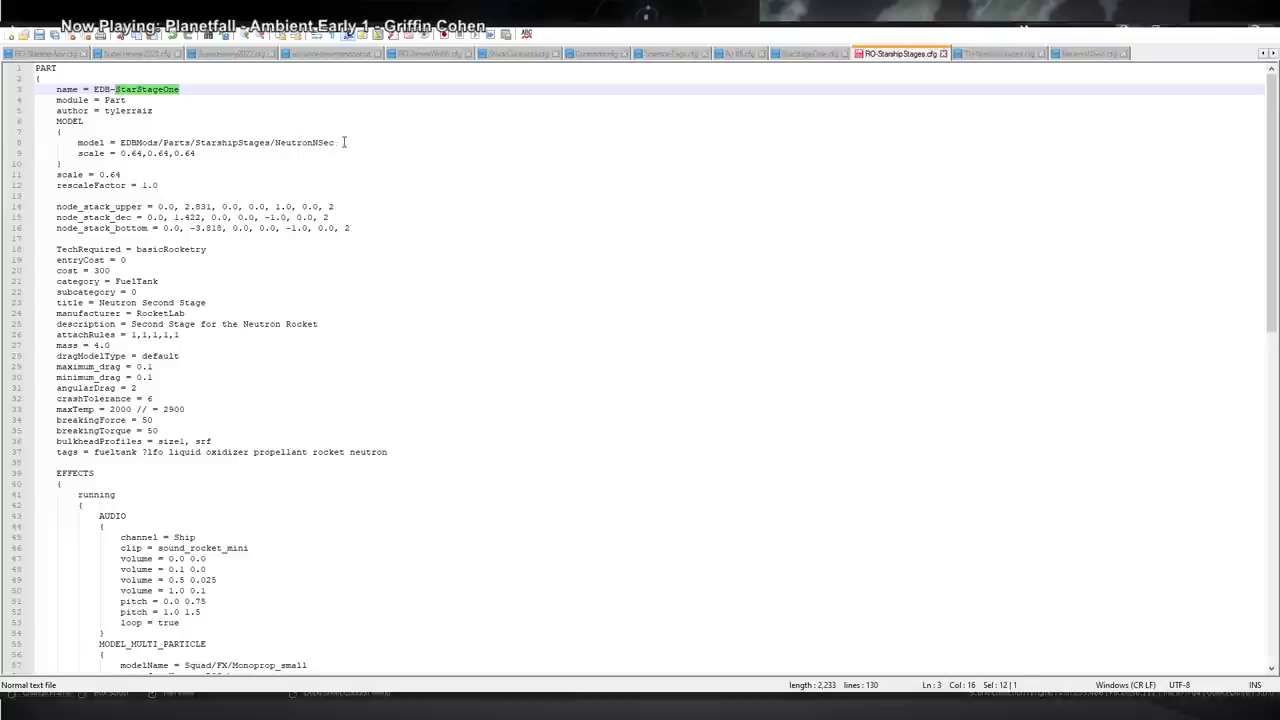
{"action": "left_click_drag", "start_coordinate": [343, 142], "coordinate": [274, 143]}
{"action": "key", "text": "ctrl+v"}
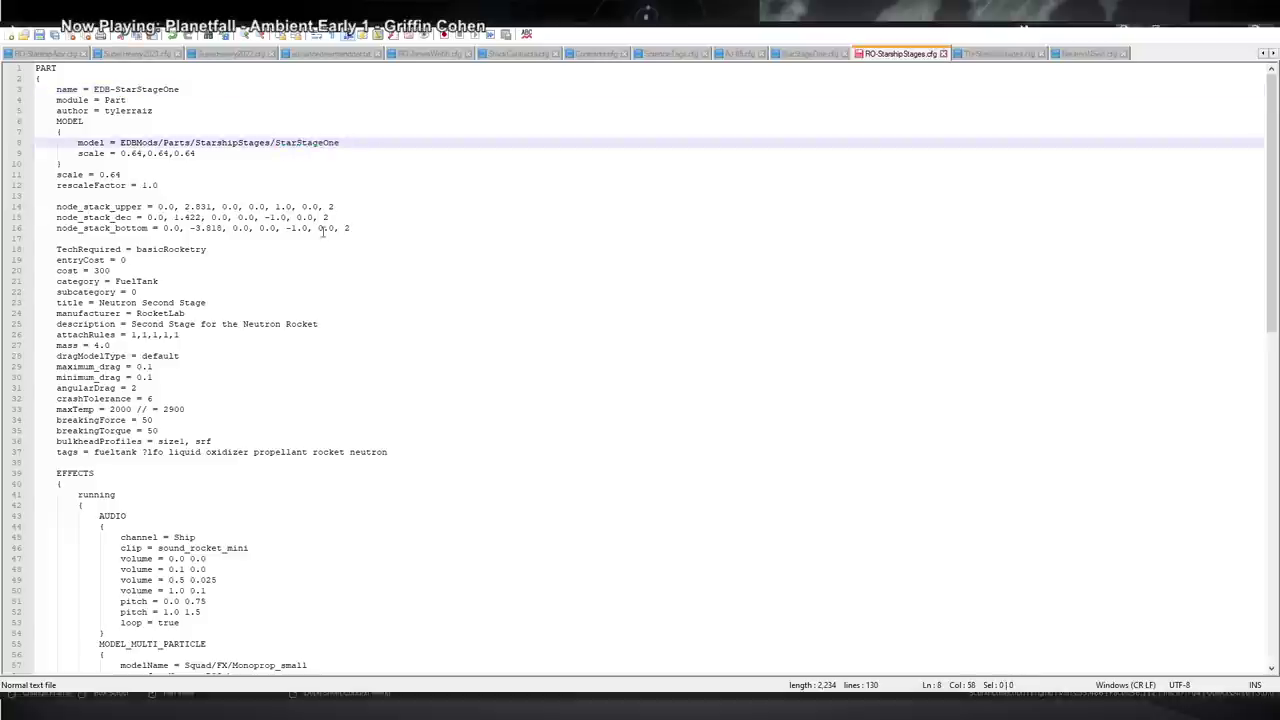
Replace the node_stack_dec line with engine nodes node_stack_e1 to e4 and set the upper stack node's height to 1.5.
{"action": "left_click", "coordinate": [320, 207]}
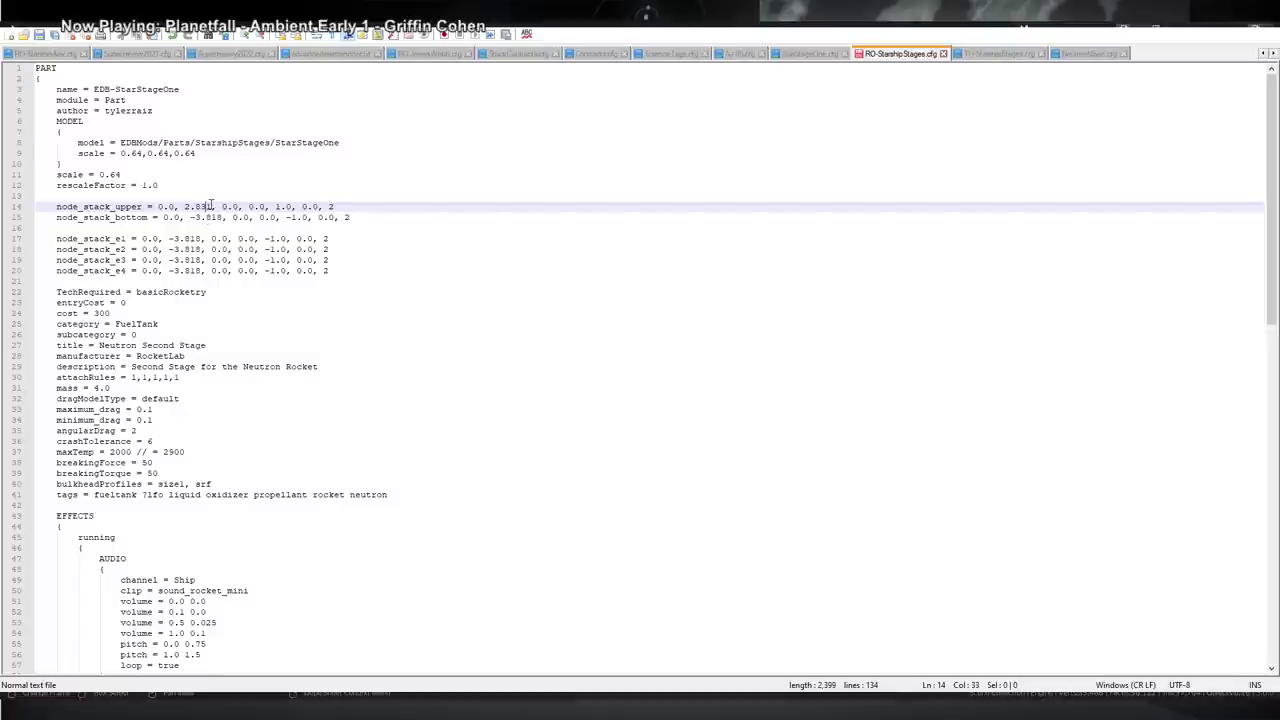
{"action": "left_click_drag", "start_coordinate": [213, 206], "coordinate": [185, 206]}
{"action": "type", "text": "1.5"}
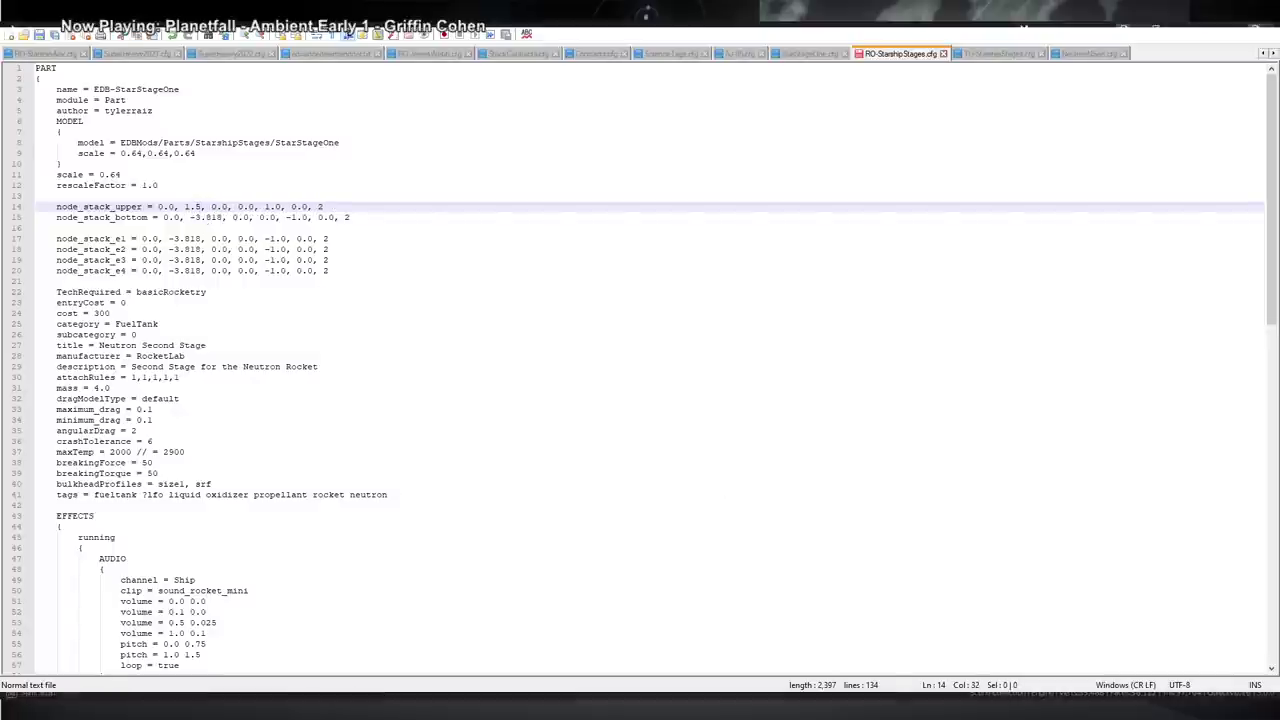
{"action": "left_click_drag", "start_coordinate": [181, 164], "coordinate": [131, 169]}
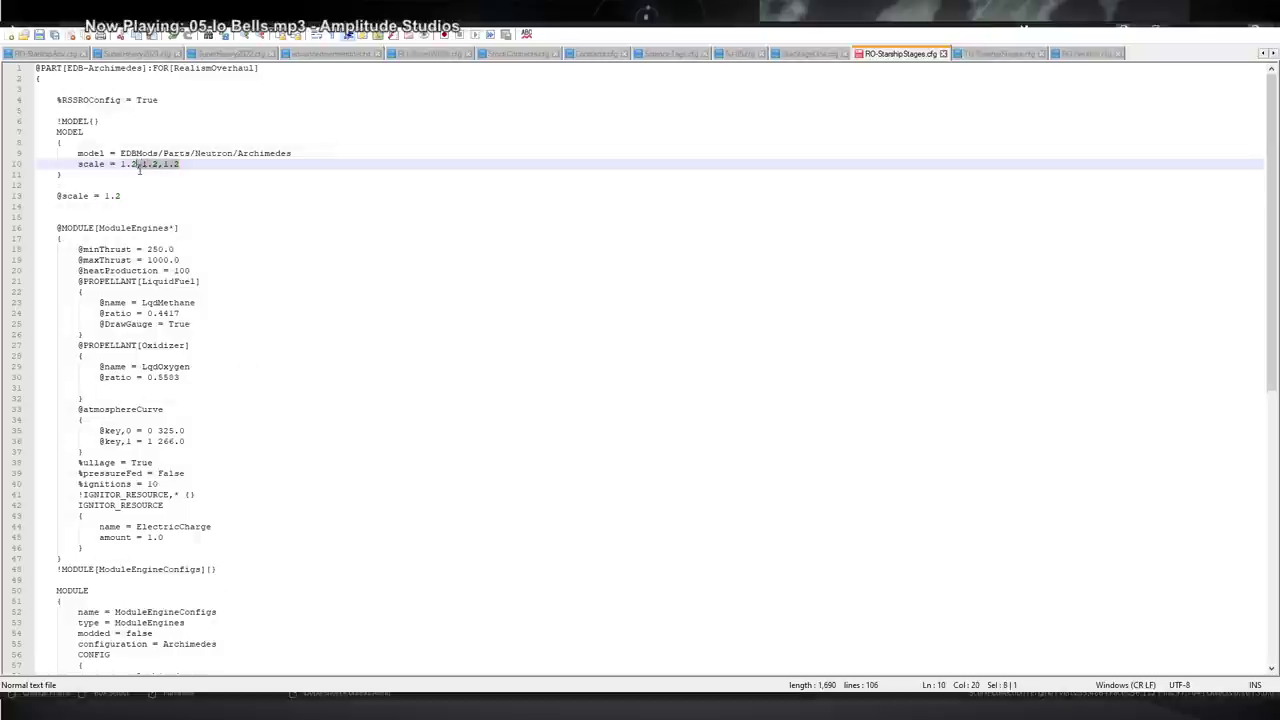
{"action": "type", "text": "0,"}
{"action": "left_click", "coordinate": [134, 196]}
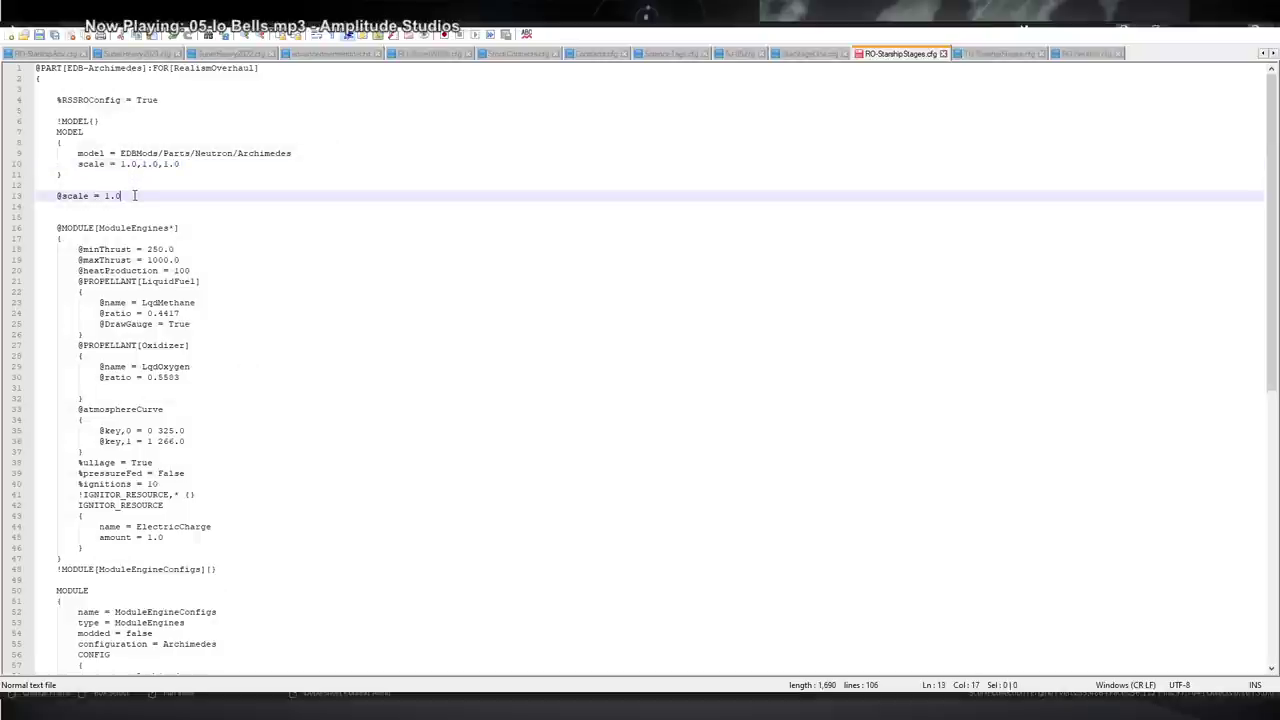
Carry the AJ-85 part details from AJ-85.cfg into the RO-StarshipStages.cfg engine patch and name its CONFIG AJ-85.
{"action": "left_click", "coordinate": [728, 54]}
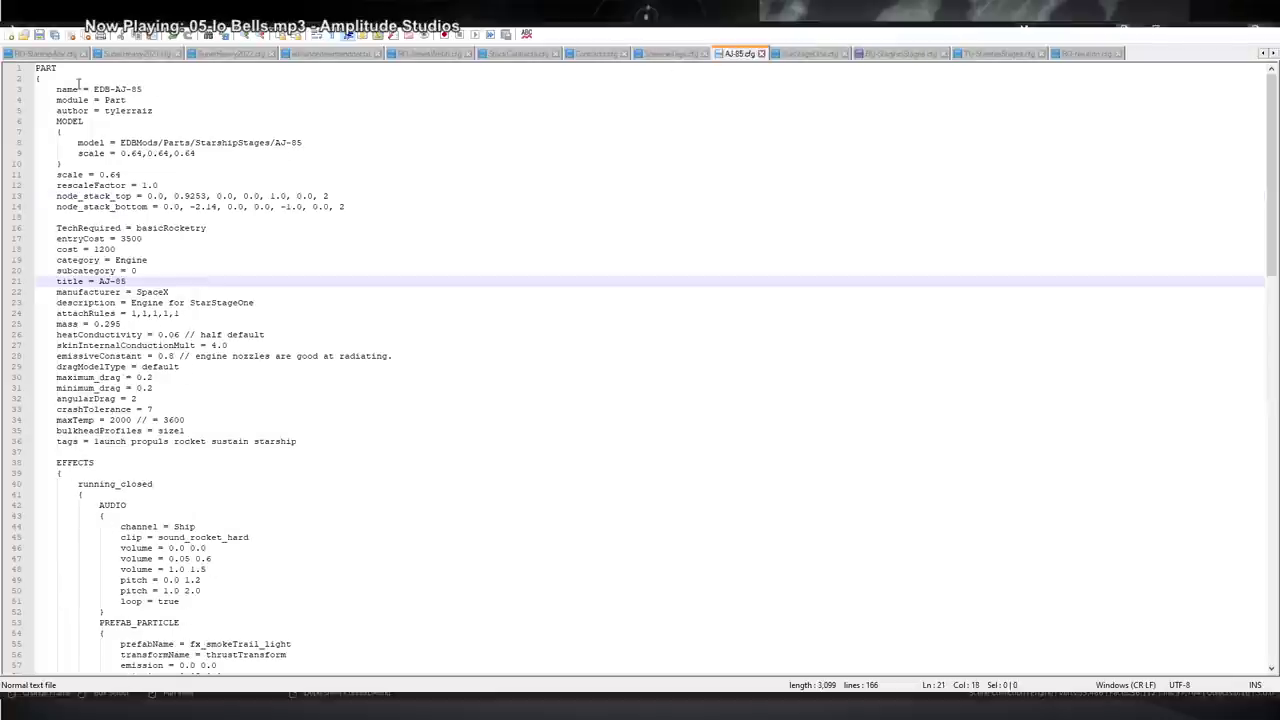
{"action": "left_click_drag", "start_coordinate": [165, 92], "coordinate": [64, 69]}
{"action": "left_click", "coordinate": [895, 54]}
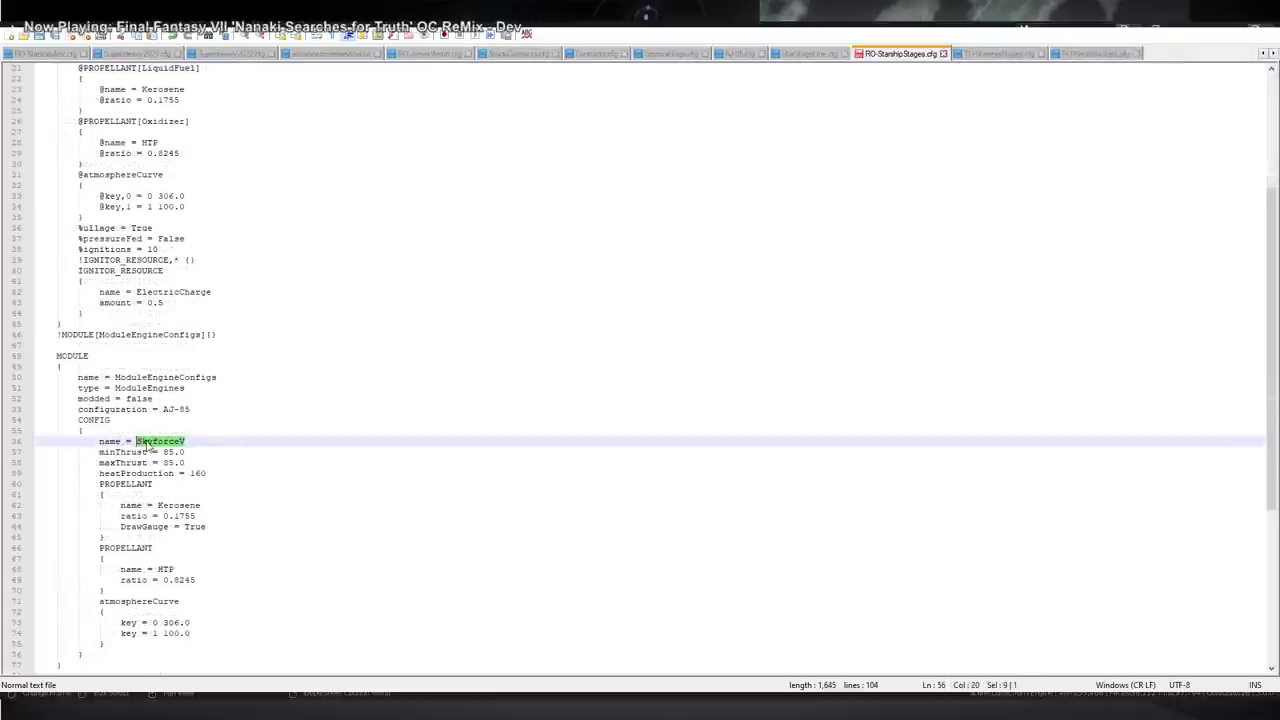
{"action": "left_click", "coordinate": [145, 441]}
{"action": "type", "text": "85"}
Set the AJ-85 CONFIG's atmosphereCurve keys to 0 310.0 and 1 1.0.
{"action": "left_click", "coordinate": [232, 378]}
{"action": "scroll", "coordinate": [245, 392], "scroll_direction": "down", "scroll_amount": 3}
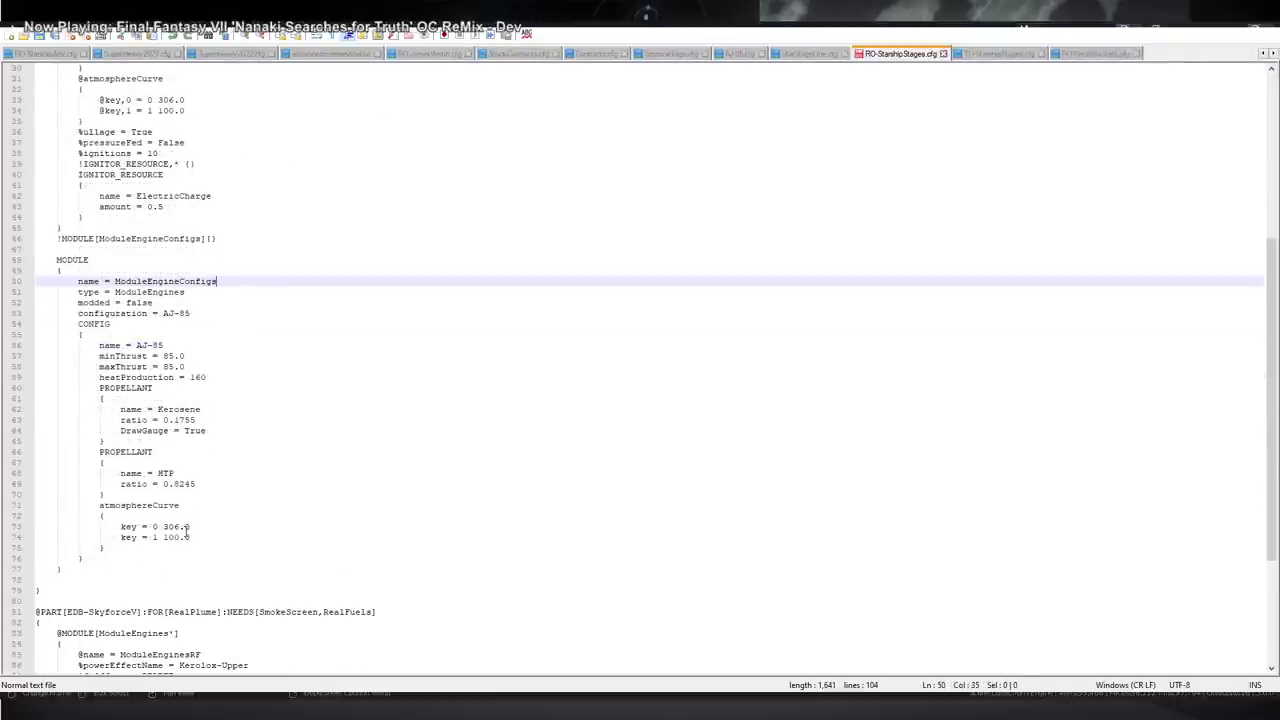
{"action": "left_click", "coordinate": [179, 526]}
{"action": "type", "text": "0"}
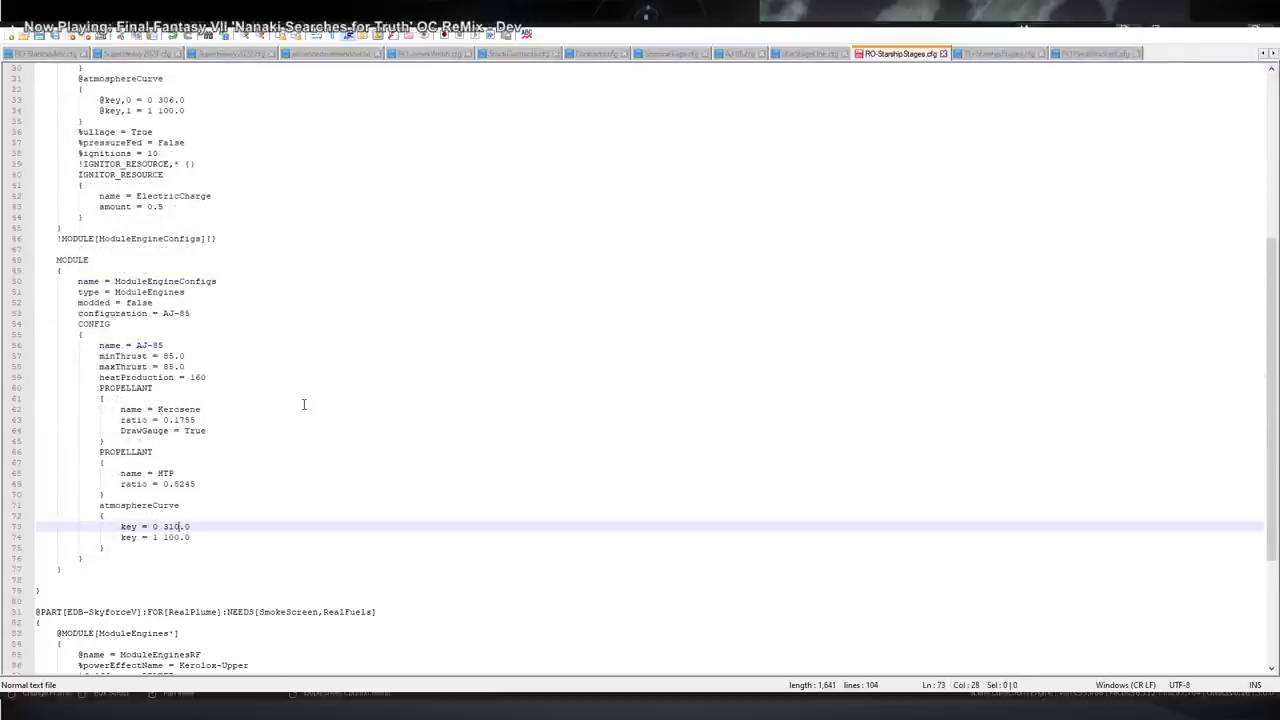
{"action": "left_click", "coordinate": [182, 537]}
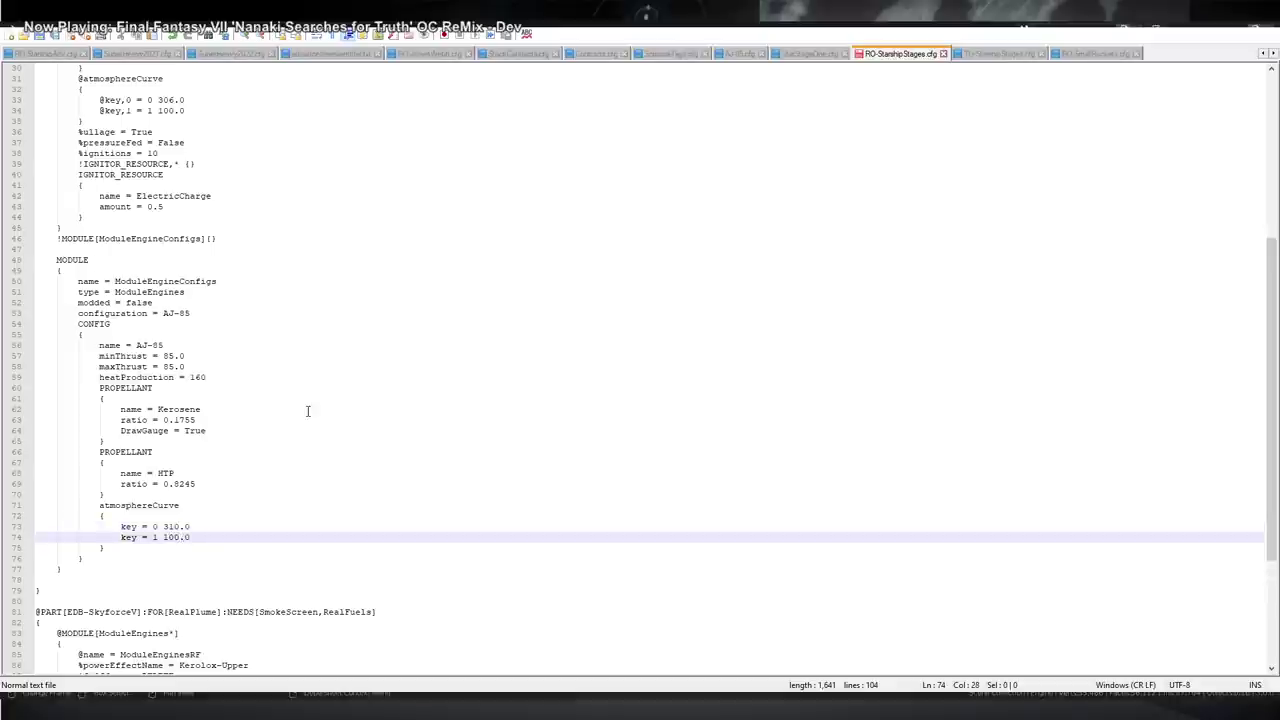
{"action": "key", "text": "BackSpace"}
{"action": "key", "text": "BackSpace"}
Copy the part name EDB-AJ-85 from the header of the RealismOverhaul patch.
{"action": "left_click_drag", "start_coordinate": [308, 410], "coordinate": [309, 398]}
{"action": "scroll", "coordinate": [309, 398], "scroll_direction": "down", "scroll_amount": 4}
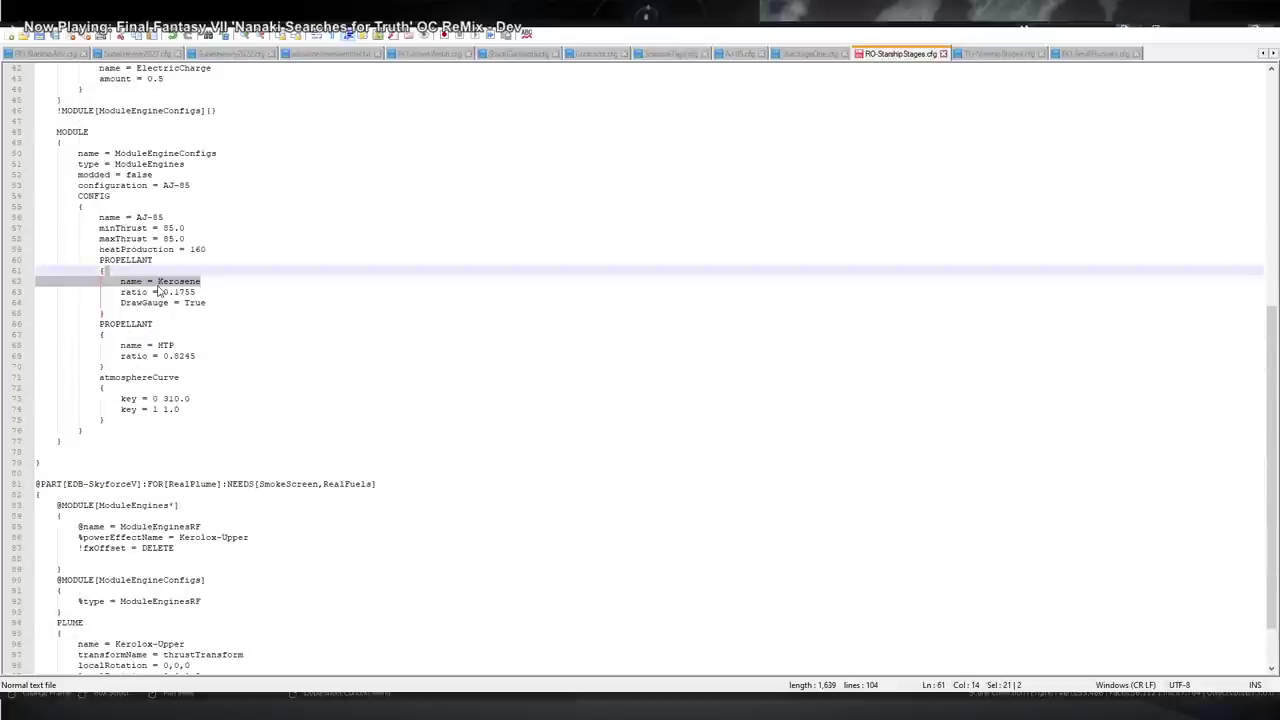
{"action": "scroll", "coordinate": [166, 288], "scroll_direction": "up", "scroll_amount": 13}
{"action": "scroll", "coordinate": [166, 288], "scroll_direction": "up", "scroll_amount": 1}
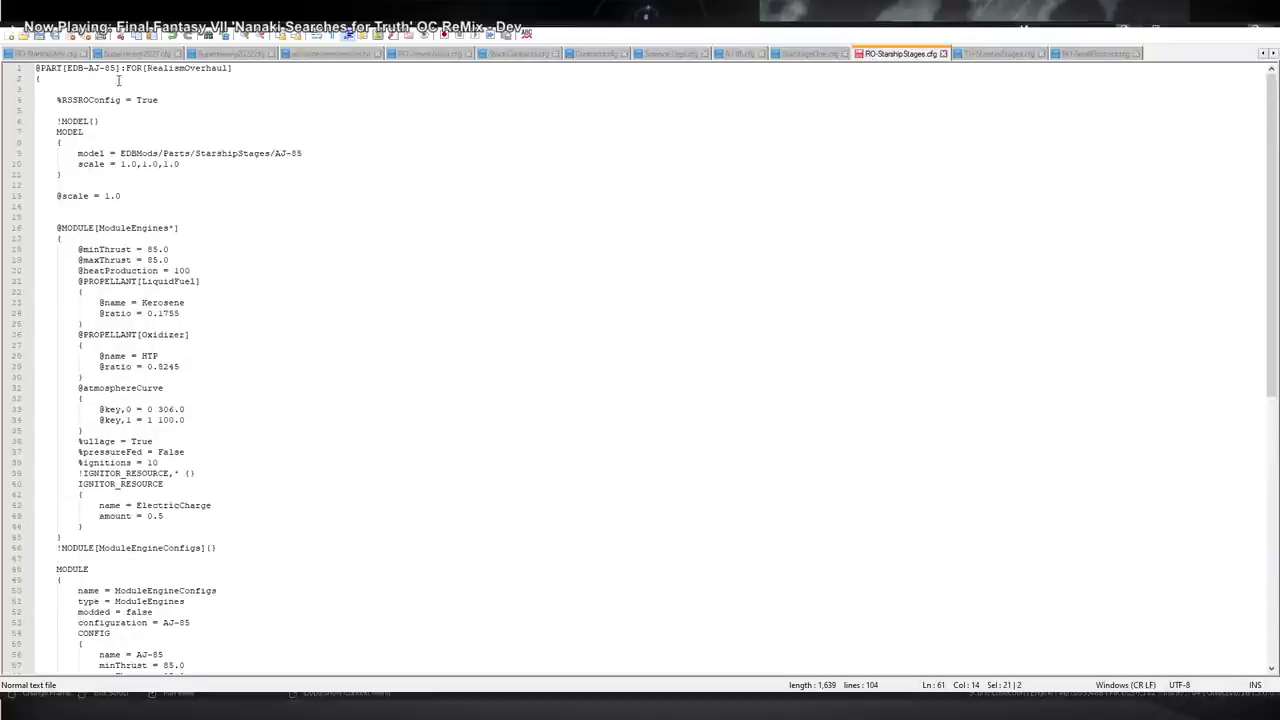
{"action": "left_click_drag", "start_coordinate": [116, 70], "coordinate": [68, 70]}
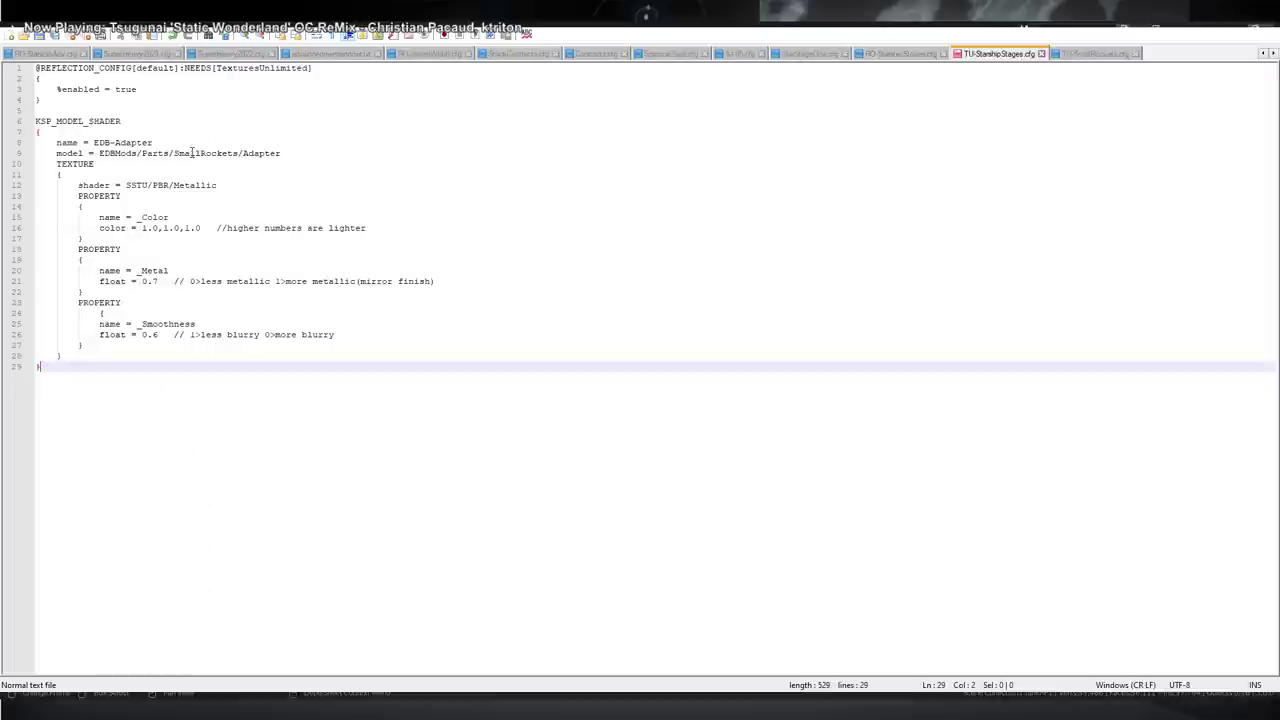
Set the shader entry in TU-StarshipStages.cfg to name EDB-AJ-85 and model EDBMods/Parts/StarshipStages/AJ-85, and select its TEXTURE contents.
{"action": "left_click_drag", "start_coordinate": [153, 142], "coordinate": [93, 143]}
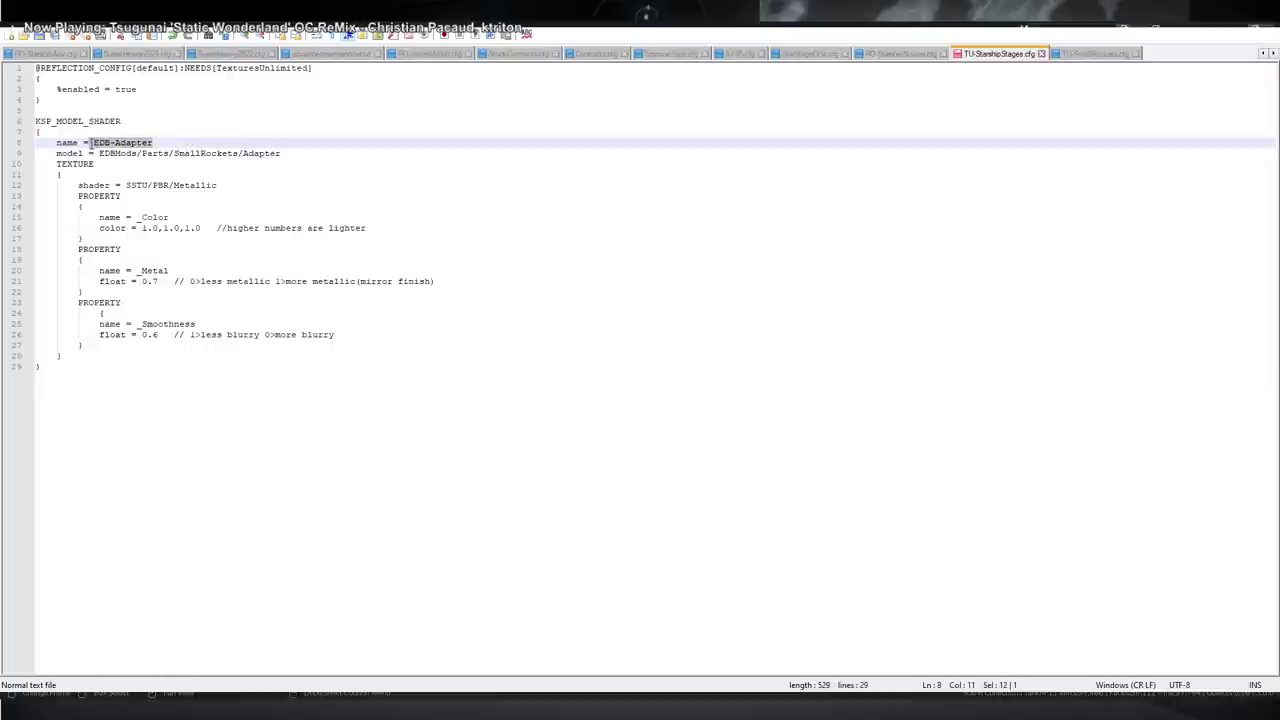
{"action": "left_click", "coordinate": [720, 57]}
{"action": "left_click", "coordinate": [311, 142]}
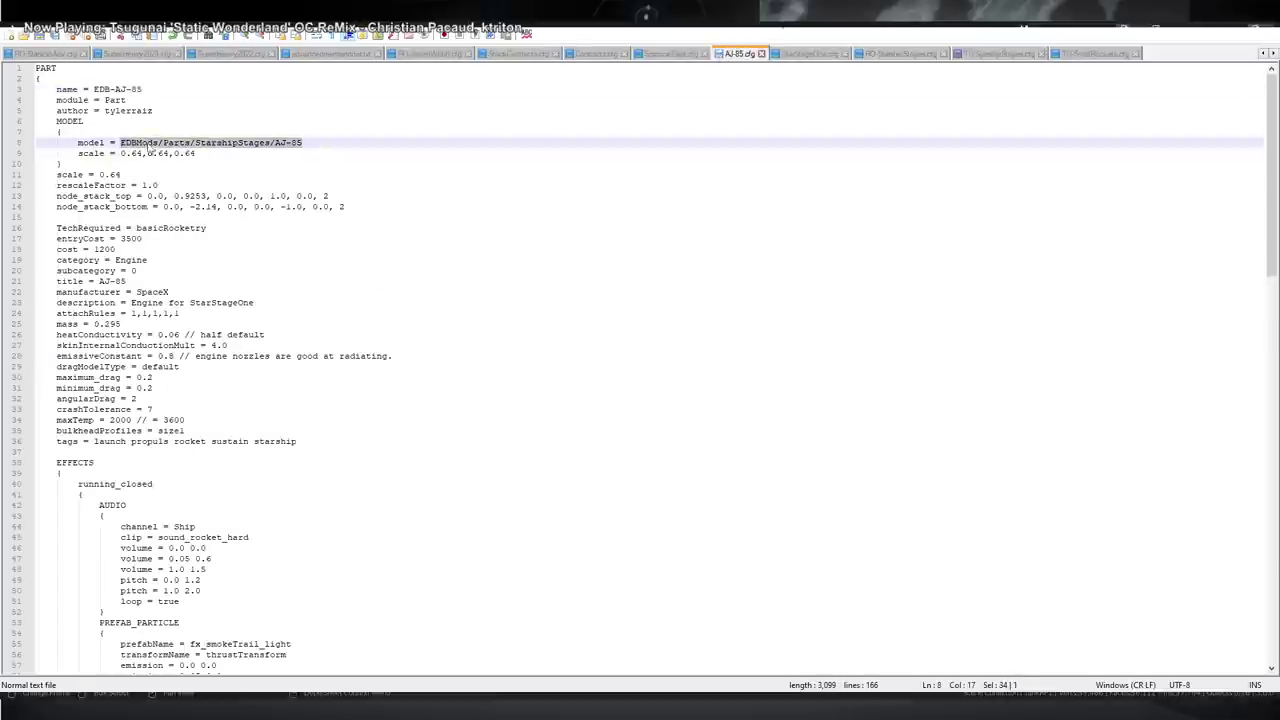
{"action": "left_click", "coordinate": [1003, 55]}
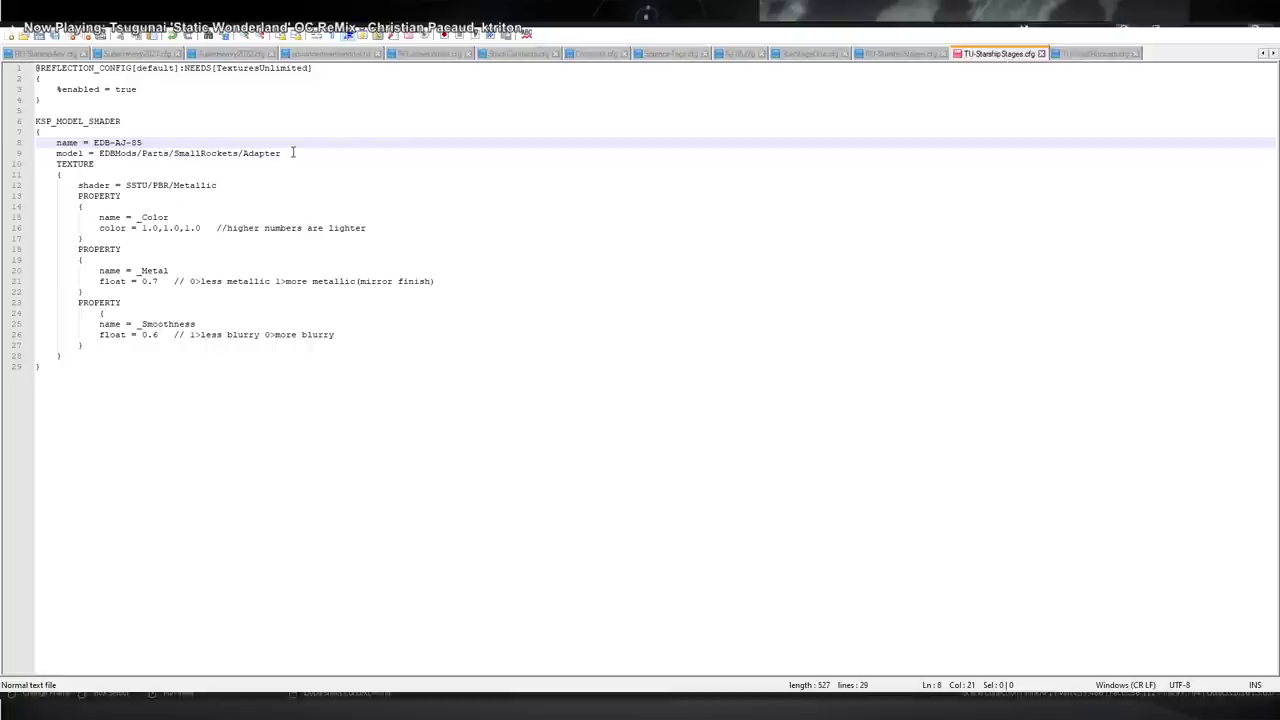
{"action": "left_click_drag", "start_coordinate": [293, 153], "coordinate": [125, 155]}
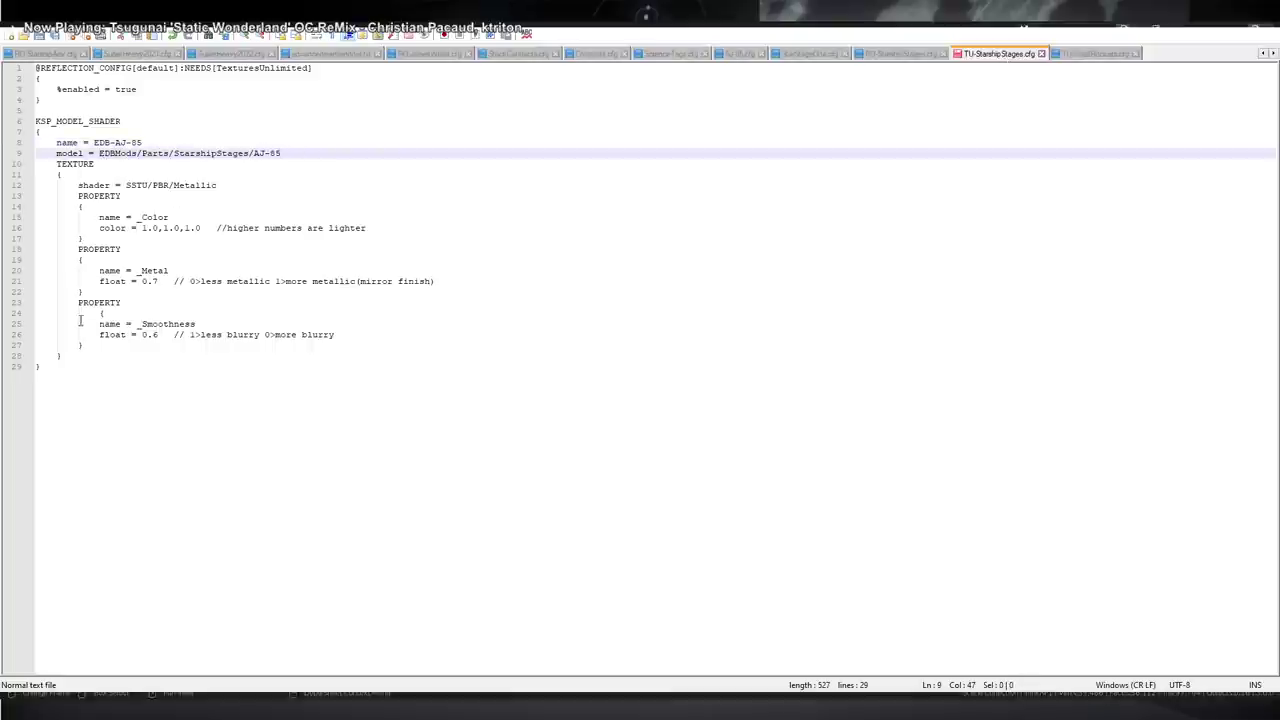
{"action": "left_click_drag", "start_coordinate": [57, 360], "coordinate": [78, 192]}
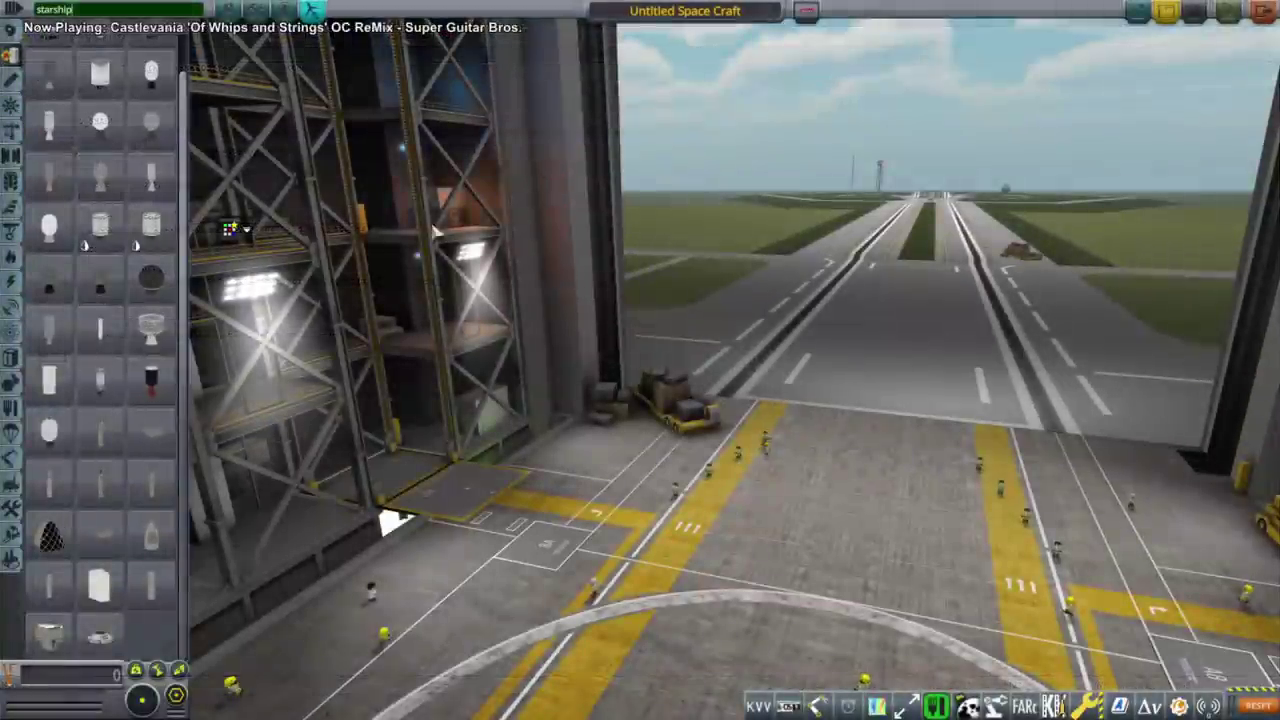
Switch to Kerbal Space Program, place the StarStageOne part in the editor and move the procedural tank's part window aside.
{"action": "mouse_move", "coordinate": [73, 628]}
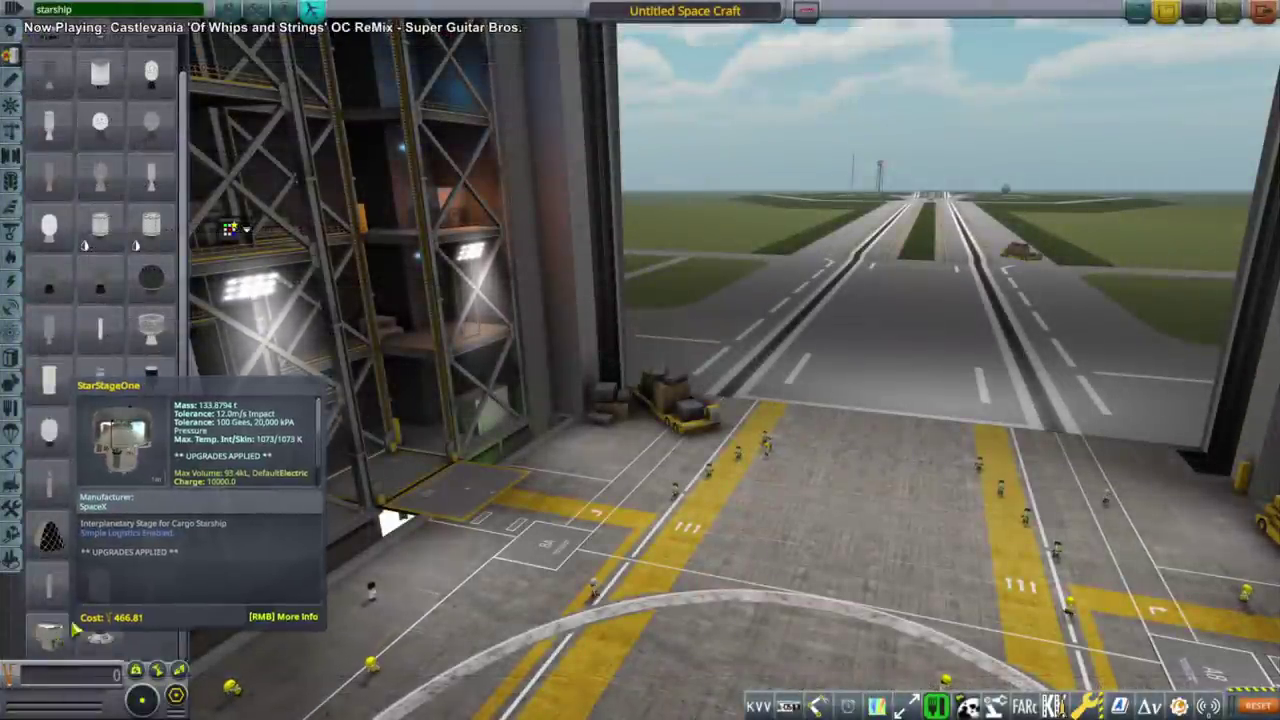
{"action": "left_click", "coordinate": [73, 628]}
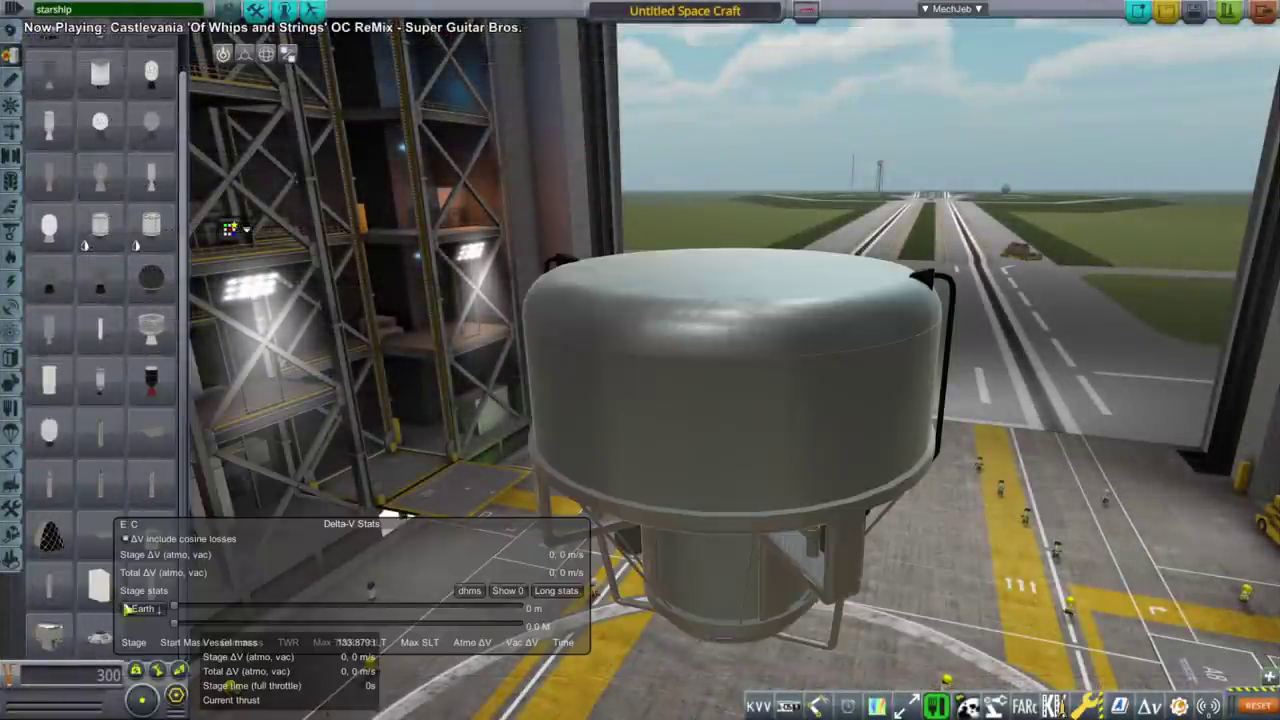
{"action": "mouse_move", "coordinate": [962, 268]}
{"action": "right_mouse_down"}
{"action": "mouse_move", "coordinate": [960, 251]}
{"action": "mouse_move", "coordinate": [960, 263]}
{"action": "right_mouse_up"}
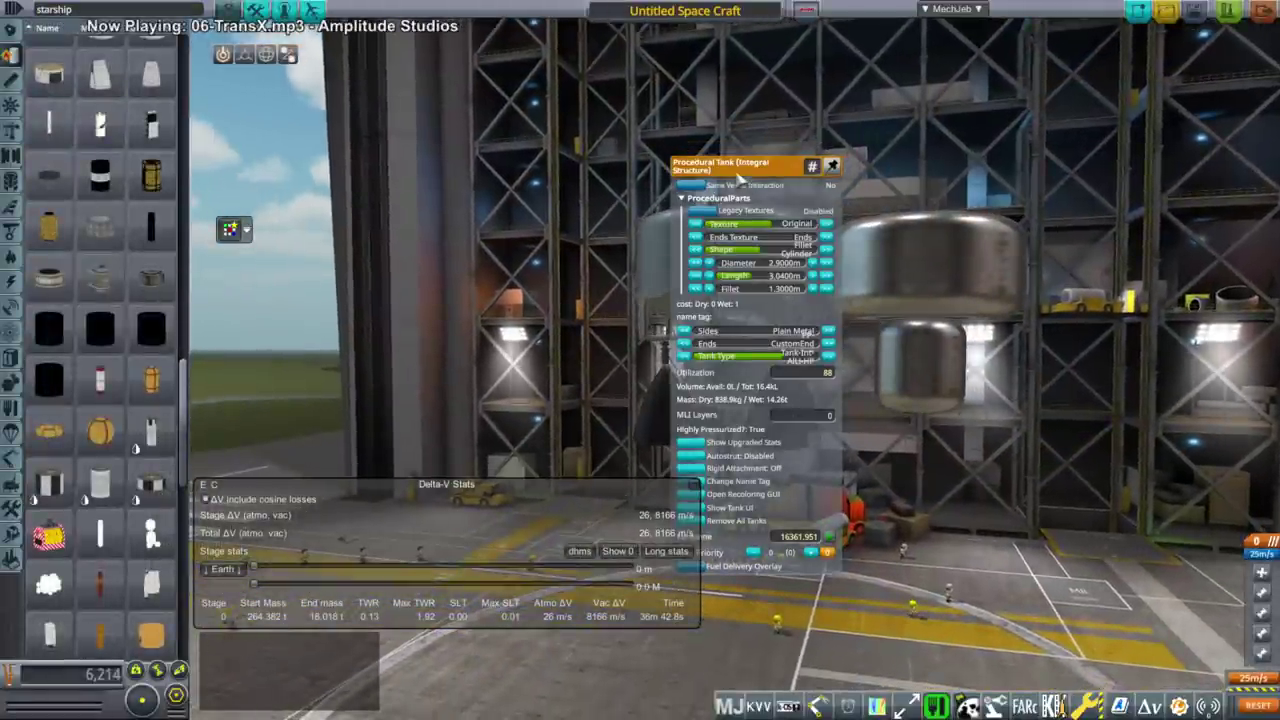
{"action": "left_click_drag", "start_coordinate": [739, 176], "coordinate": [362, 88]}
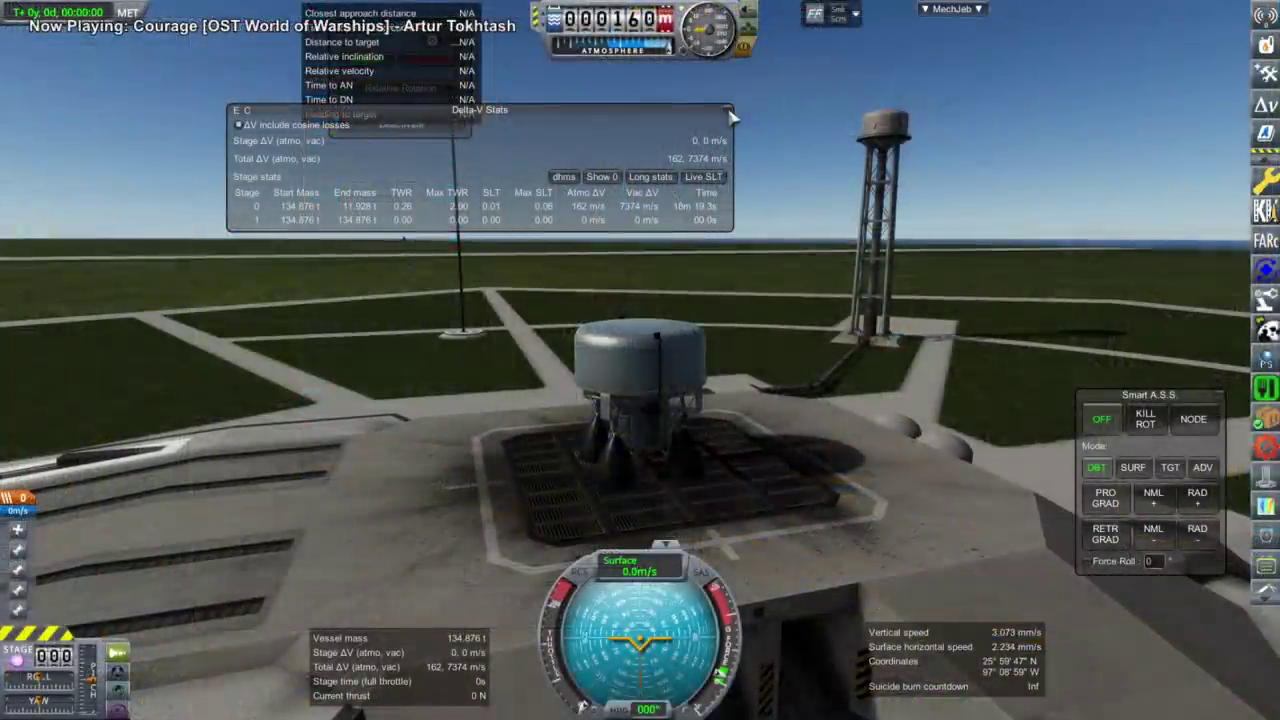
Close the Delta-V Stats window and examine the stage and its engines on the launch pad.
{"action": "left_click", "coordinate": [729, 111]}
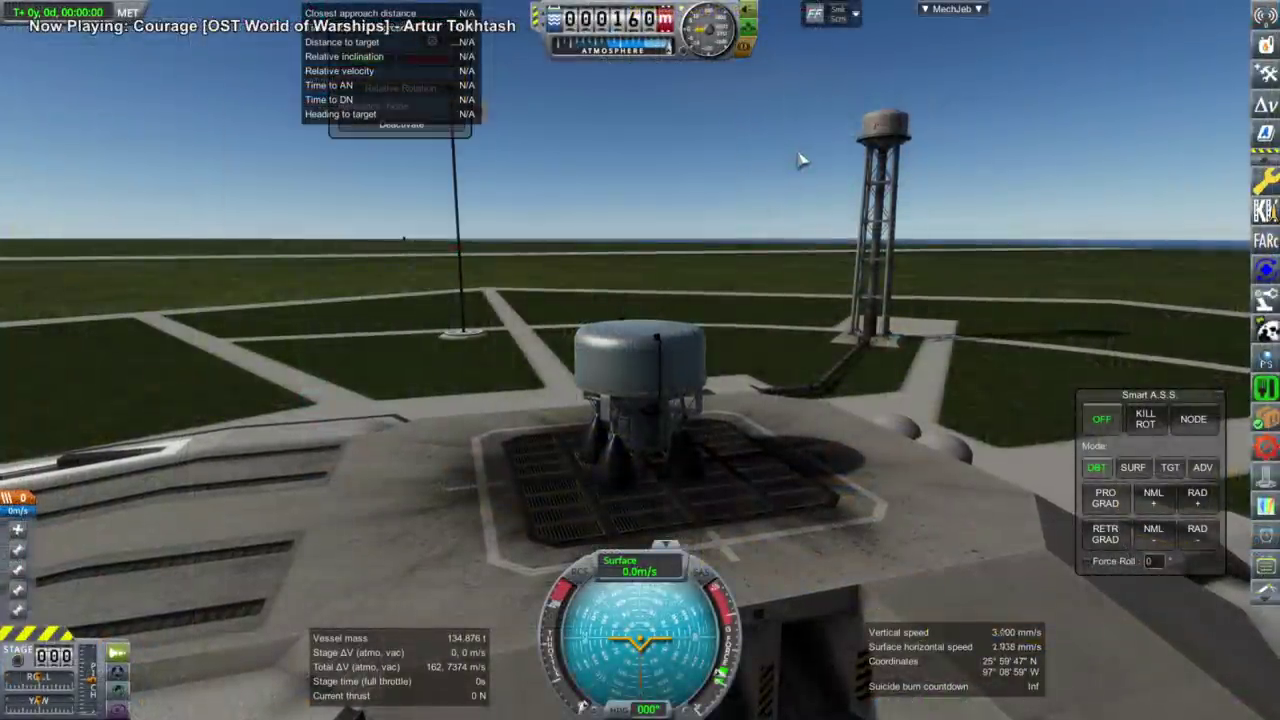
{"action": "right_click_drag", "start_coordinate": [729, 111], "coordinate": [926, 206]}
{"action": "scroll", "coordinate": [1006, 206], "scroll_direction": "up", "scroll_amount": 3}
{"action": "right_click_drag", "start_coordinate": [1006, 206], "coordinate": [853, 250]}
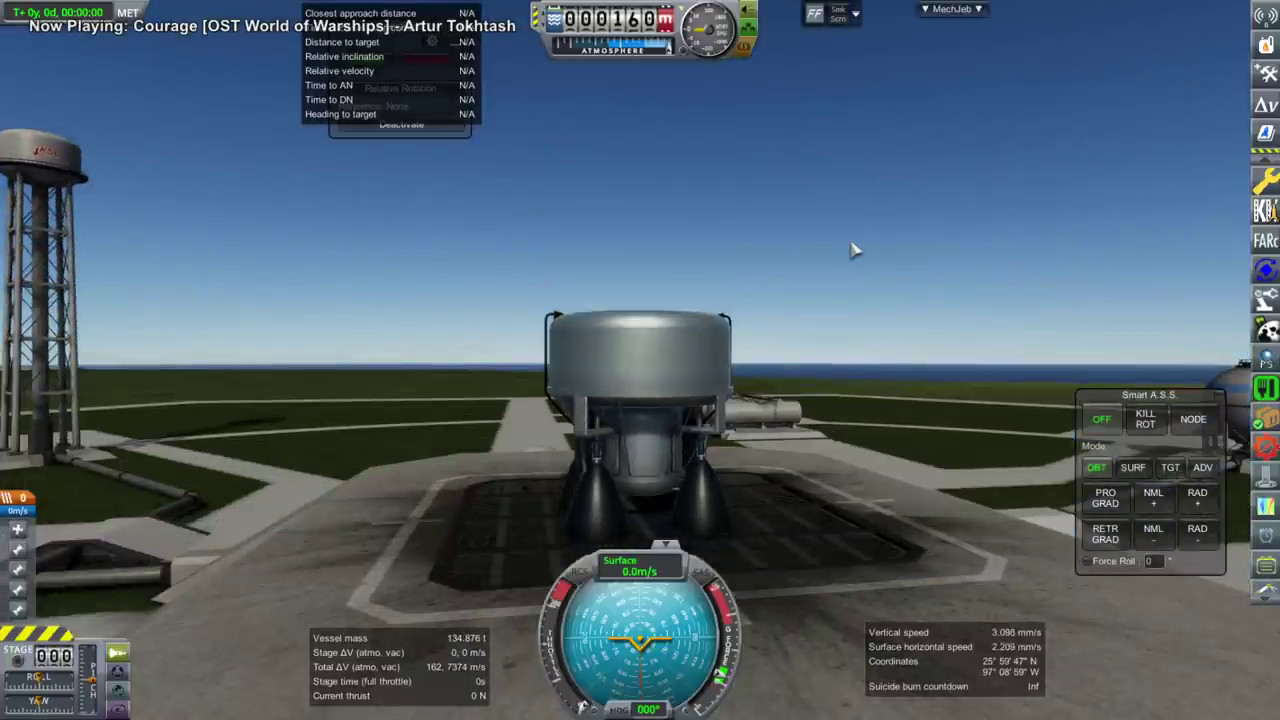
Put the stage into orbit with the Set Orbit cheat in the debug console.
{"action": "key", "text": "alt+F12"}
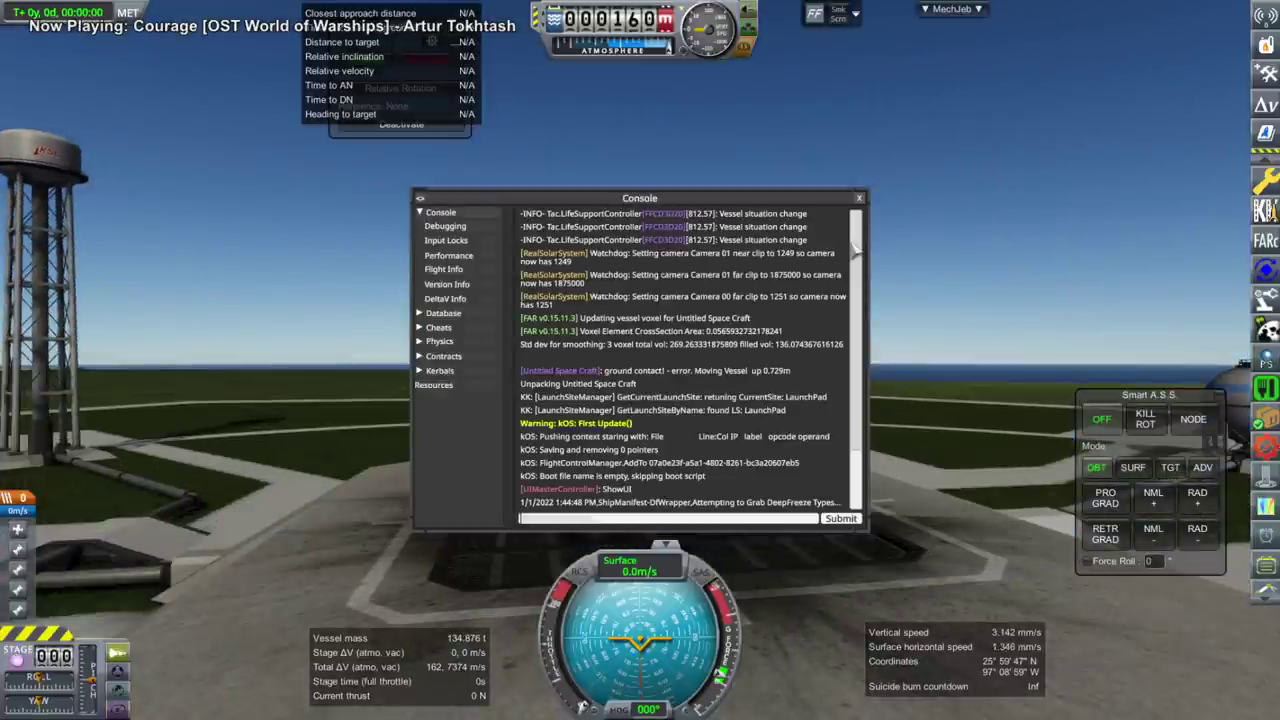
{"action": "left_click", "coordinate": [438, 328]}
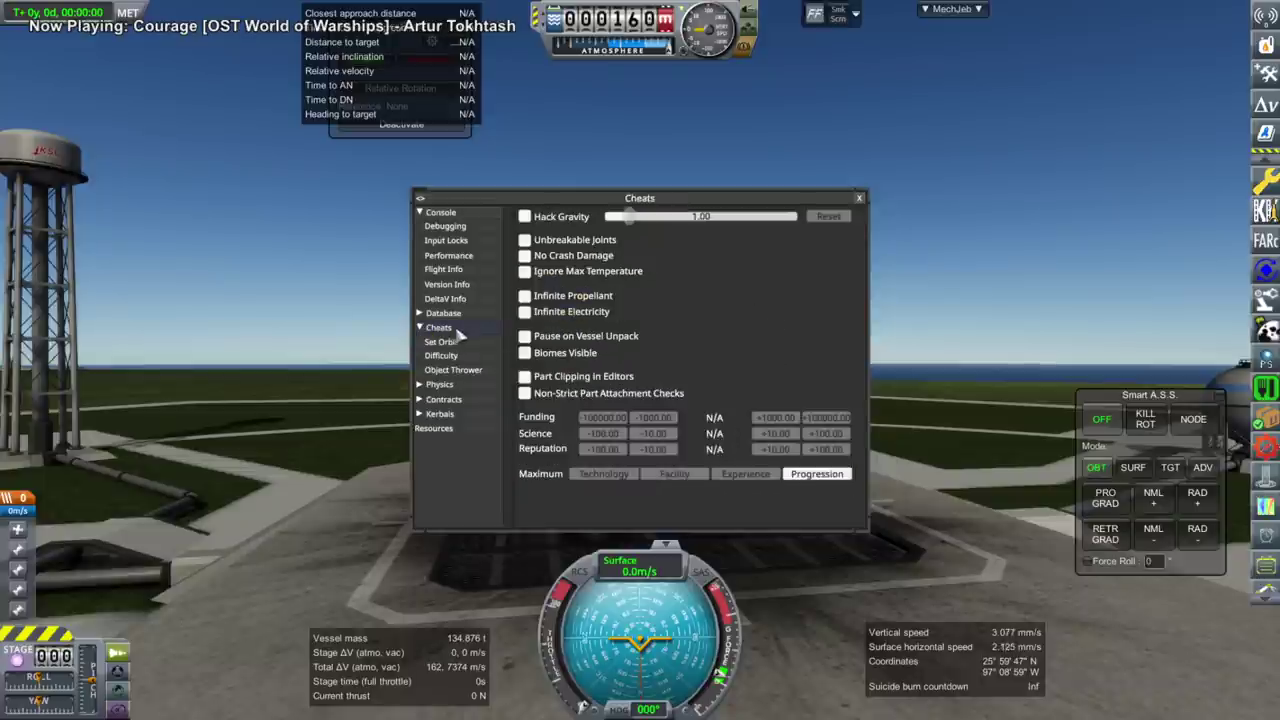
{"action": "left_click", "coordinate": [441, 342]}
{"action": "left_click", "coordinate": [663, 365]}
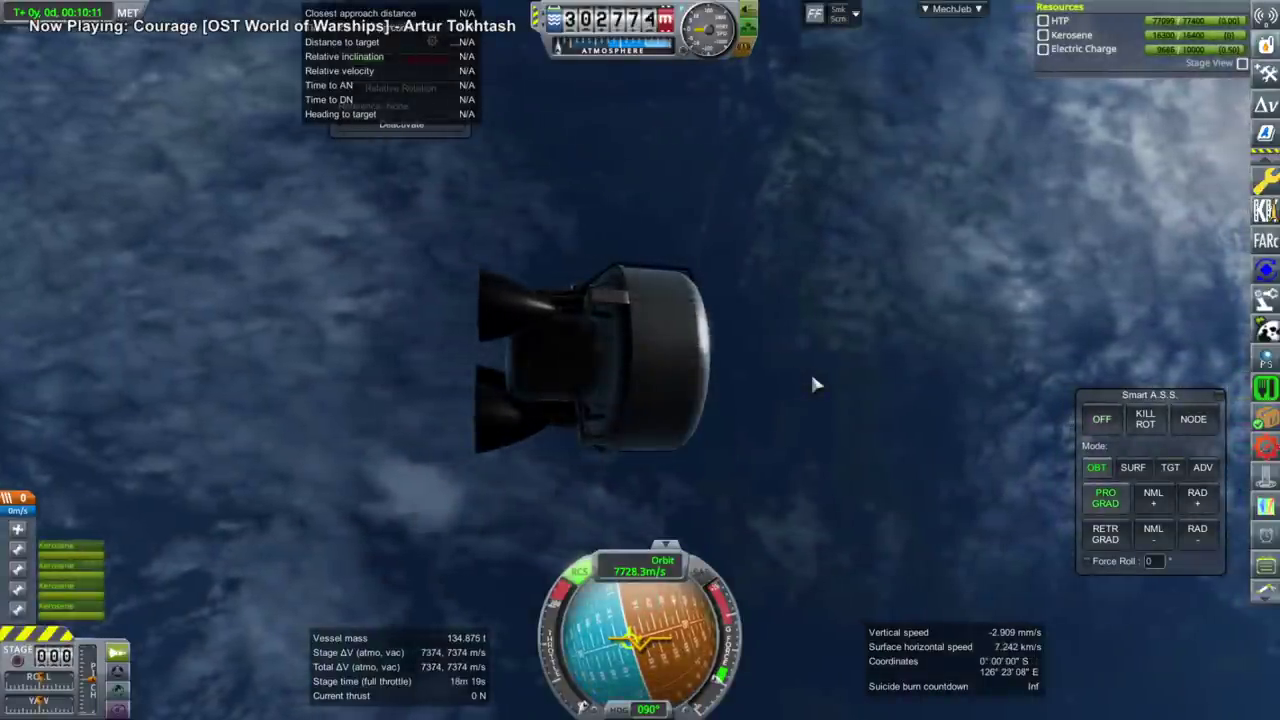
Edit the HybridController's MaxStoppingTime in MechJeb's Attitude Adjustment and close its window.
{"action": "left_click", "coordinate": [975, 9]}
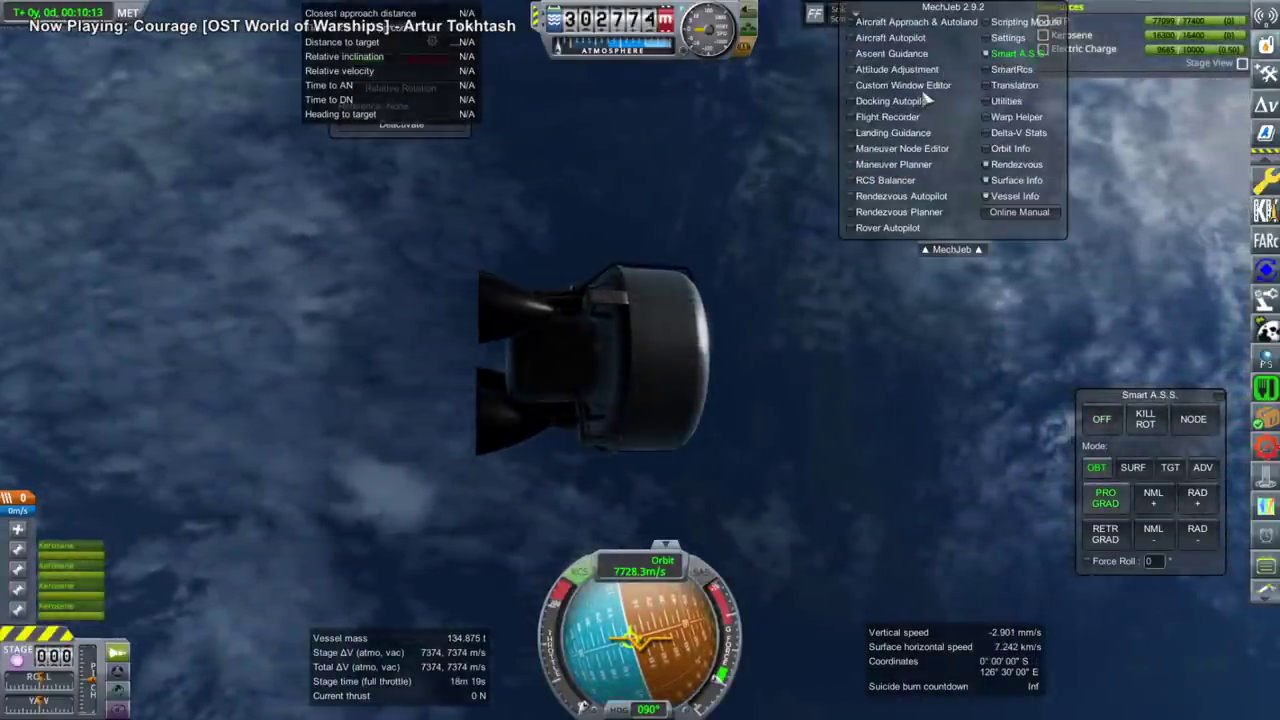
{"action": "left_click", "coordinate": [920, 70]}
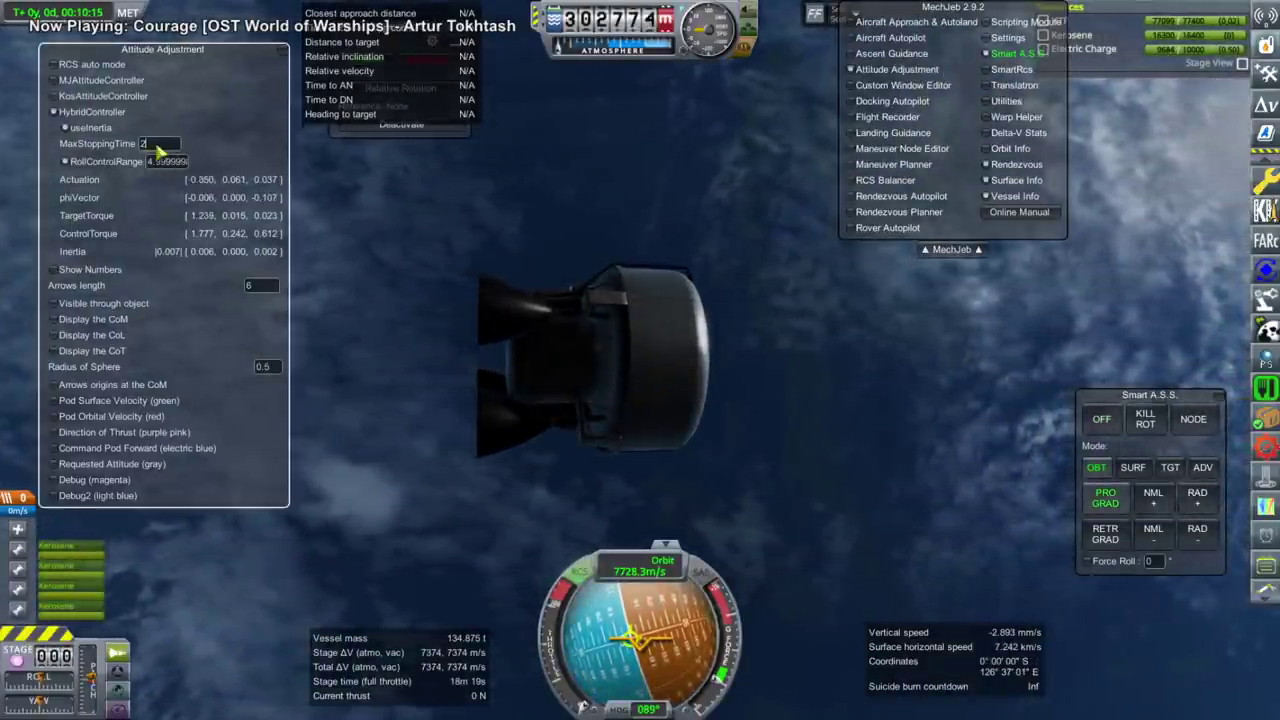
{"action": "left_click", "coordinate": [287, 55]}
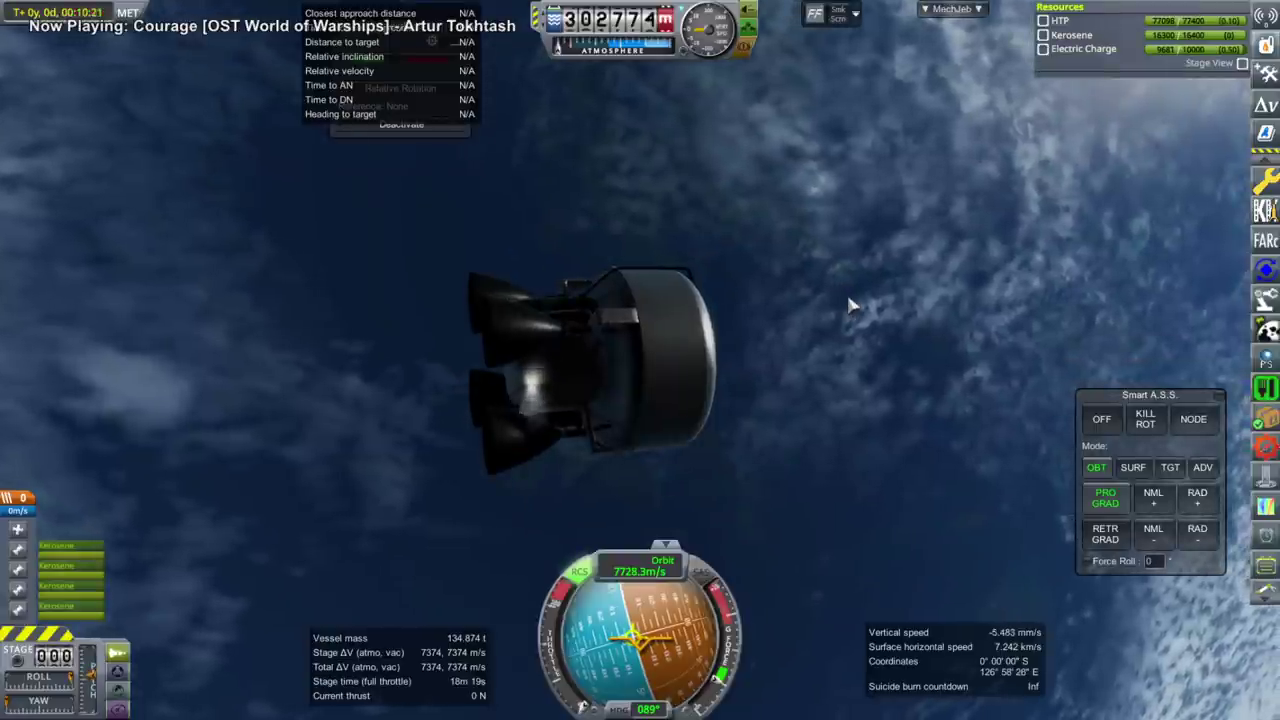
Throttle up the AJ-85 engines for a prograde test burn, cut the throttle and inspect the engine section.
{"action": "key", "text": "shift"}
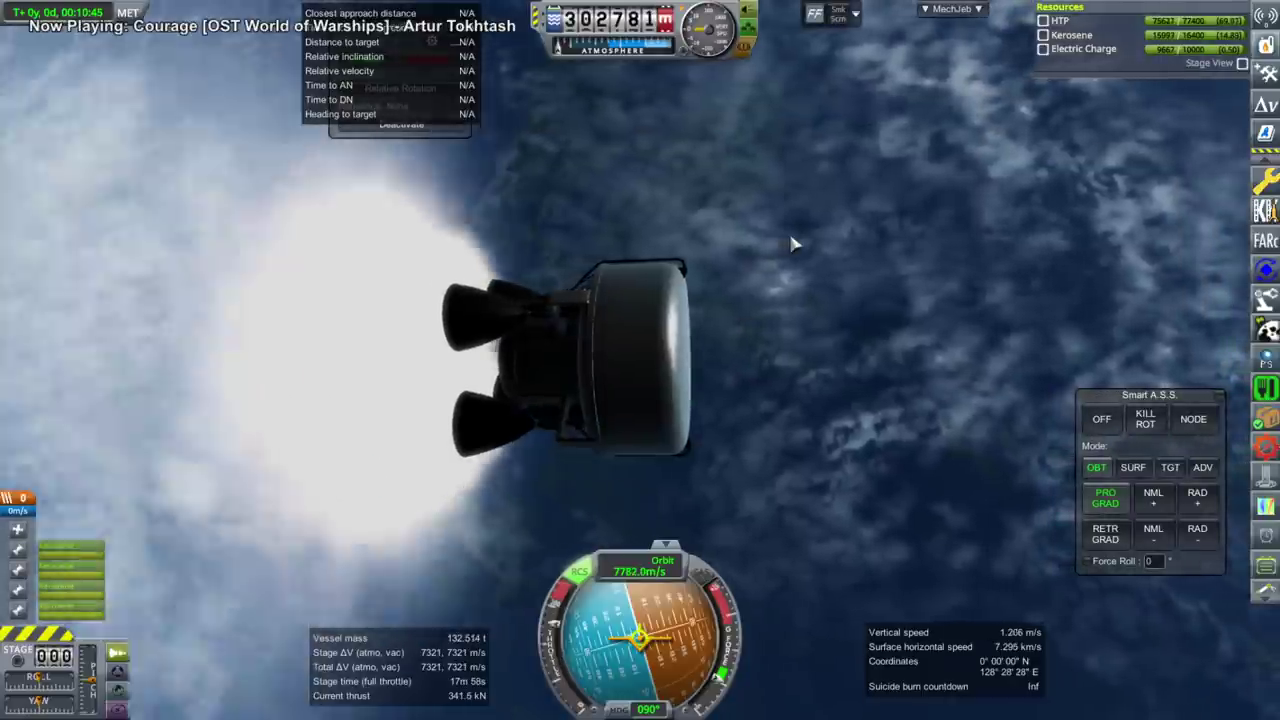
{"action": "key", "text": "x"}
{"action": "right_click_drag", "start_coordinate": [586, 257], "coordinate": [906, 287]}
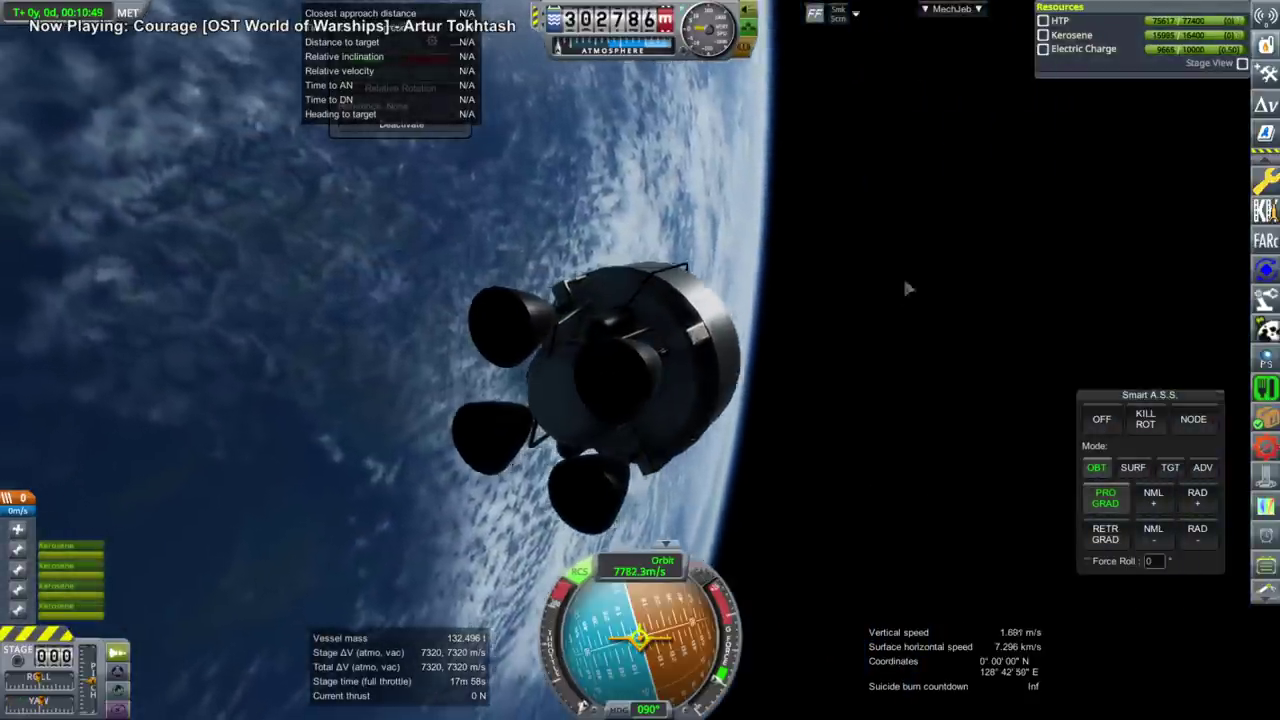
{"action": "right_click_drag", "start_coordinate": [738, 396], "coordinate": [756, 339]}
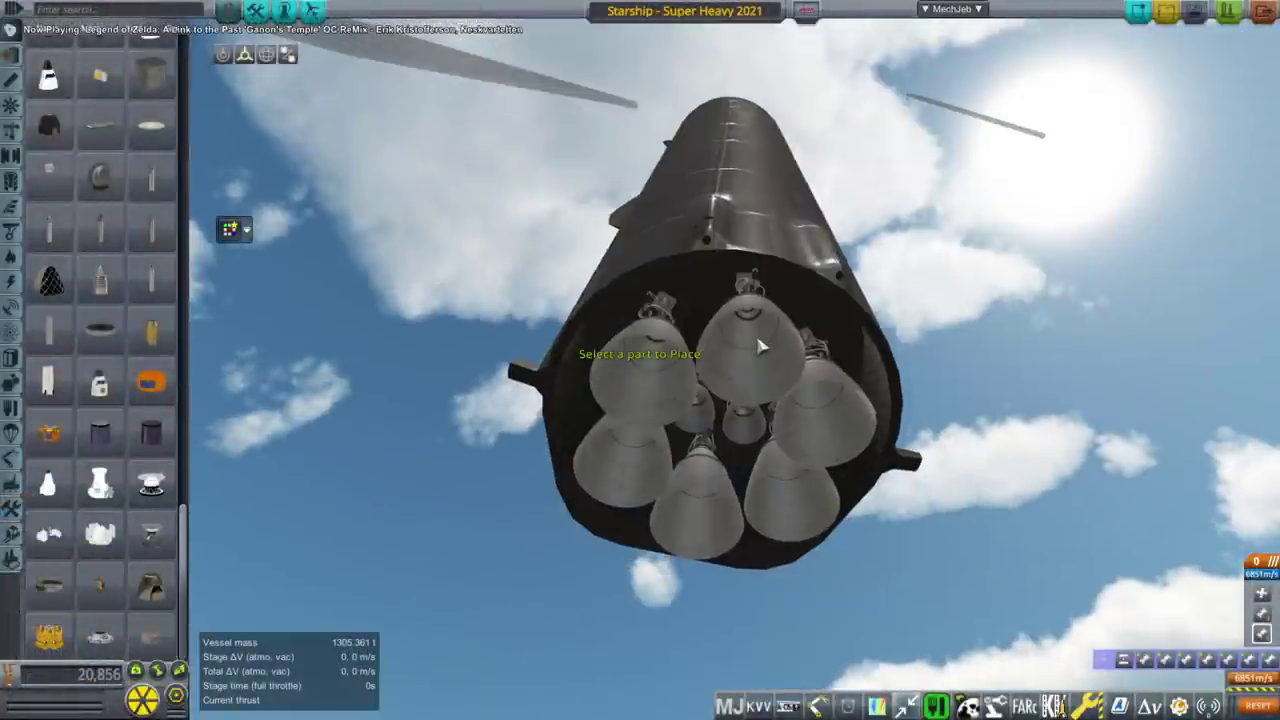
Offset the ring of large outer engines on the Starship's base further up into the engine skirt.
{"action": "left_click", "coordinate": [753, 327]}
{"action": "left_click_drag", "start_coordinate": [752, 322], "coordinate": [752, 299]}
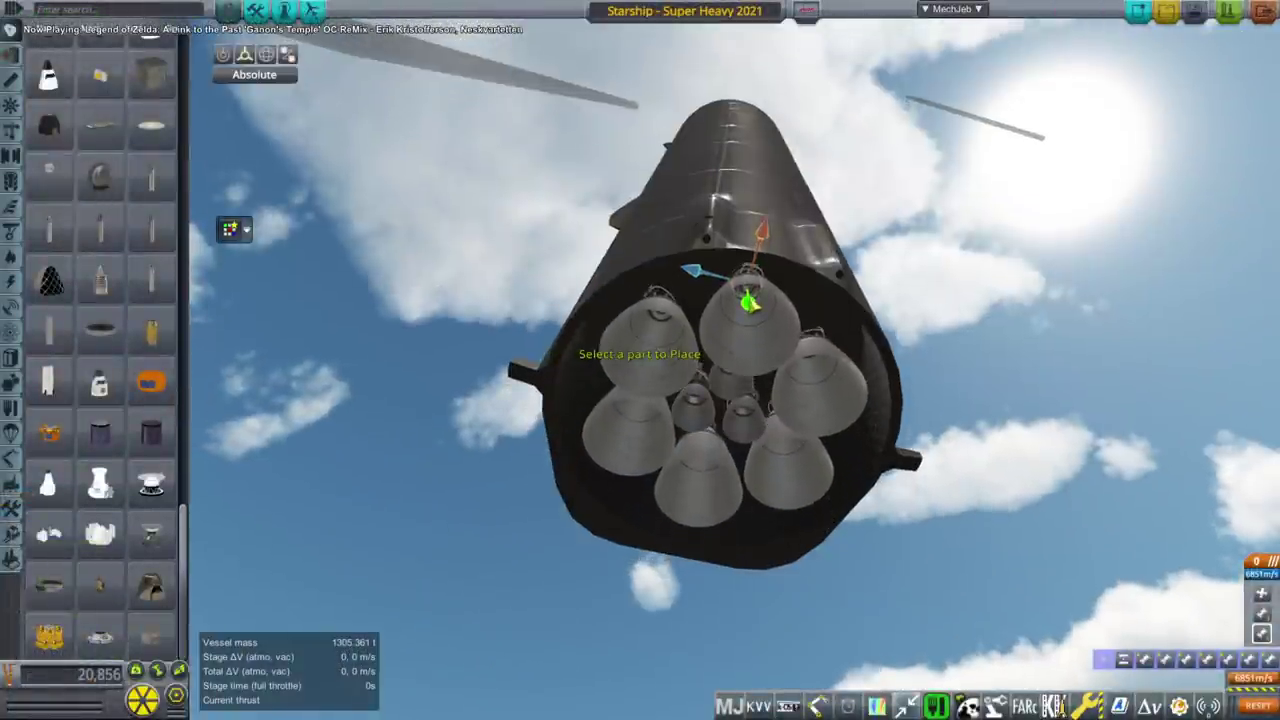
{"action": "right_click_drag", "start_coordinate": [752, 300], "coordinate": [835, 260]}
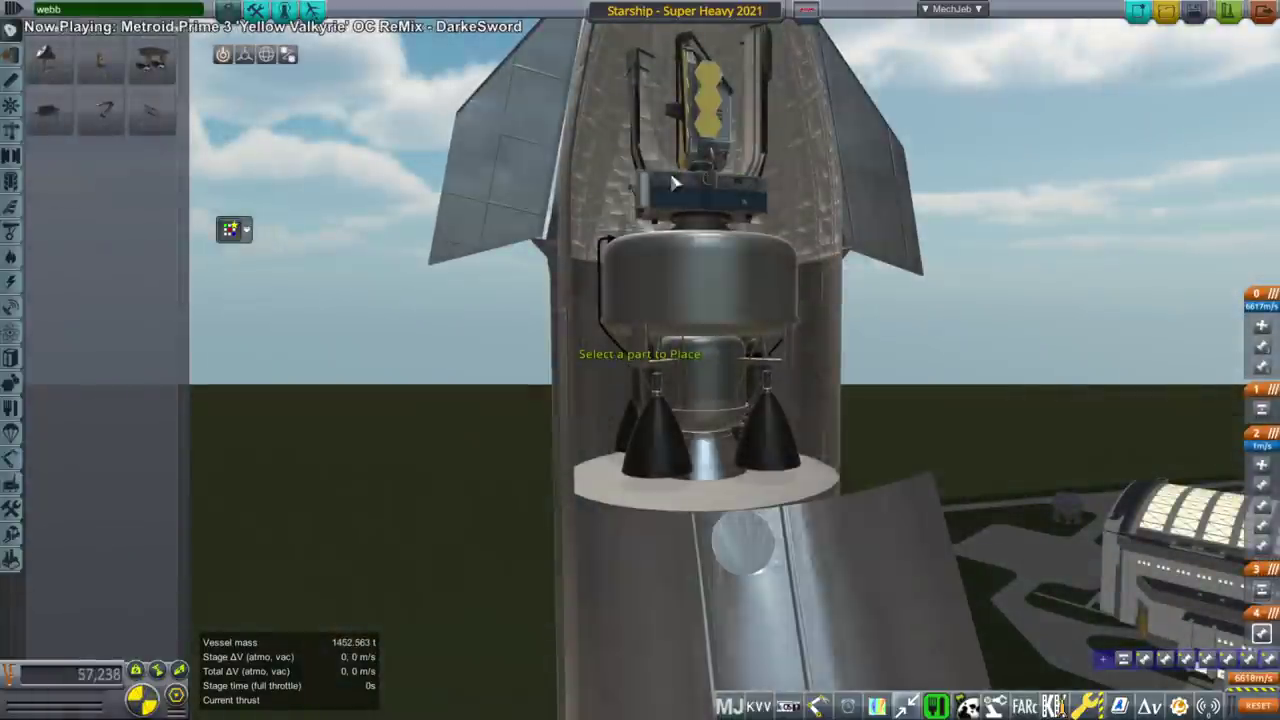
Detach the Starship hull from the StarStageOne and Webb telescope payload and set it down beside the craft.
{"action": "mouse_move", "coordinate": [44, 60]}
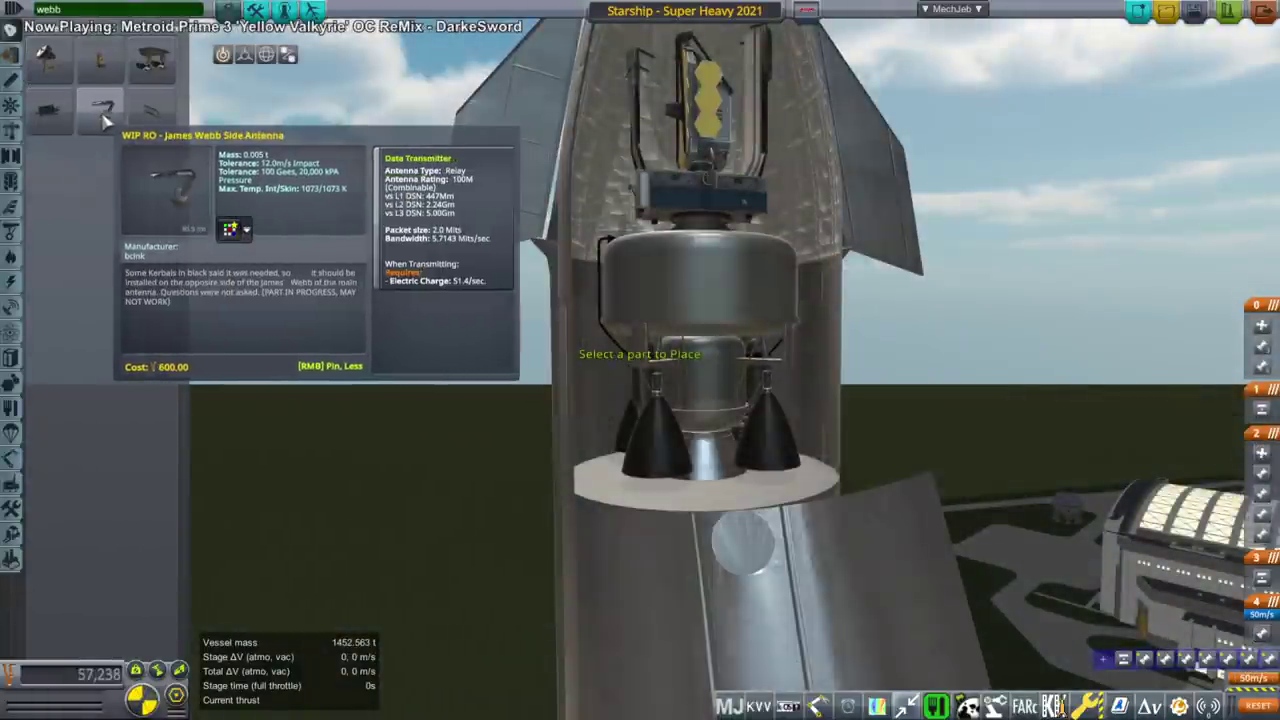
{"action": "mouse_move", "coordinate": [72, 122]}
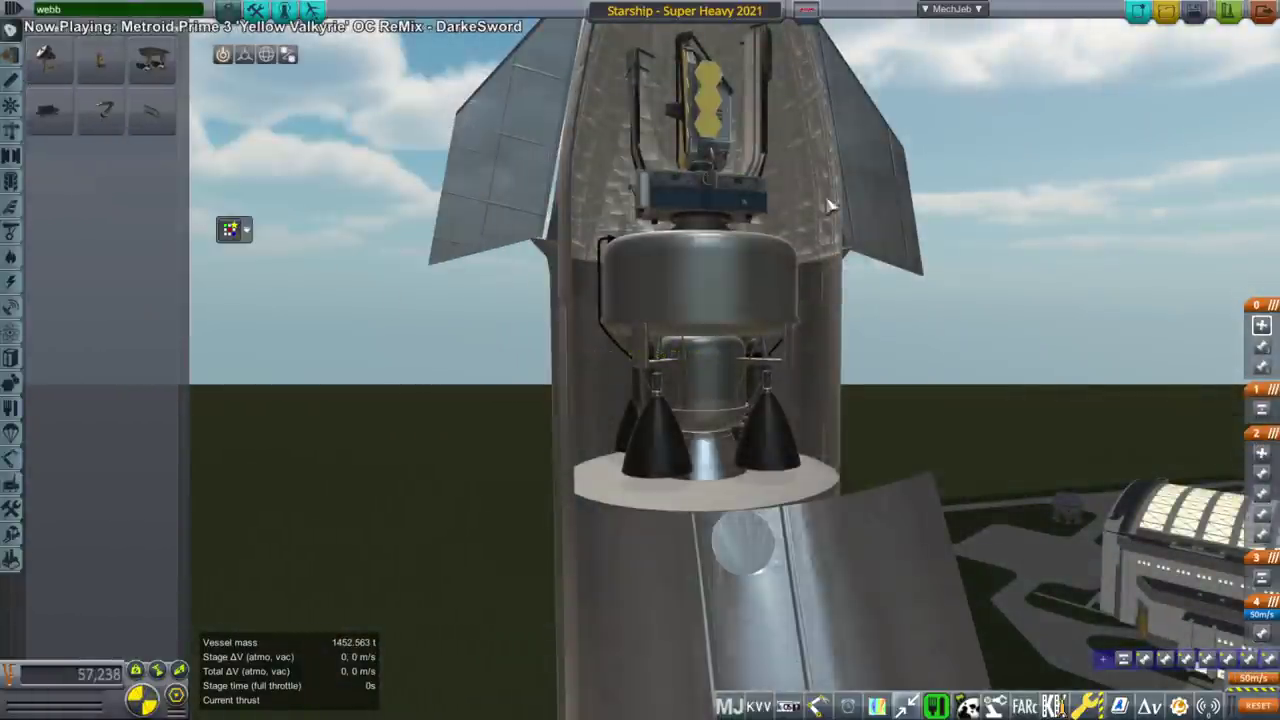
{"action": "scroll", "coordinate": [830, 205], "scroll_direction": "down", "scroll_amount": 2, "text": "shift"}
{"action": "right_click_drag", "start_coordinate": [830, 205], "coordinate": [965, 328]}
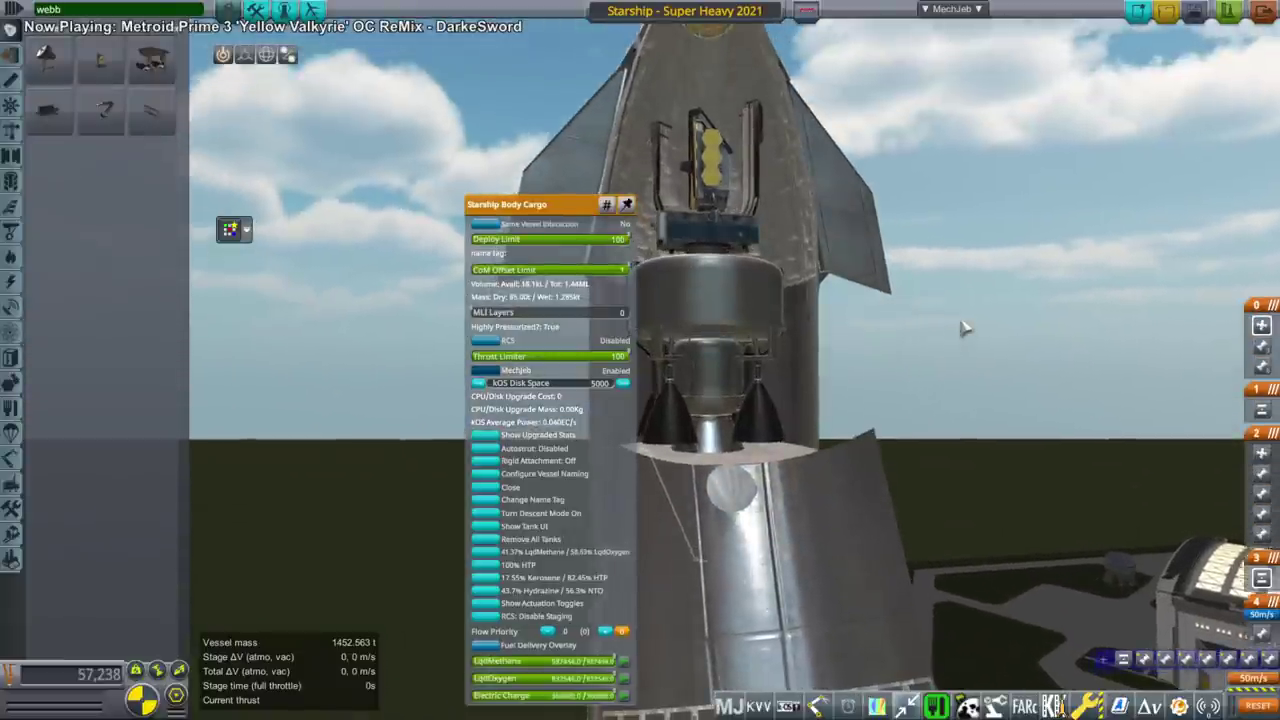
{"action": "left_click", "coordinate": [962, 325]}
{"action": "left_click", "coordinate": [712, 466]}
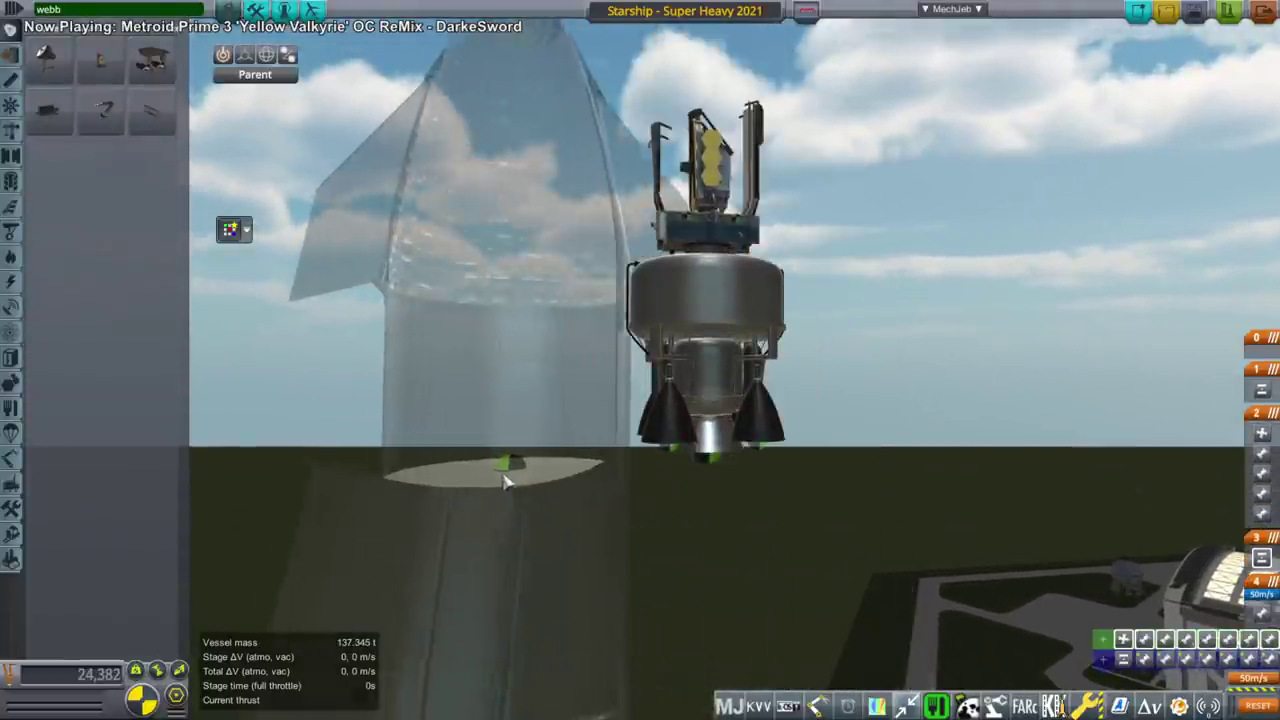
{"action": "left_click", "coordinate": [509, 477]}
{"action": "right_click_drag", "start_coordinate": [924, 283], "coordinate": [969, 70]}
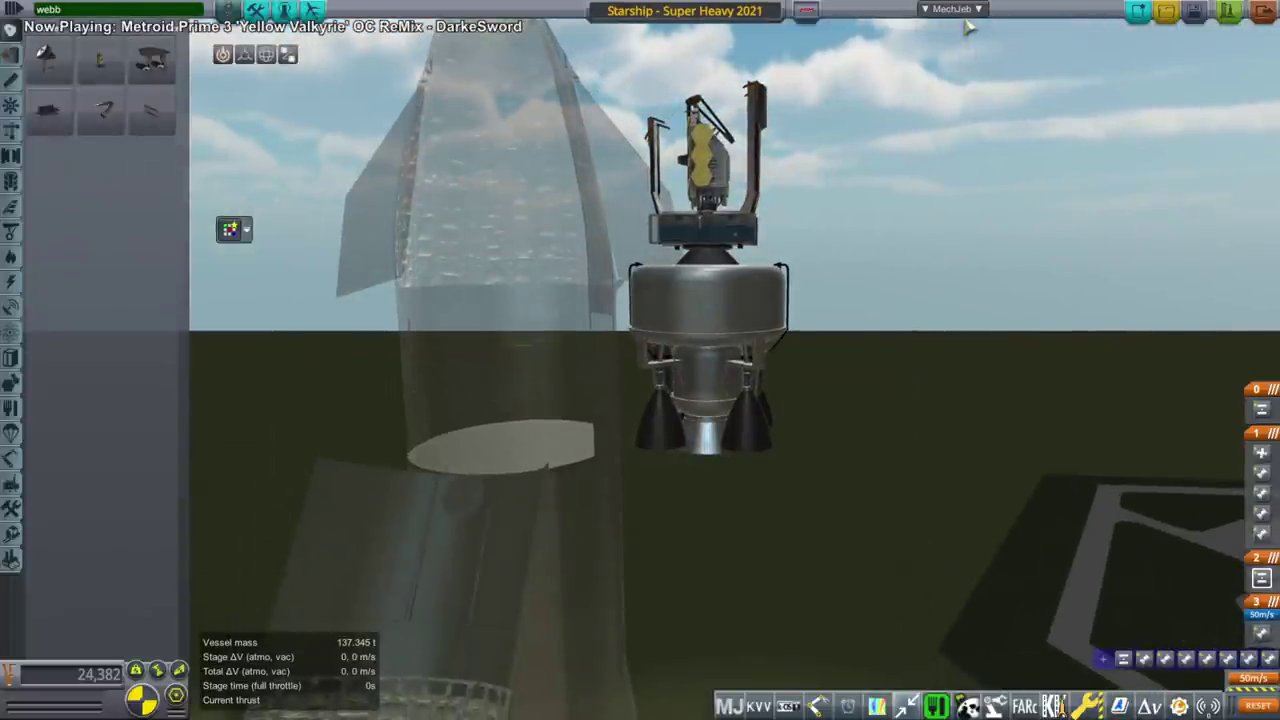
Show MechJeb's Delta-V Stats for the separated payload craft and check its staging.
{"action": "left_click", "coordinate": [964, 18]}
{"action": "left_click", "coordinate": [903, 53]}
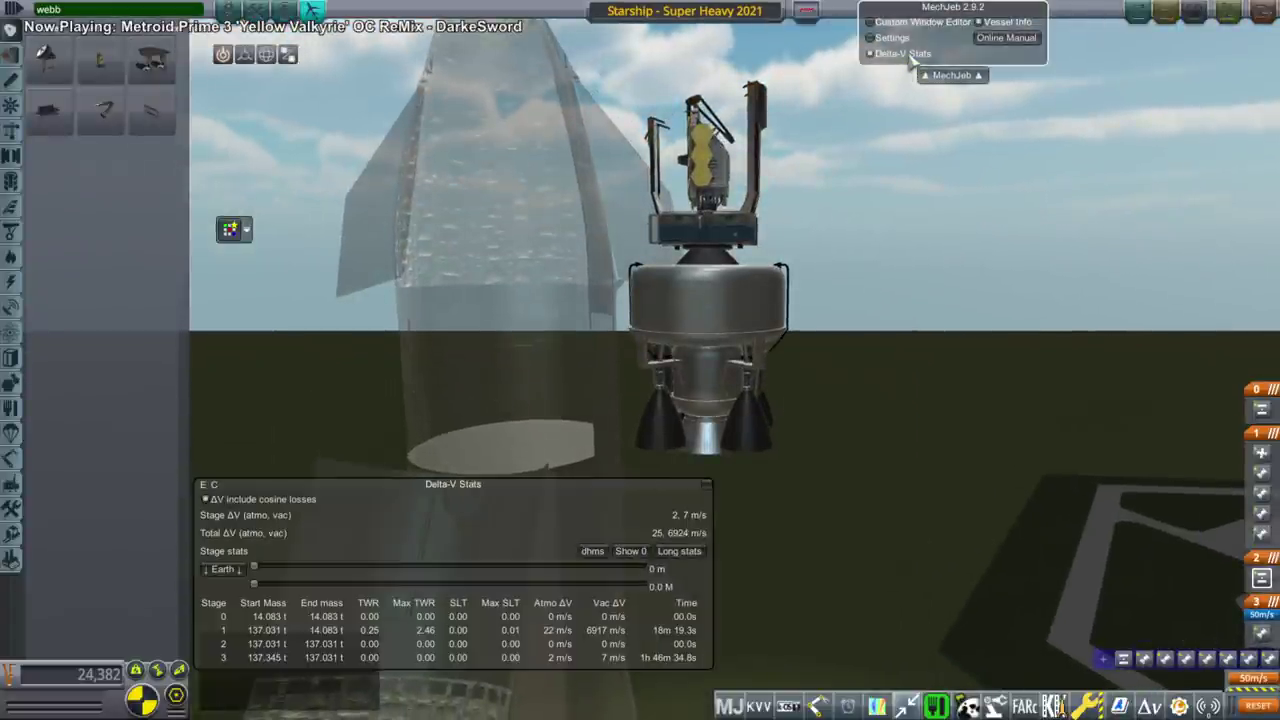
{"action": "right_click_drag", "start_coordinate": [984, 237], "coordinate": [984, 290]}
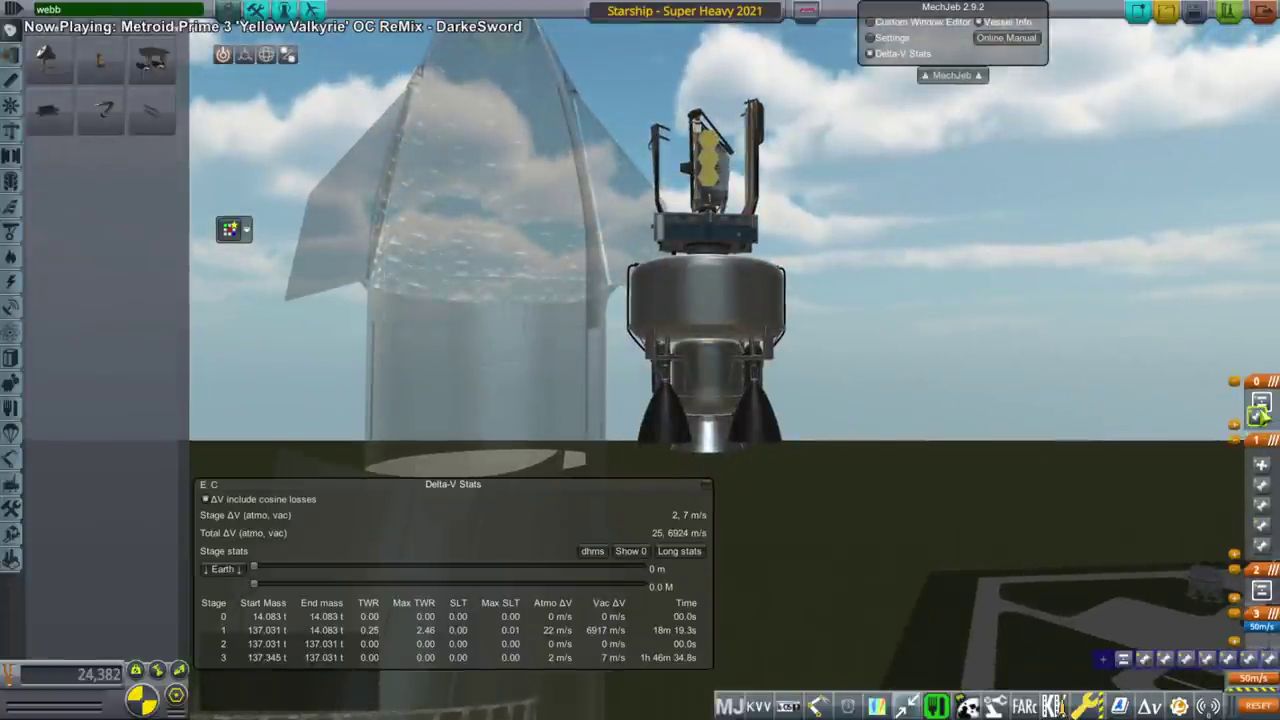
{"action": "left_click_drag", "start_coordinate": [1262, 415], "coordinate": [1274, 412]}
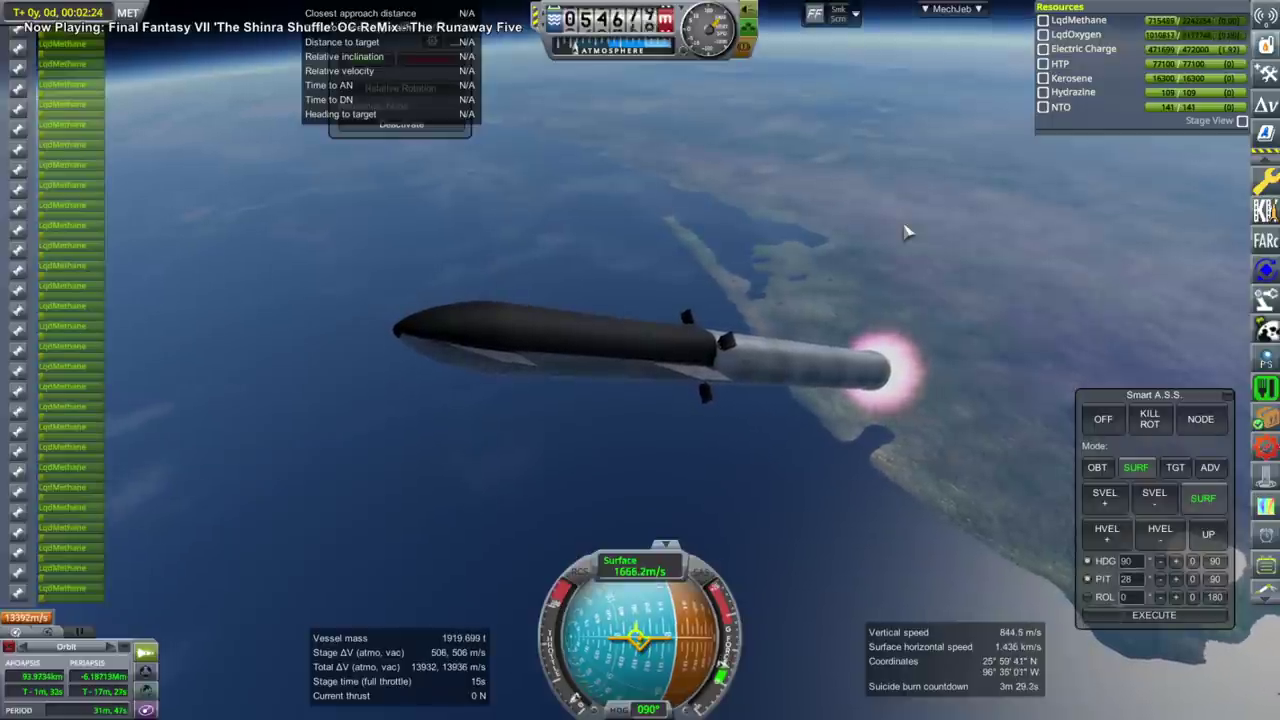
Separate the Super Heavy booster during ascent and cut the Starship's throttle after the orbital insertion burn.
{"action": "key", "text": "space"}
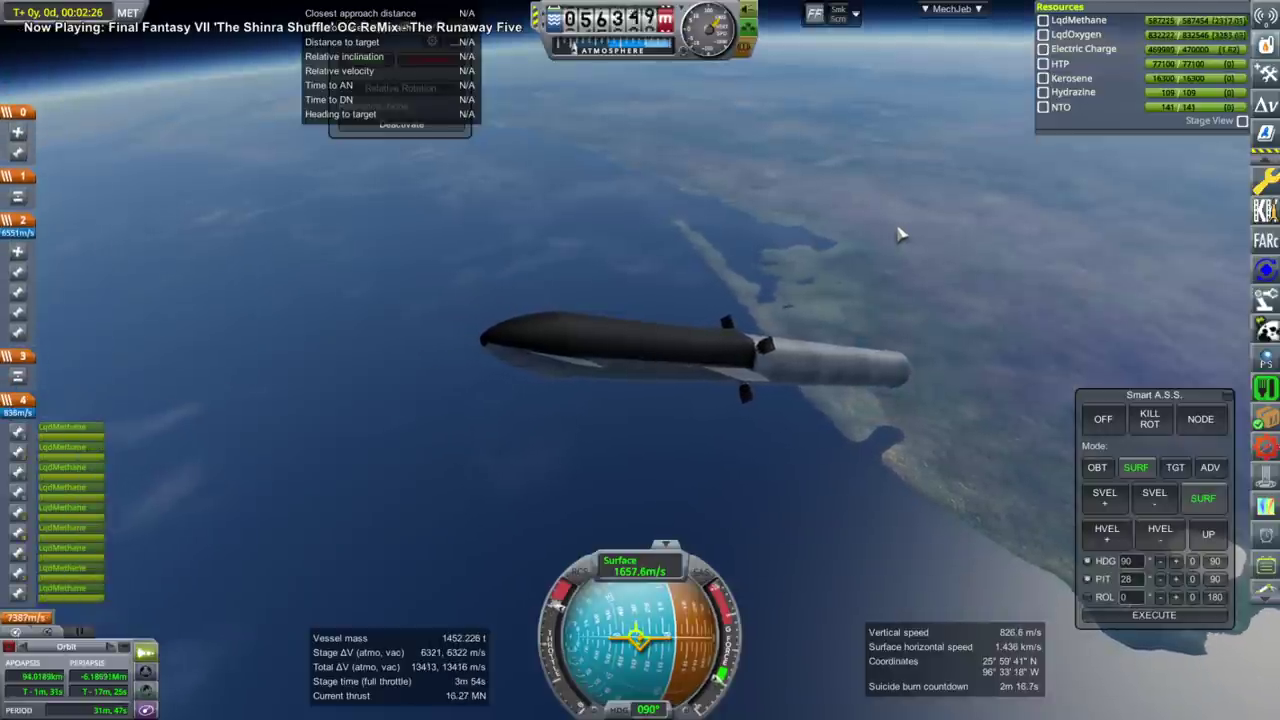
{"action": "right_click_drag", "start_coordinate": [901, 235], "coordinate": [785, 187]}
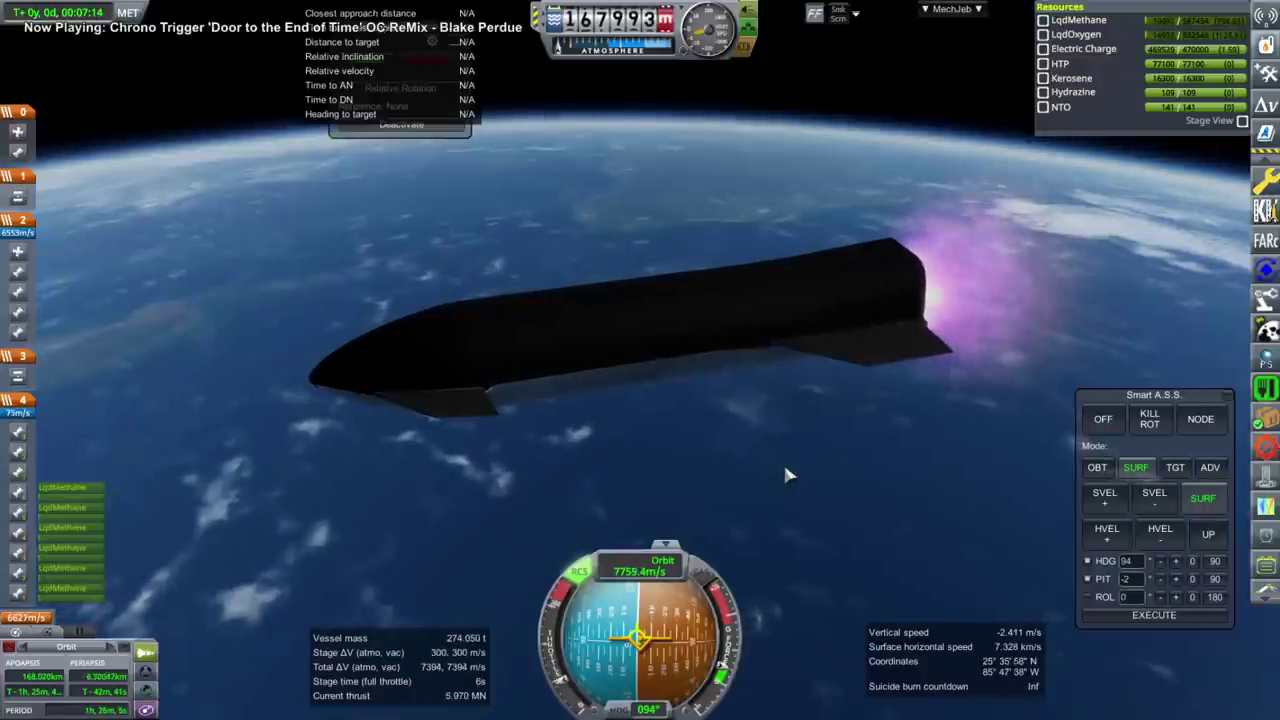
{"action": "key", "text": "Up"}
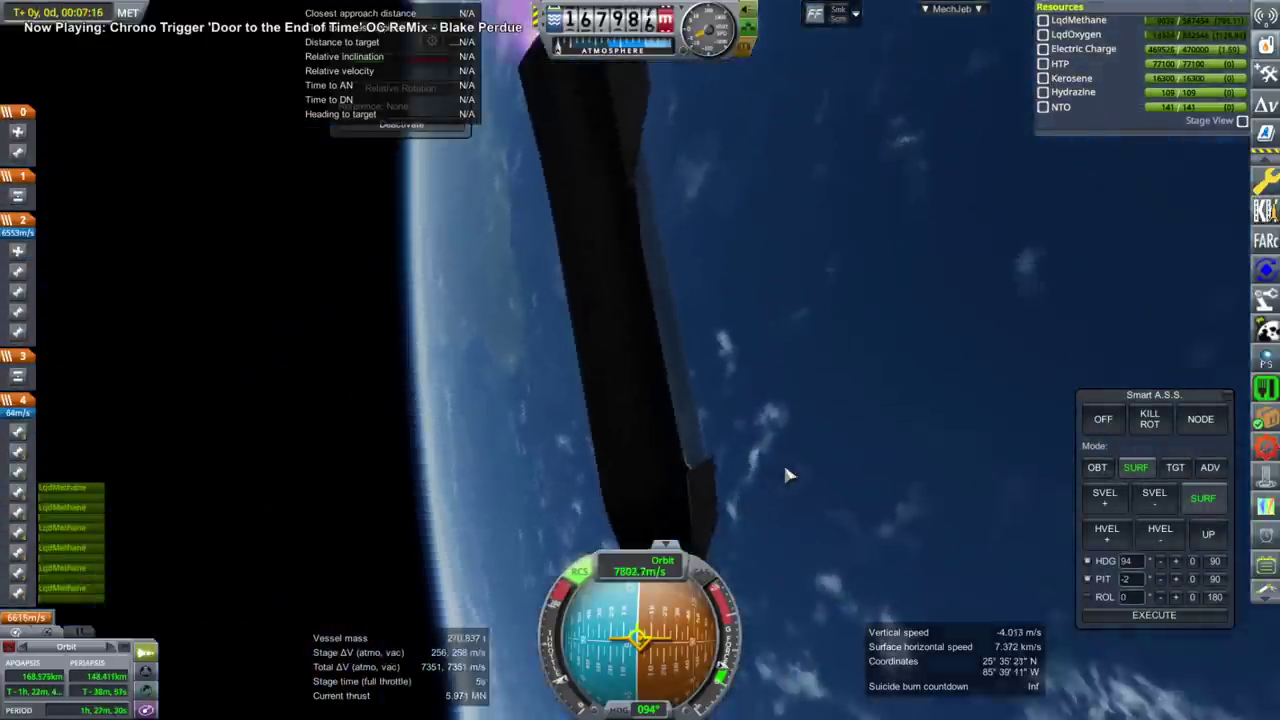
{"action": "key", "text": "x"}
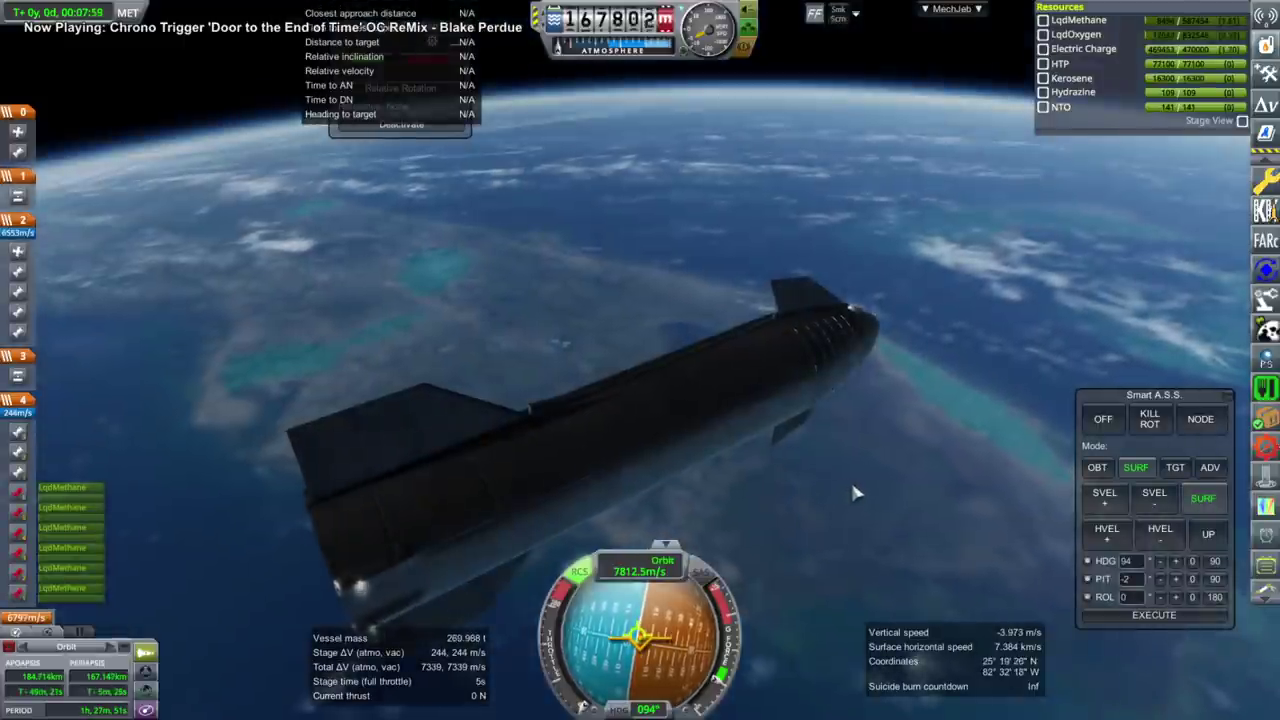
Open the Starship Body Cargo bay in orbit and set the Starship's Smart A.S.S. to Kill Rot.
{"action": "right_click_drag", "start_coordinate": [850, 479], "coordinate": [795, 500]}
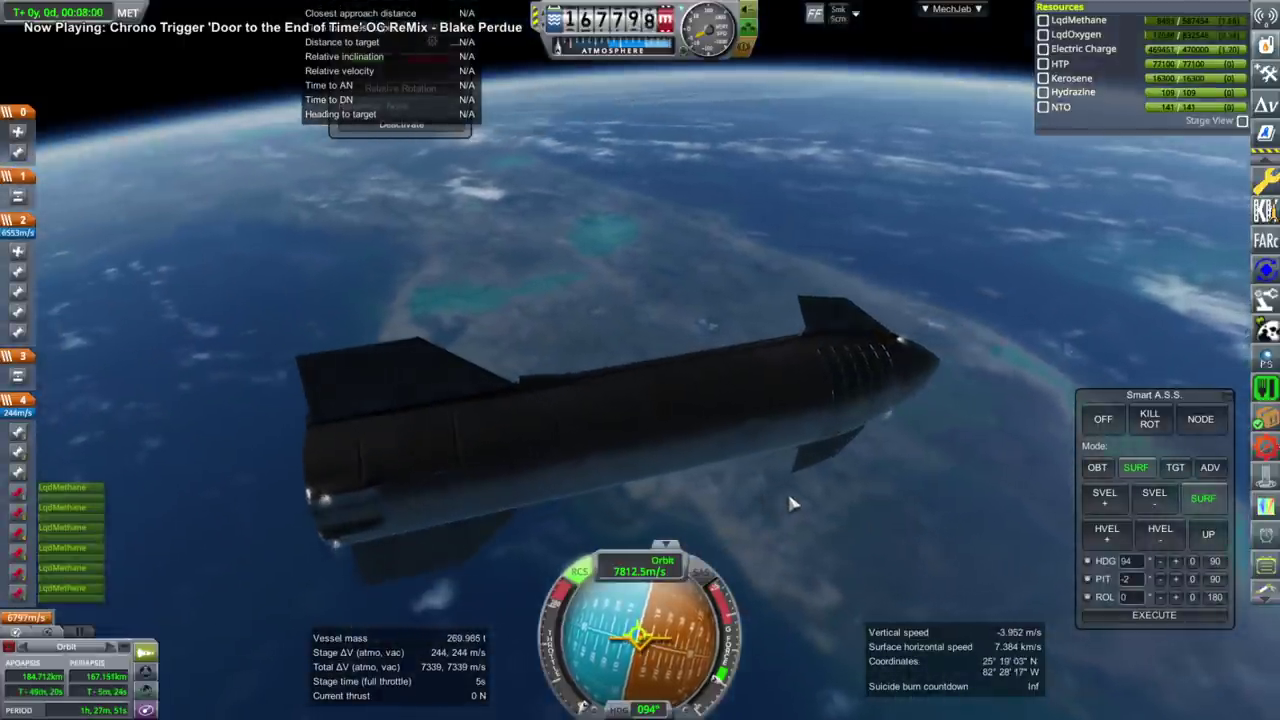
{"action": "middle_click_drag", "start_coordinate": [789, 497], "coordinate": [806, 501]}
{"action": "right_click_drag", "start_coordinate": [815, 513], "coordinate": [801, 508]}
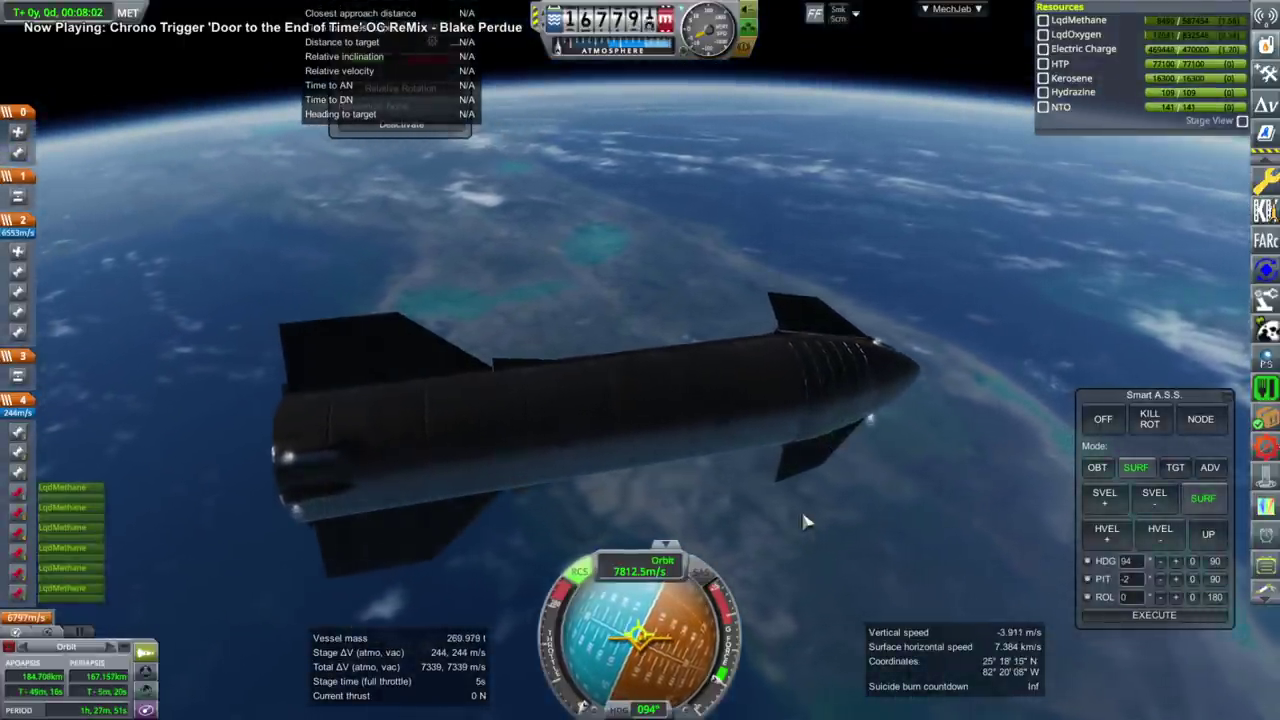
{"action": "right_click", "coordinate": [712, 401]}
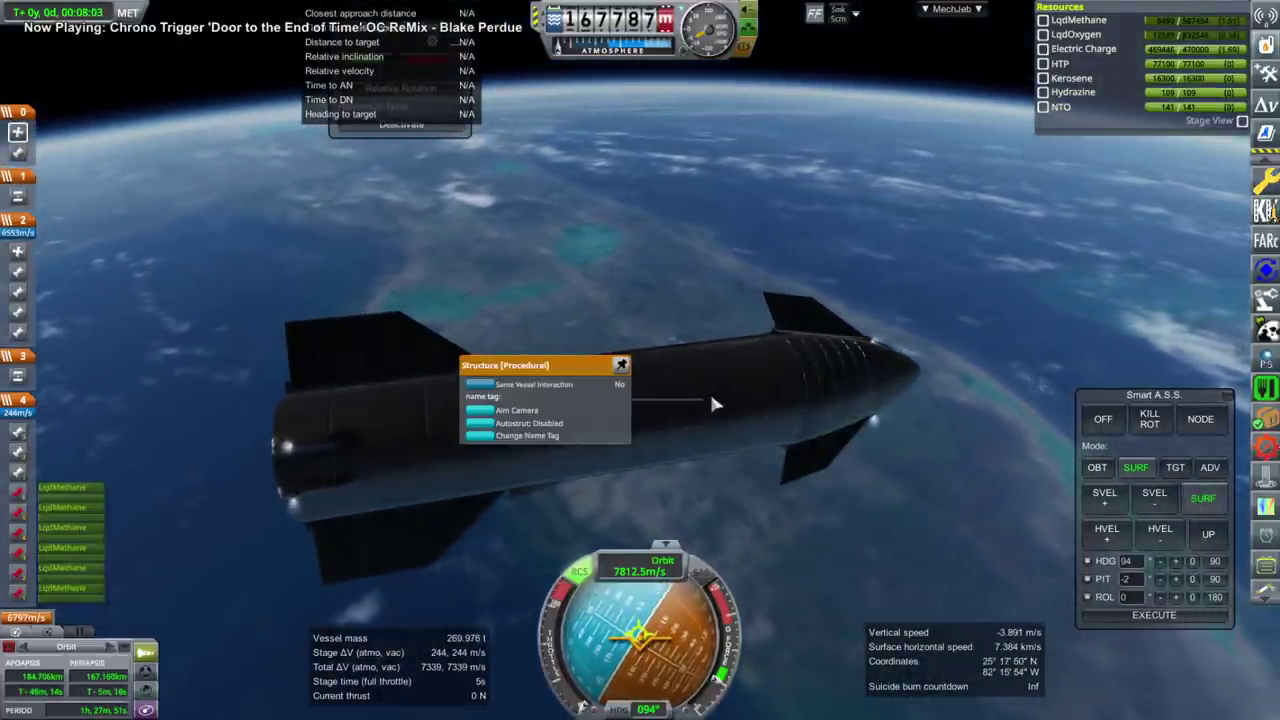
{"action": "right_click", "coordinate": [747, 447]}
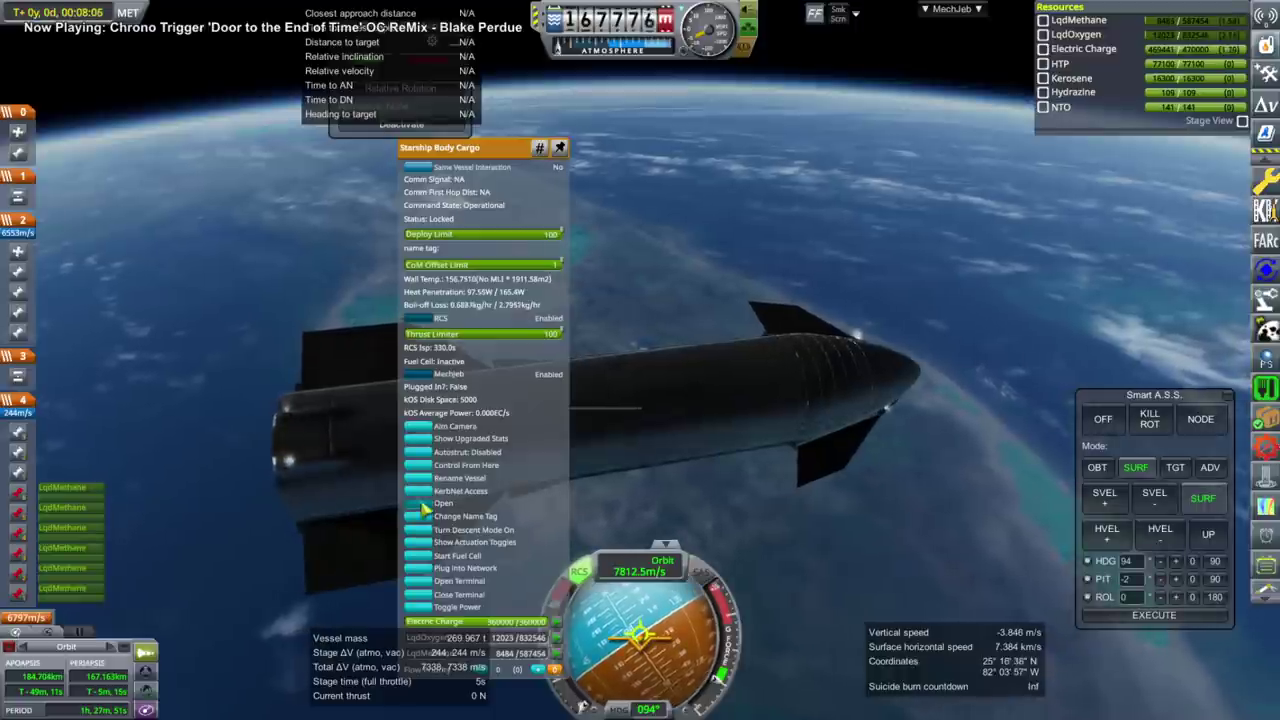
{"action": "left_click", "coordinate": [786, 520]}
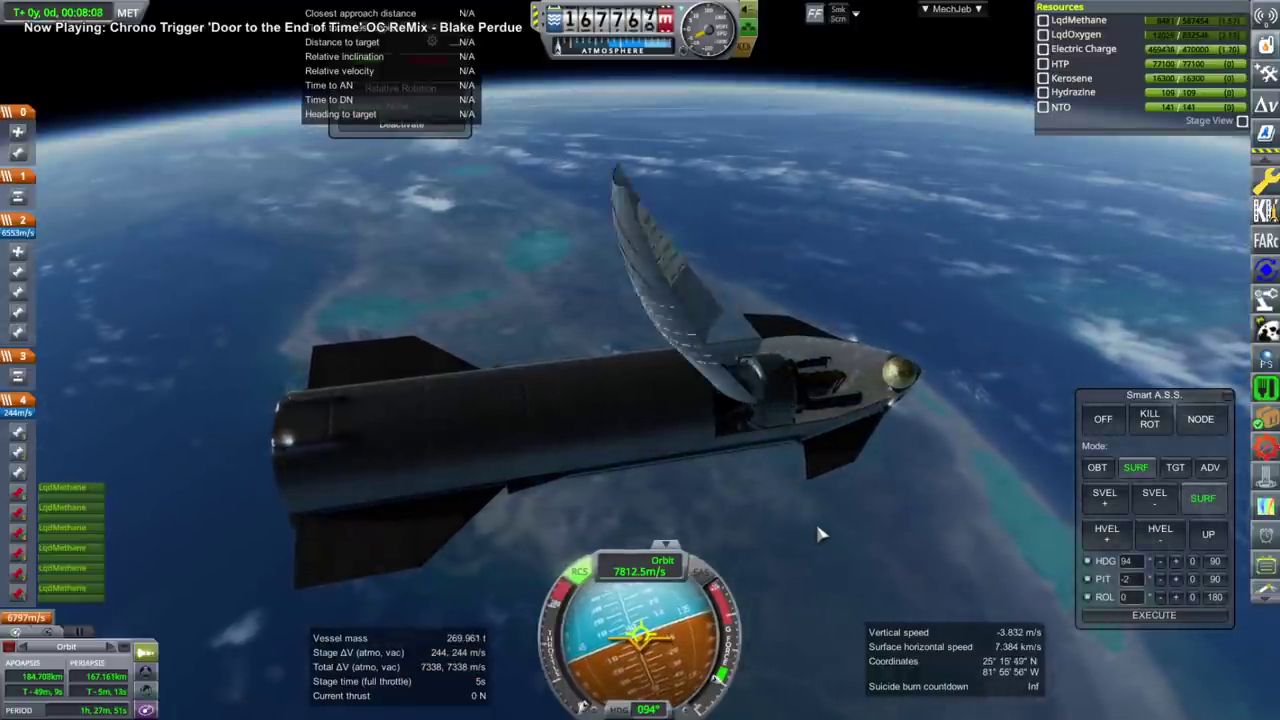
{"action": "right_click_drag", "start_coordinate": [795, 525], "coordinate": [820, 508]}
{"action": "scroll", "coordinate": [827, 508], "scroll_direction": "up", "scroll_amount": 3}
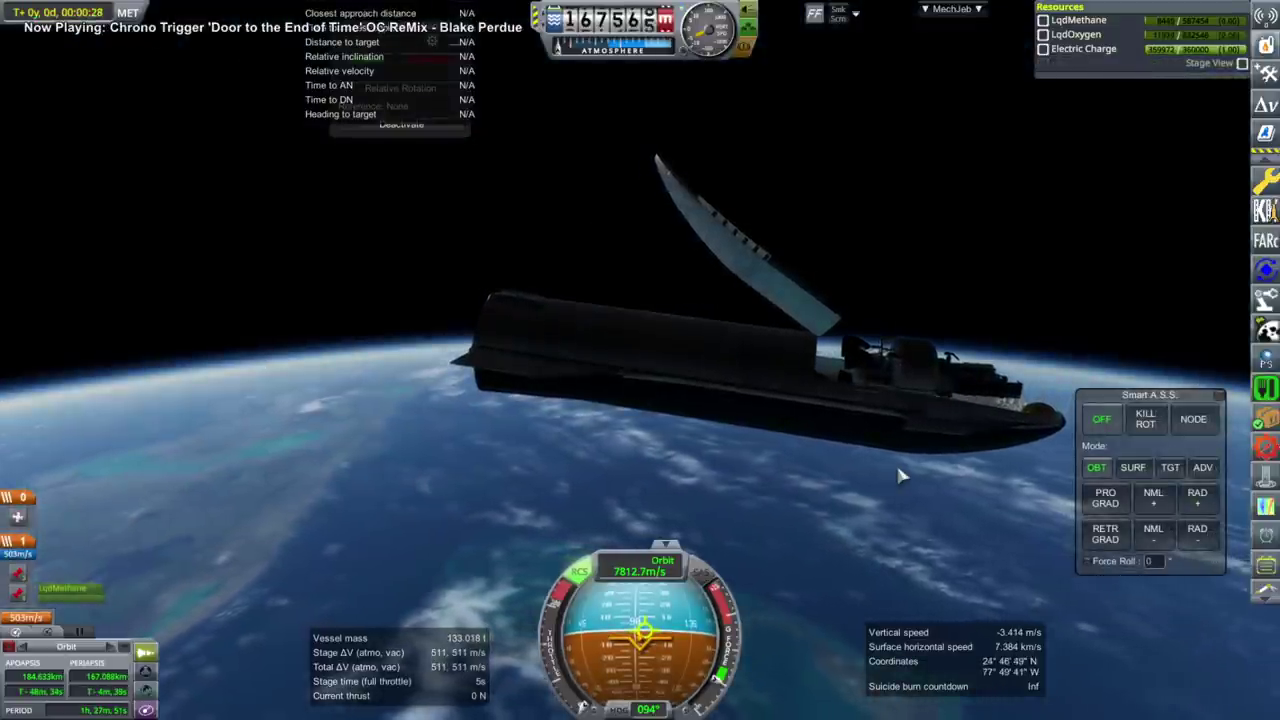
{"action": "left_click", "coordinate": [1145, 419]}
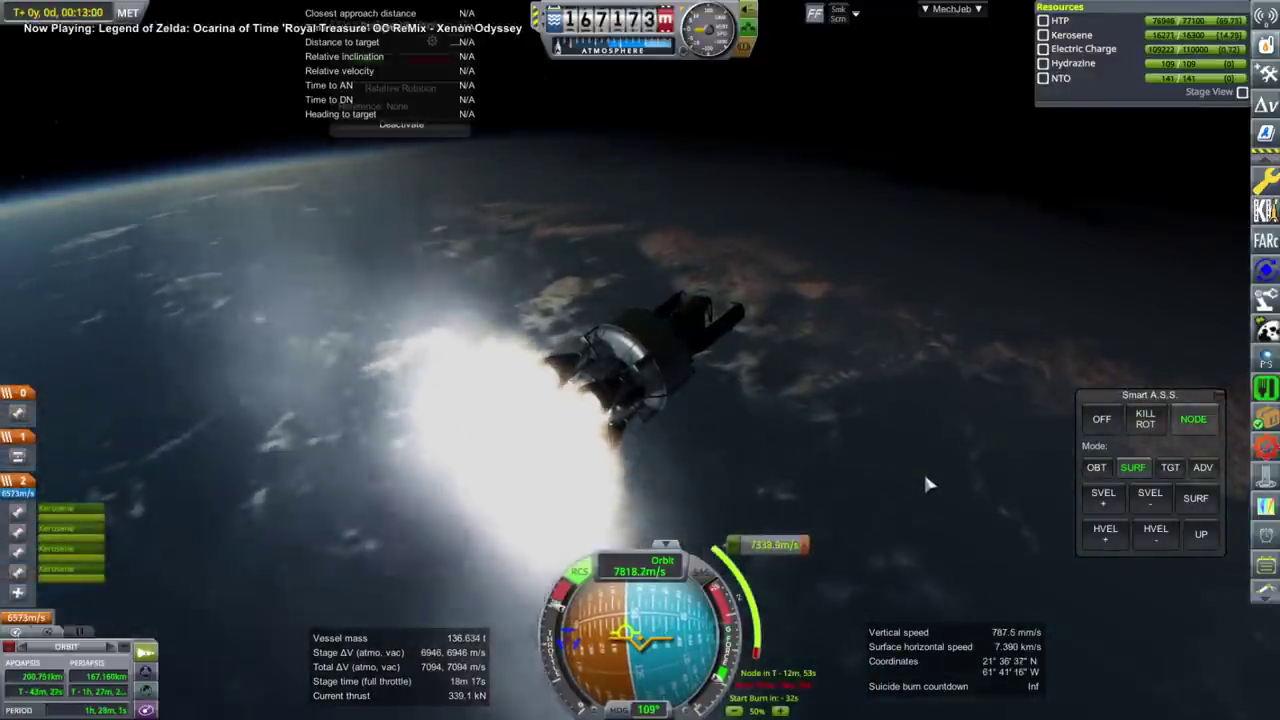
Examine the StarStageOne and Webb craft during its engine burn, switching briefly to the Starship and back.
{"action": "right_click_drag", "start_coordinate": [923, 470], "coordinate": [796, 443]}
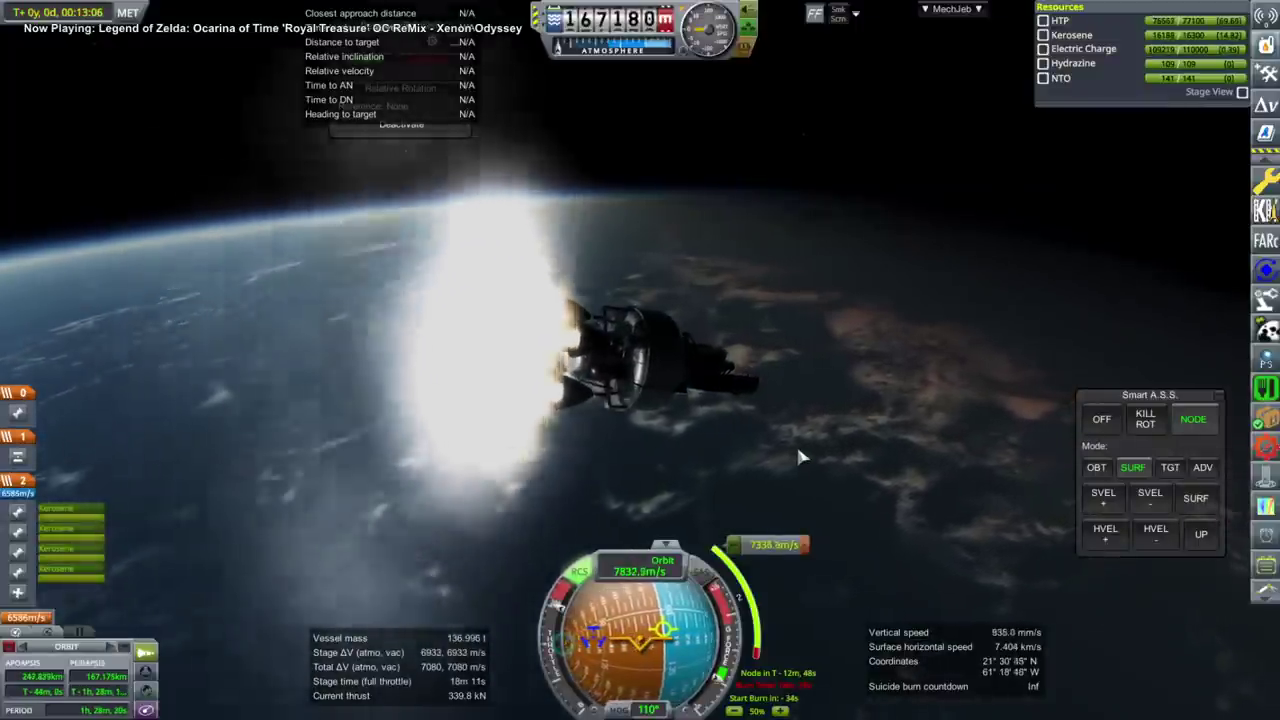
{"action": "right_click_drag", "start_coordinate": [798, 450], "coordinate": [506, 376]}
{"action": "right_click_drag", "start_coordinate": [709, 423], "coordinate": [317, 402]}
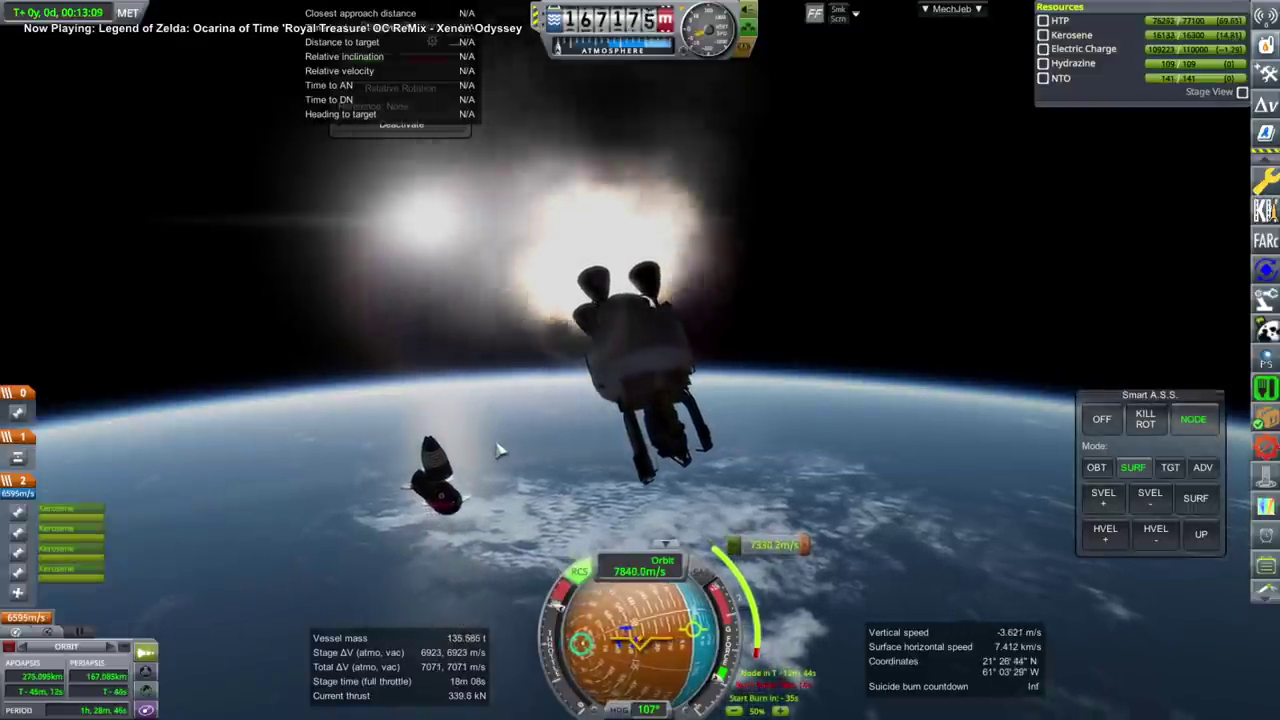
{"action": "right_click_drag", "start_coordinate": [500, 450], "coordinate": [877, 460]}
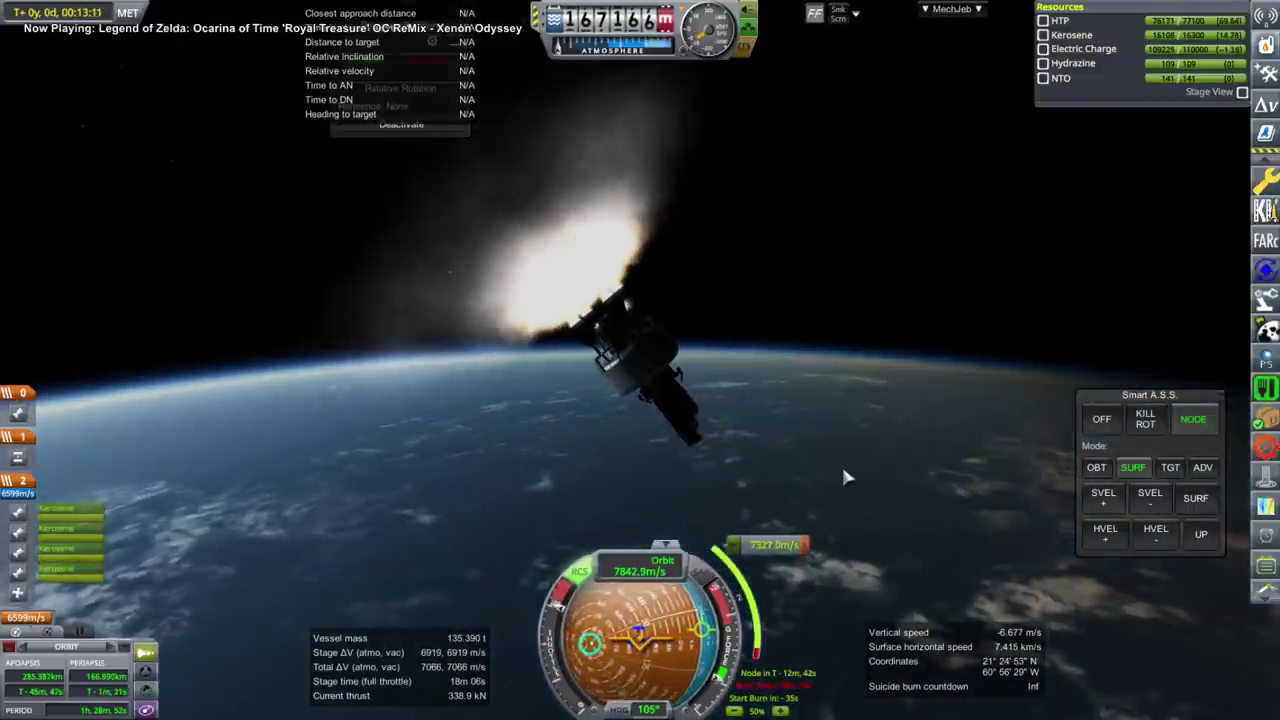
{"action": "key", "text": "bracketright"}
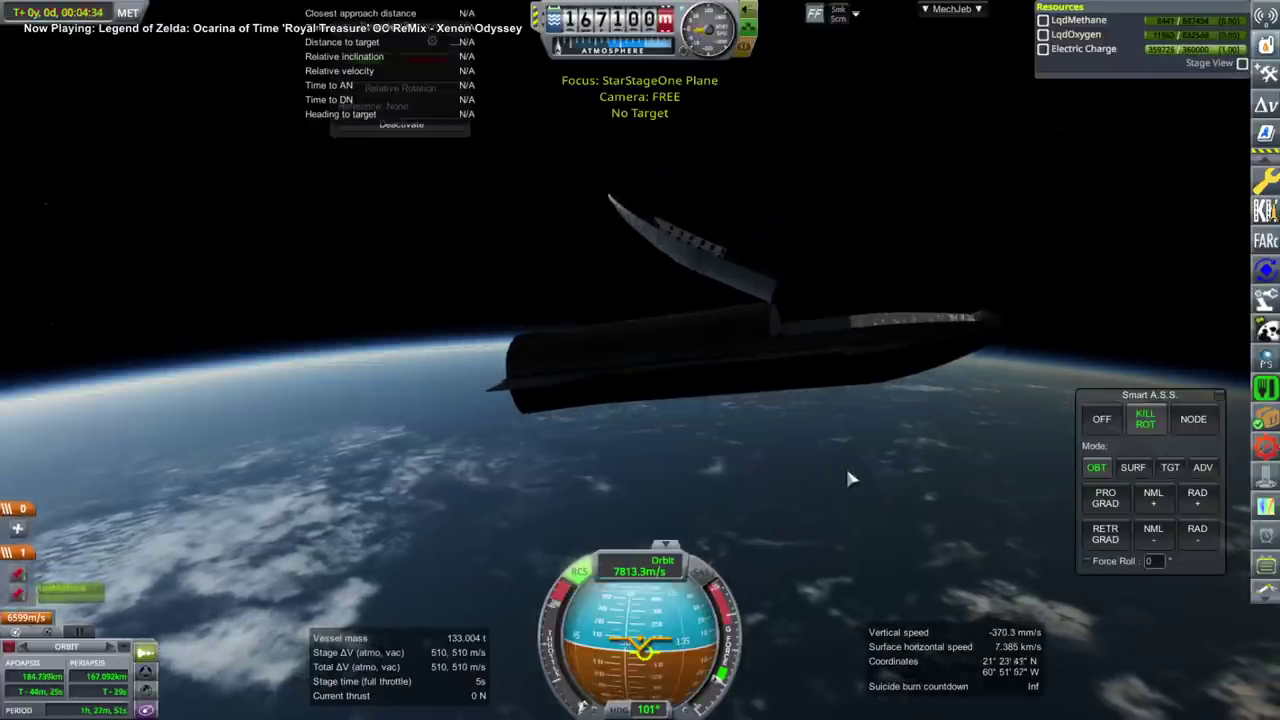
{"action": "key", "text": "bracketright"}
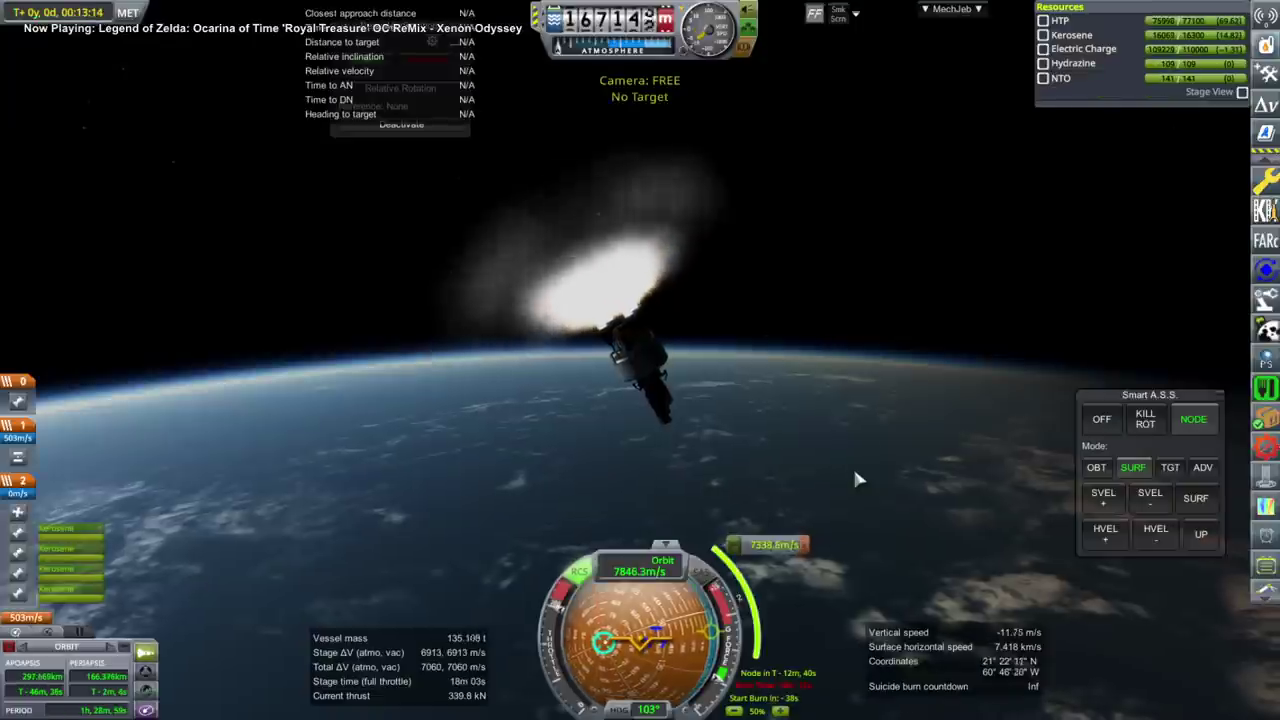
Inspect the burning stage's engine section and attitude up close from several angles.
{"action": "right_click_drag", "start_coordinate": [856, 480], "coordinate": [862, 424]}
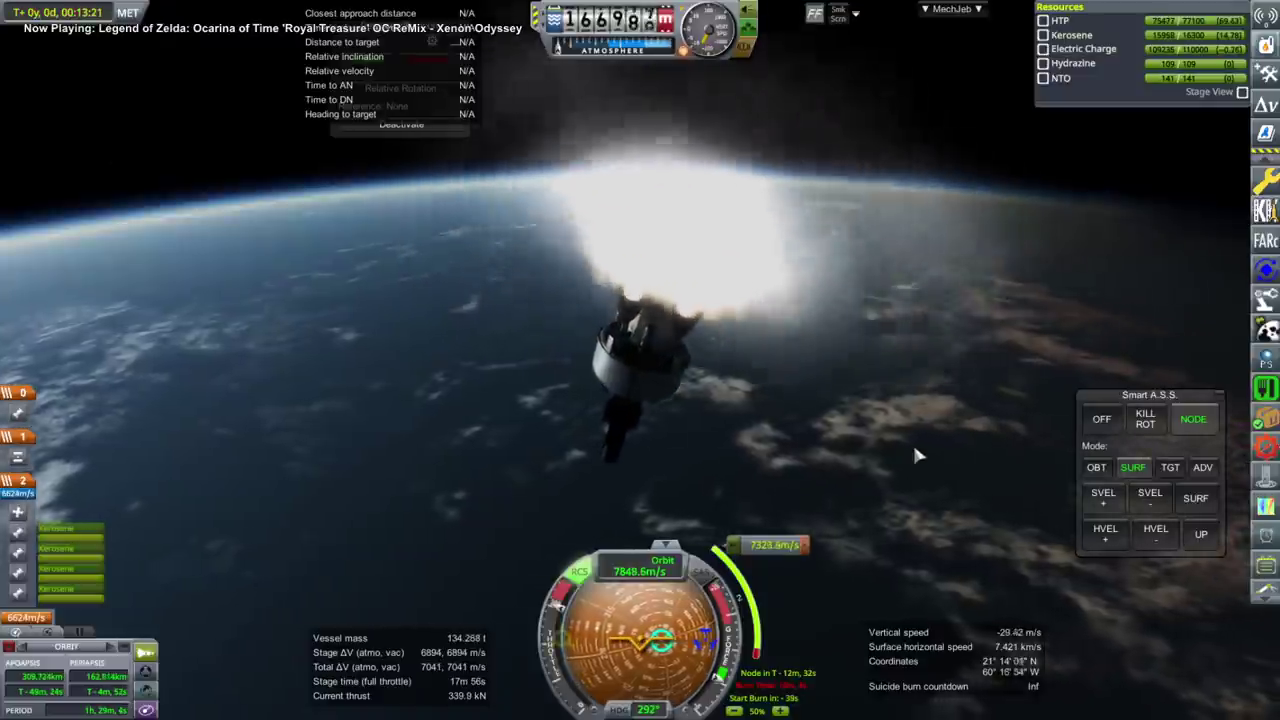
{"action": "right_click_drag", "start_coordinate": [914, 448], "coordinate": [870, 288]}
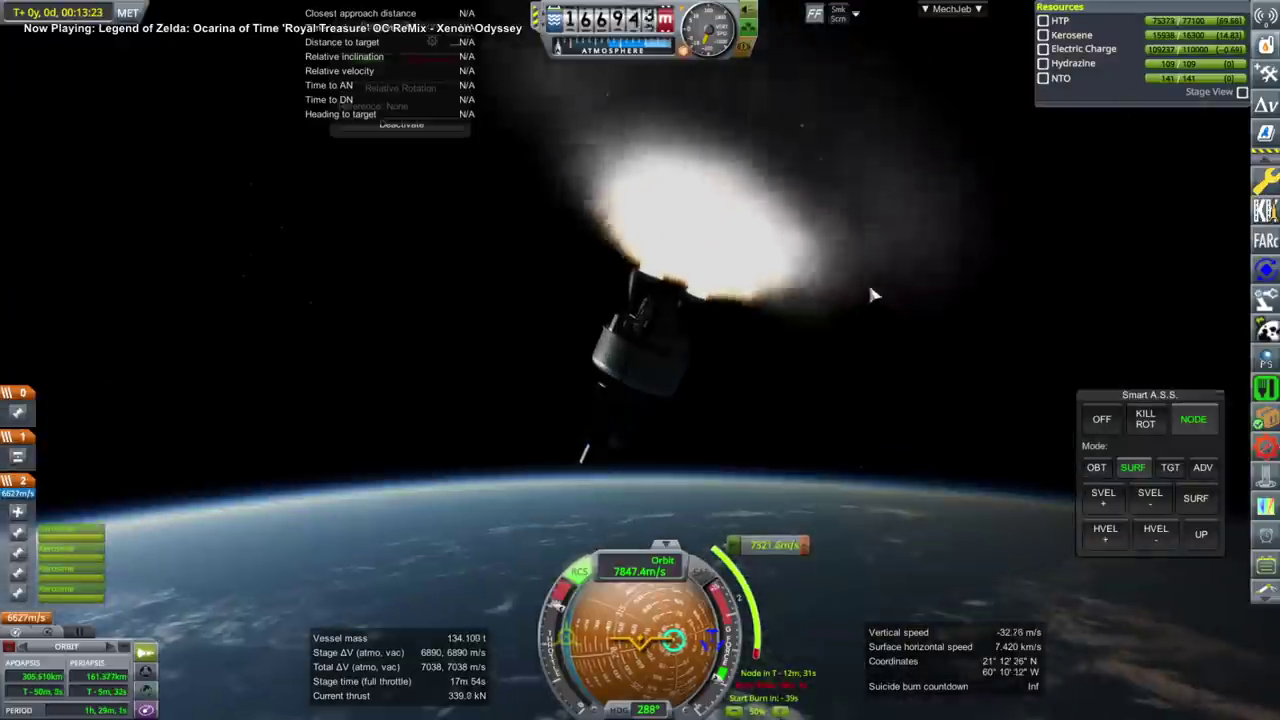
{"action": "right_click", "coordinate": [690, 306]}
{"action": "left_click", "coordinate": [806, 378]}
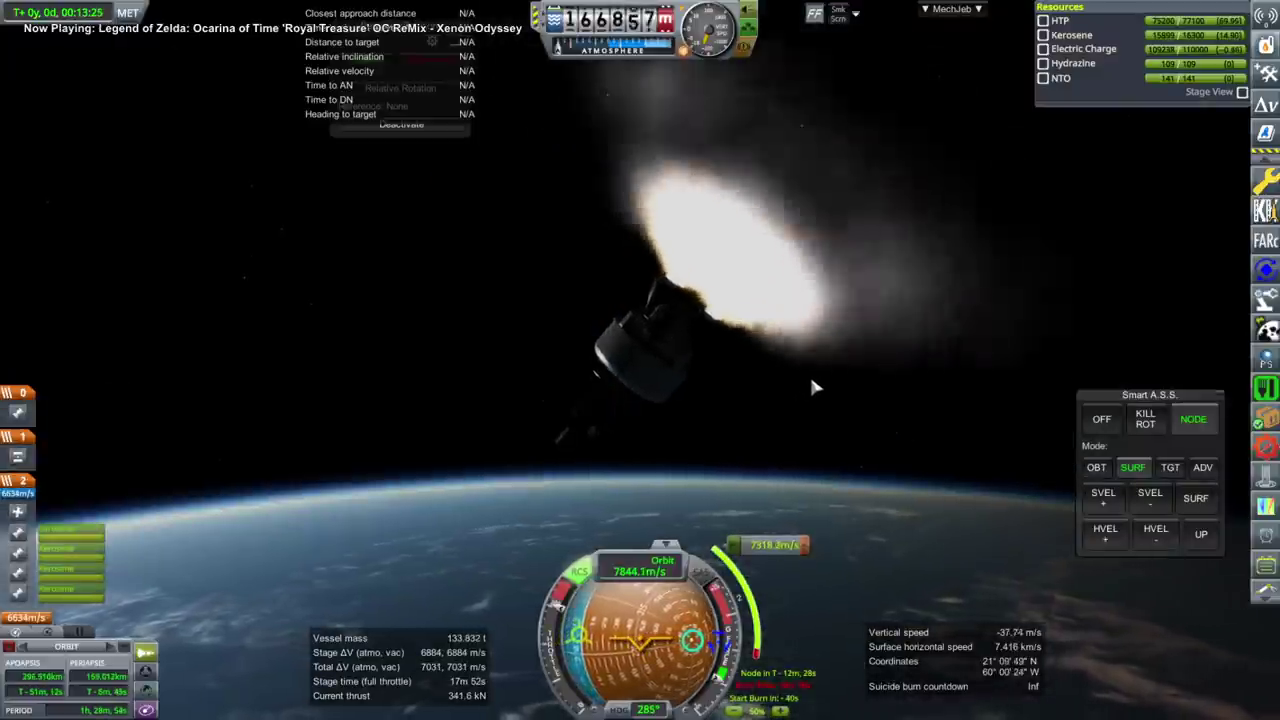
{"action": "right_click_drag", "start_coordinate": [828, 370], "coordinate": [972, 490]}
{"action": "scroll", "coordinate": [856, 486], "scroll_direction": "up", "scroll_amount": 4}
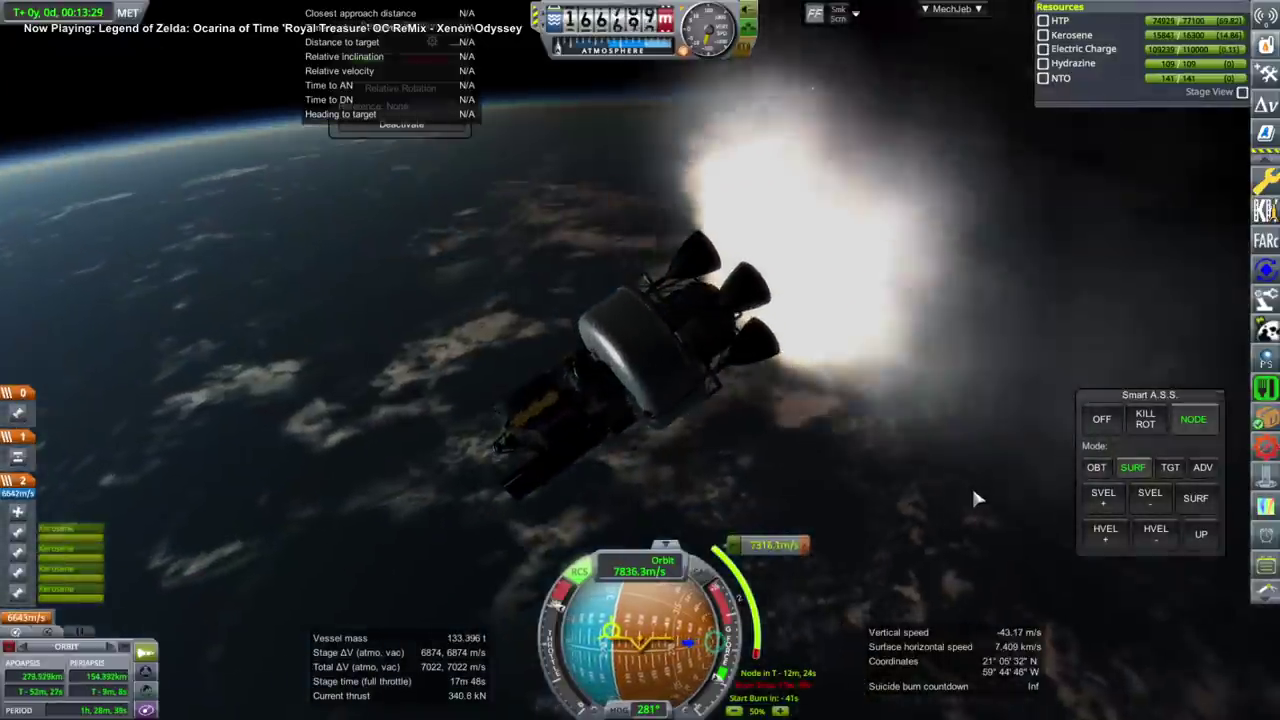